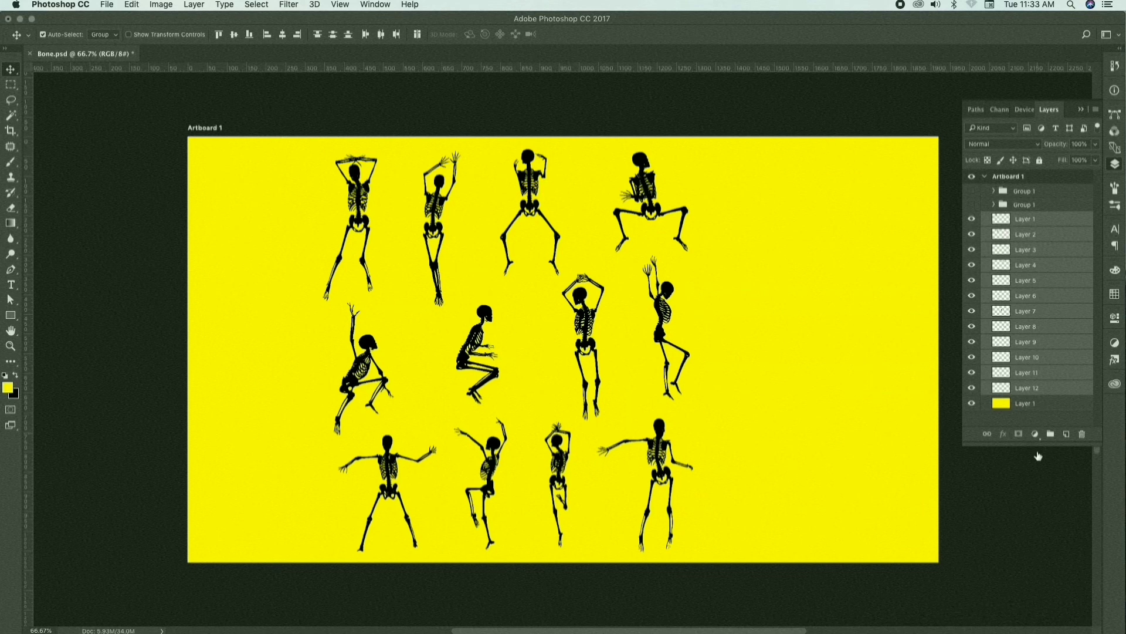
Deselect the skeleton layers and display the animation timeline
left_click(1037, 506)
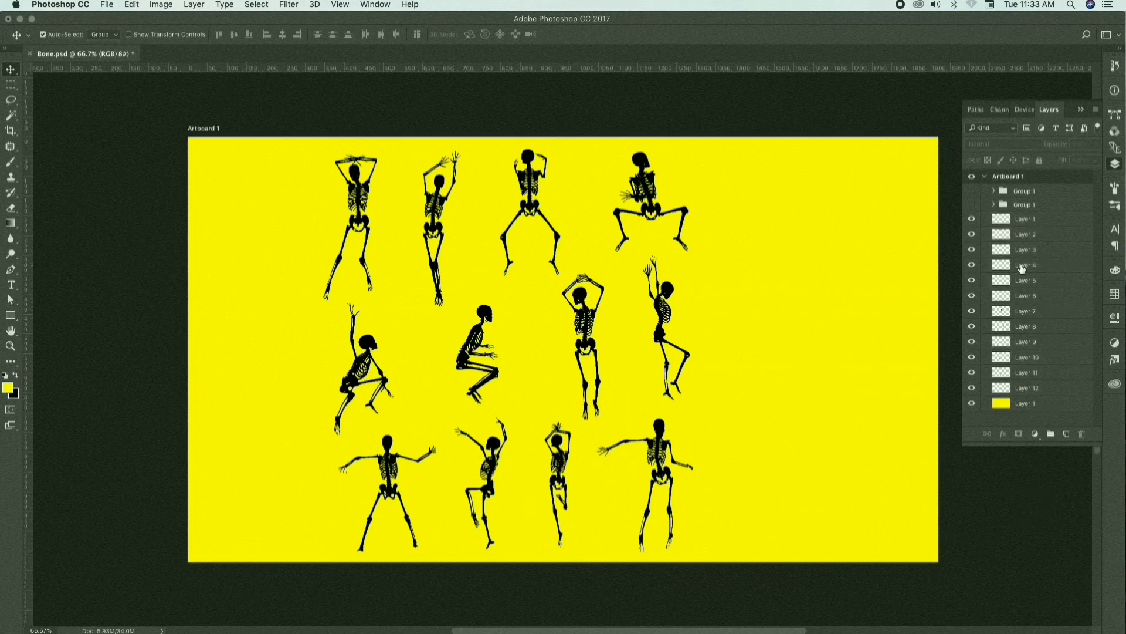
left_click(374, 4)
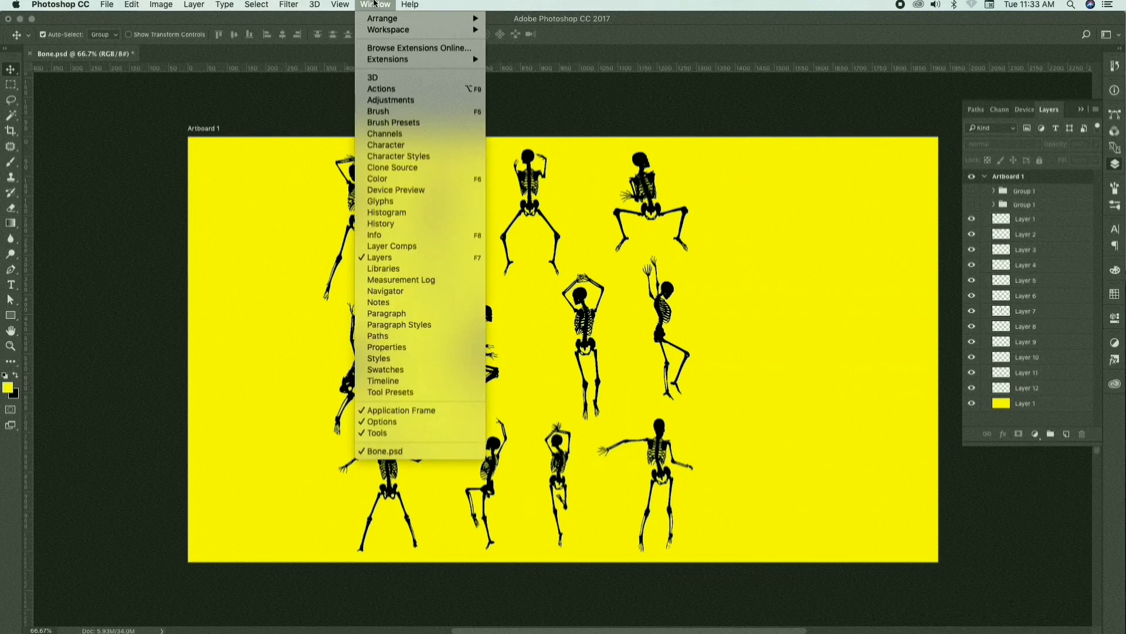
left_click(404, 381)
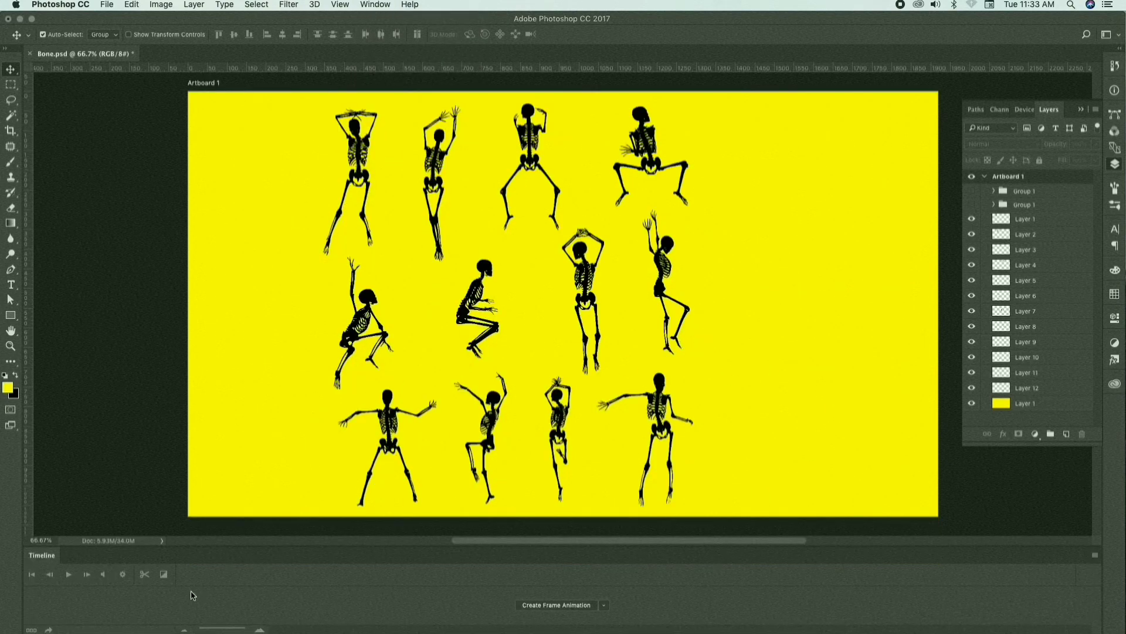
left_click(606, 604)
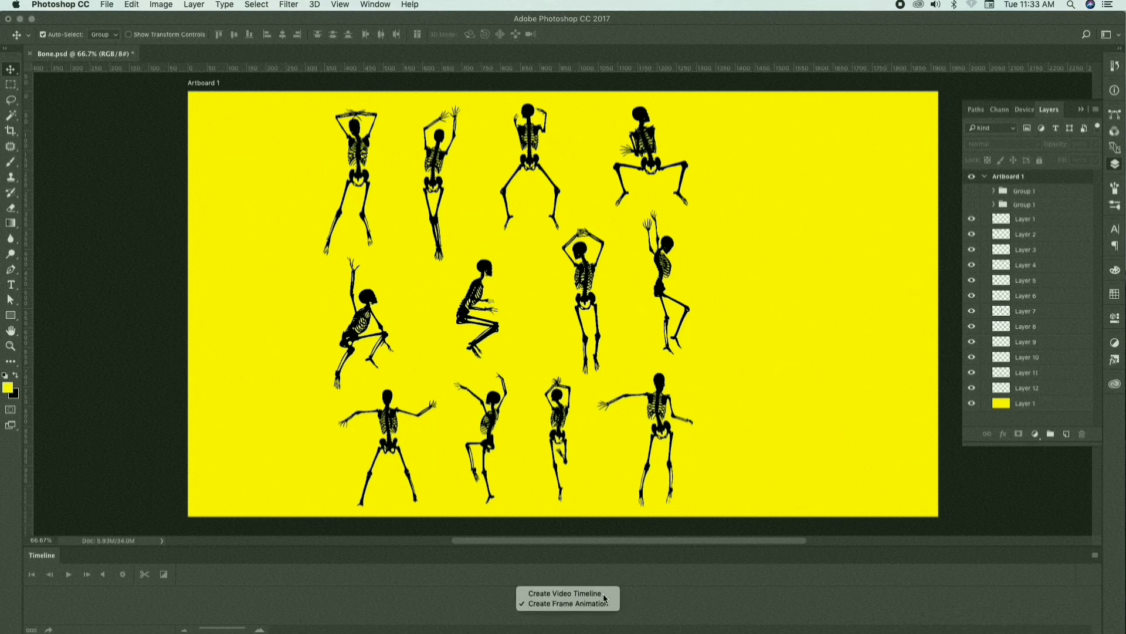
left_click(605, 594)
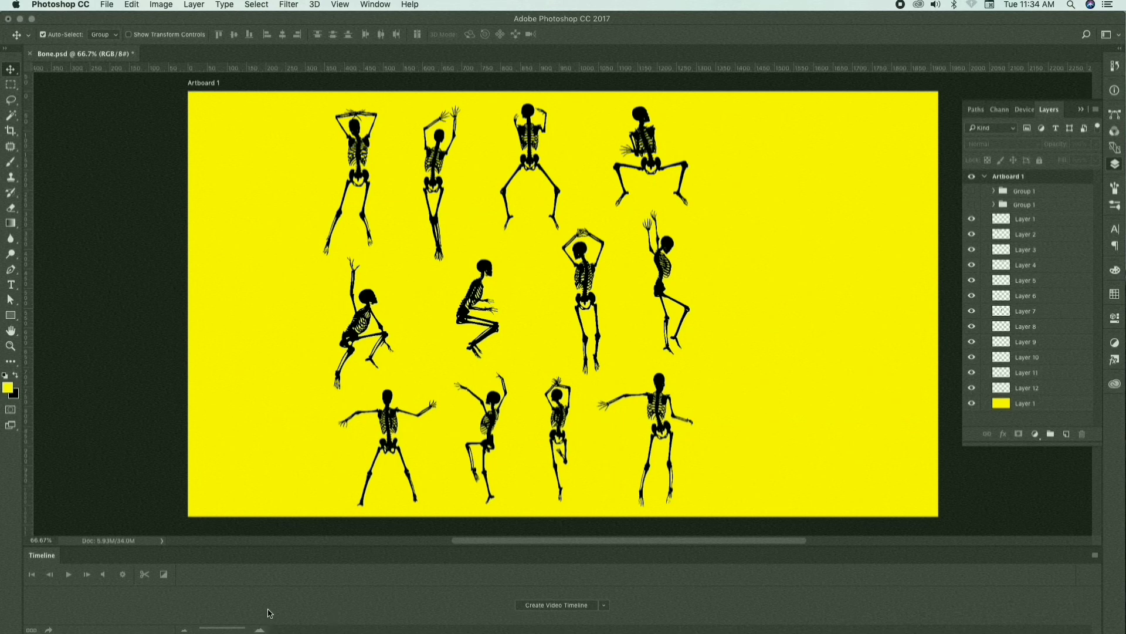
left_click(604, 604)
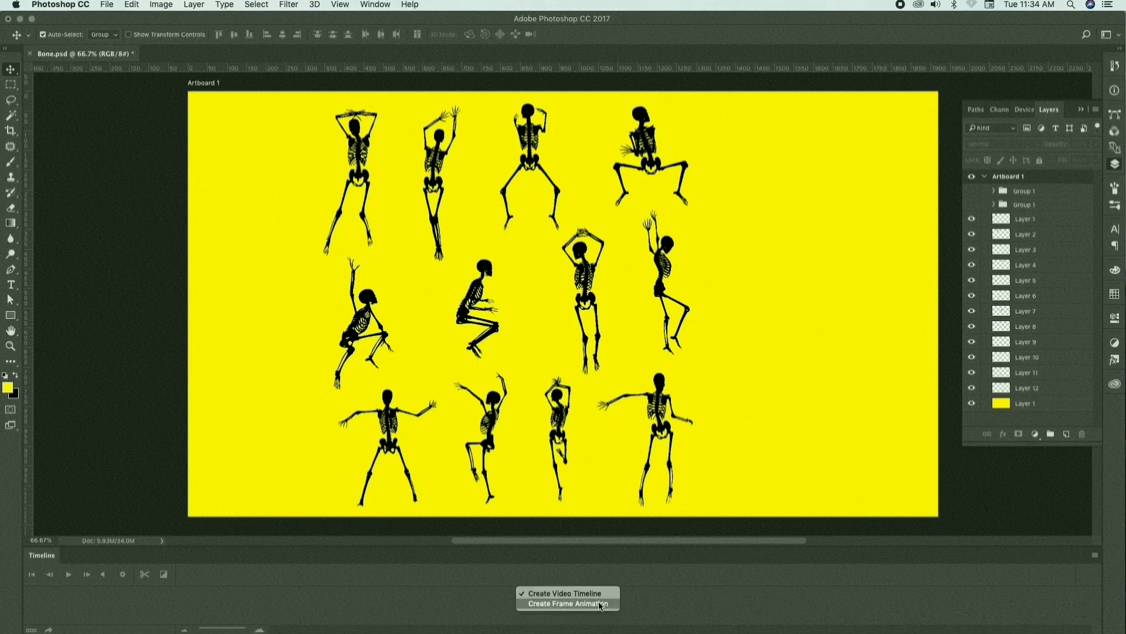
left_click(591, 603)
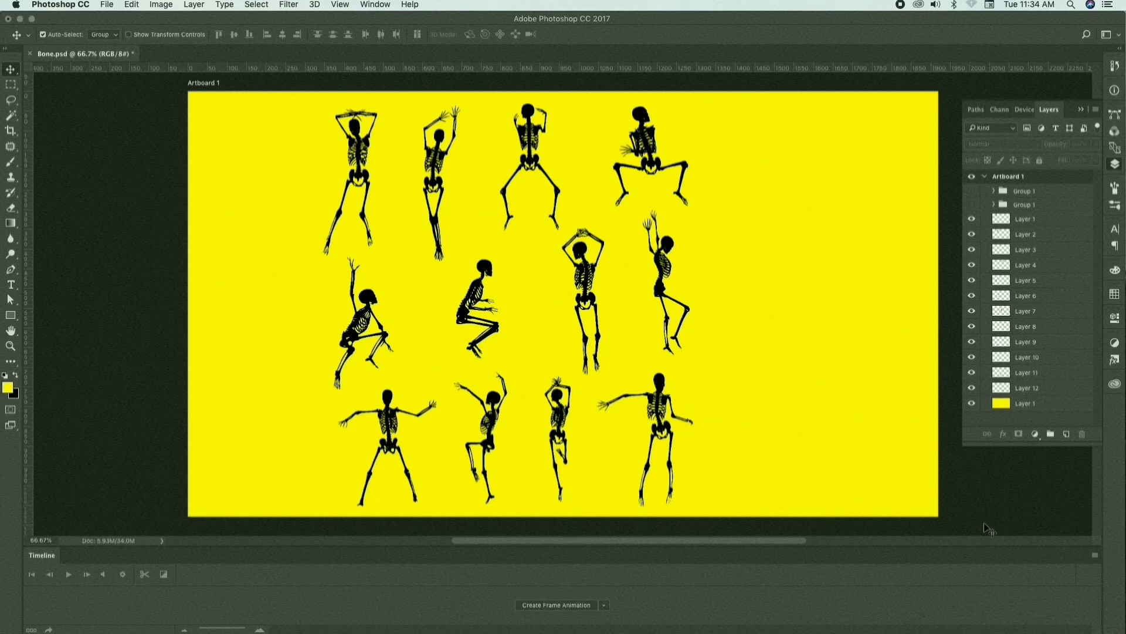
left_click(1094, 555)
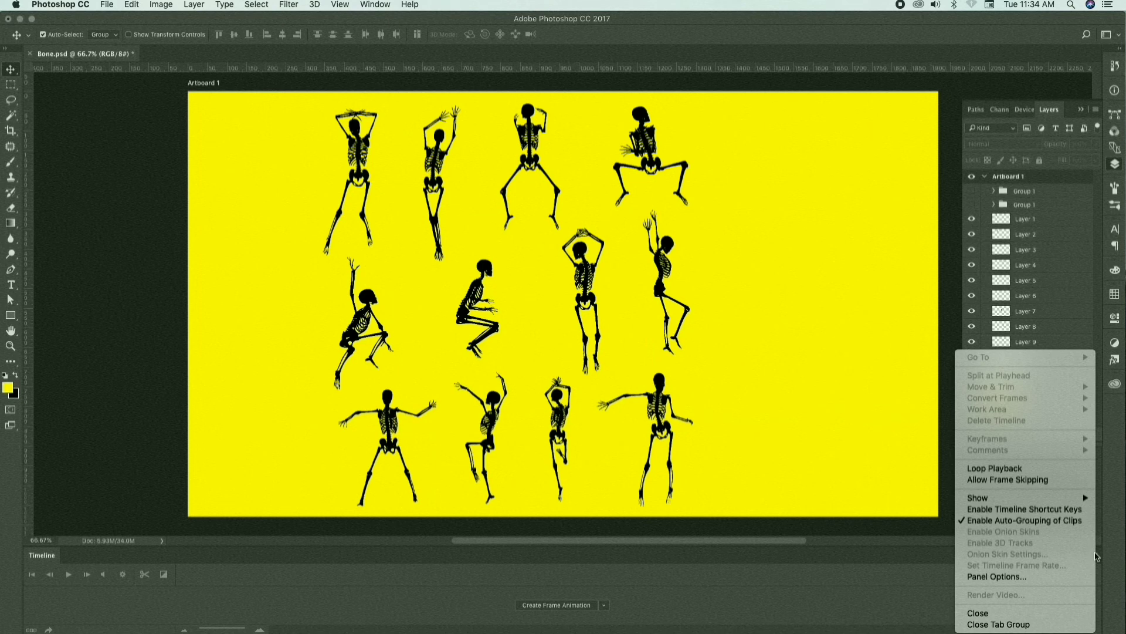
left_click(658, 607)
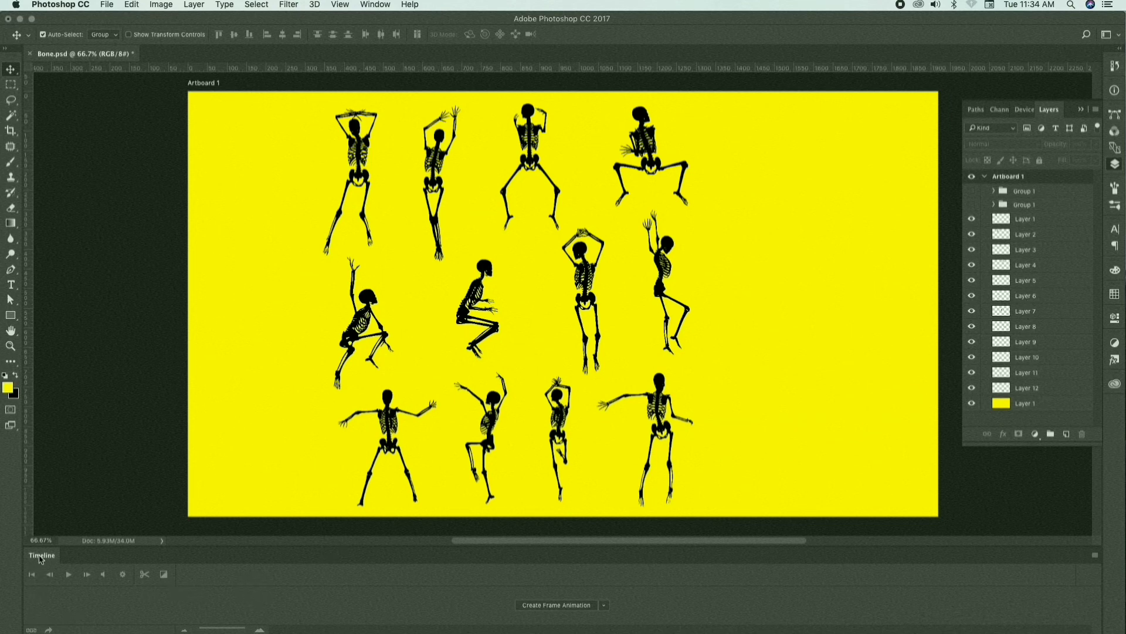
Create a video timeline for the artboard
left_click(606, 605)
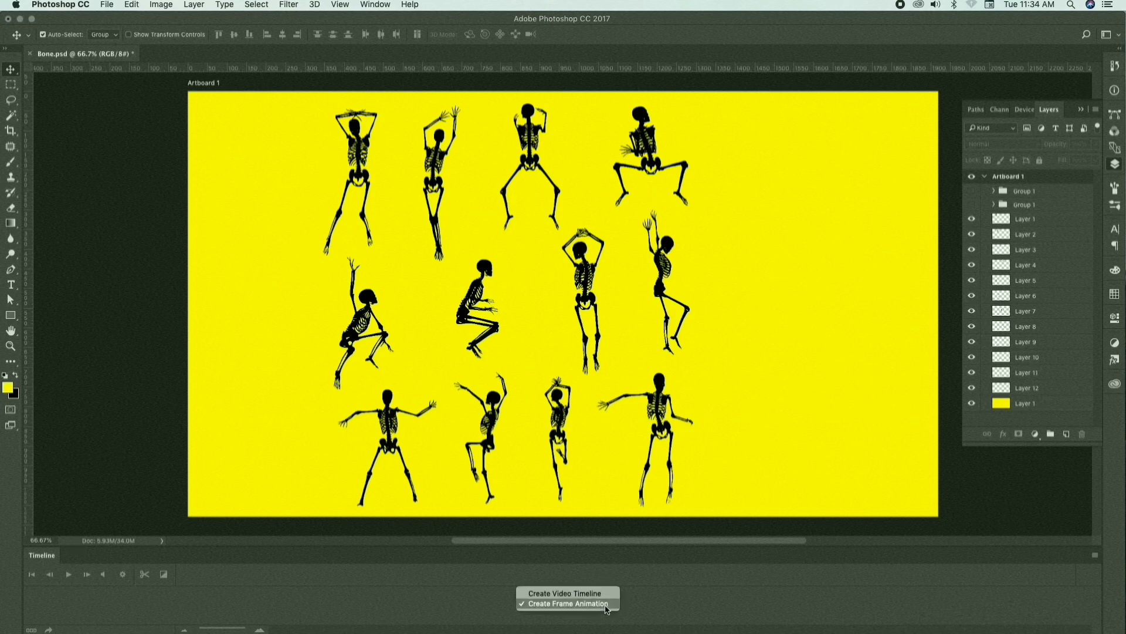
left_click(589, 594)
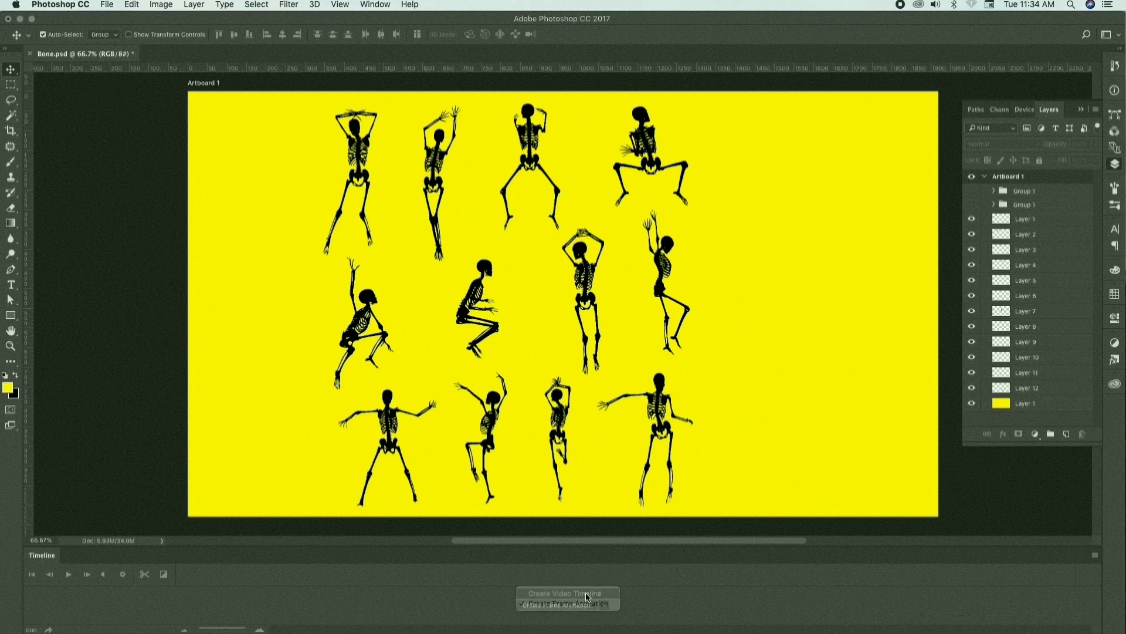
left_click(556, 605)
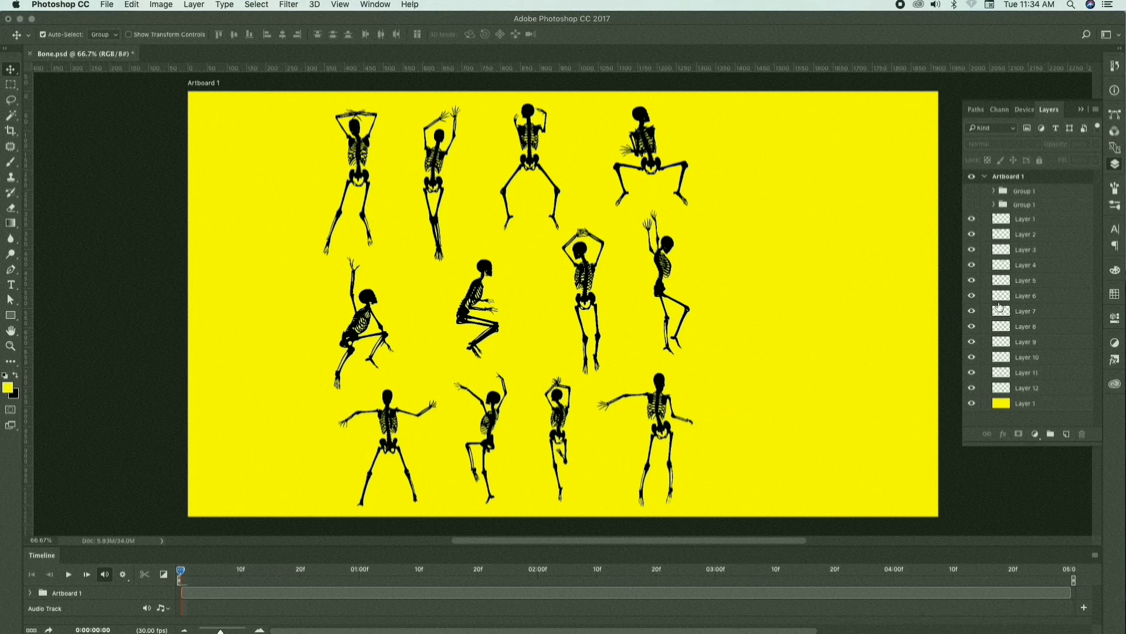
Hide Layers 2 to 12 so only the first skeleton and the yellow background stay visible
left_click(974, 221)
left_click(972, 234)
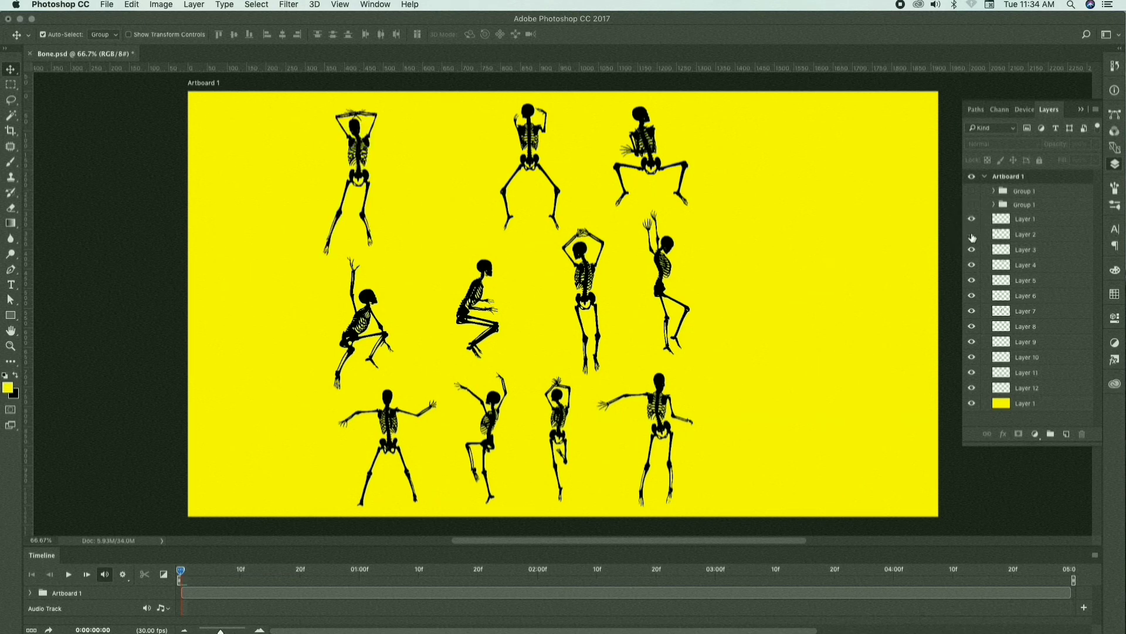
left_click(972, 249)
left_click(972, 265)
left_click(972, 280)
left_click(972, 296)
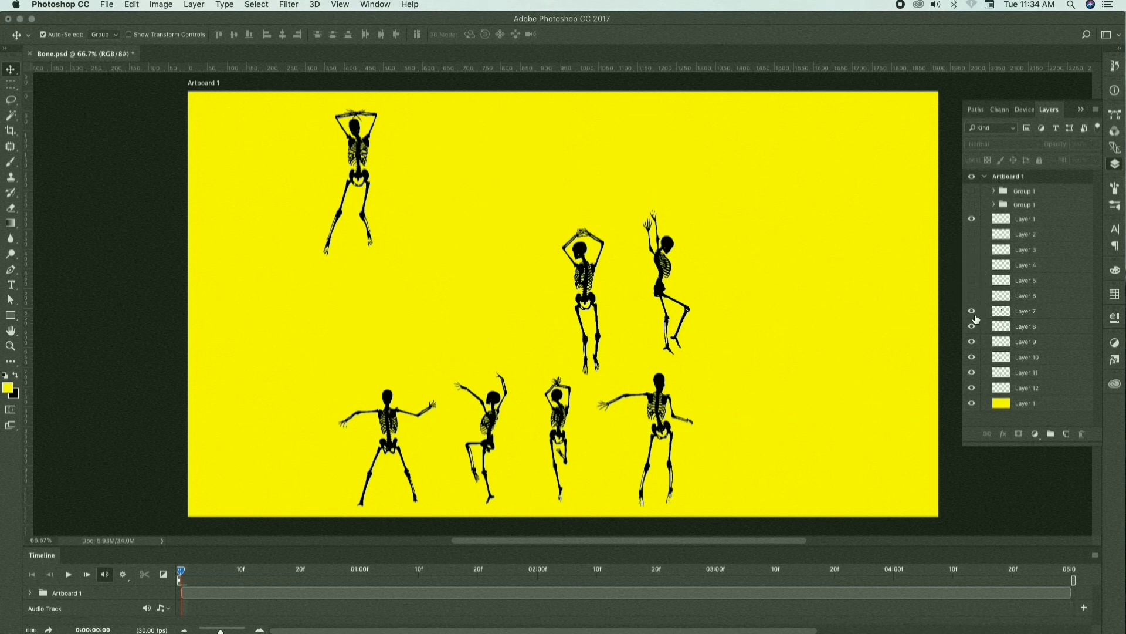
left_click(972, 311)
left_click(972, 326)
left_click(972, 341)
left_click(972, 357)
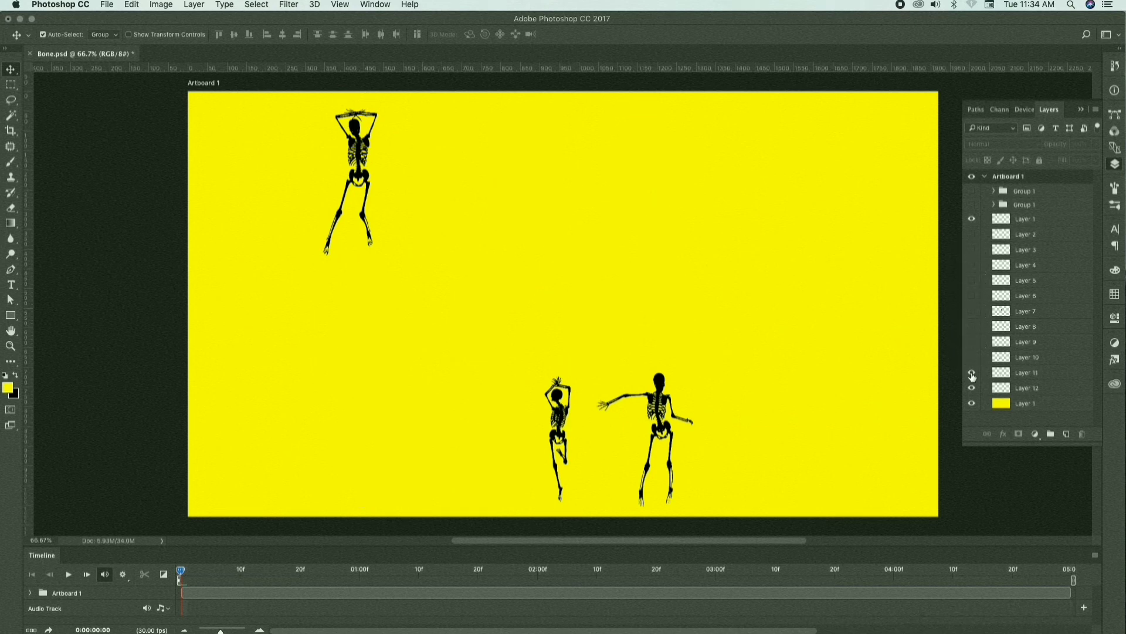
left_click(972, 372)
left_click(972, 388)
left_click(972, 403)
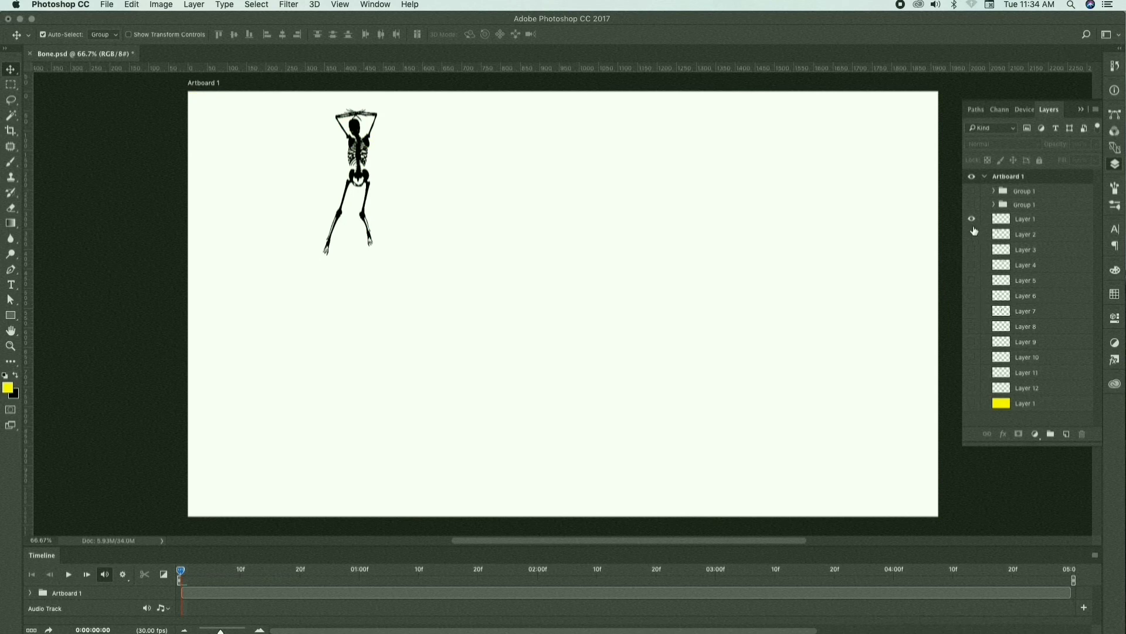
left_click(972, 404)
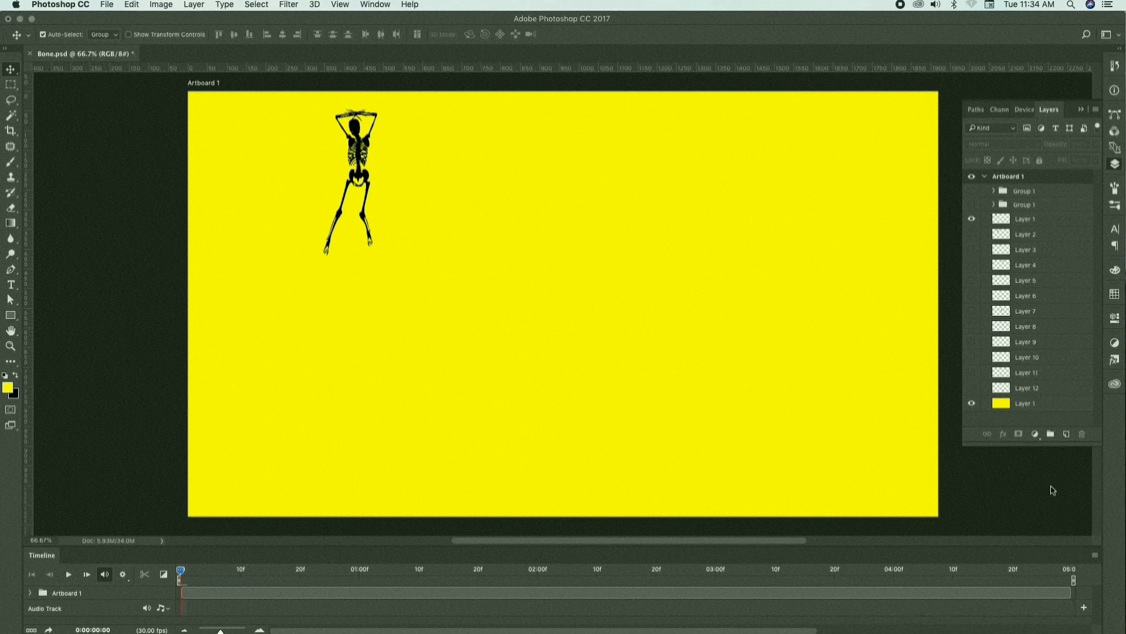
Convert the video timeline to a frame animation
left_click(1084, 607)
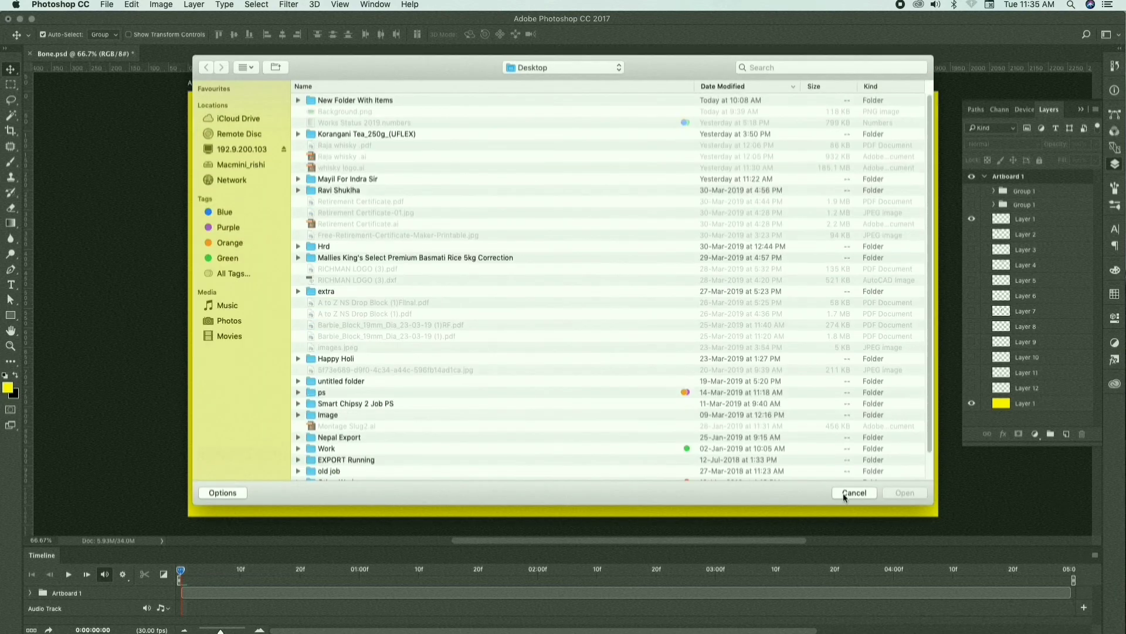
left_click(854, 493)
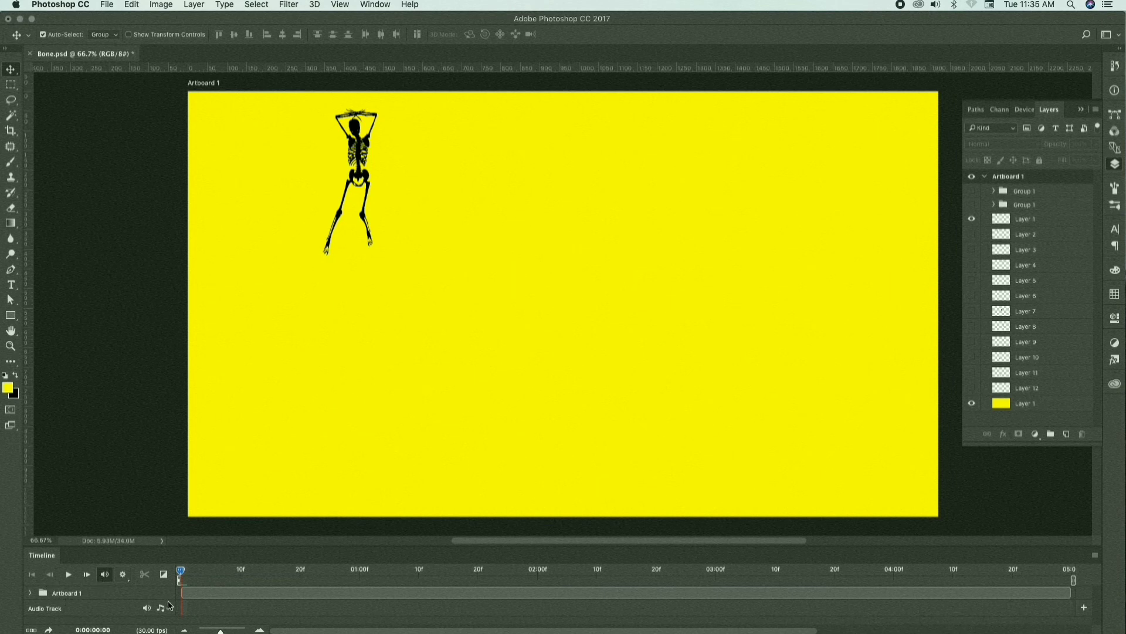
left_click(32, 629)
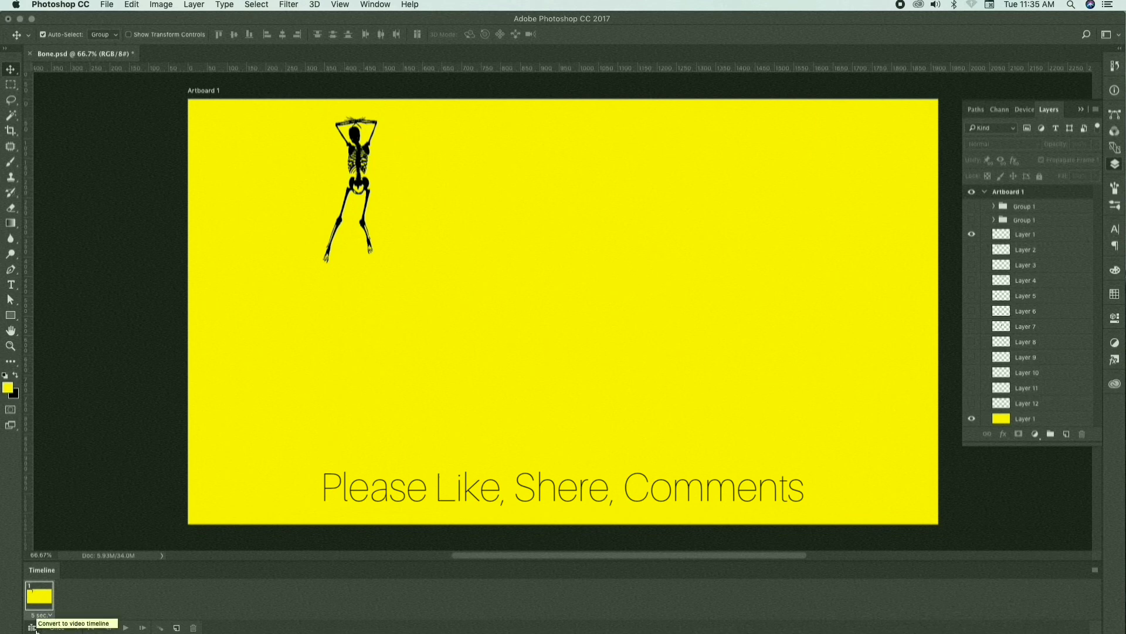
Add a second animation frame that shows Layer 2 in place of the Layer 1 skeleton
left_click(177, 628)
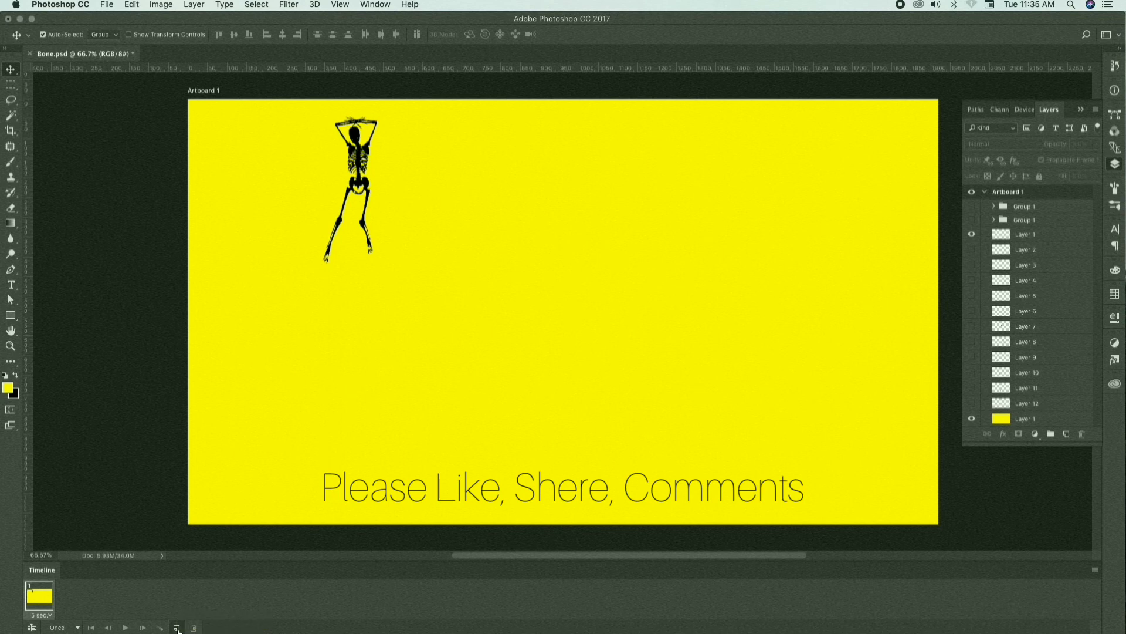
left_click(972, 234)
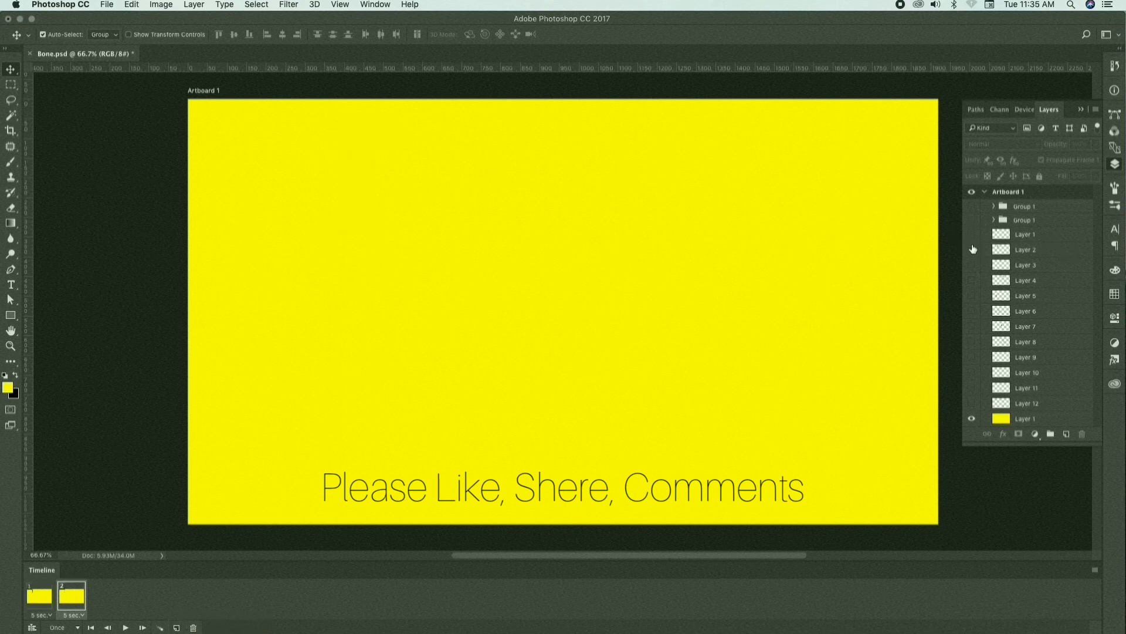
left_click(971, 250)
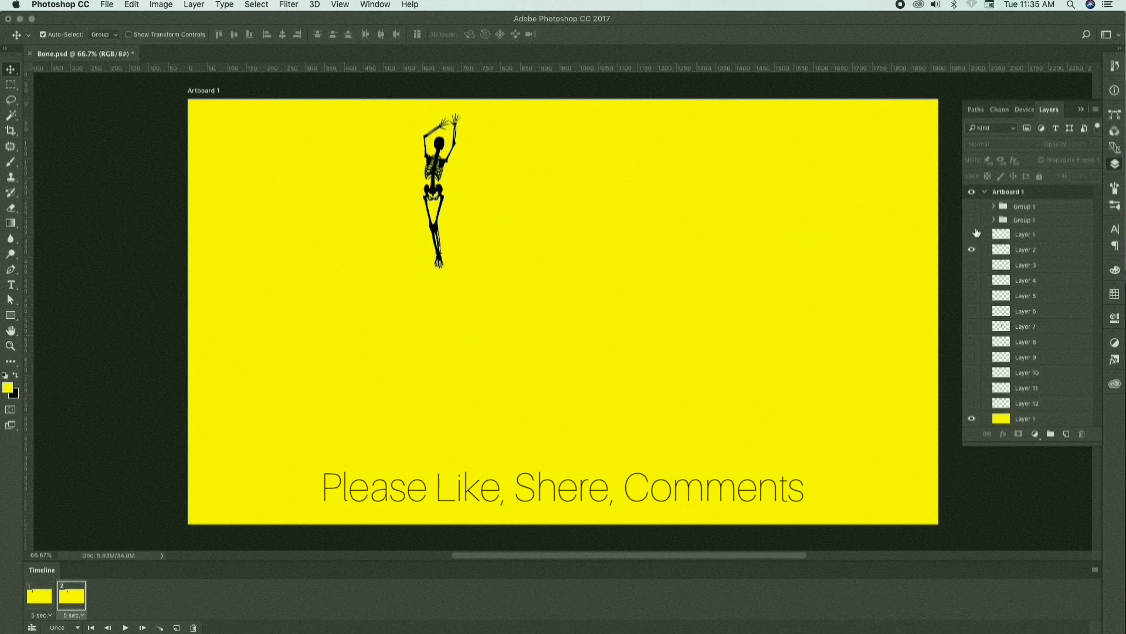
Select the first animation frame and lock the yellow background layer
left_click(39, 597)
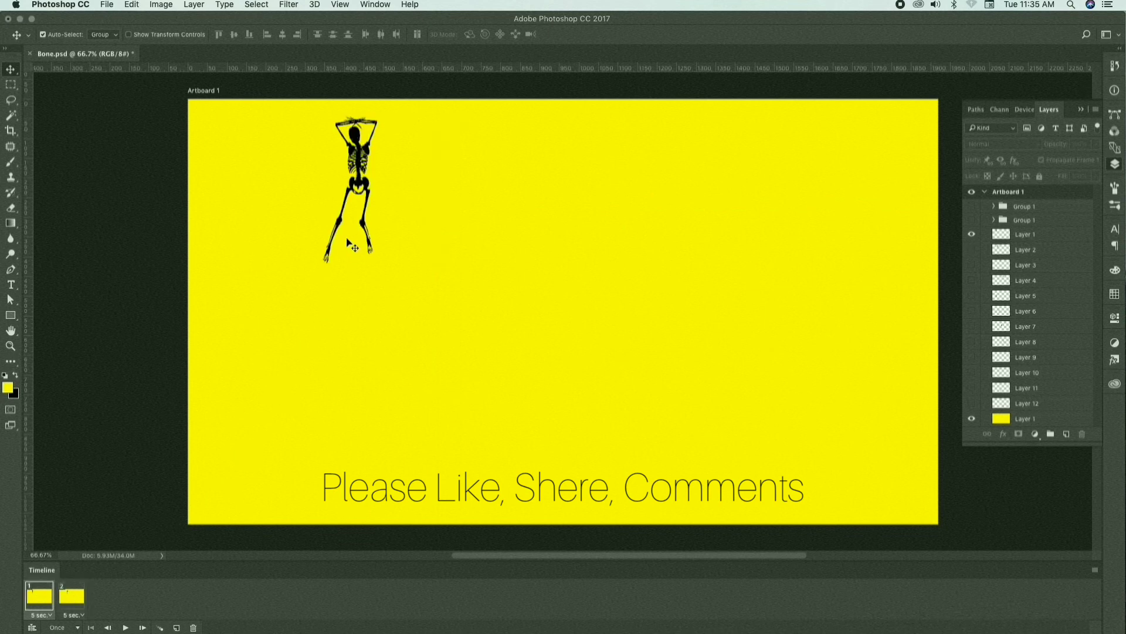
left_click(387, 195)
left_click_drag(387, 195, 529, 292)
key("super+z")
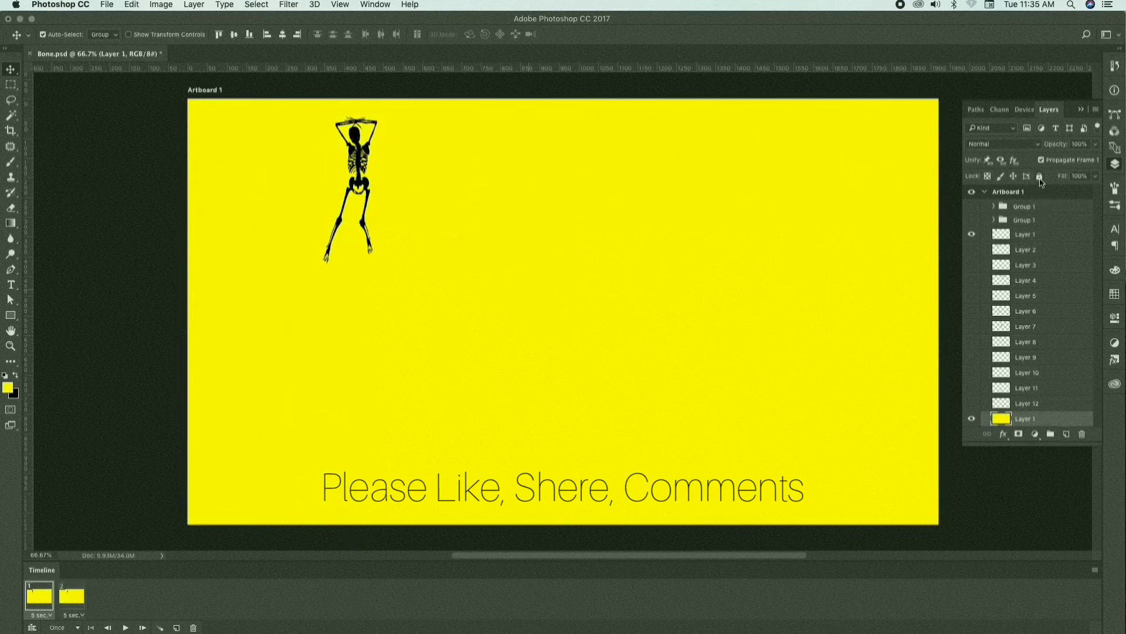
left_click(1040, 177)
Move the Layer 1 skeleton to the artboard's centre and enlarge it to about two thirds of the artboard's height
left_click_drag(378, 193, 571, 302)
key("super+t")
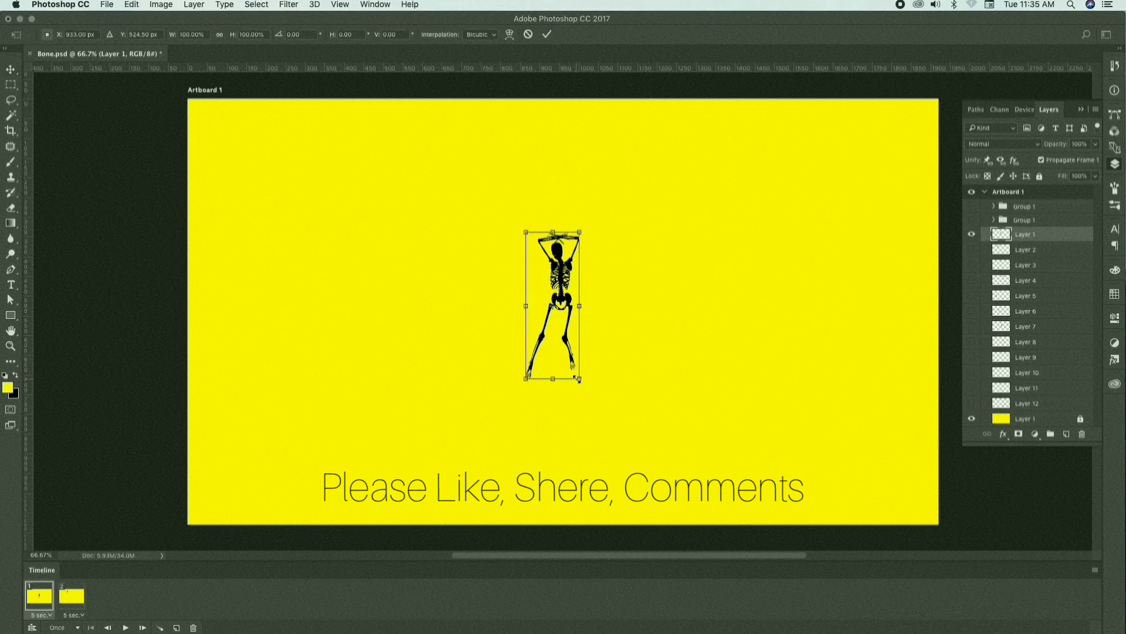
left_click_drag(578, 379, 650, 427)
key("Return")
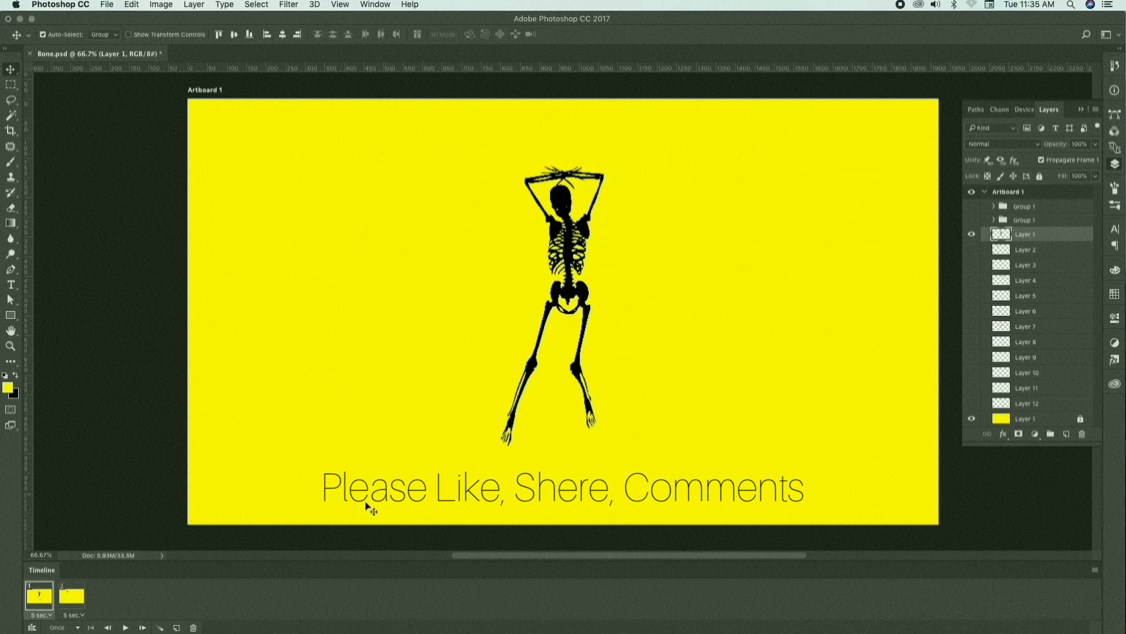
In the second frame, move the Layer 2 skeleton to the artboard's centre and scale it to about 180%
left_click(76, 597)
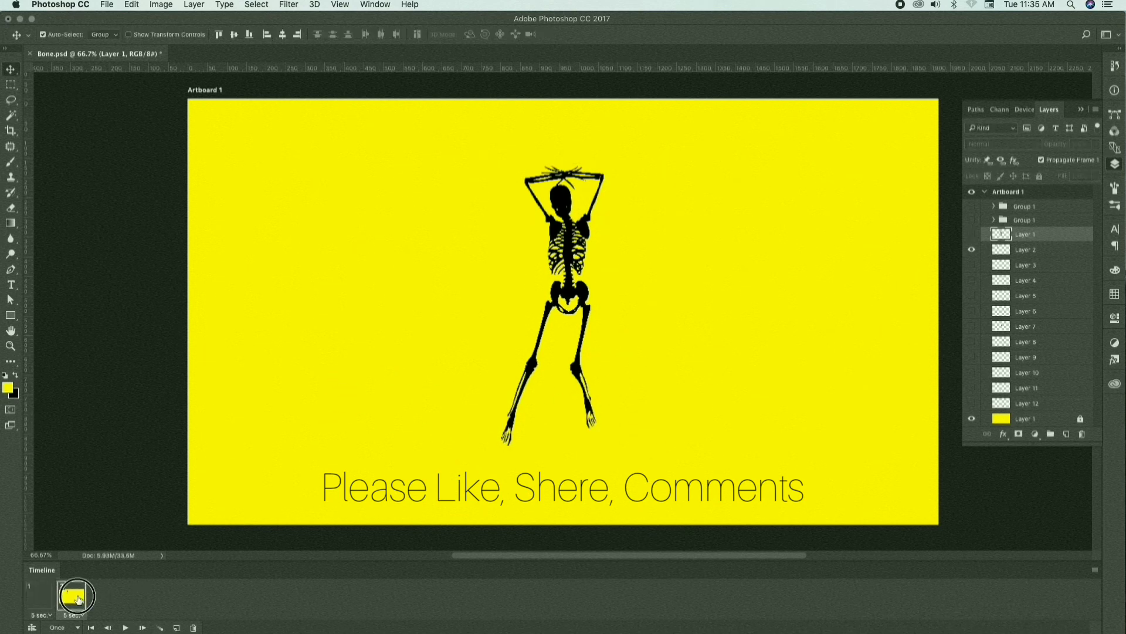
left_click(972, 234)
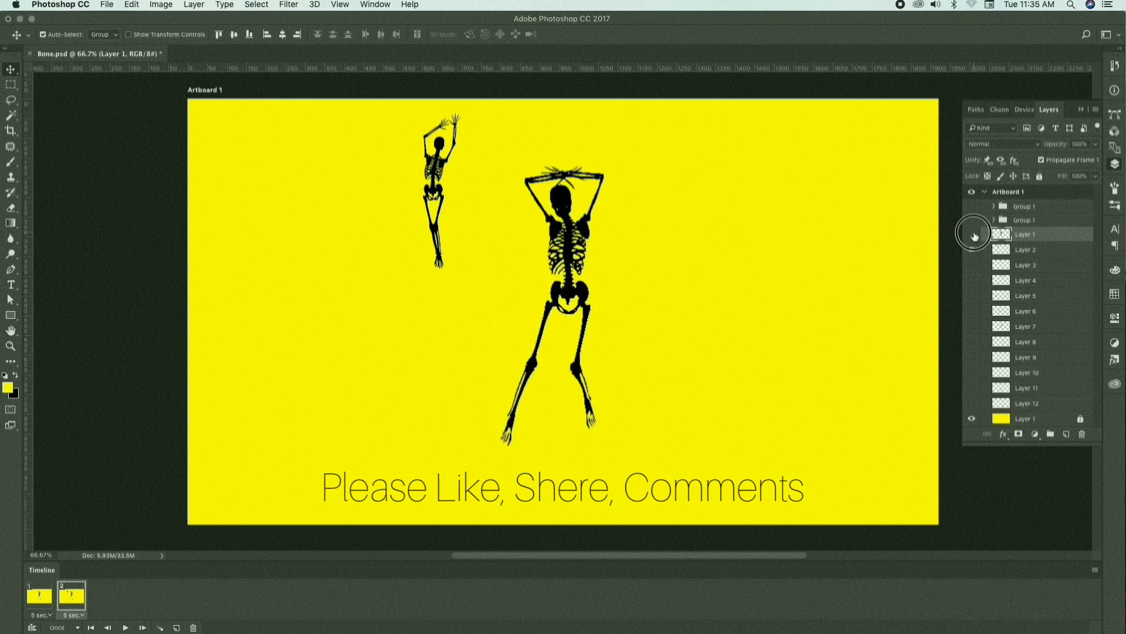
left_click(972, 235)
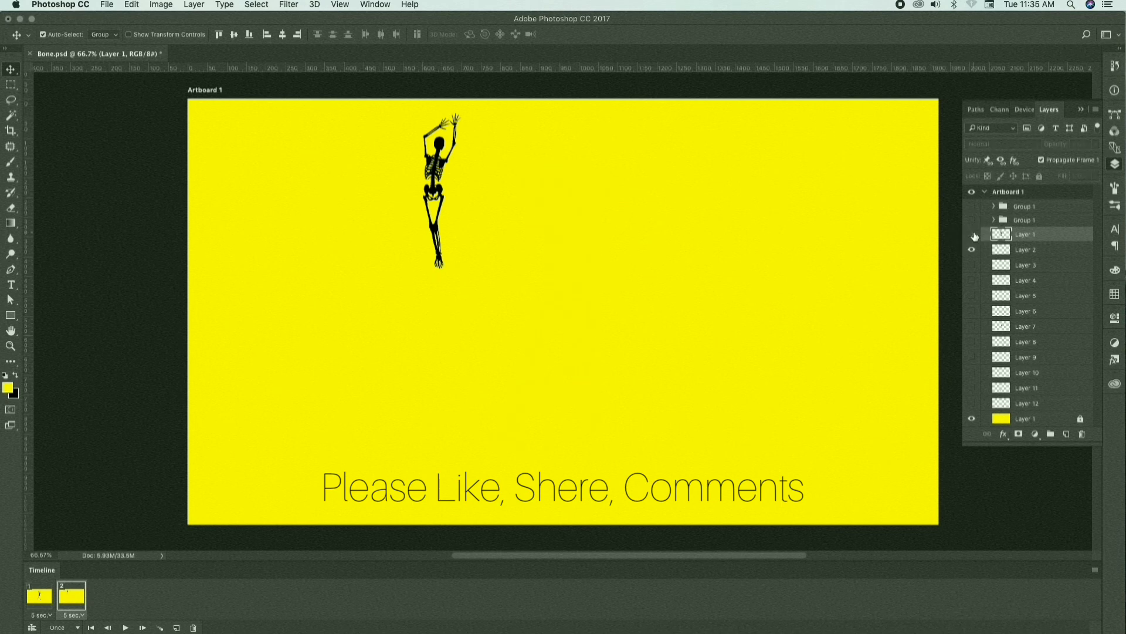
left_click(1021, 256)
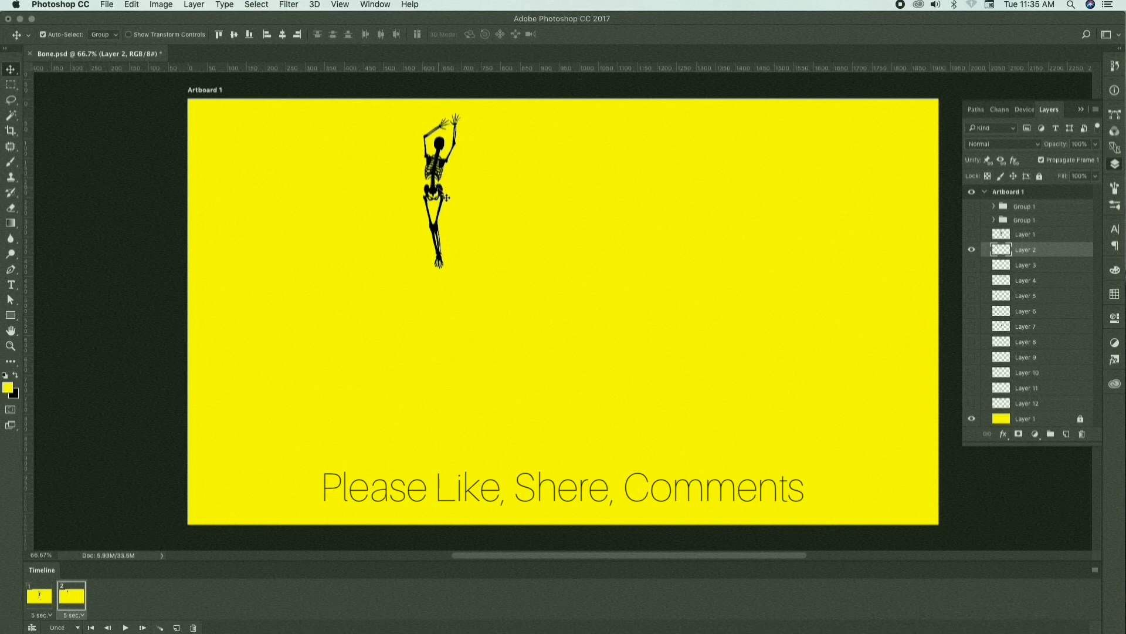
left_click_drag(450, 201, 562, 303)
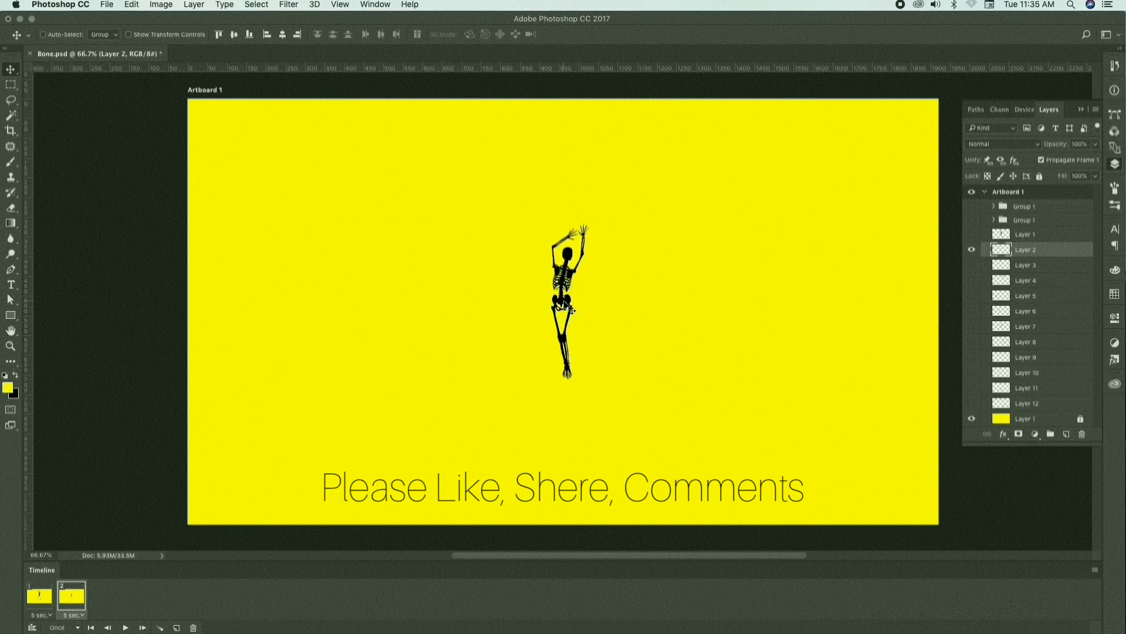
key("ctrl+t")
left_click_drag(589, 380, 661, 428)
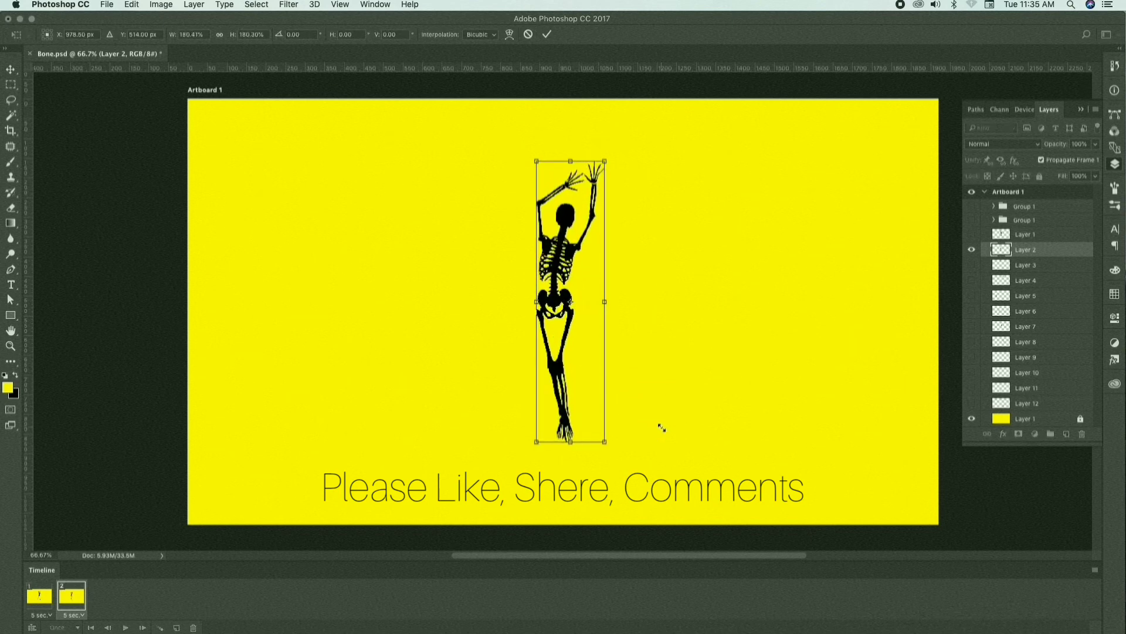
key("Return")
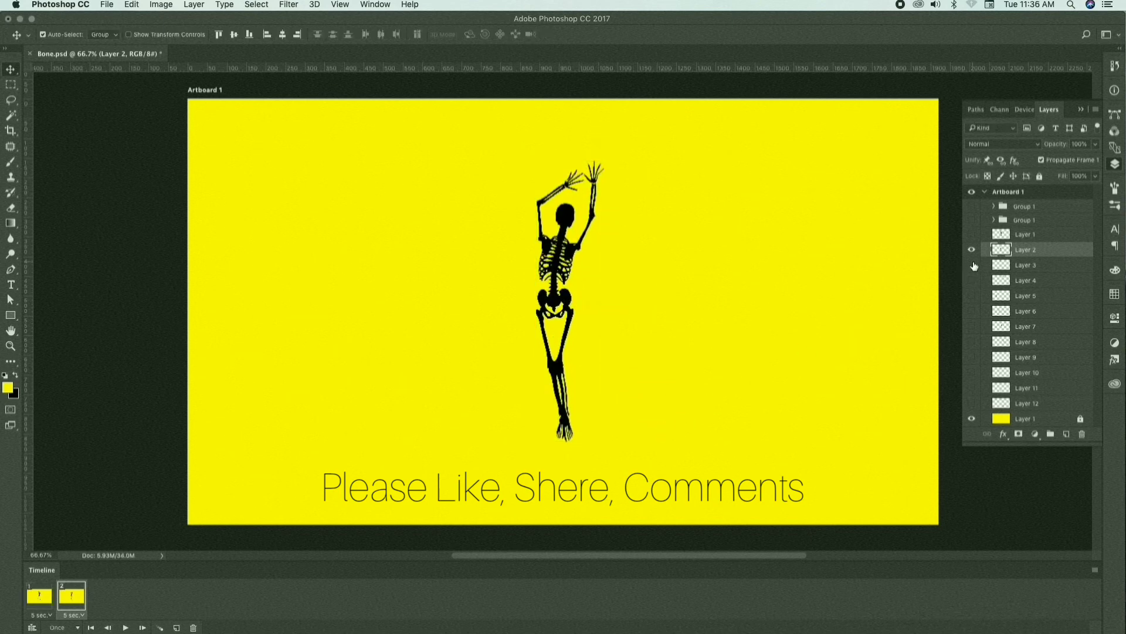
Add a third animation frame that shows Layer 3 in place of Layer 2
left_click(175, 628)
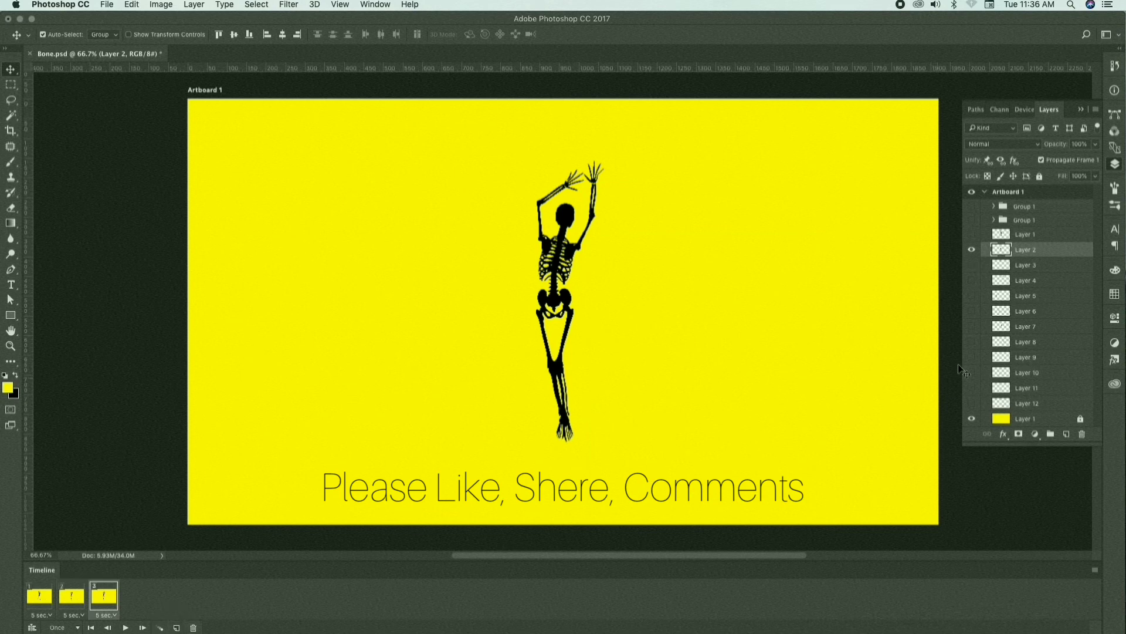
left_click(972, 250)
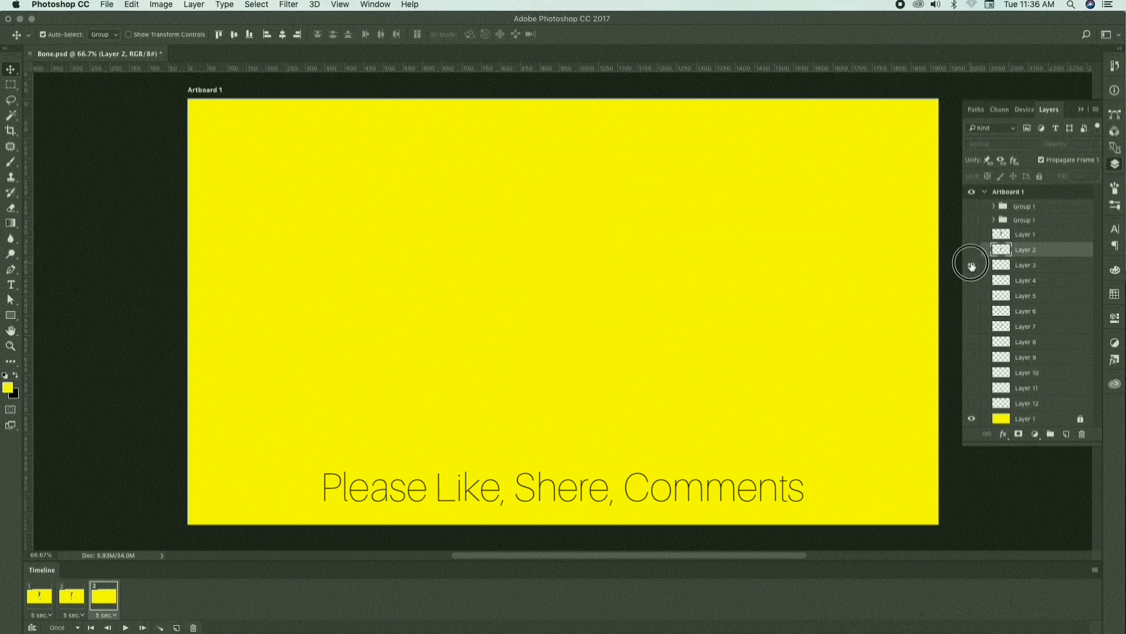
left_click(971, 265)
Move the Layer 3 skeleton to the artboard's centre and enlarge it to just under two thirds of the artboard's height
left_click_drag(536, 173, 551, 298)
key("super+t")
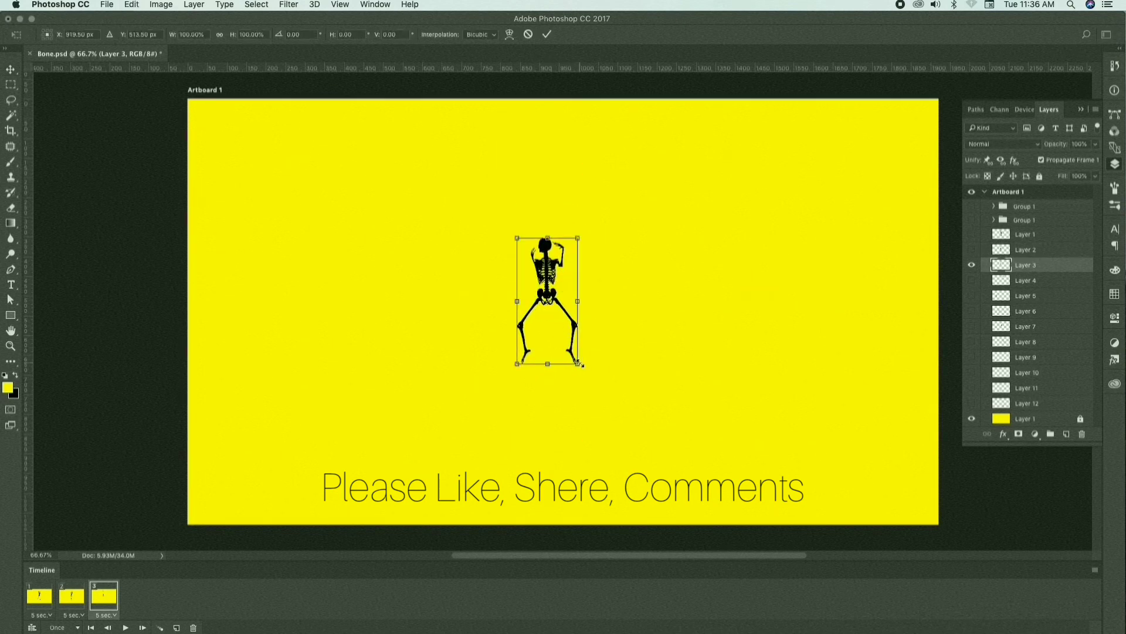
left_click_drag(579, 364, 629, 424)
key("Return")
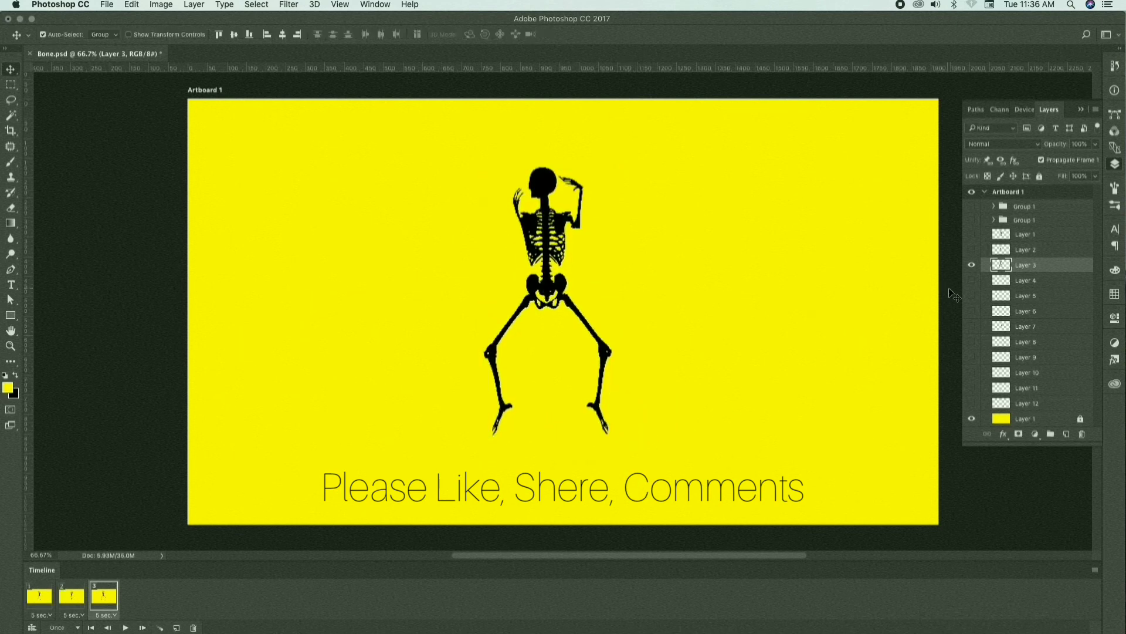
Show Layer 4 in place of Layer 3, with its skeleton moved to the artboard's centre and scaled to about 228%
left_click(972, 265)
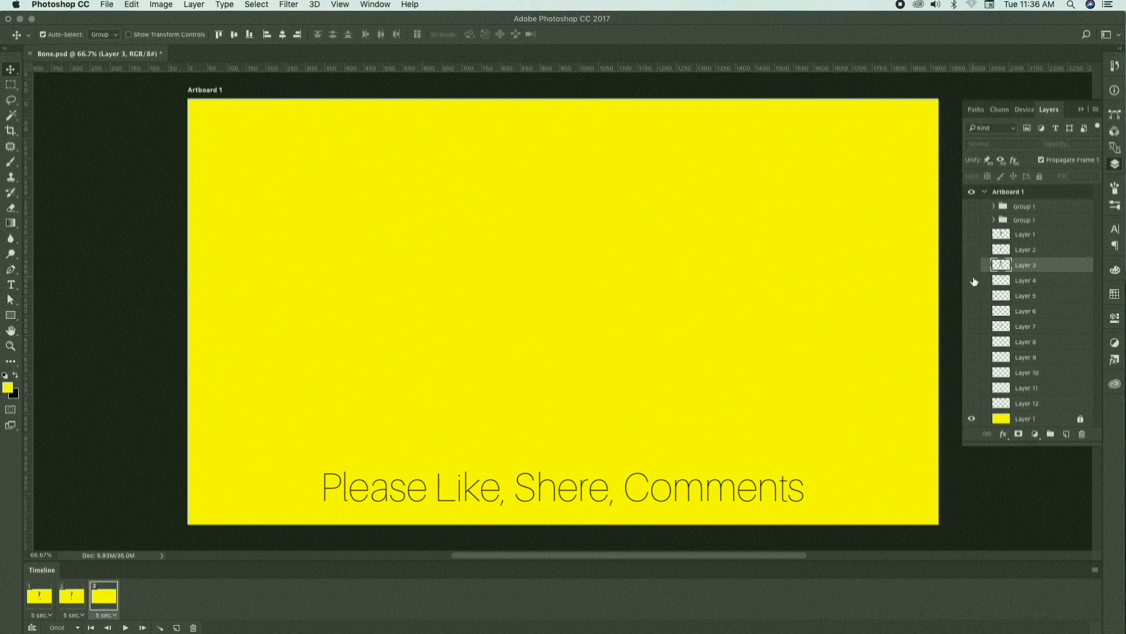
left_click(972, 279)
left_click_drag(669, 184, 569, 321)
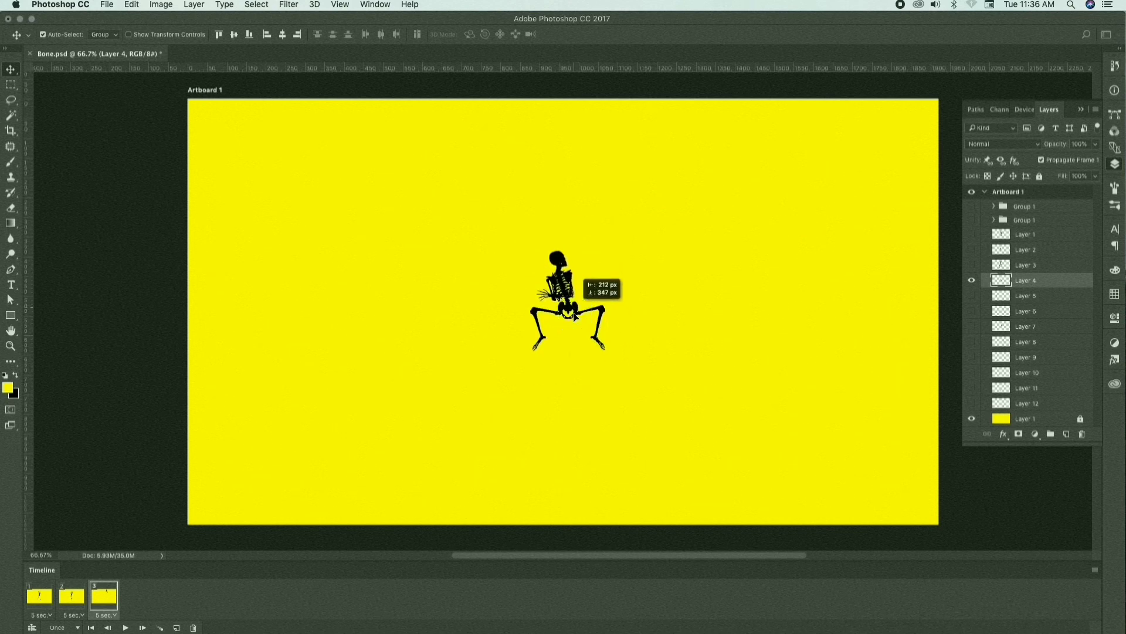
key("ctrl+t")
left_click_drag(605, 362, 655, 430)
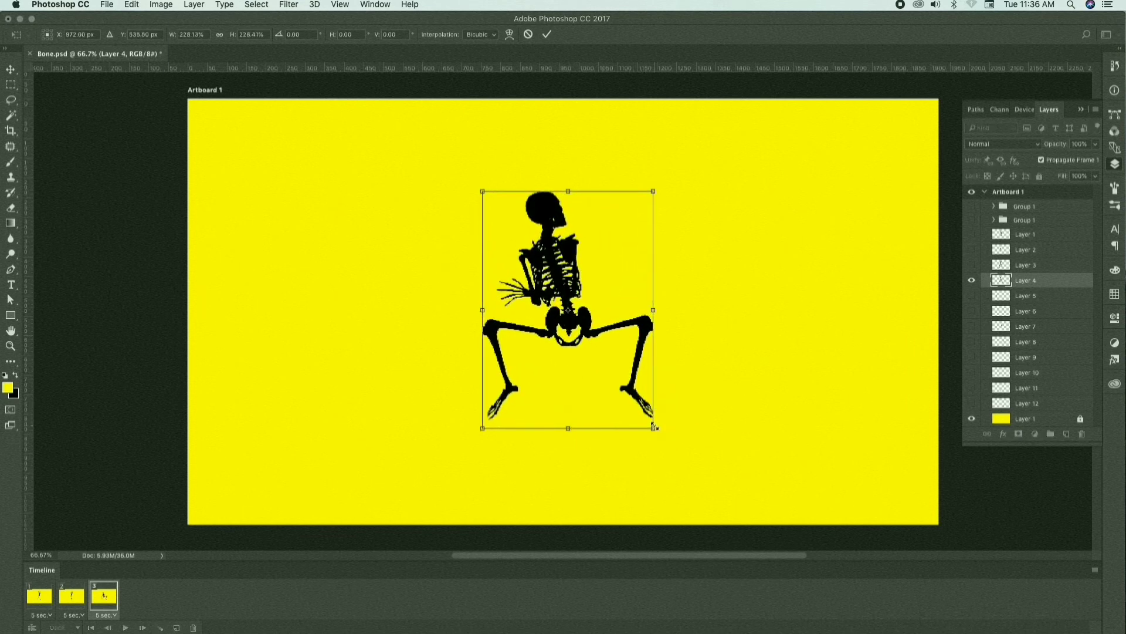
key("Return")
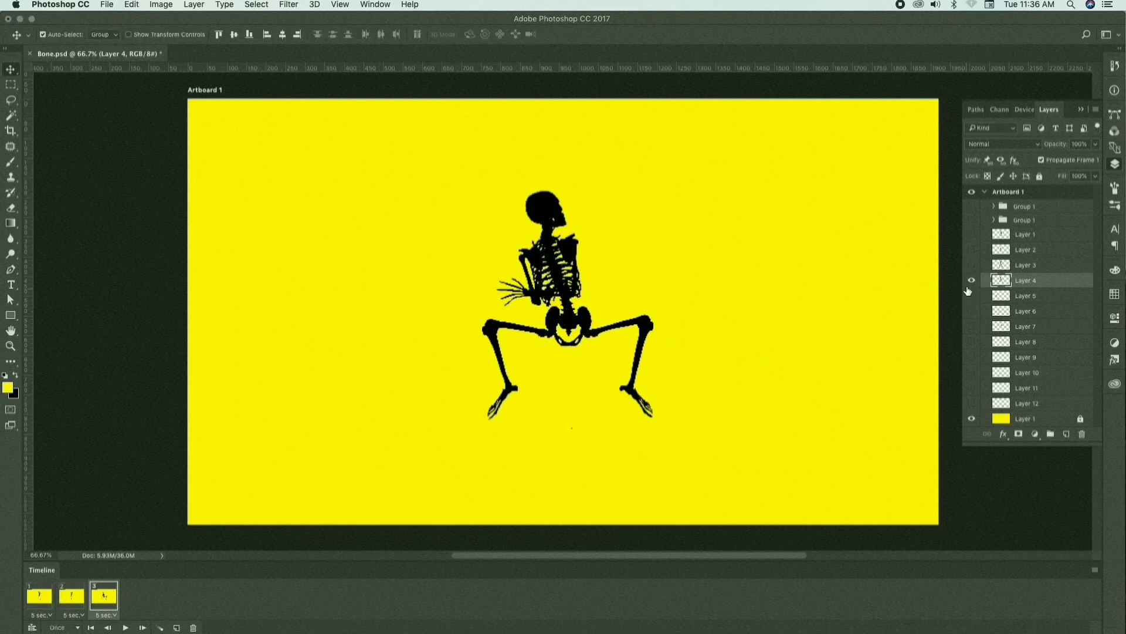
Show Layer 5 in place of Layer 4, with its skeleton centred and enlarged to about two thirds of the artboard's height
left_click(971, 281)
left_click(972, 296)
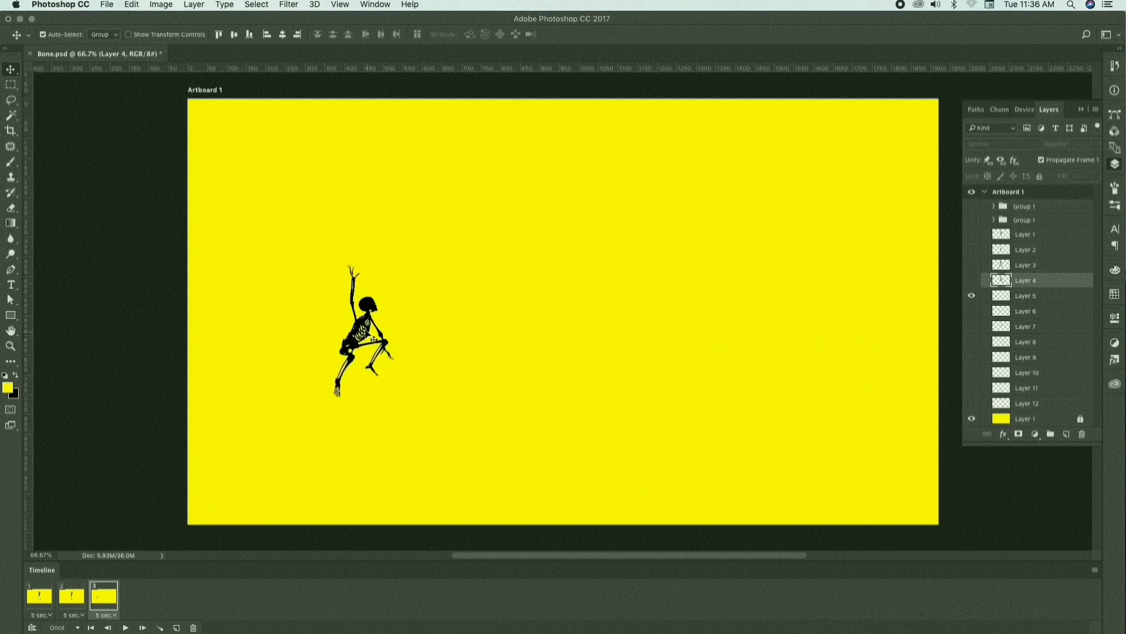
left_click_drag(370, 344, 568, 282)
key("ctrl+t")
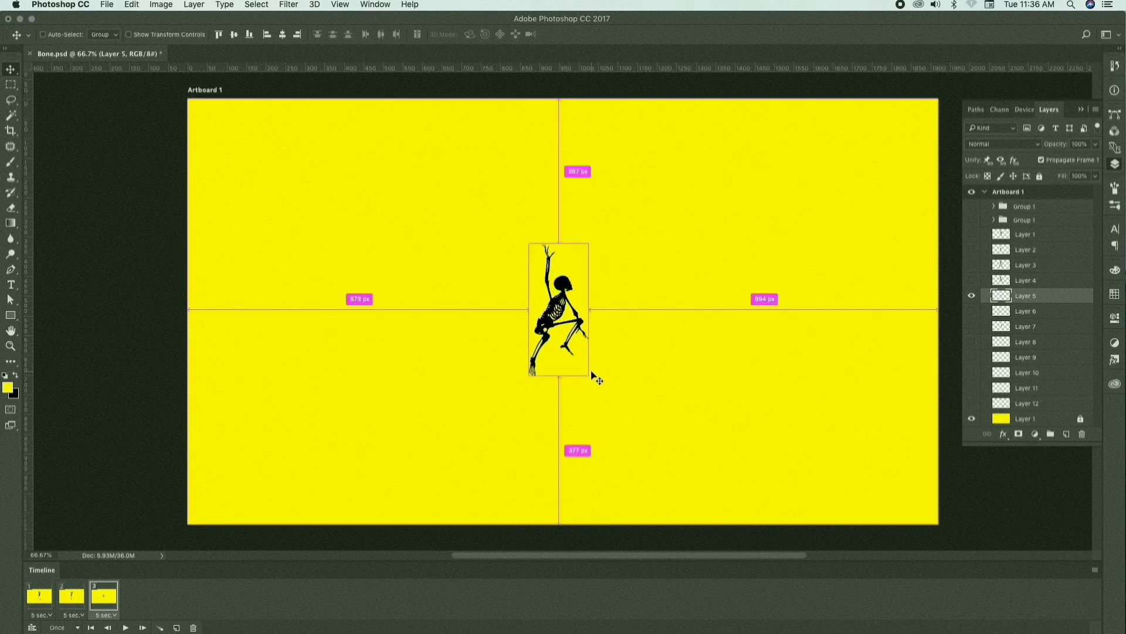
left_click_drag(591, 377, 667, 427)
key("Return")
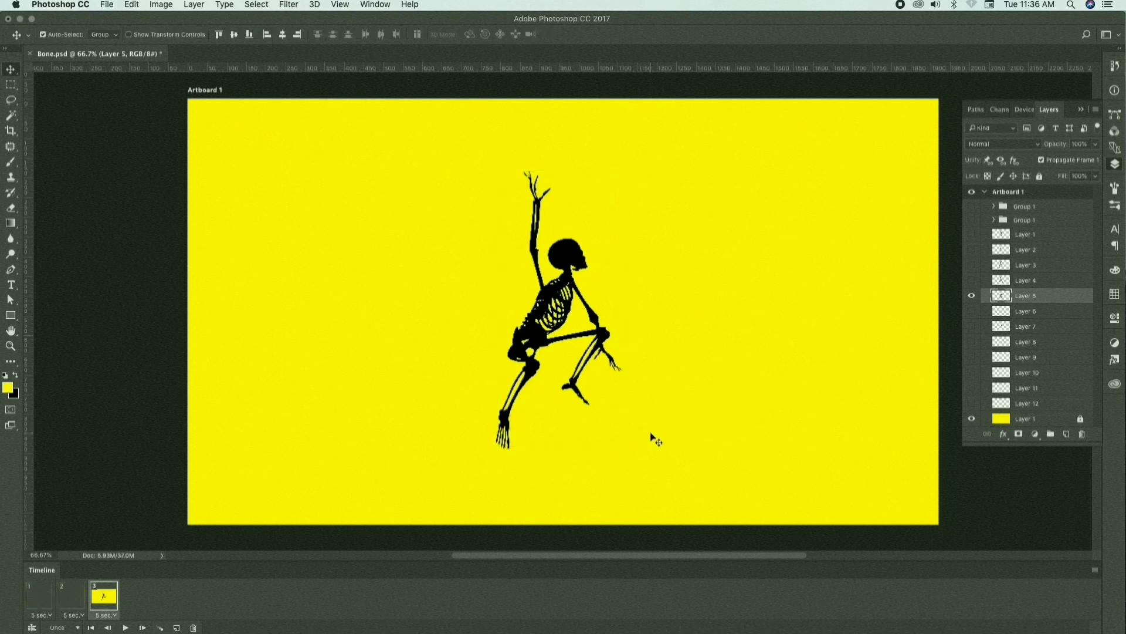
Show Layer 6 in place of Layer 5, with its crouching skeleton centred and enlarged to about 60% of the artboard's height
left_click(972, 311)
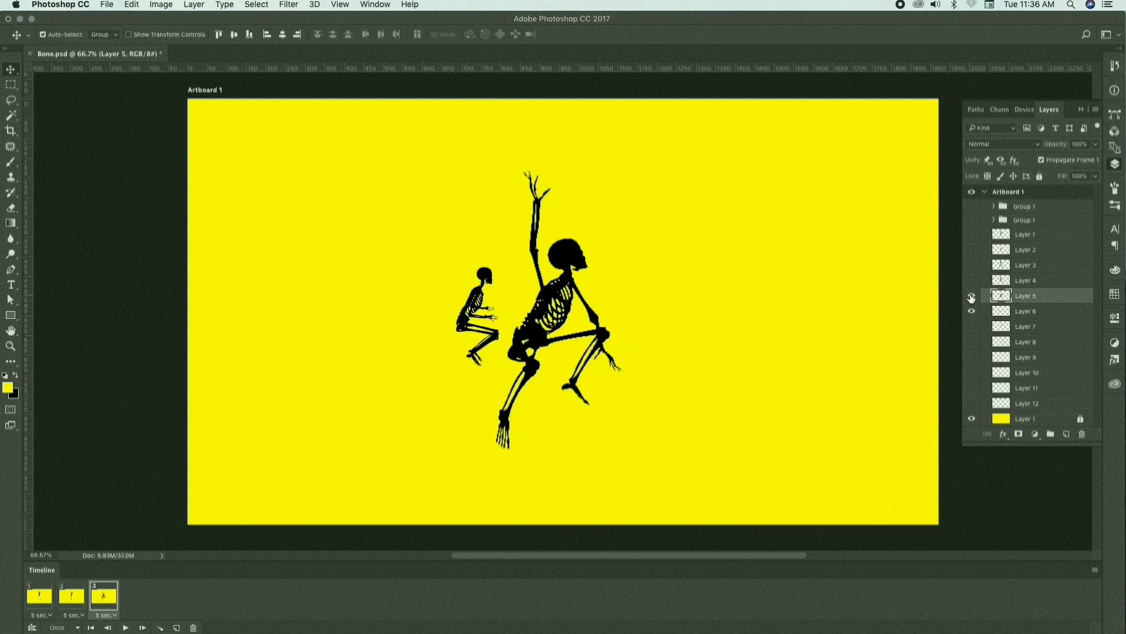
left_click(972, 296)
left_click_drag(479, 300, 562, 314)
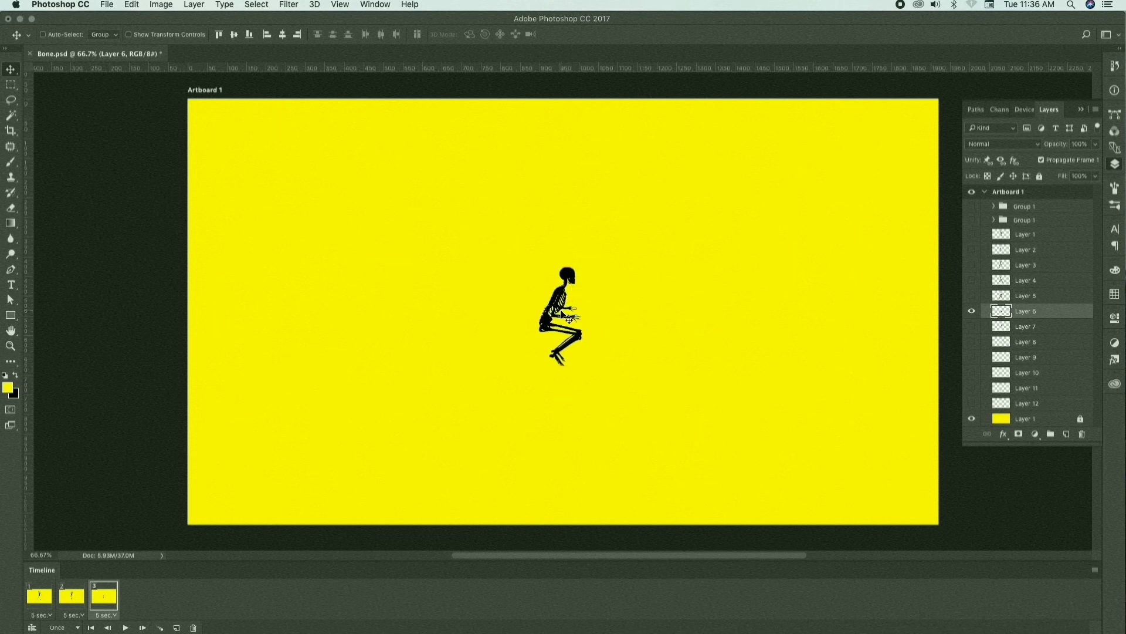
key("ctrl+t")
left_click_drag(582, 364, 659, 428)
key("Return")
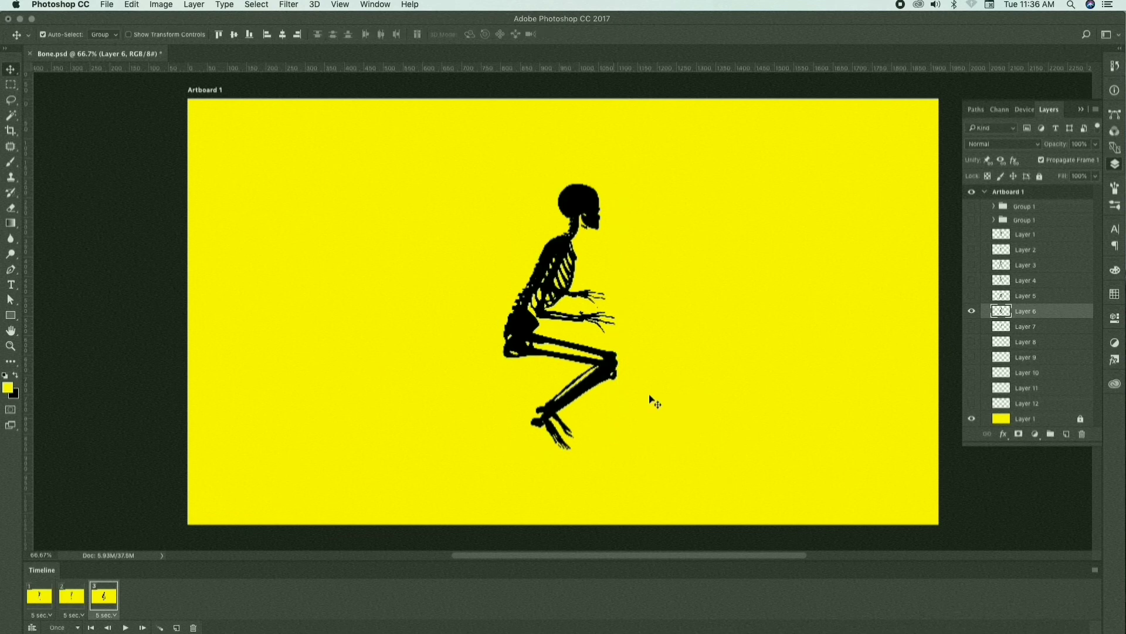
Show Layer 7 in place of Layer 6 and scale its skeleton to about 210% around its own centre
left_click(972, 311)
left_click(971, 326)
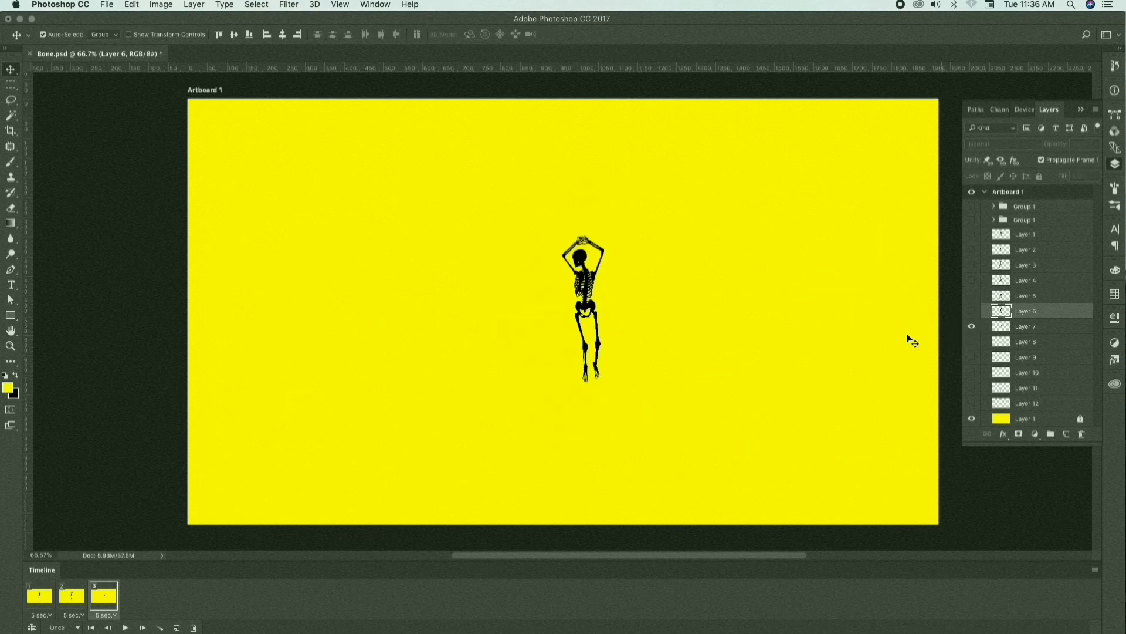
left_click(596, 319)
key("ctrl+t")
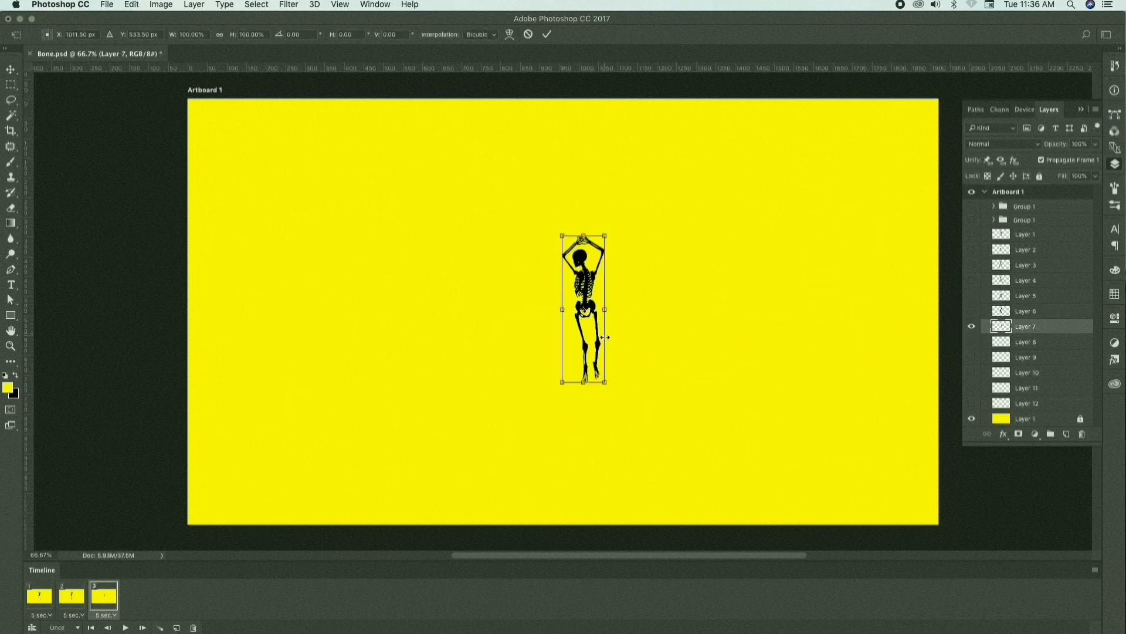
left_click_drag(604, 382, 696, 441)
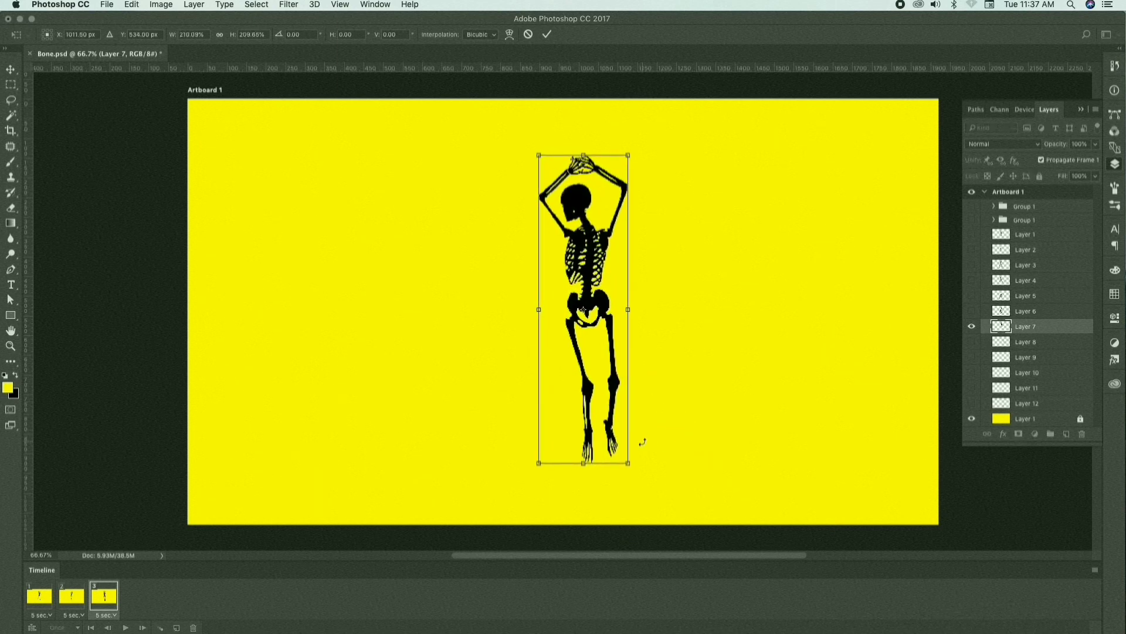
key("Return")
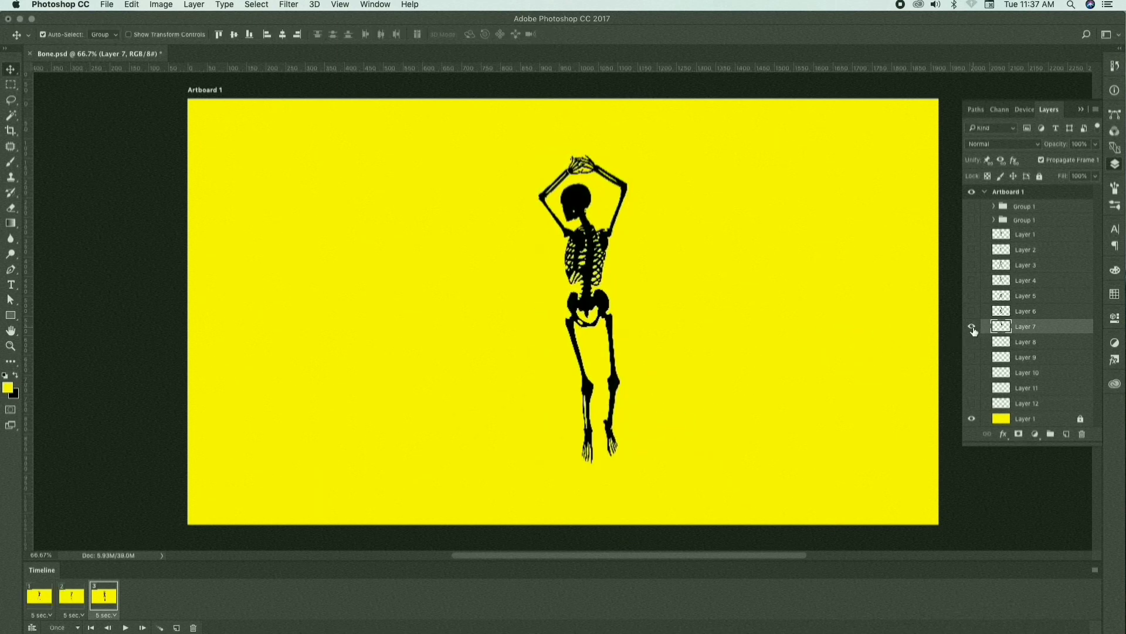
Show Layer 8 in place of Layer 7, with its skeleton centred and enlarged to about two thirds of the artboard's height
left_click(972, 328)
left_click(972, 343)
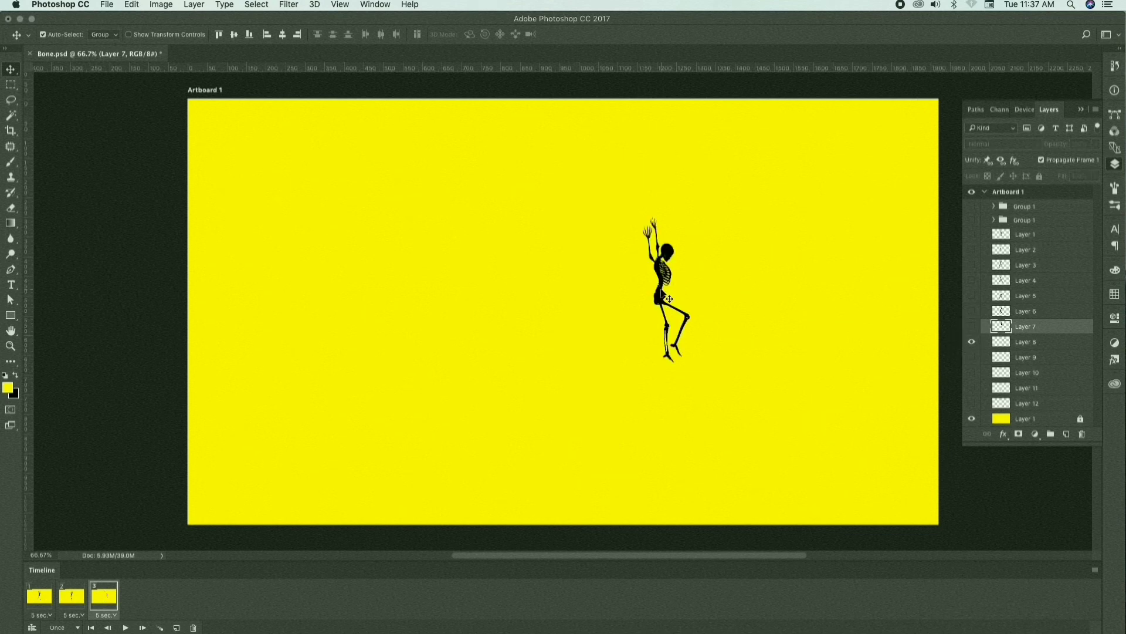
left_click_drag(668, 299, 561, 301)
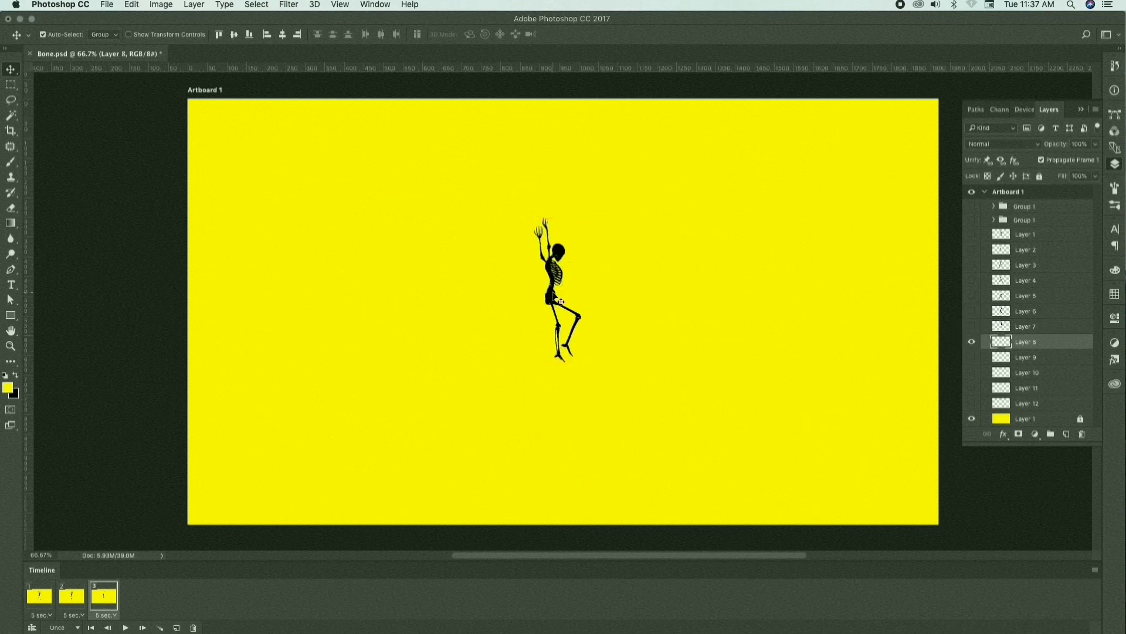
key("super+t")
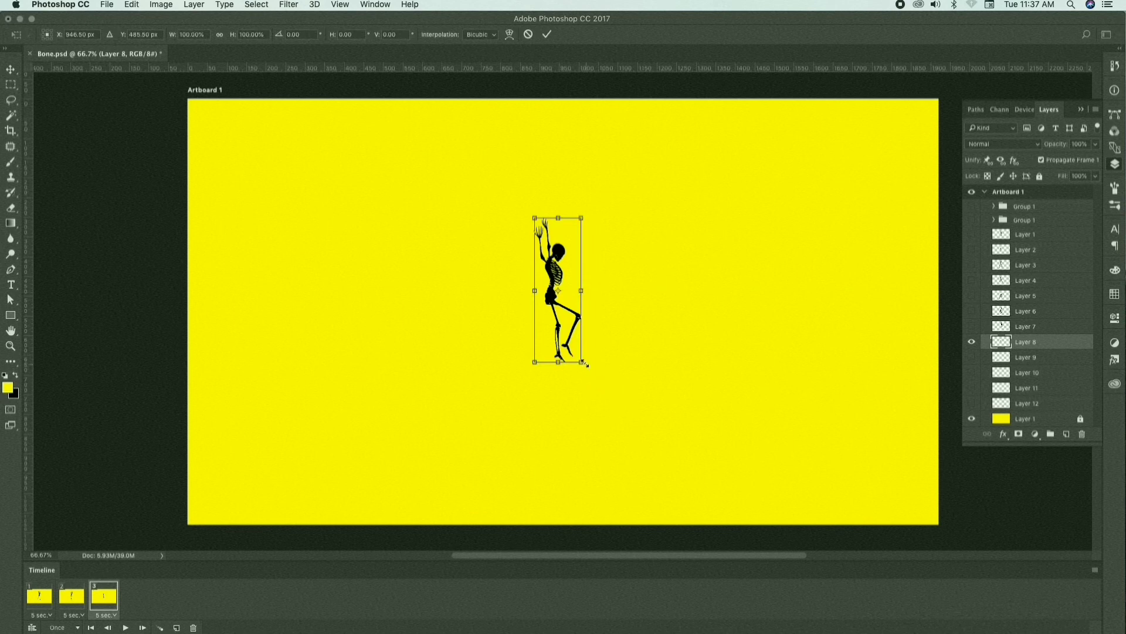
left_click_drag(585, 364, 662, 409)
key("Return")
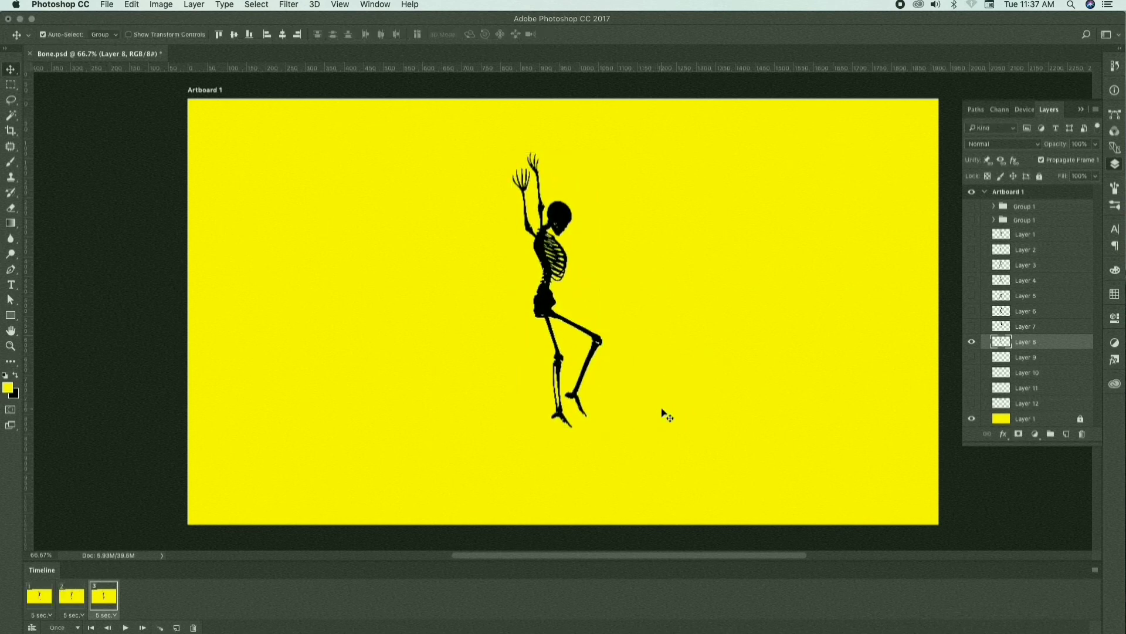
Show Layer 9 in place of Layer 8, with its skeleton centred and enlarged to about two thirds of the artboard's height
left_click(972, 341)
left_click(971, 356)
left_click(409, 409)
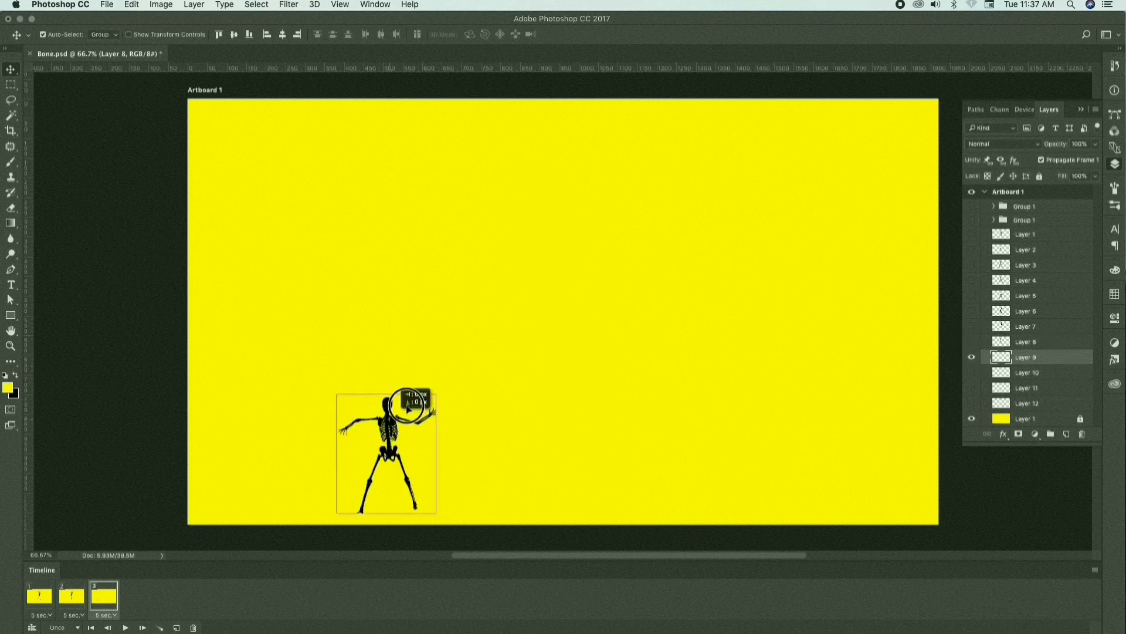
left_click_drag(409, 409, 638, 271)
key("super+t")
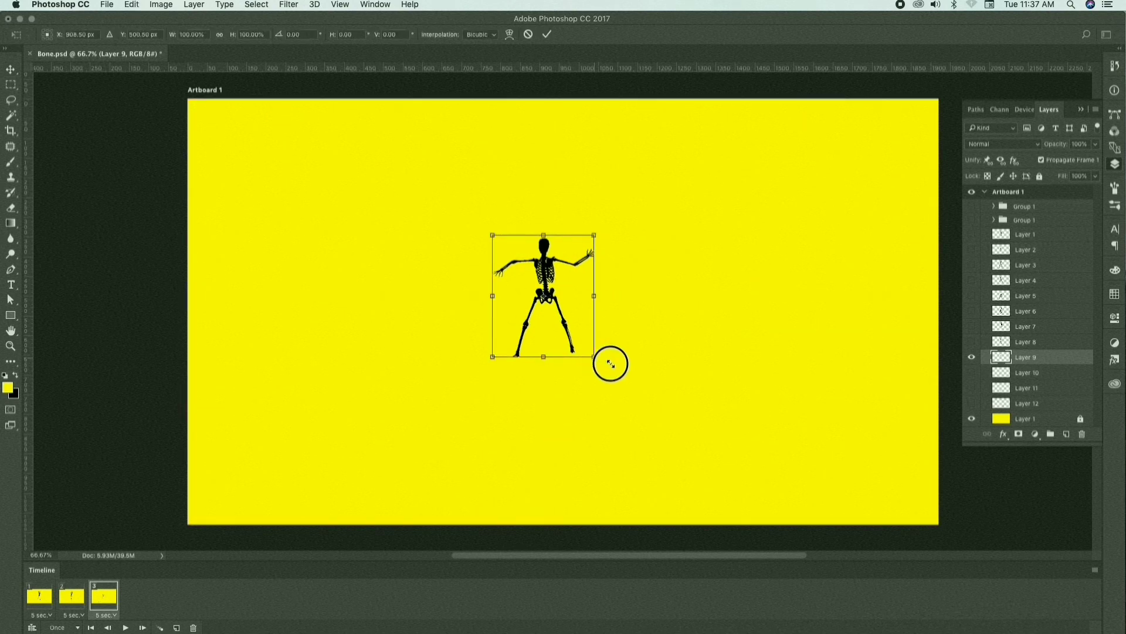
left_click_drag(610, 365, 699, 412)
left_click_drag(565, 297, 573, 299)
key("Return")
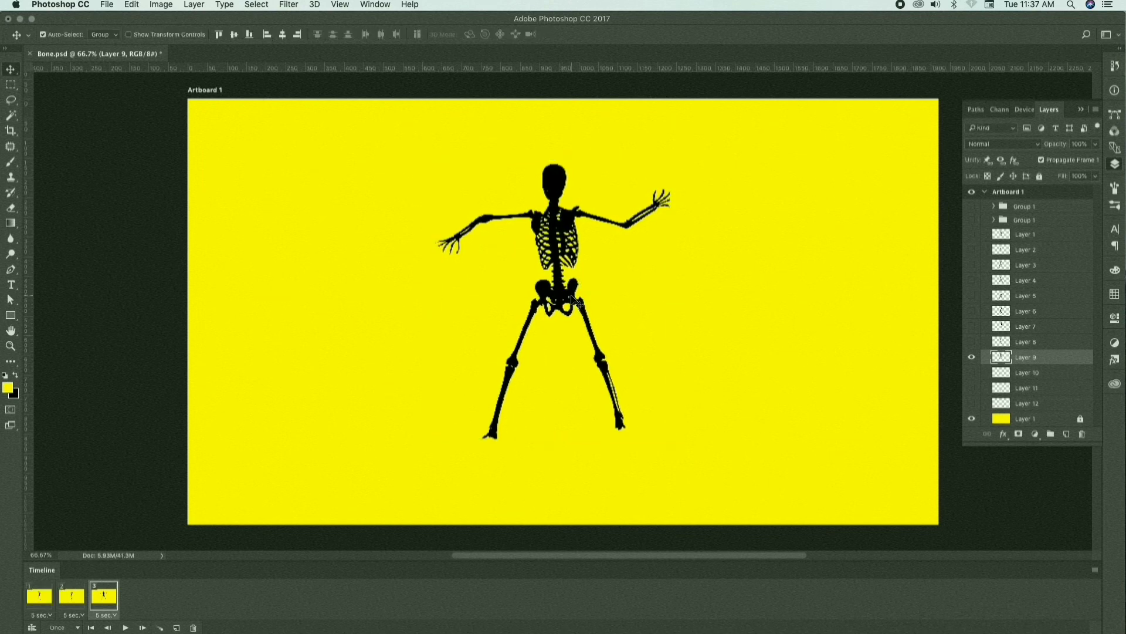
Show Layer 10 in place of Layer 9, with its skeleton centred and enlarged to about two thirds of the artboard's height
left_click(972, 357)
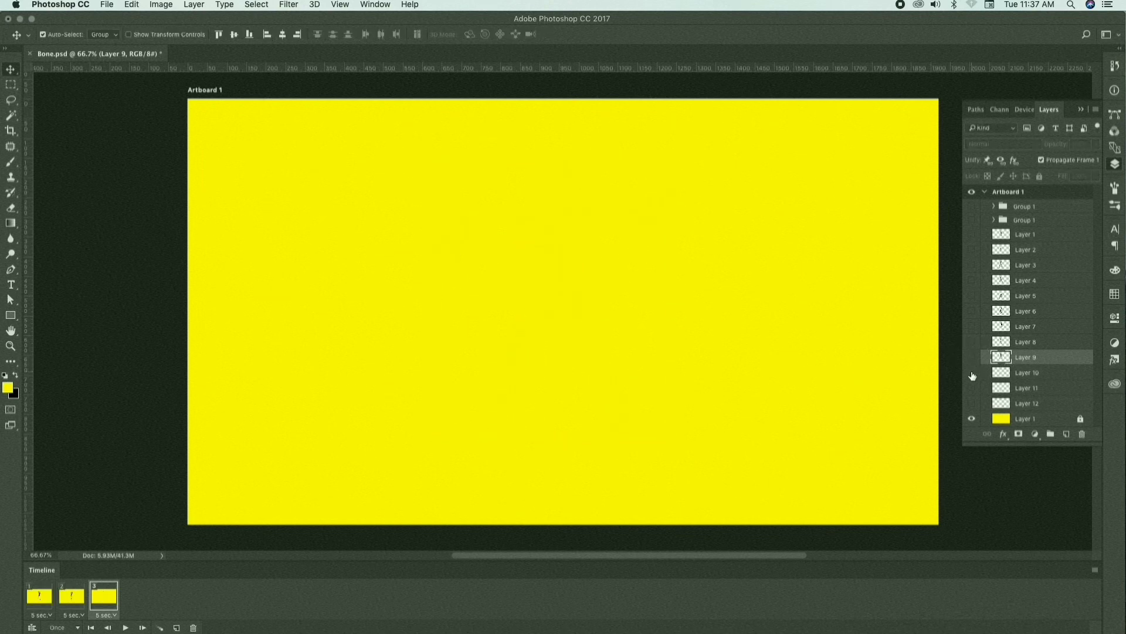
left_click(972, 373)
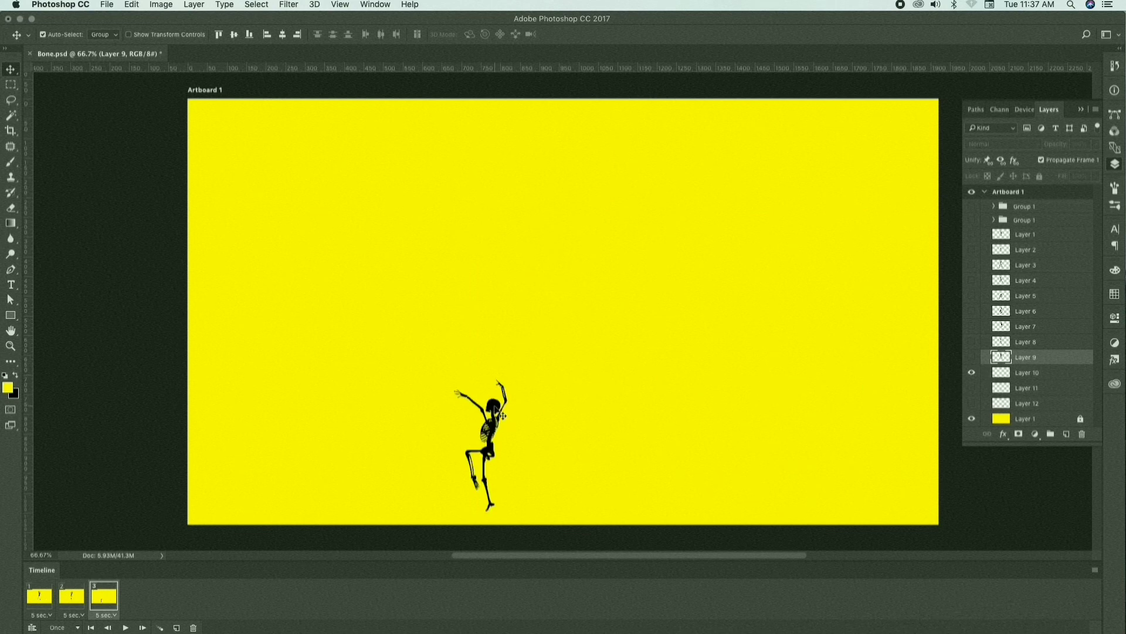
left_click_drag(494, 405, 578, 257)
key("ctrl+t")
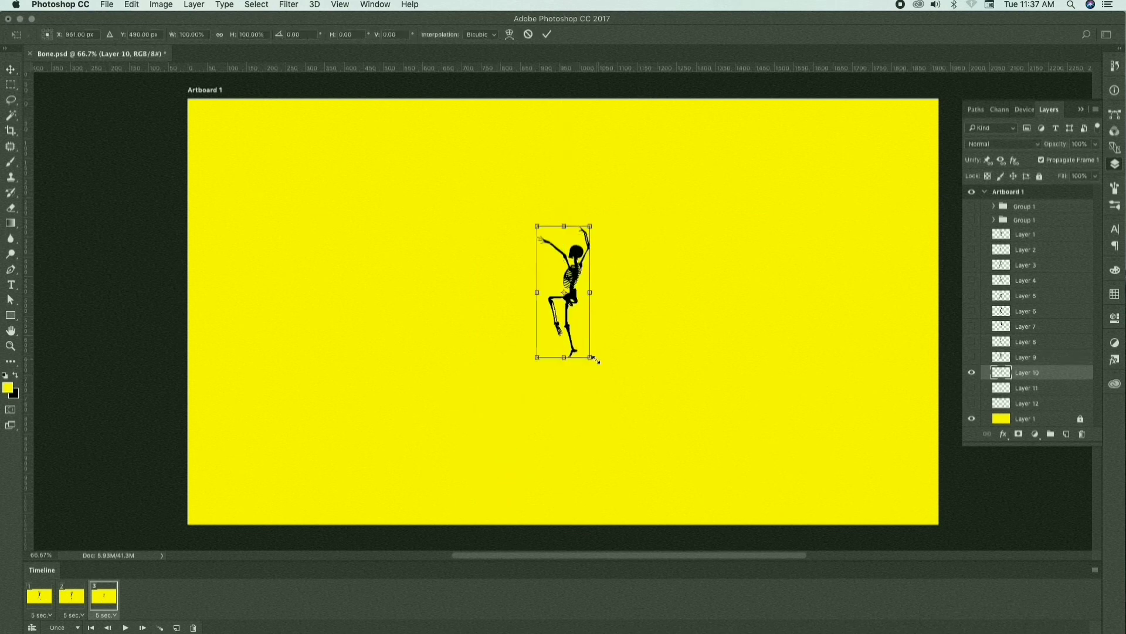
left_click_drag(595, 359, 671, 420)
key("Return")
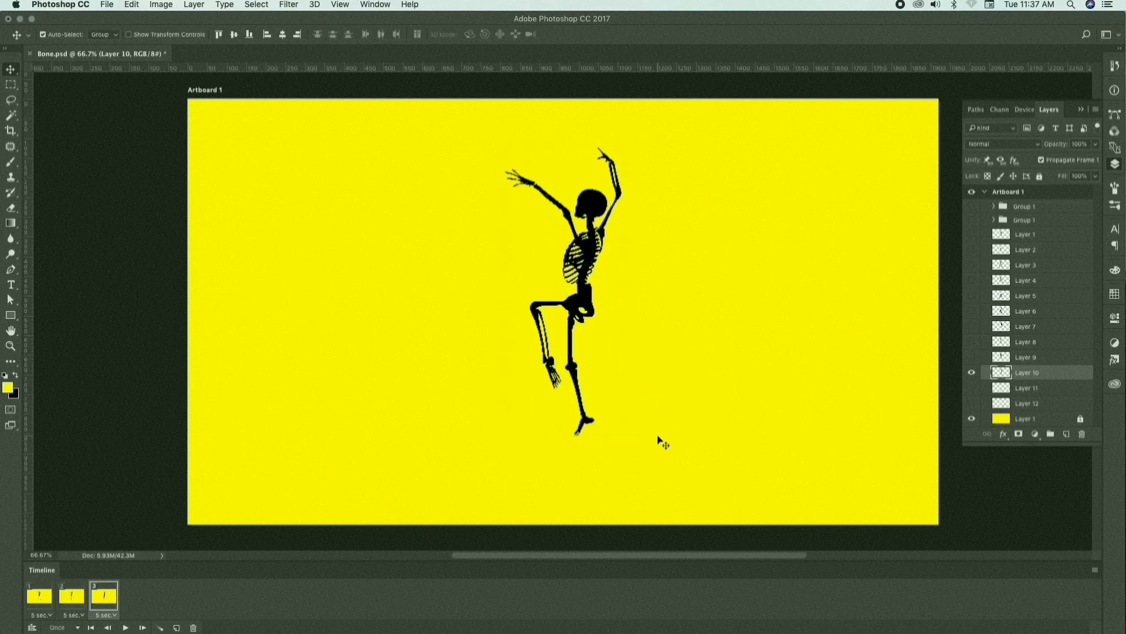
Show Layer 11 in place of Layer 10, with its skeleton centred and enlarged to about two thirds of the artboard's height
left_click(971, 373)
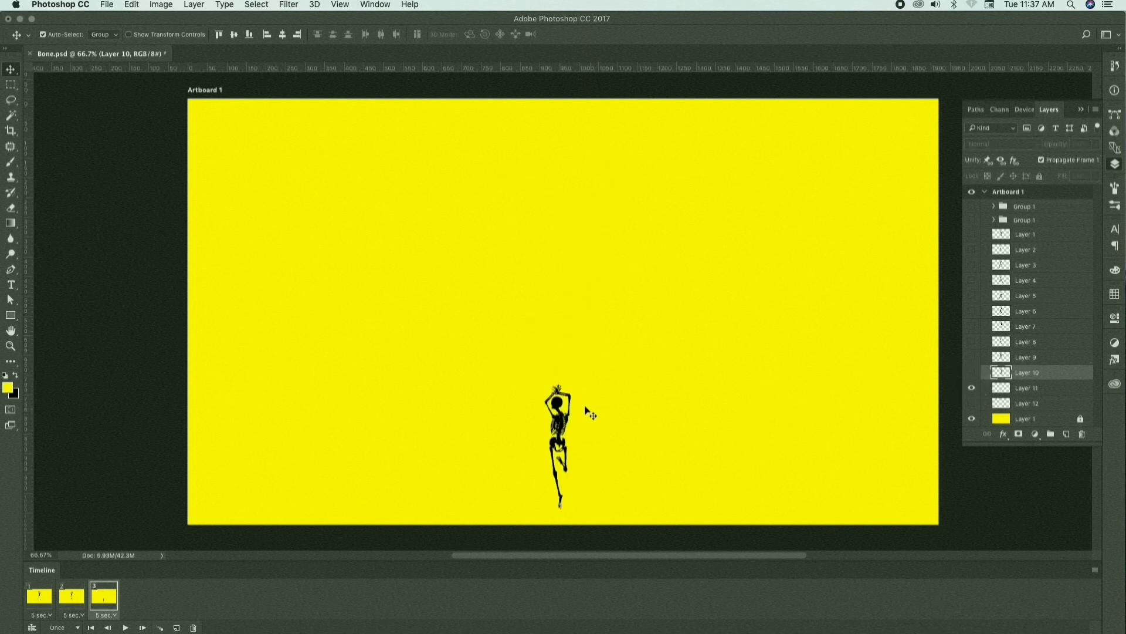
left_click_drag(554, 403, 568, 267)
key("super+t")
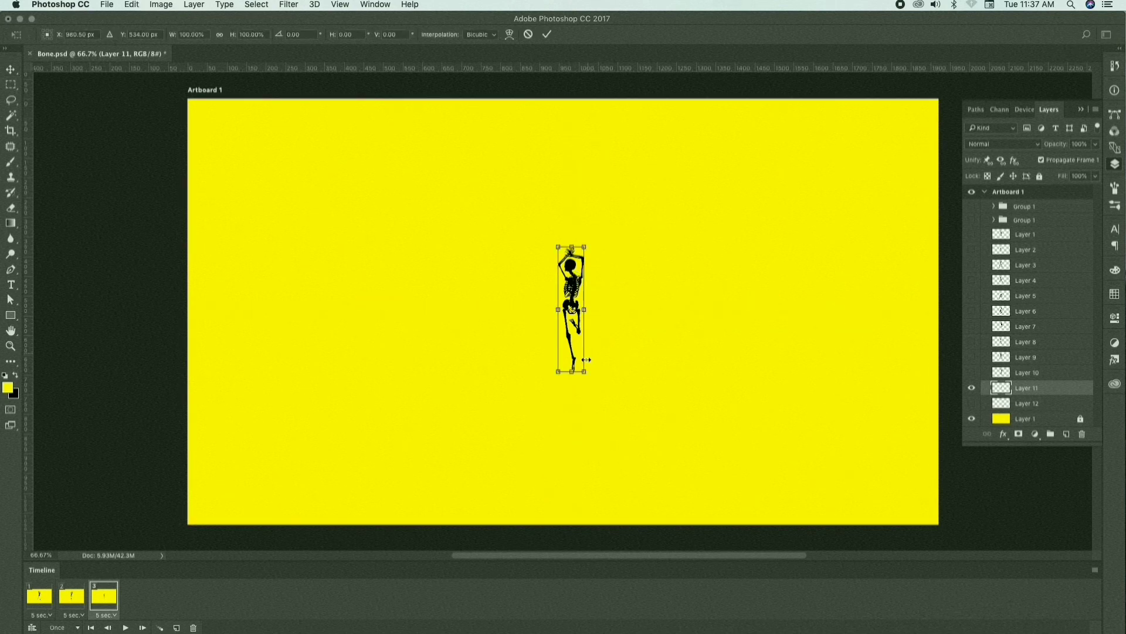
left_click_drag(584, 373, 666, 442)
key("Return")
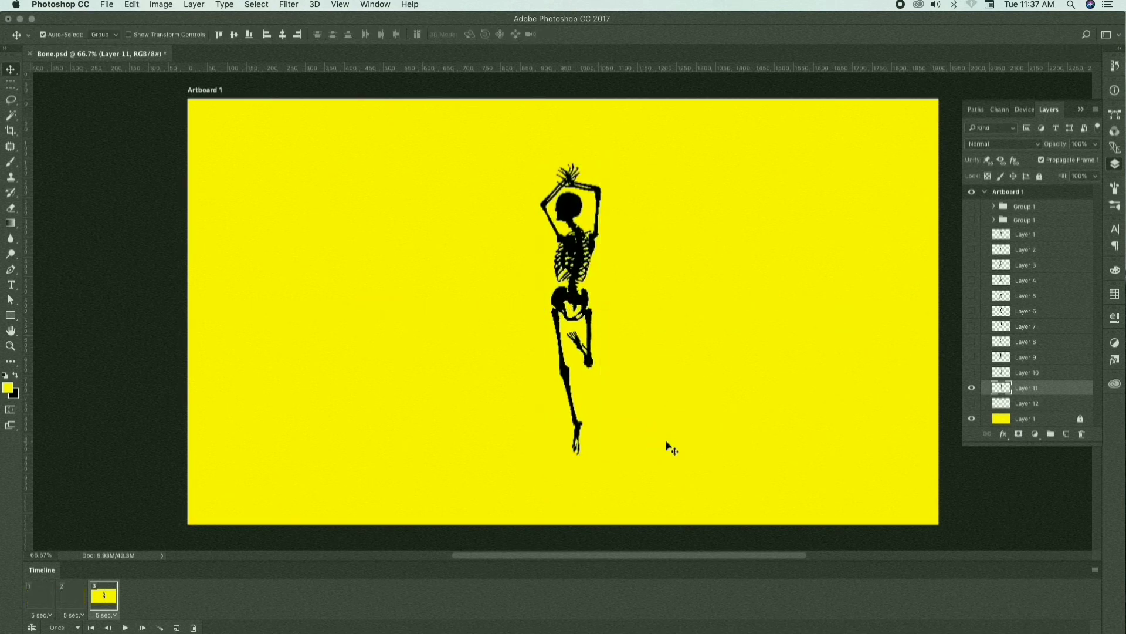
Show Layer 12 in place of Layer 11, with its skeleton centred and enlarged to about two thirds of the artboard's height
left_click(998, 405)
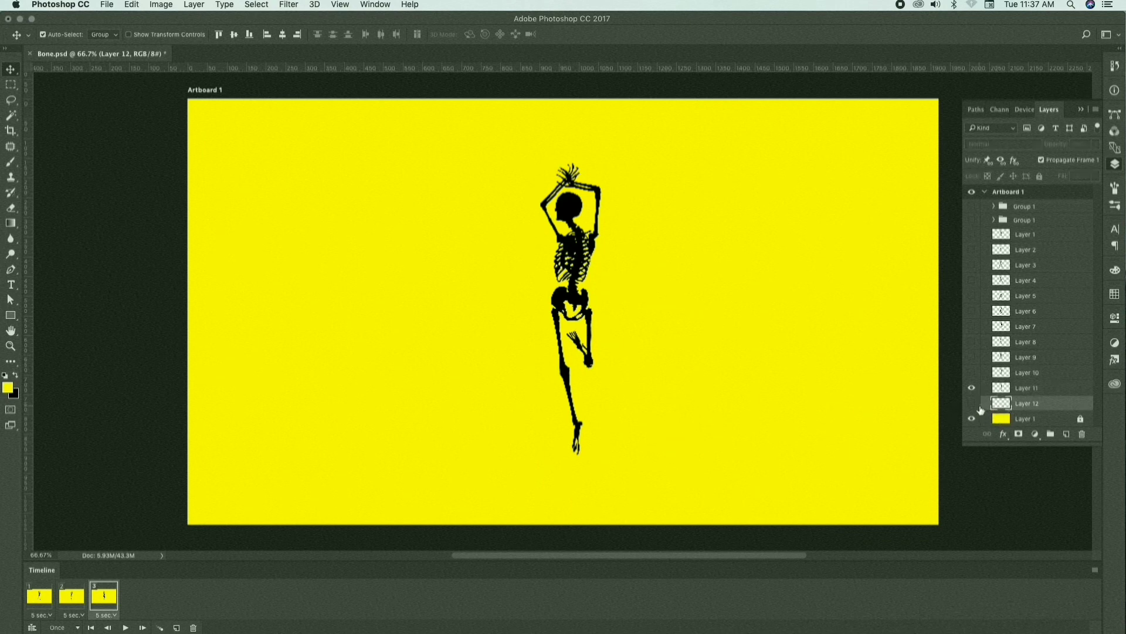
left_click(972, 387)
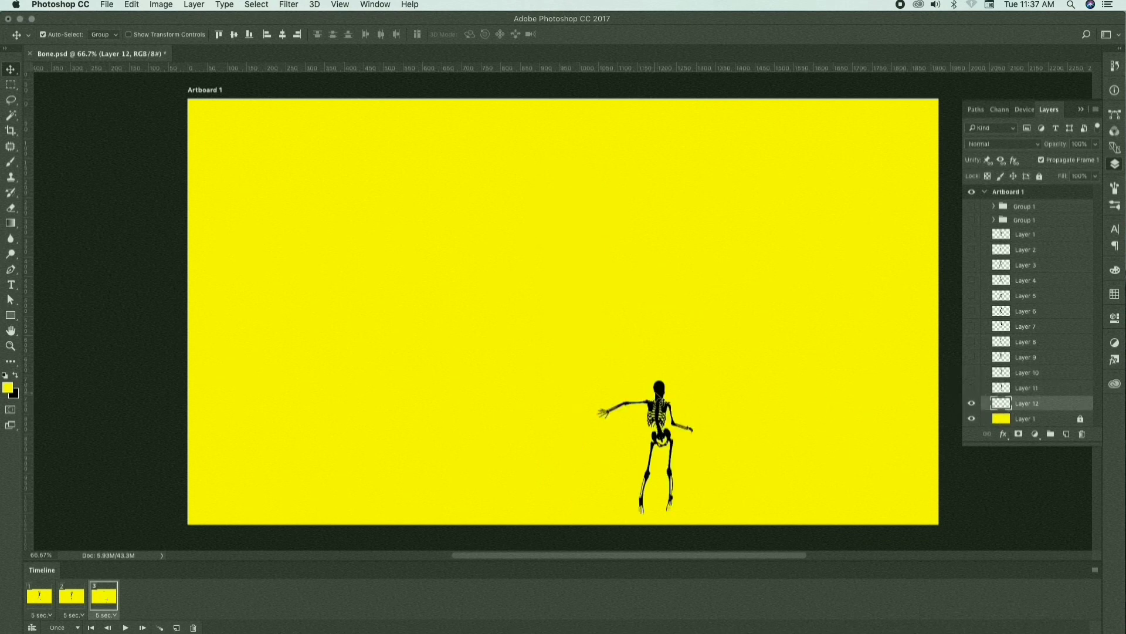
left_click_drag(659, 392, 571, 258)
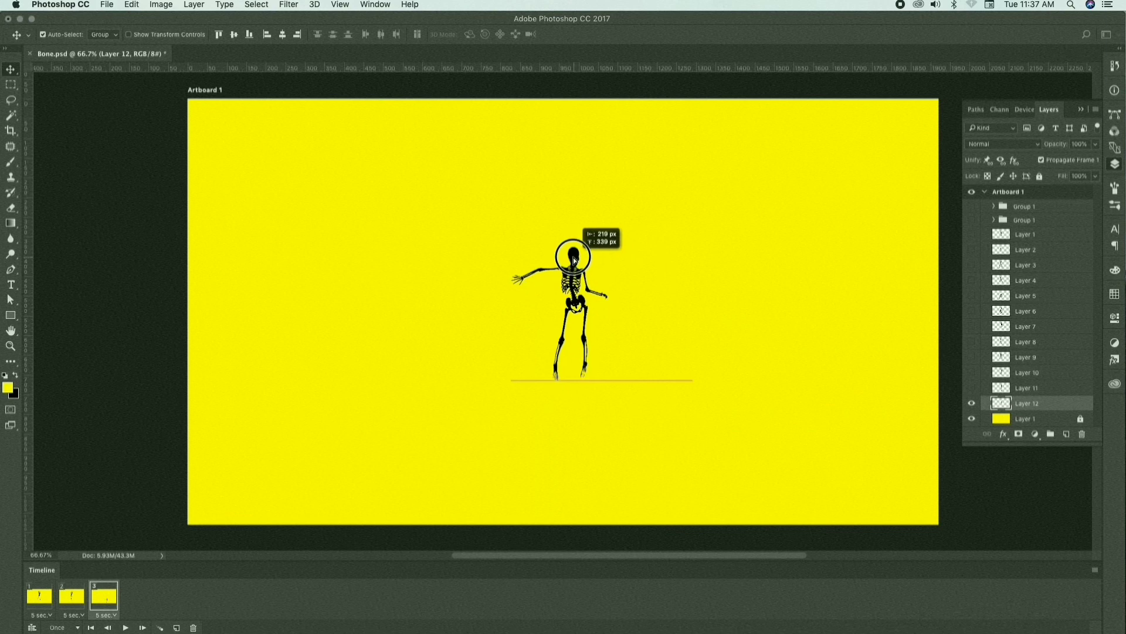
key("super+t")
left_click_drag(610, 385, 688, 430)
key("Return")
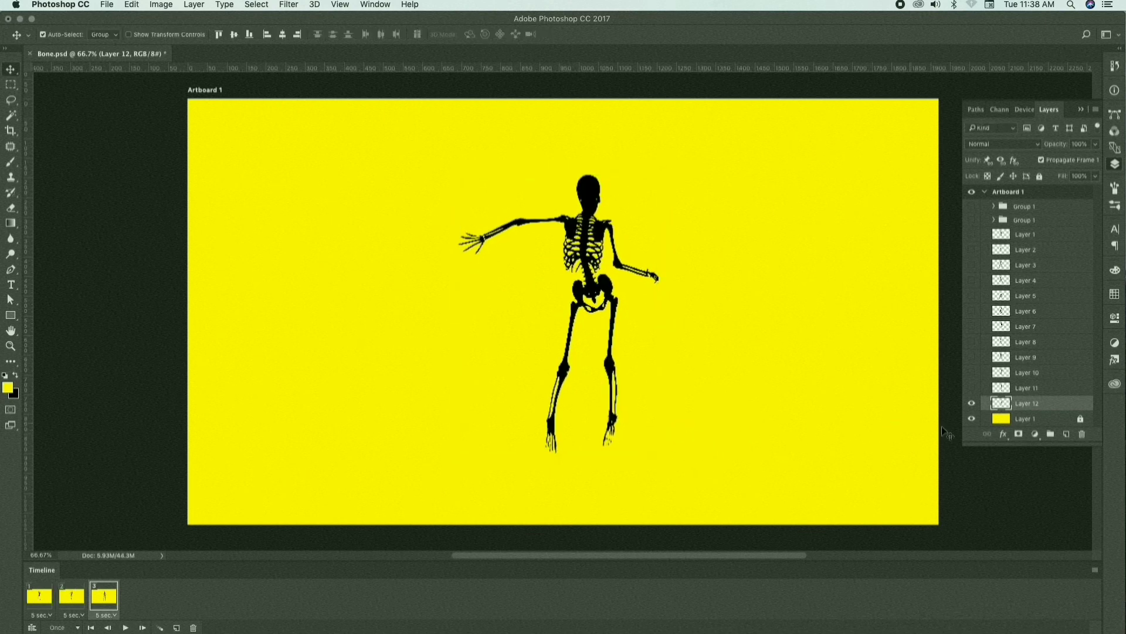
Hide Layer 12, then show the lower Group 1 and ungroup it into its six skeleton layers
left_click(972, 404)
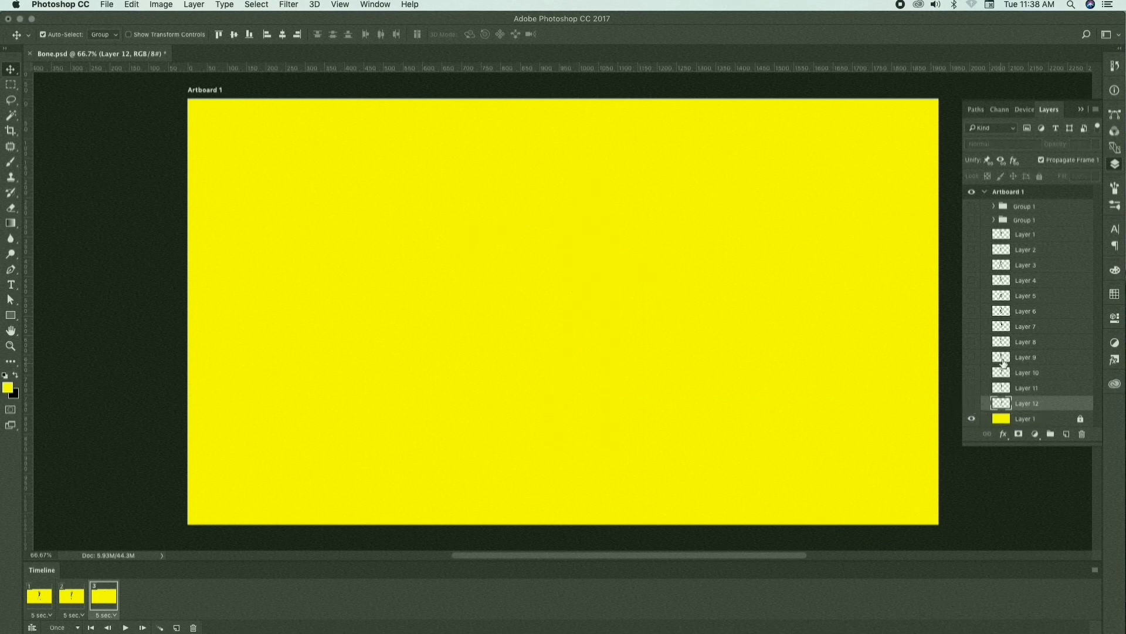
left_click(974, 221)
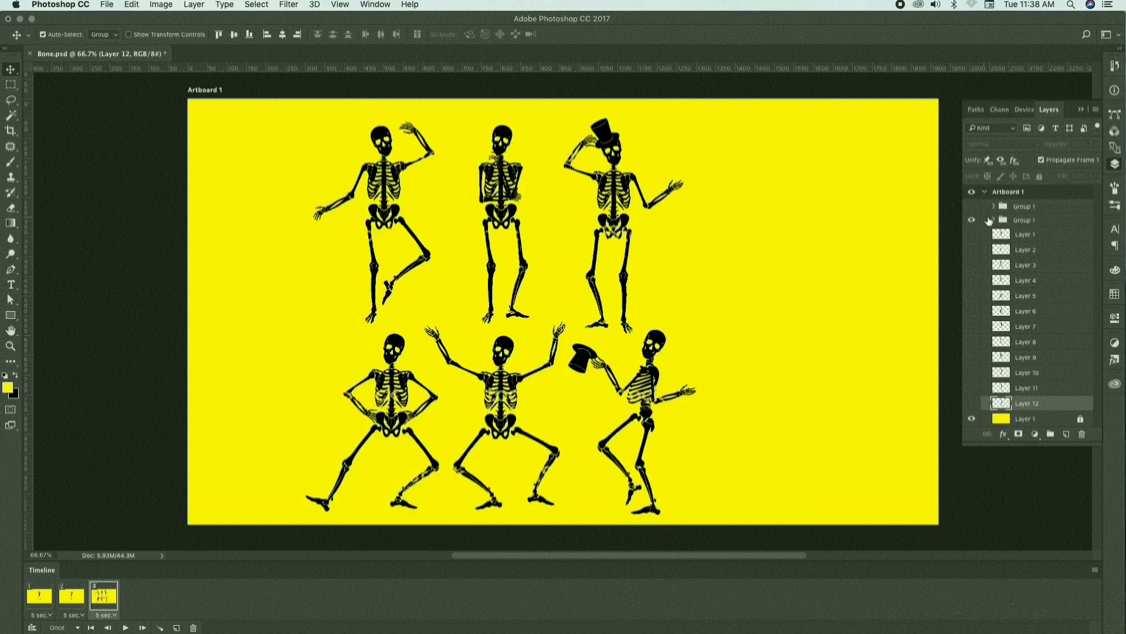
left_click(976, 221)
left_click(995, 222)
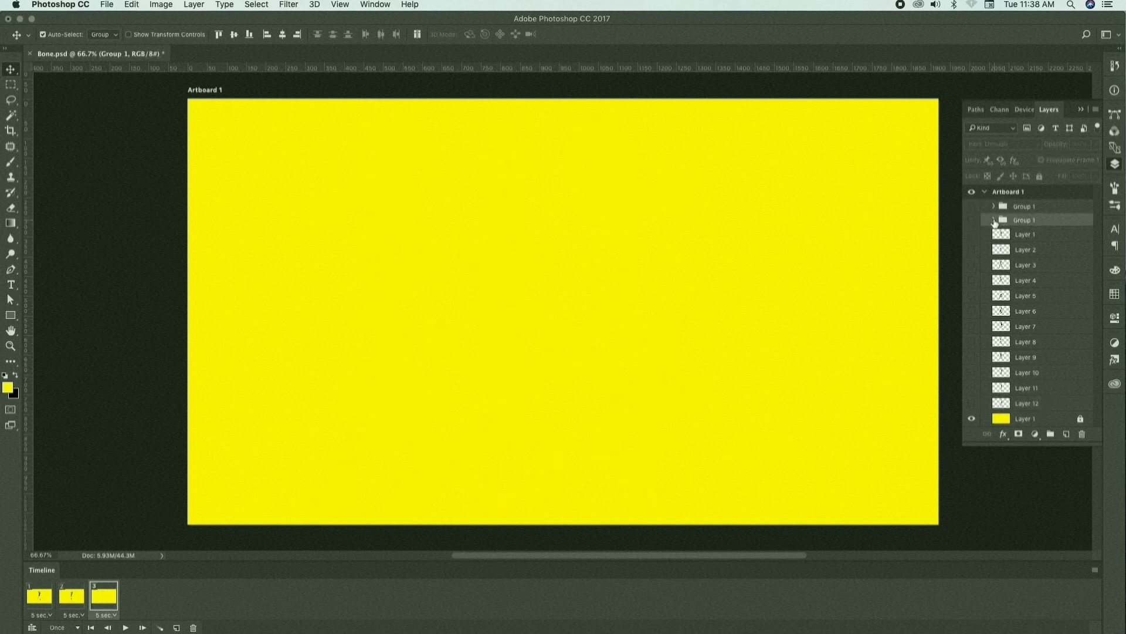
left_click(972, 221)
key("super+shift+g")
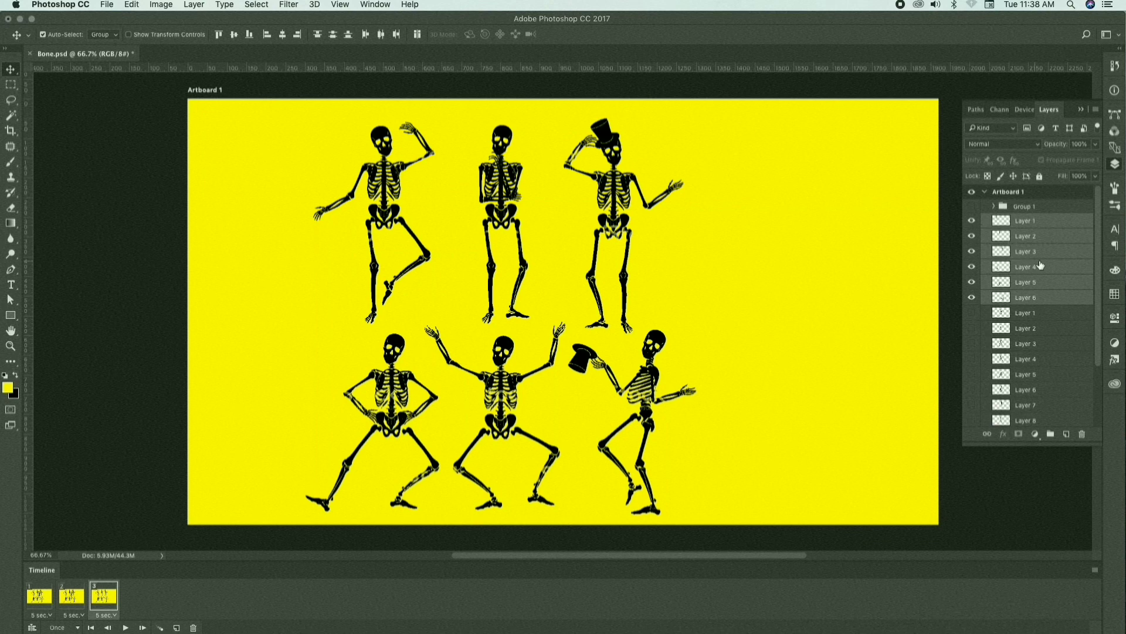
Move the six ungrouped skeleton layers down the stack, between Layer 12 and the yellow background layer
scroll(1042, 267, "down", 1)
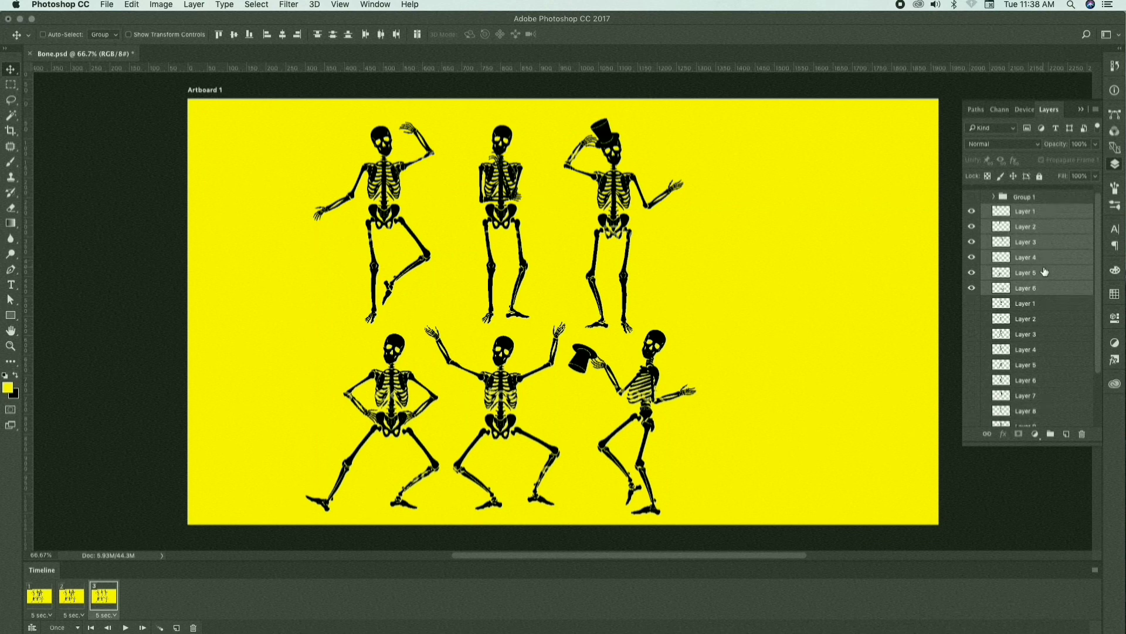
key("Delete")
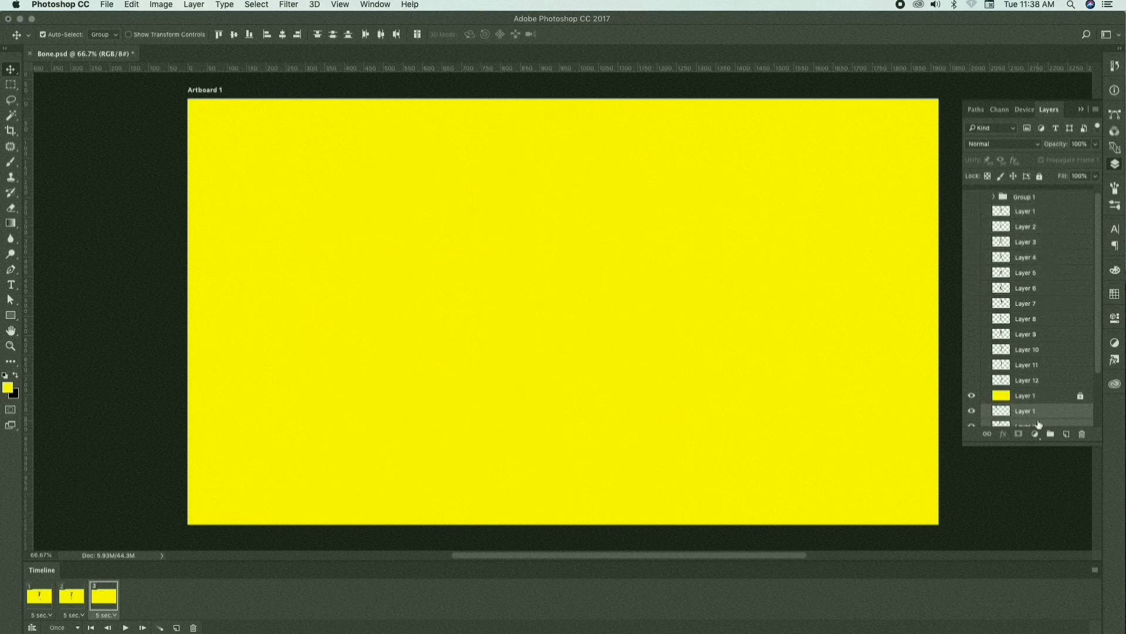
key("super+z")
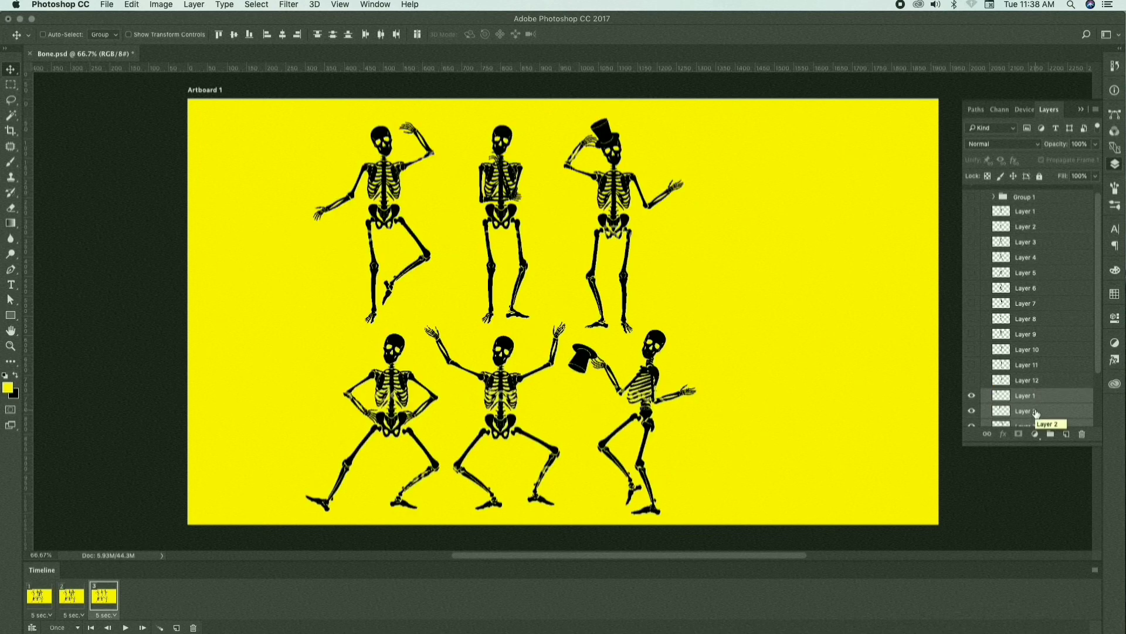
scroll(1024, 413, "down", 5)
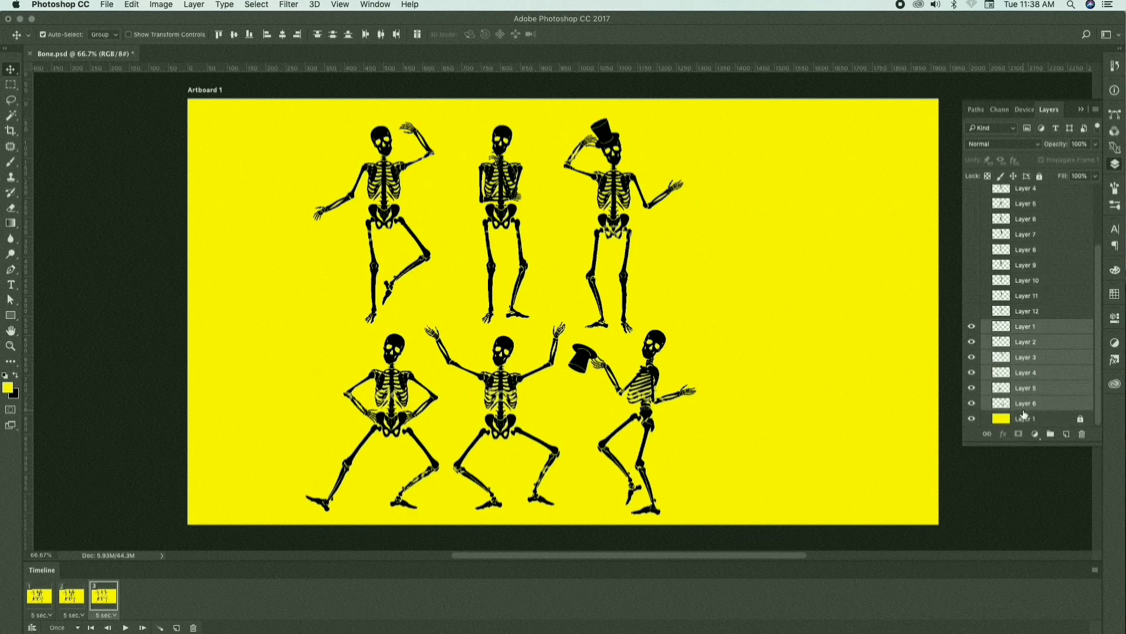
Hide Layers 2 to 6 of the ungrouped set and select its Layer 1, leaving that skeleton visible
left_click(972, 388)
left_click(972, 373)
left_click(972, 356)
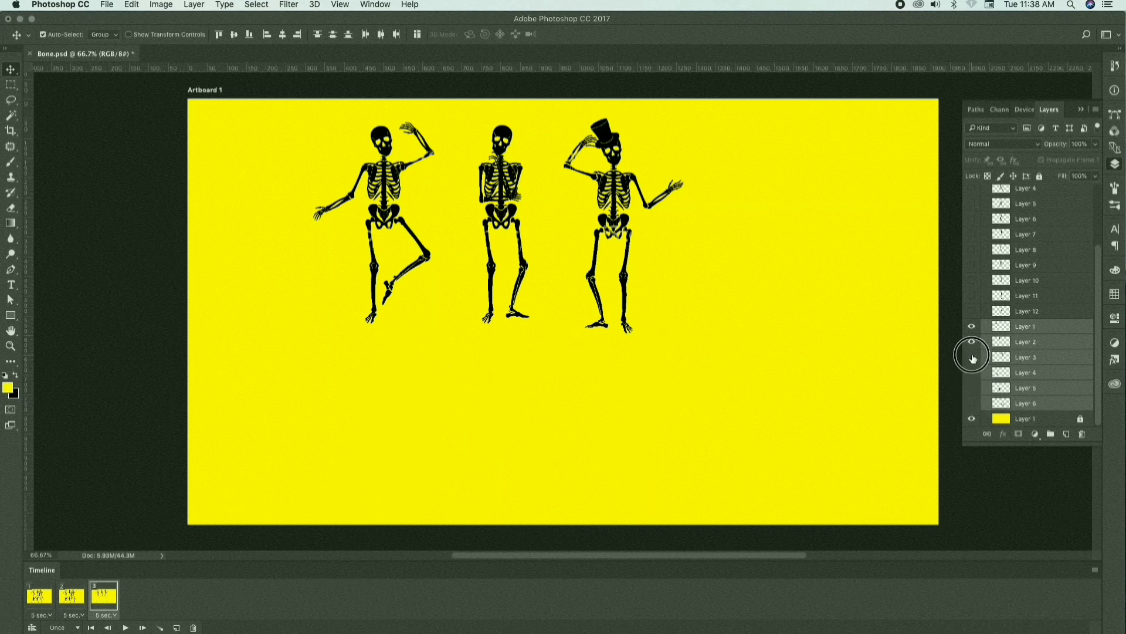
left_click(973, 343)
left_click(1003, 328)
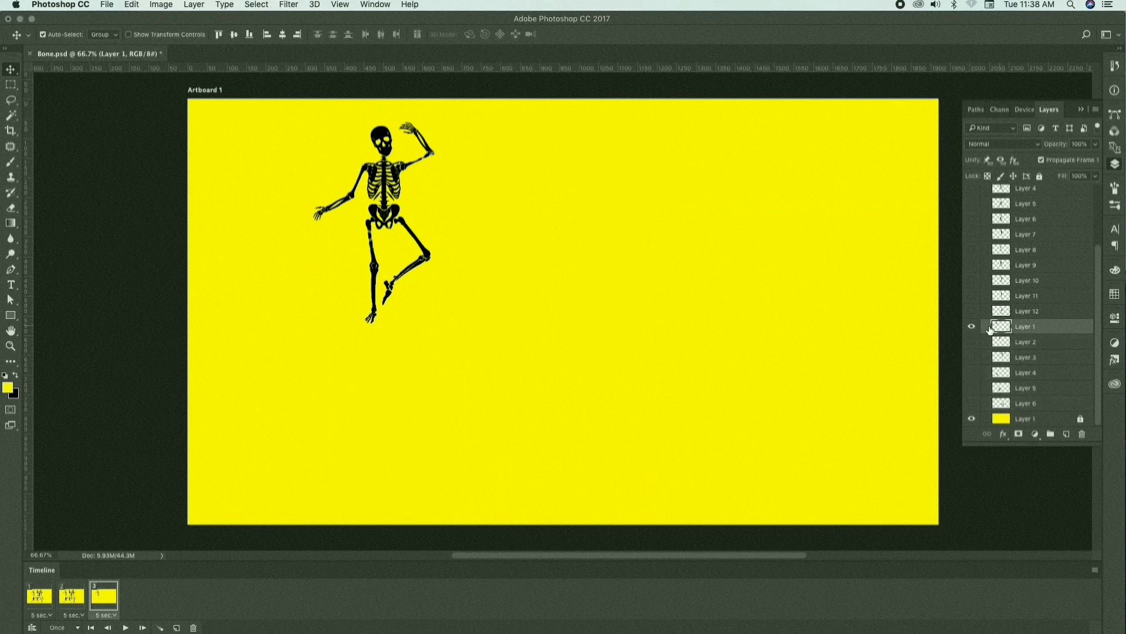
Centre the ungrouped set's Layer 1 skeleton on the artboard and enlarge it to about two thirds of the artboard's height
left_click_drag(398, 214, 579, 298)
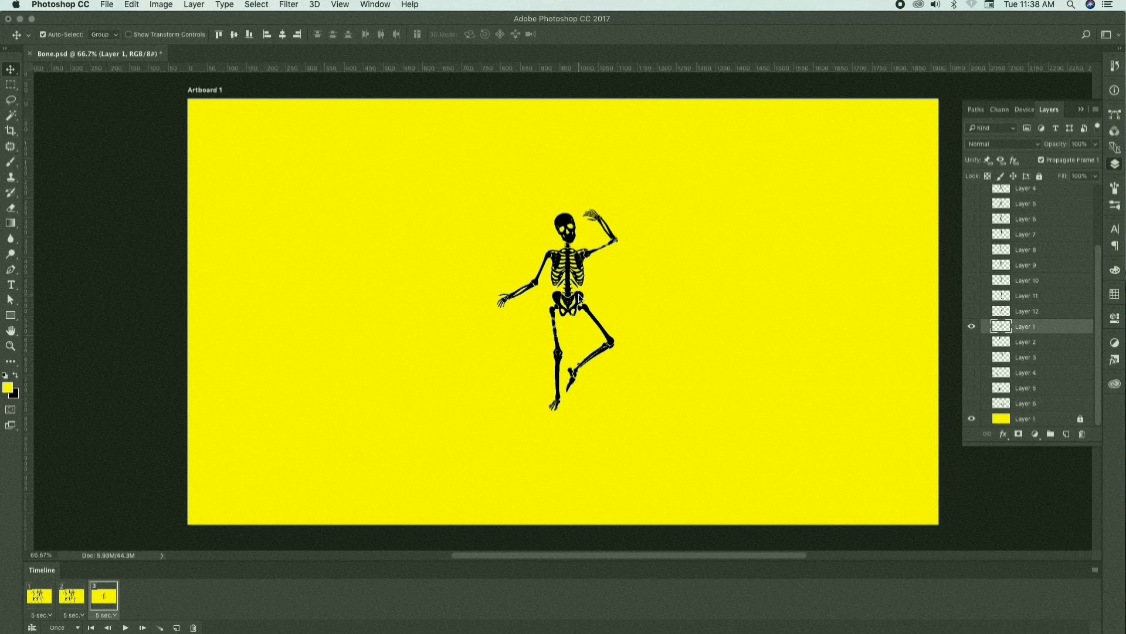
left_click_drag(579, 298, 572, 296)
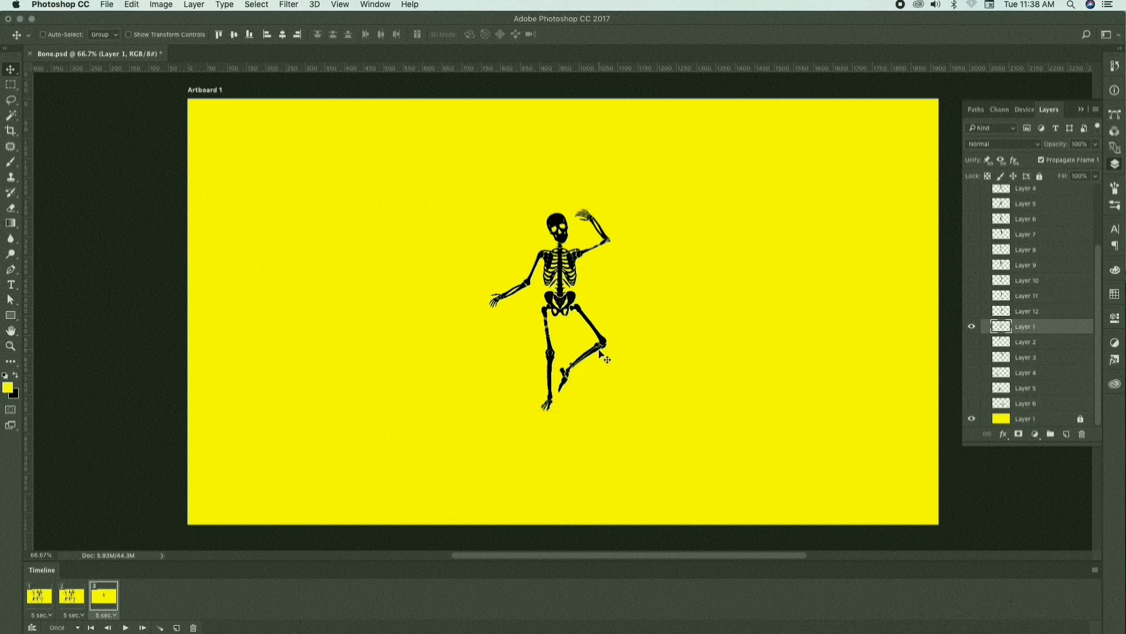
key("super+t")
left_click_drag(611, 411, 653, 444)
key("Return")
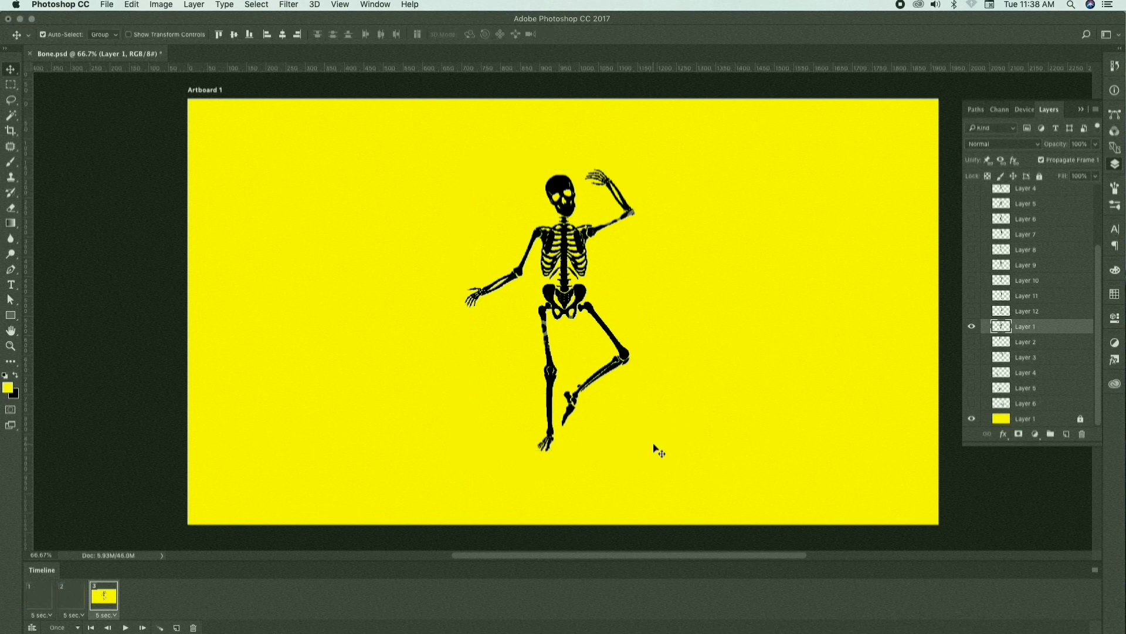
Show the ungrouped set's Layer 2 in place of its Layer 1, centred and enlarged to about 70% of the artboard's height
left_click(1025, 342)
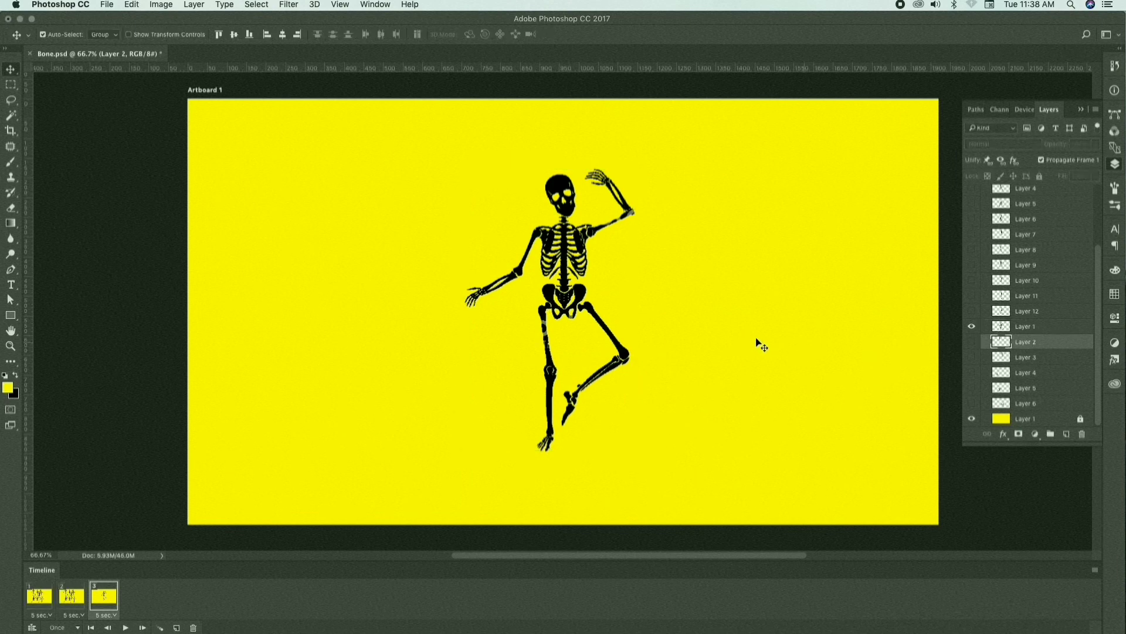
key("alt+bracketright")
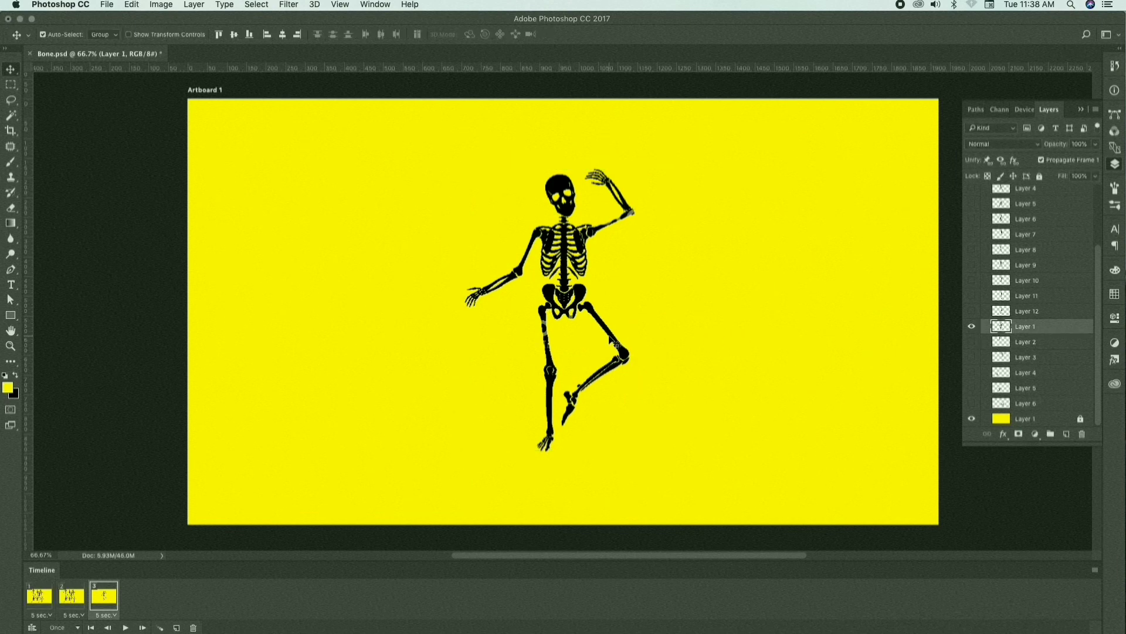
left_click(598, 313)
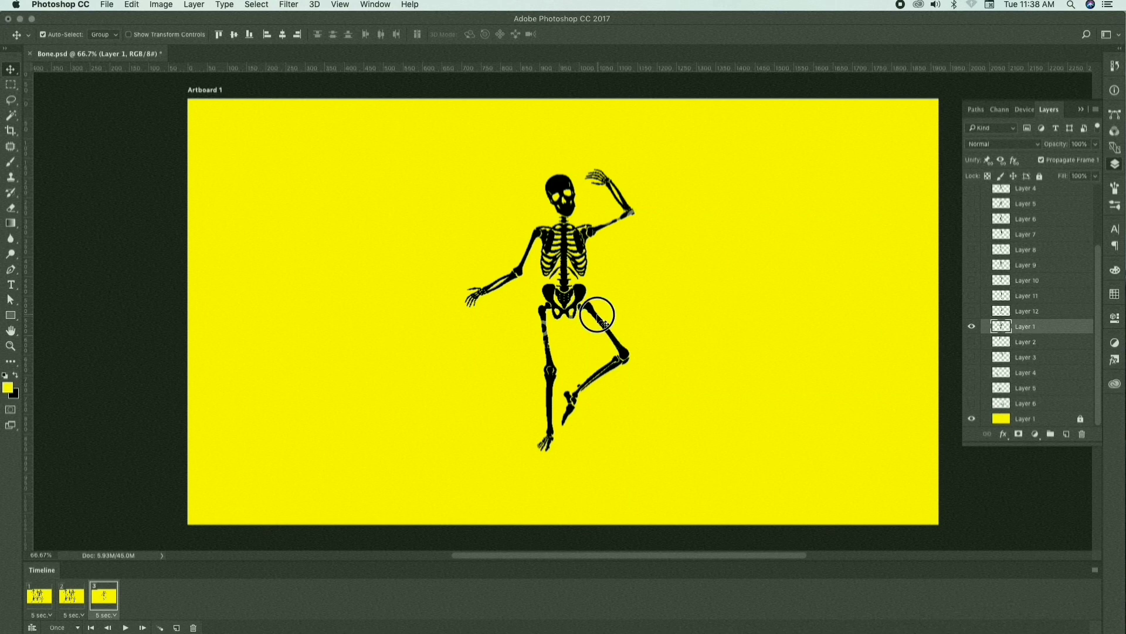
left_click(972, 342)
left_click(972, 326)
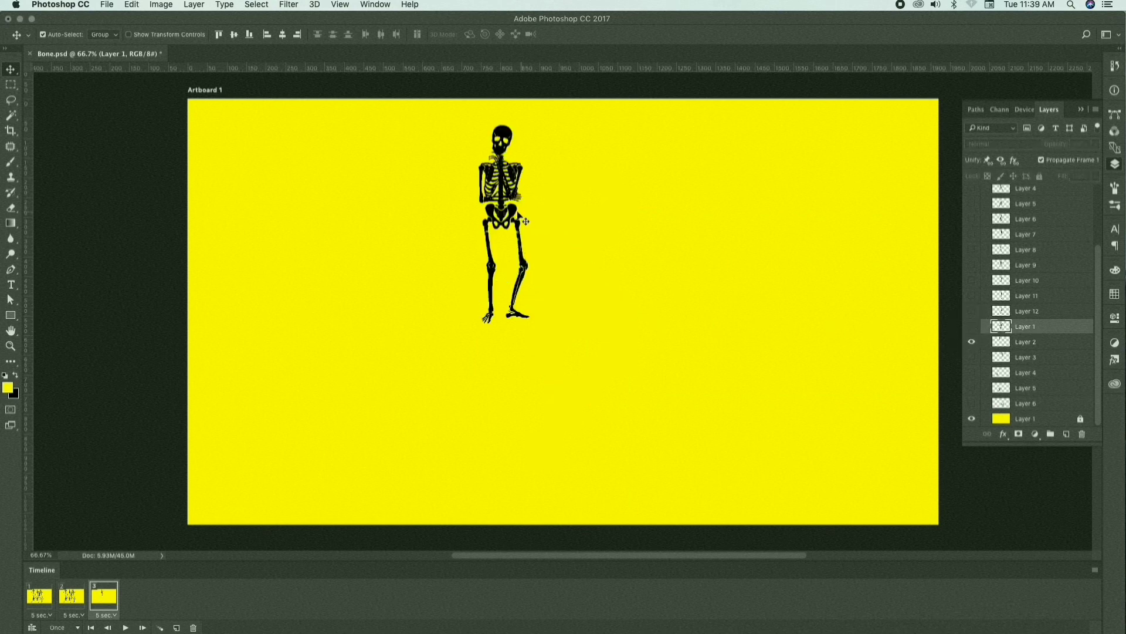
left_click_drag(525, 222, 563, 317)
key("ctrl+t")
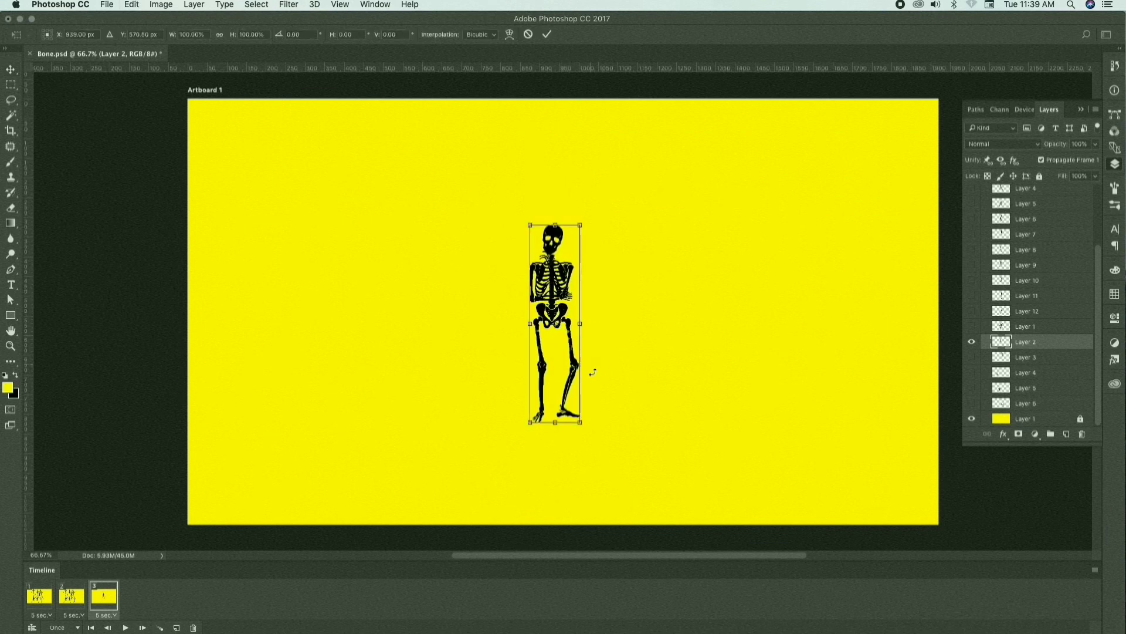
left_click_drag(584, 425, 644, 462)
key("Return")
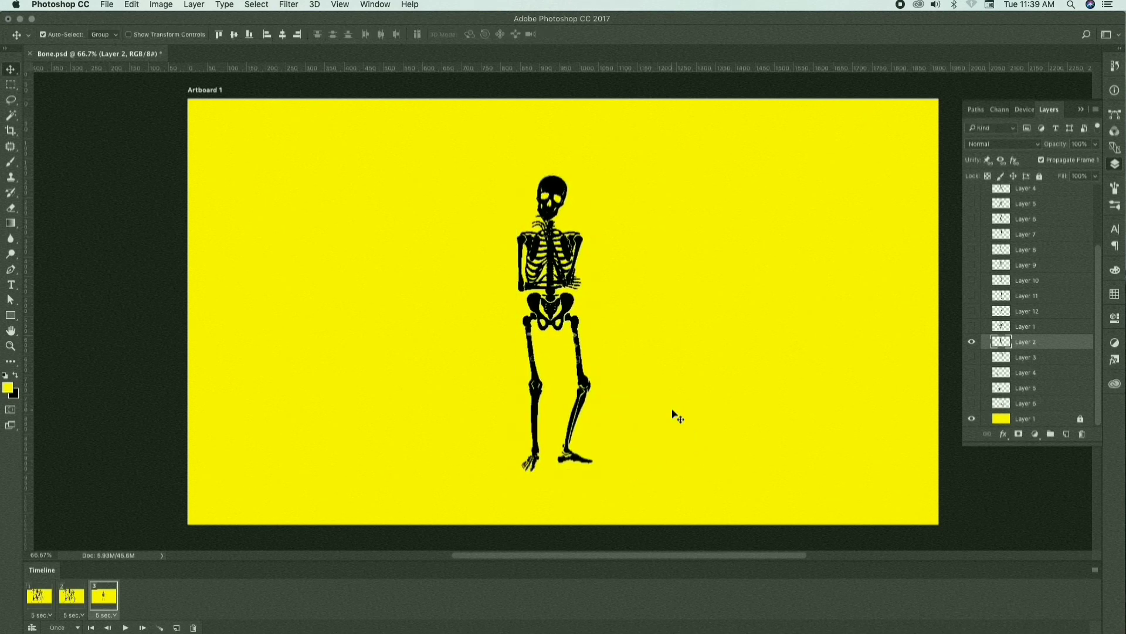
Show the lower Layer 3 in place of Layer 2, with its top-hat skeleton centred and enlarged to about two thirds of the artboard's height
left_click(1024, 361)
left_click(970, 343)
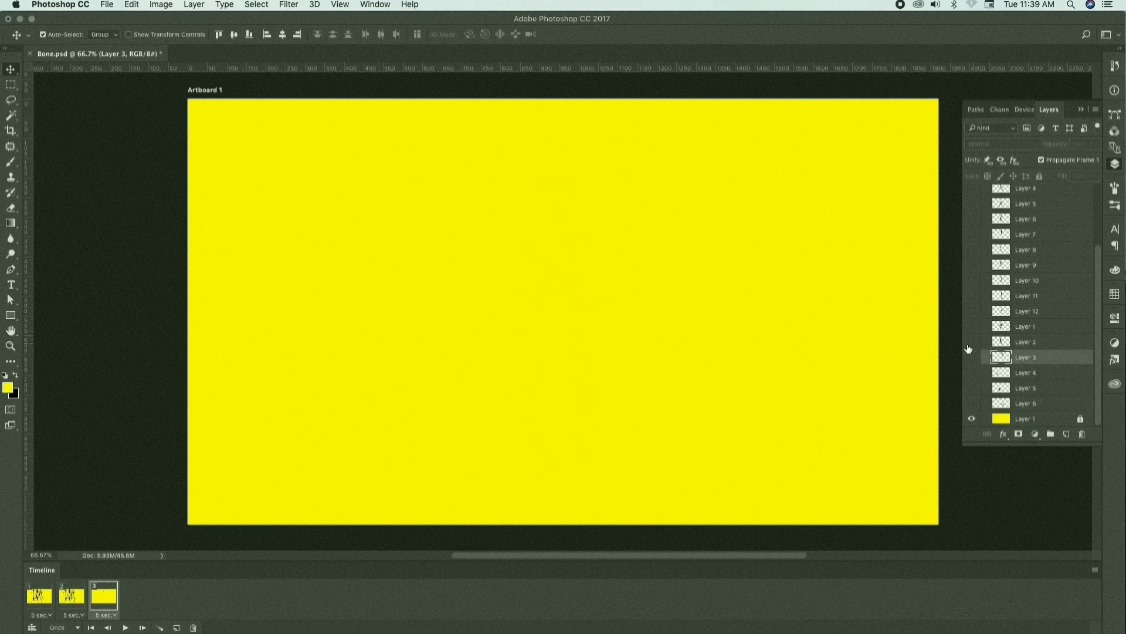
left_click(972, 357)
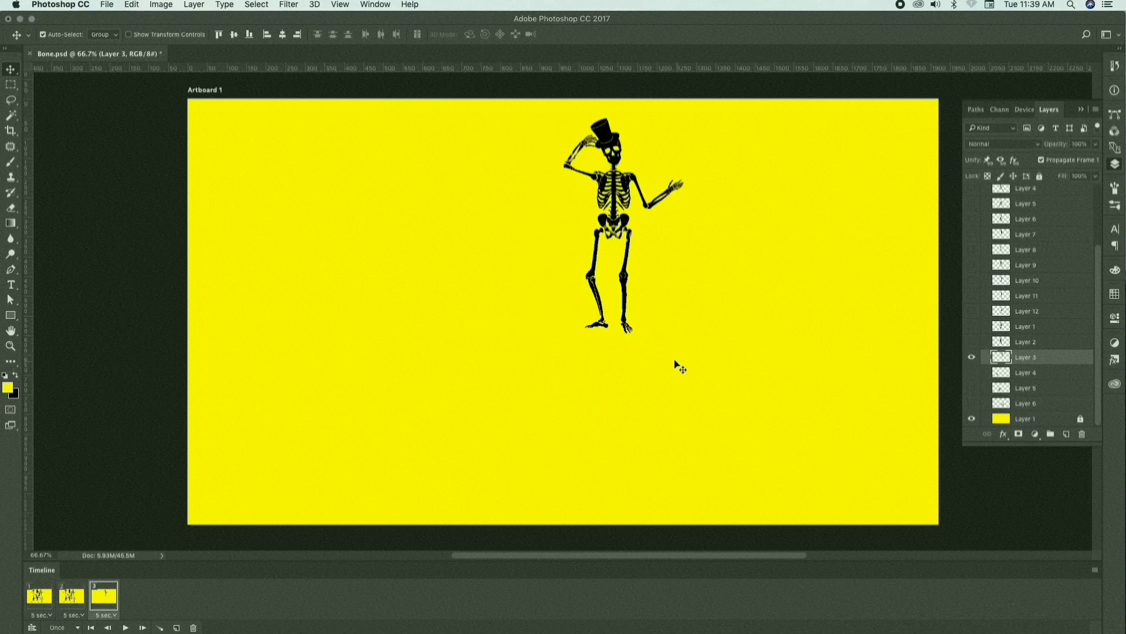
left_click_drag(612, 255, 579, 304)
key("ctrl+t")
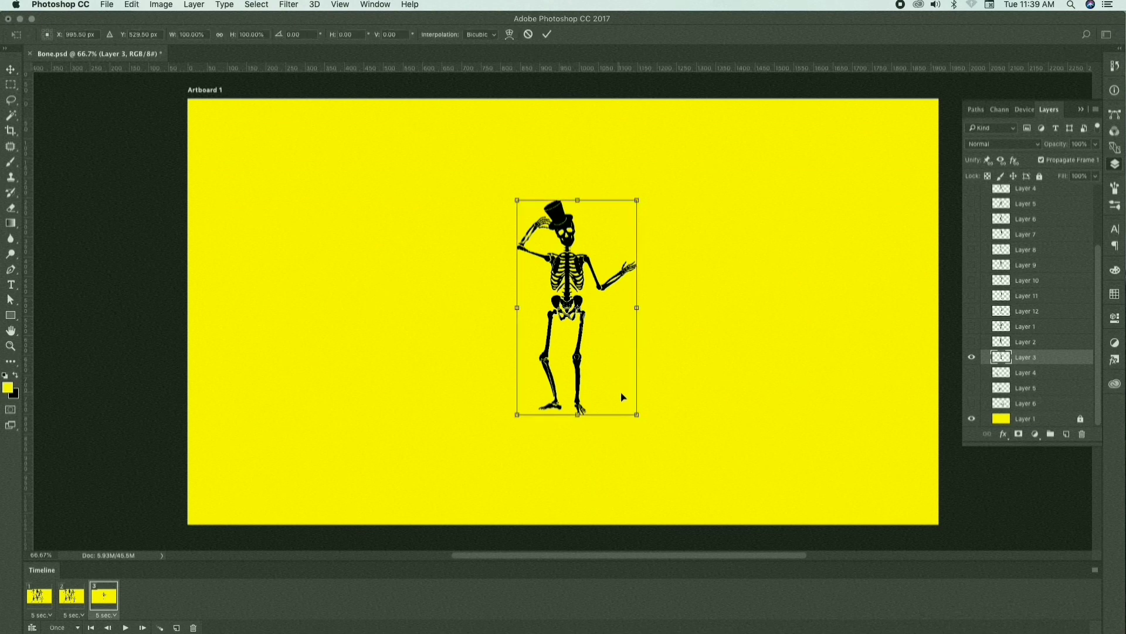
left_click_drag(638, 414, 681, 440)
key("Return")
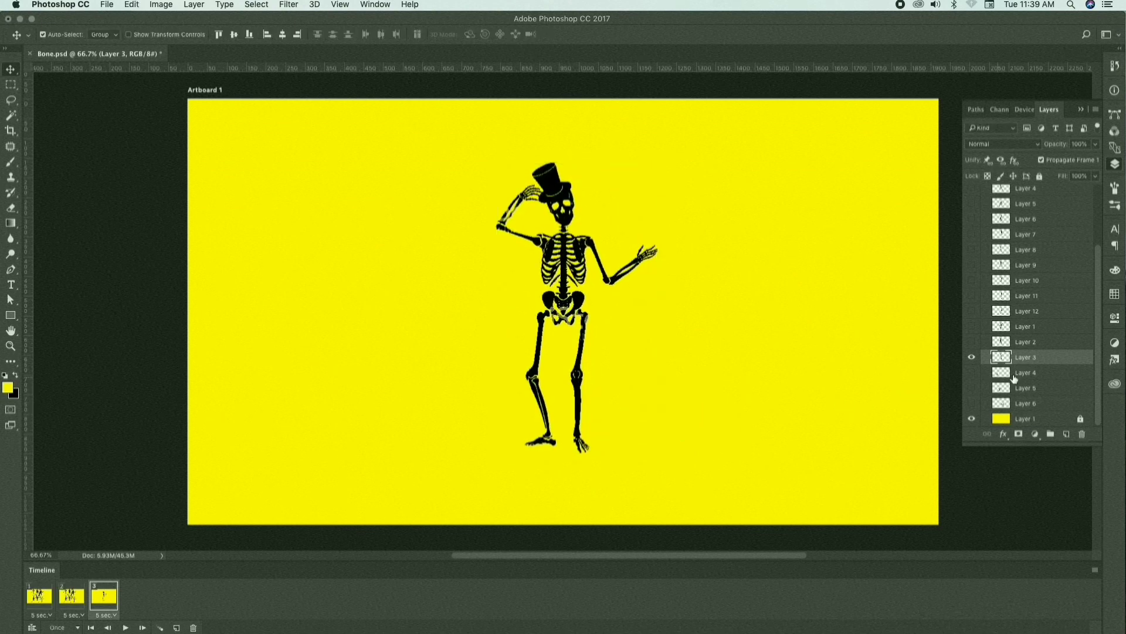
Show the lower Layer 4 in place of Layer 3, with its skeleton centred and scaled up to about 150%
left_click(972, 357)
left_click(972, 373)
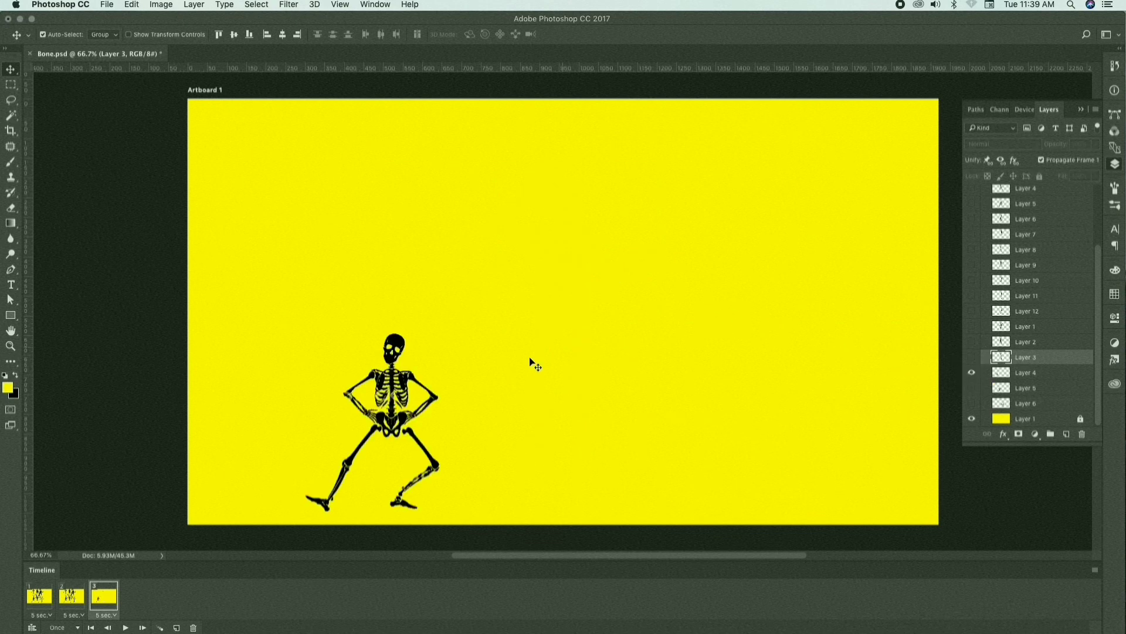
left_click_drag(404, 388, 564, 270)
key("ctrl+t")
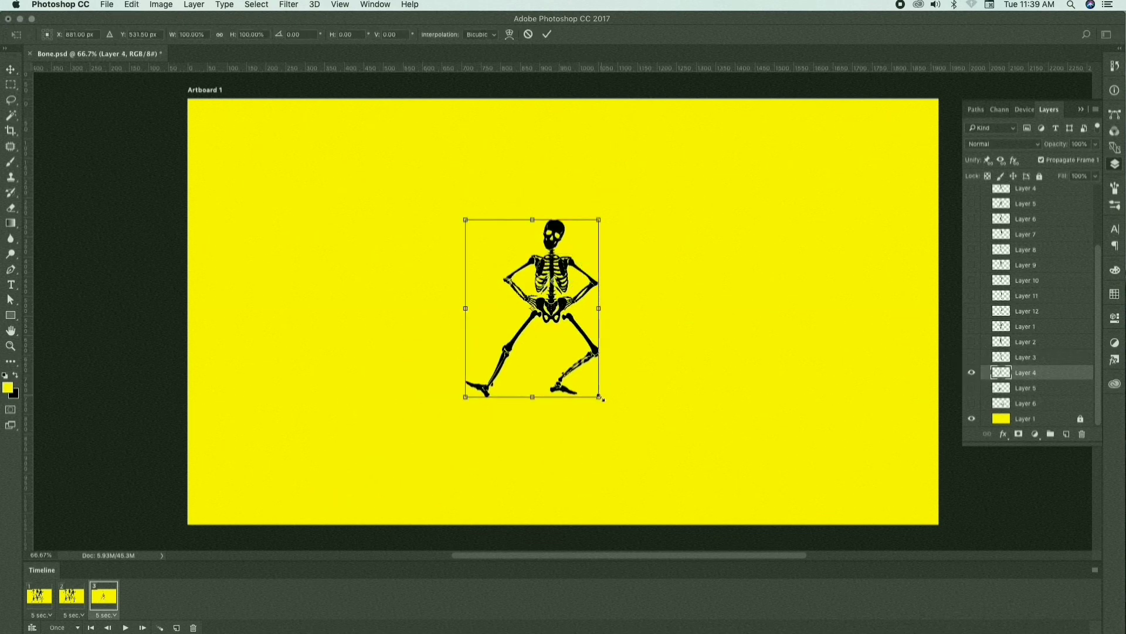
left_click_drag(602, 399, 650, 431)
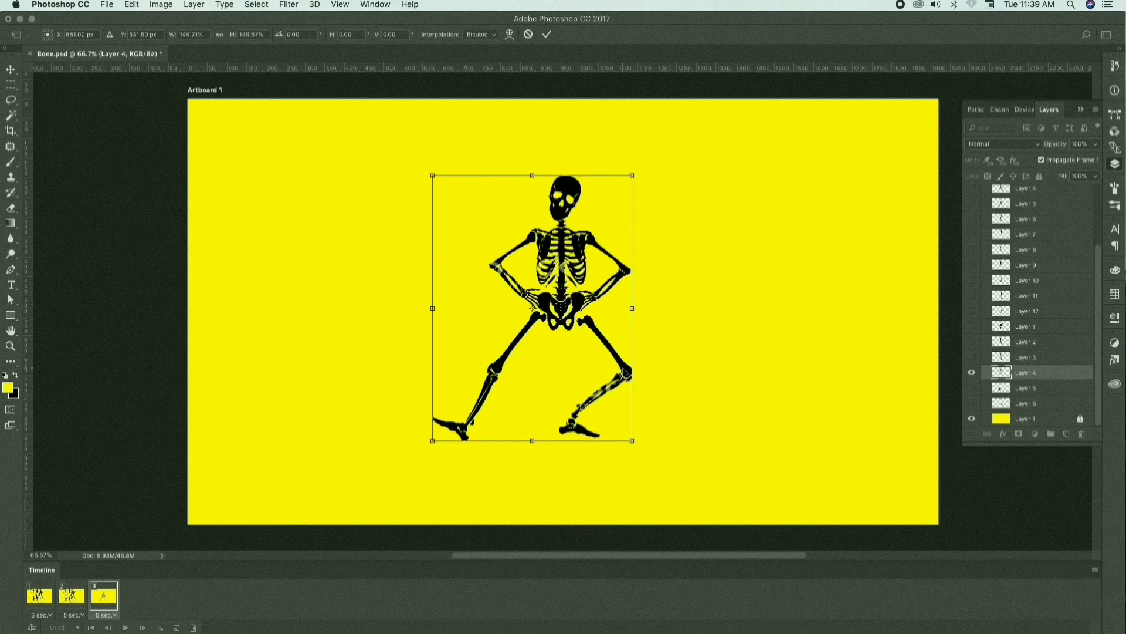
key("Return")
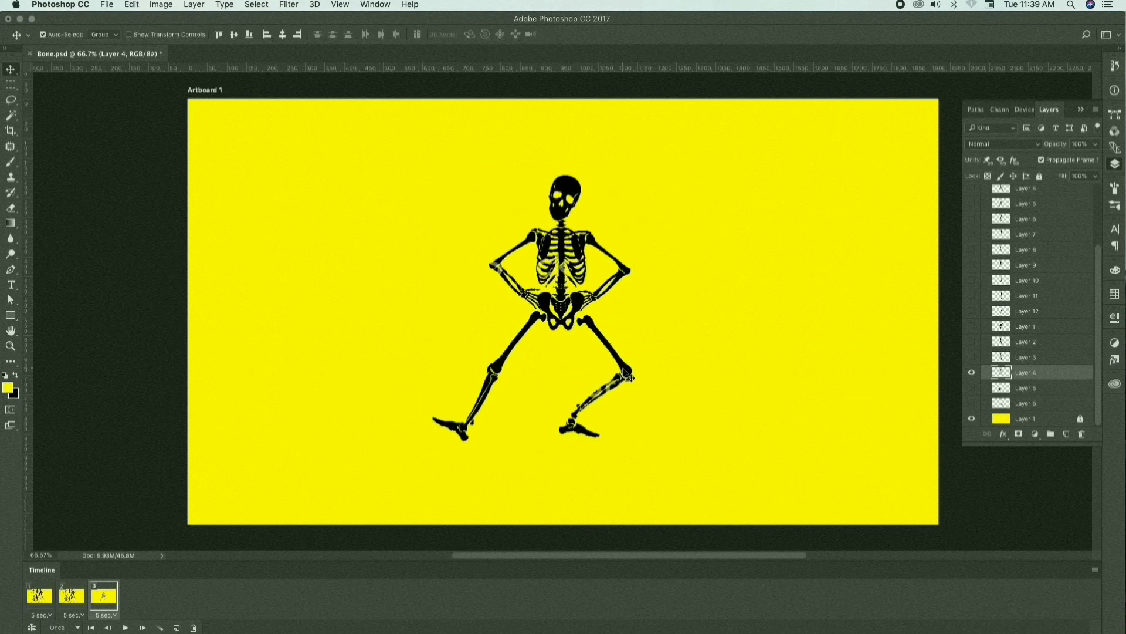
Show the lower Layer 5 in place of Layer 4, with its skeleton centred and enlarged to nearly two thirds of the artboard's height
left_click(972, 388)
left_click(971, 372)
left_click(529, 382)
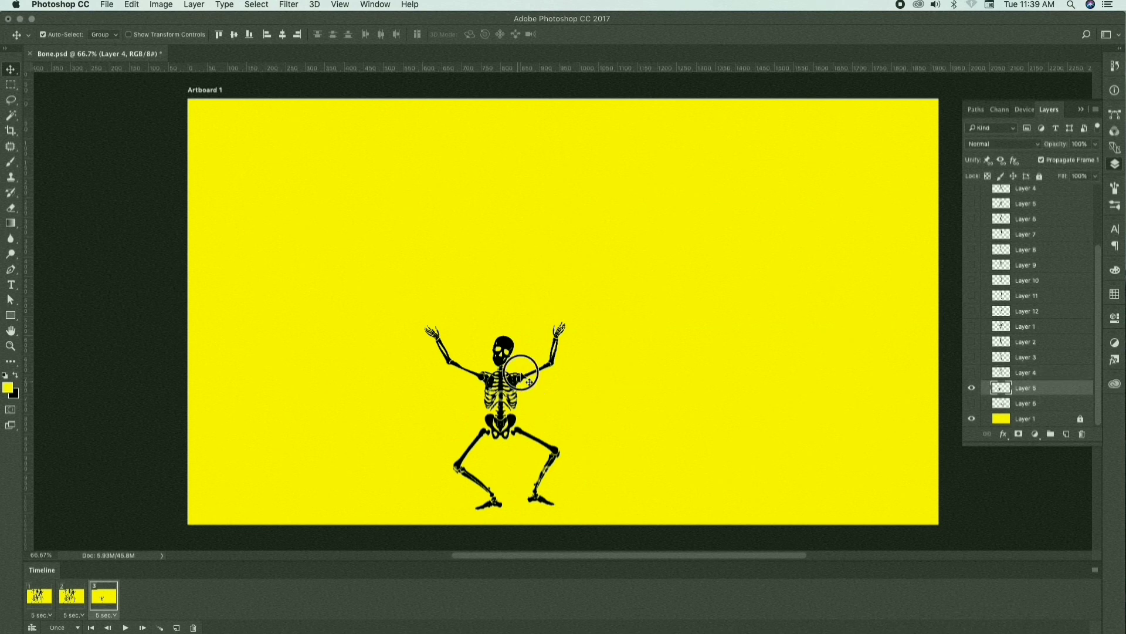
left_click_drag(529, 382, 581, 284)
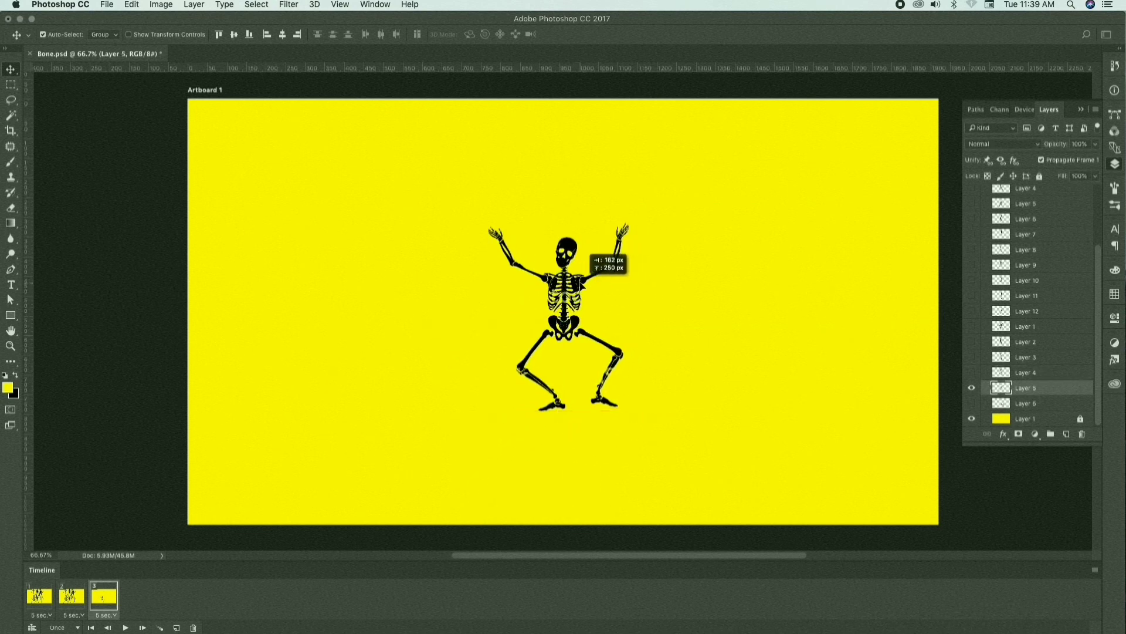
key("ctrl+t")
left_click_drag(641, 413, 681, 440)
key("Return")
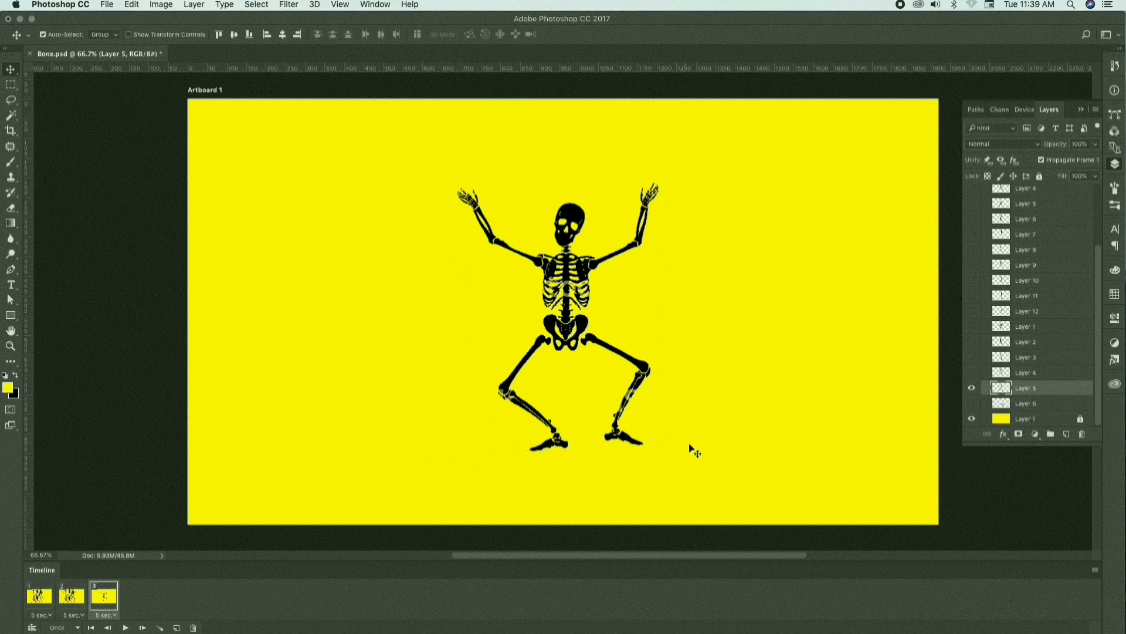
Show the lower Layer 6 in place of Layer 5, with its hat-holding skeleton centred and scaled up to about 151%
left_click(972, 387)
left_click(972, 403)
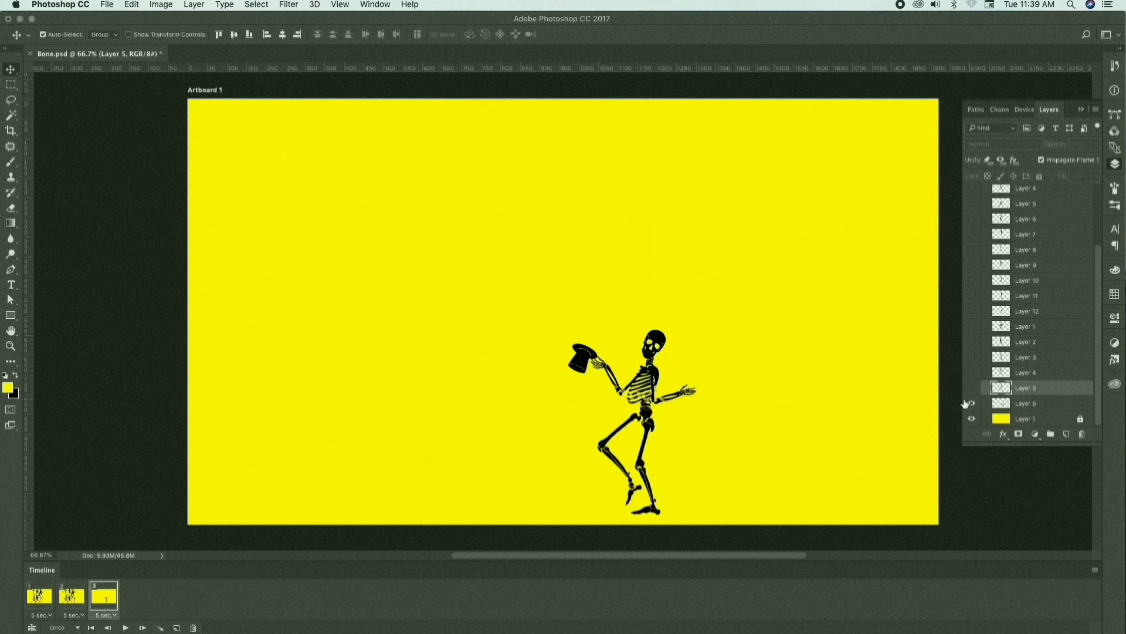
left_click_drag(651, 368, 574, 251)
key("ctrl+t")
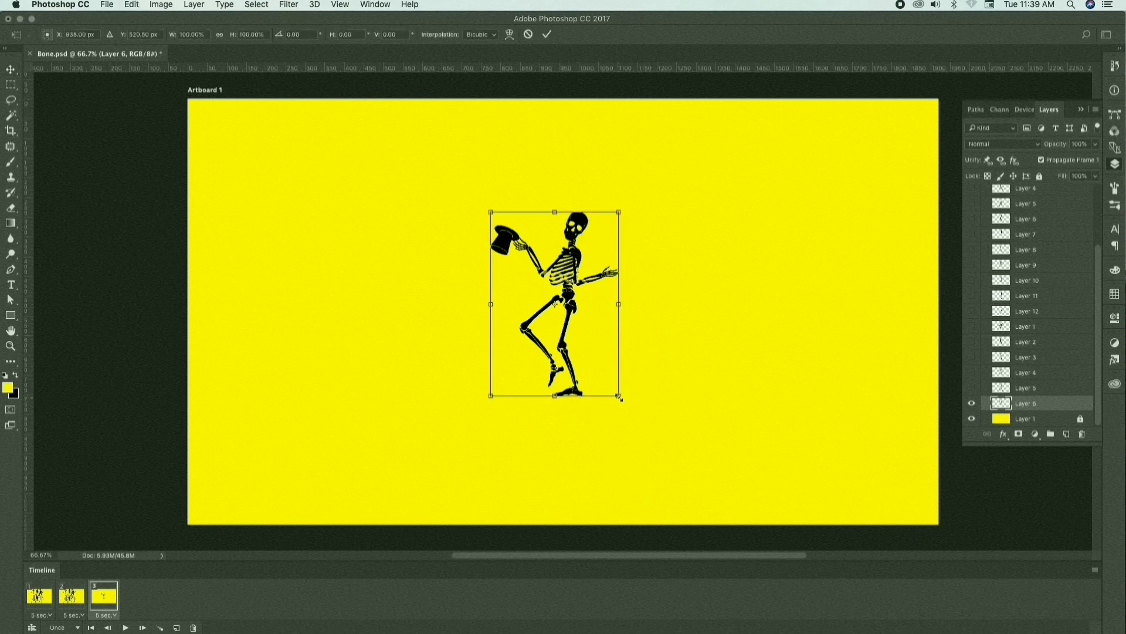
left_click_drag(620, 398, 661, 438)
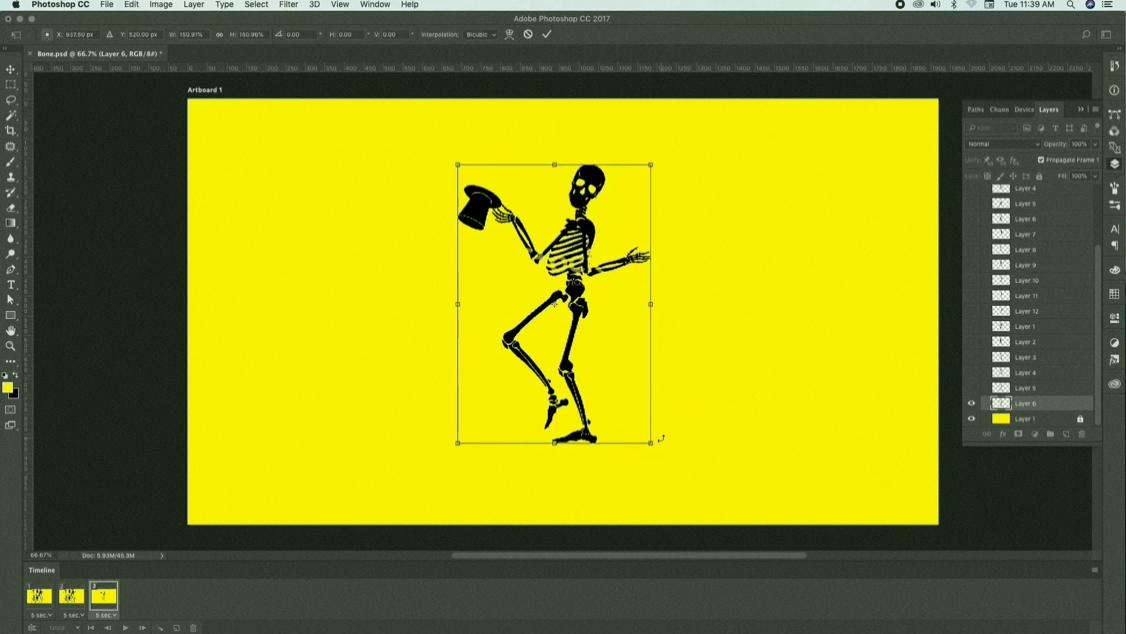
key("Return")
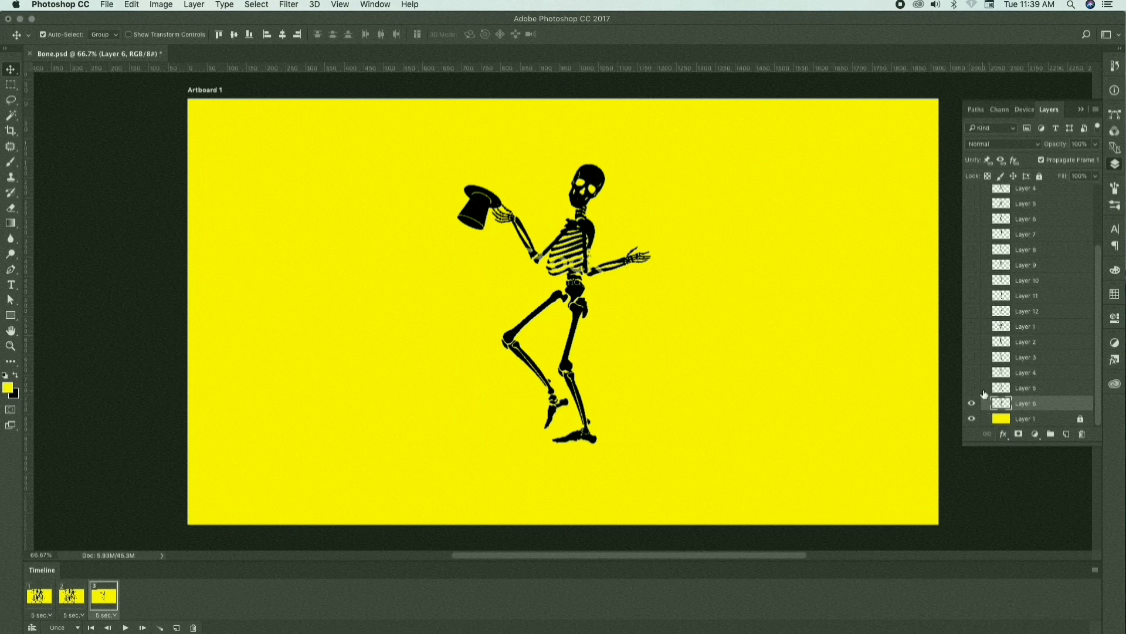
Hide the lower Layer 6 and move Group 1 down the layer stack to directly above the yellow background layer
left_click(971, 405)
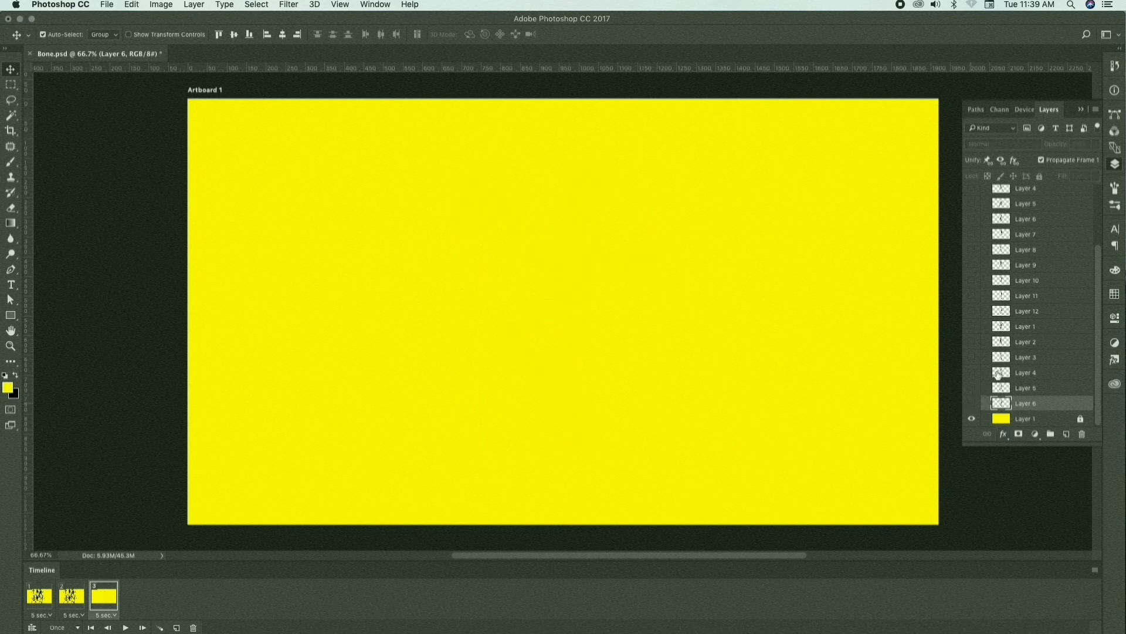
scroll(1003, 370, "up", 3)
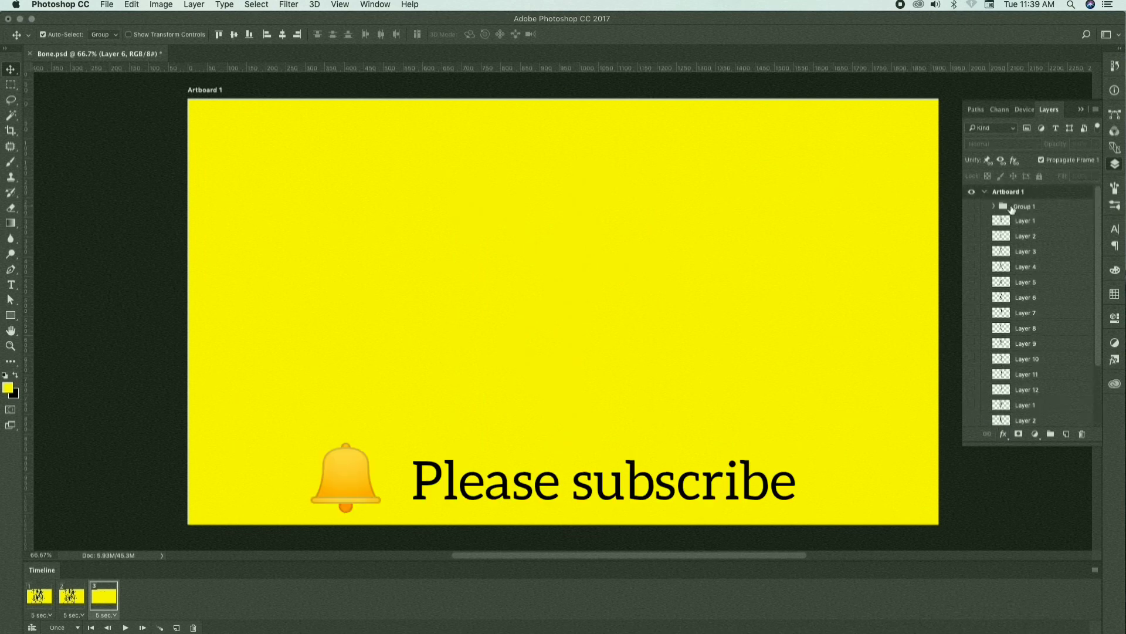
left_click(1018, 207)
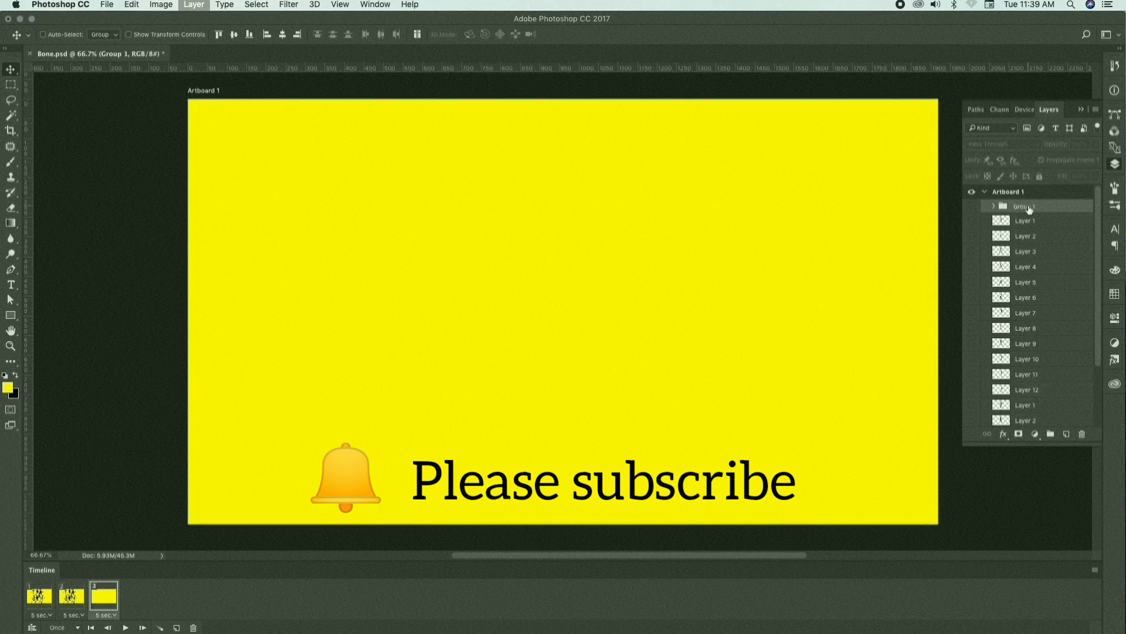
scroll(1029, 210, "down", 3)
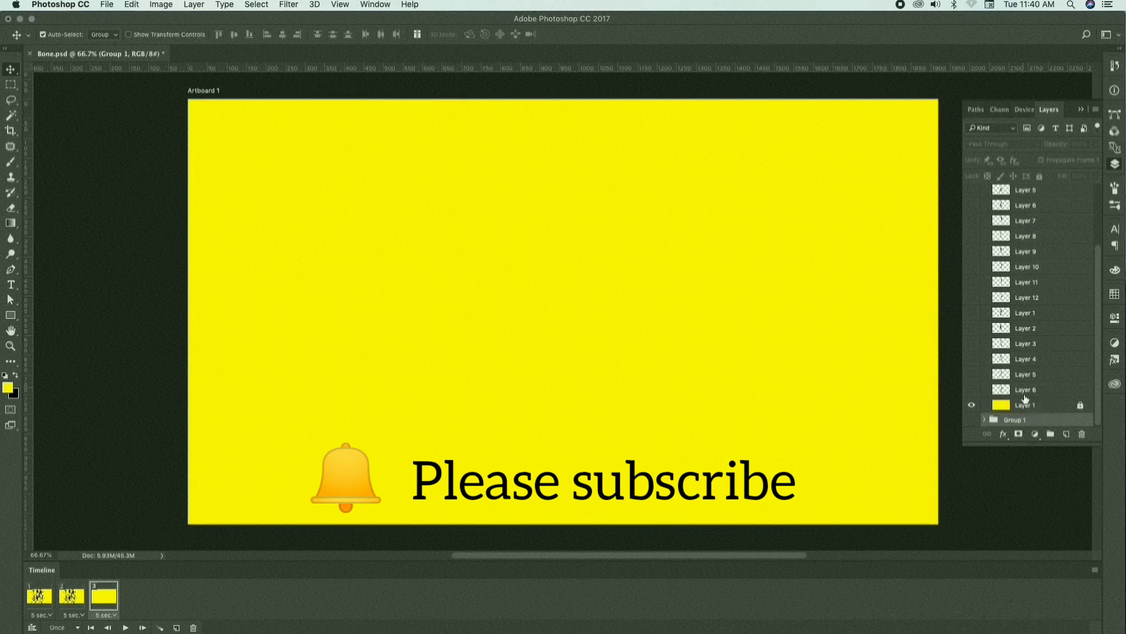
mouse_move(1029, 418)
left_mouse_down()
mouse_move(1031, 390)
mouse_move(1009, 401)
mouse_move(1036, 403)
left_mouse_up()
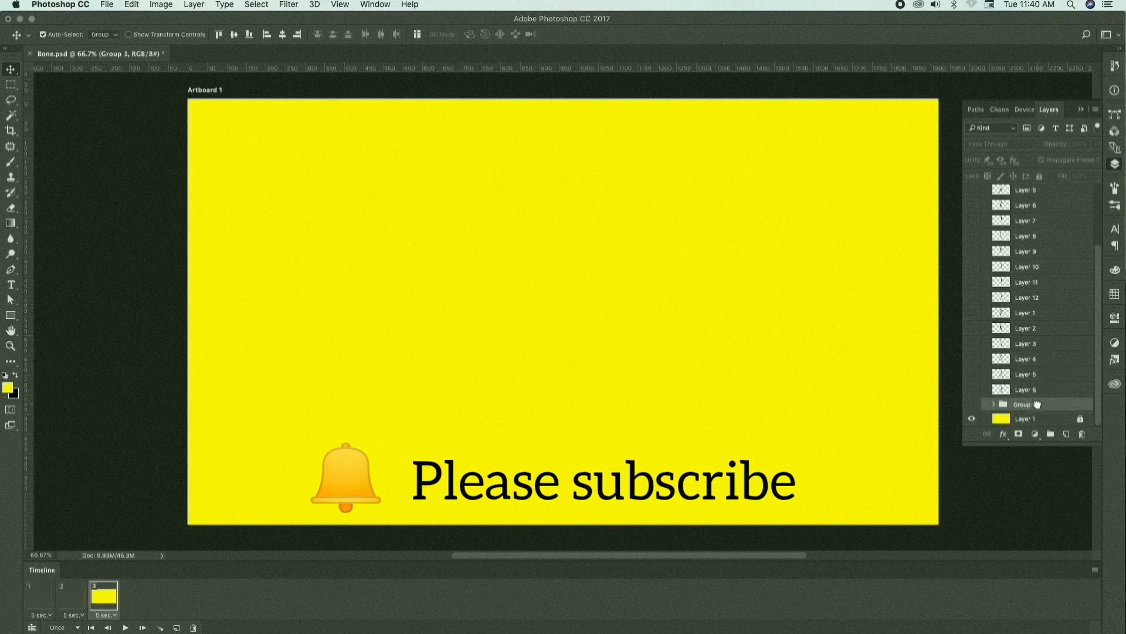
Make Group 1 visible and ungroup its six skeleton layers
left_click(972, 404)
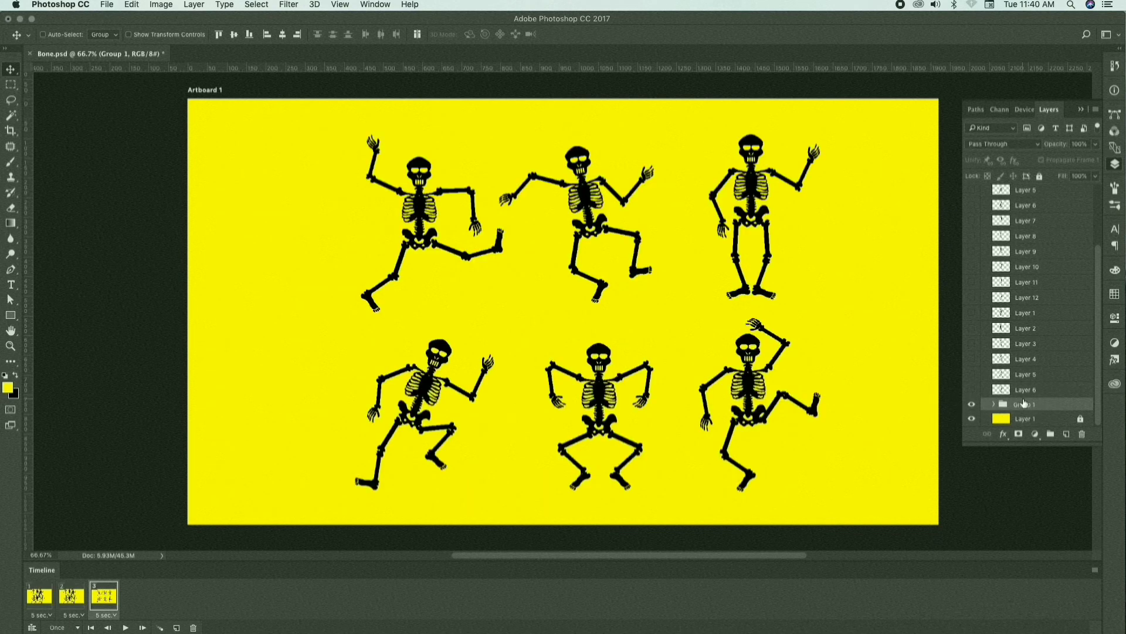
key("super+shift+g")
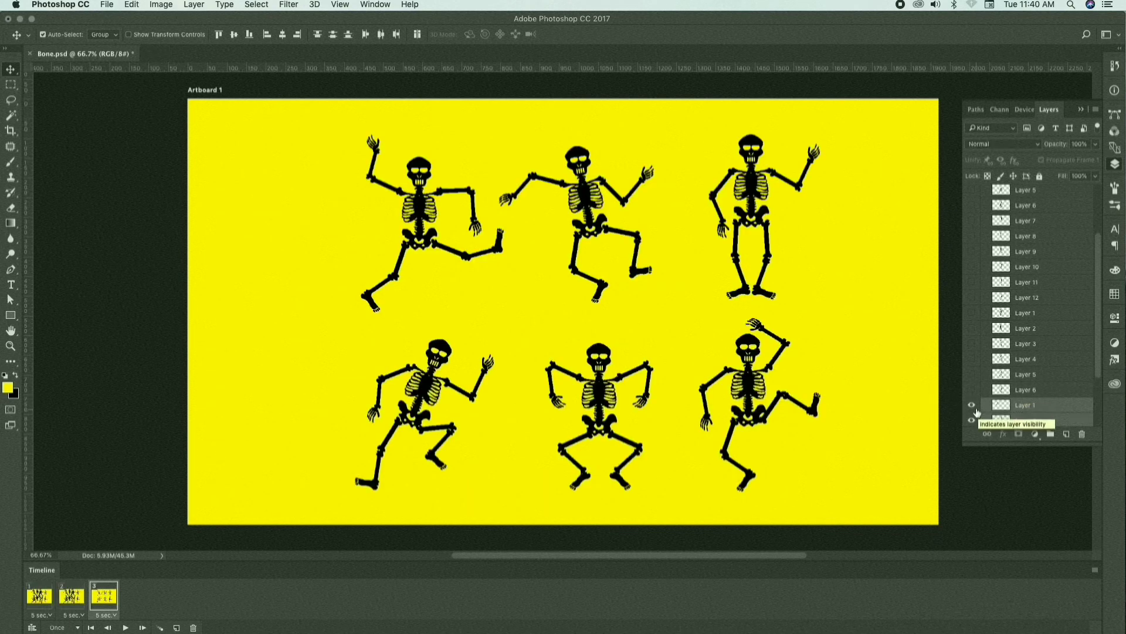
scroll(975, 411, "down", 4)
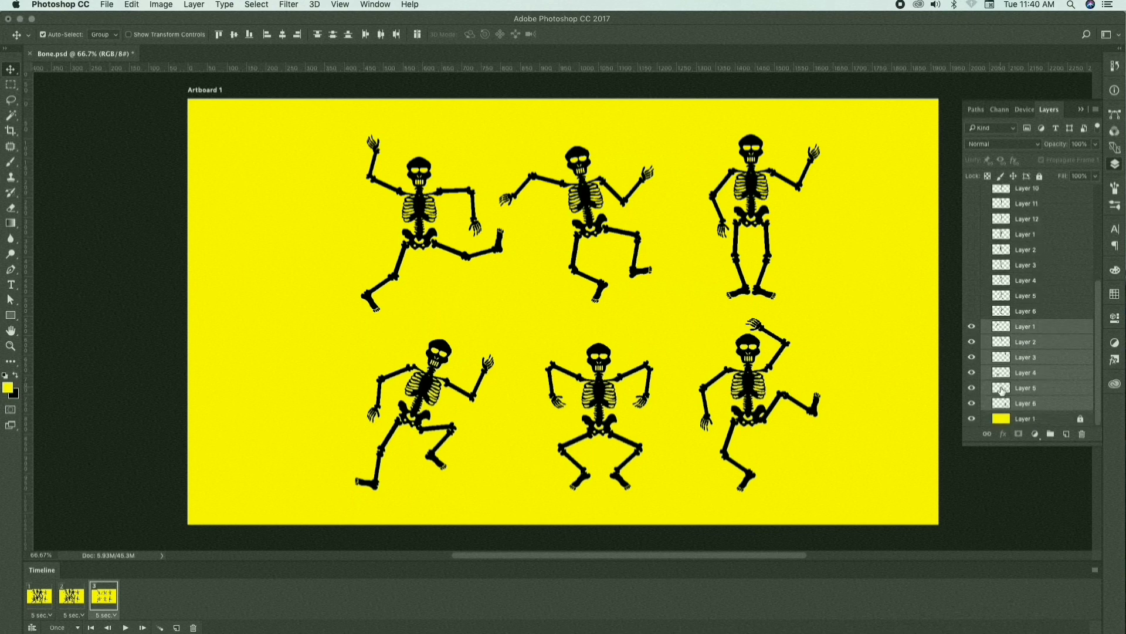
Hide the newly ungrouped Layers 2 to 6, keeping only their Layer 1 skeleton visible over the yellow background
left_click(972, 326)
left_click(971, 326)
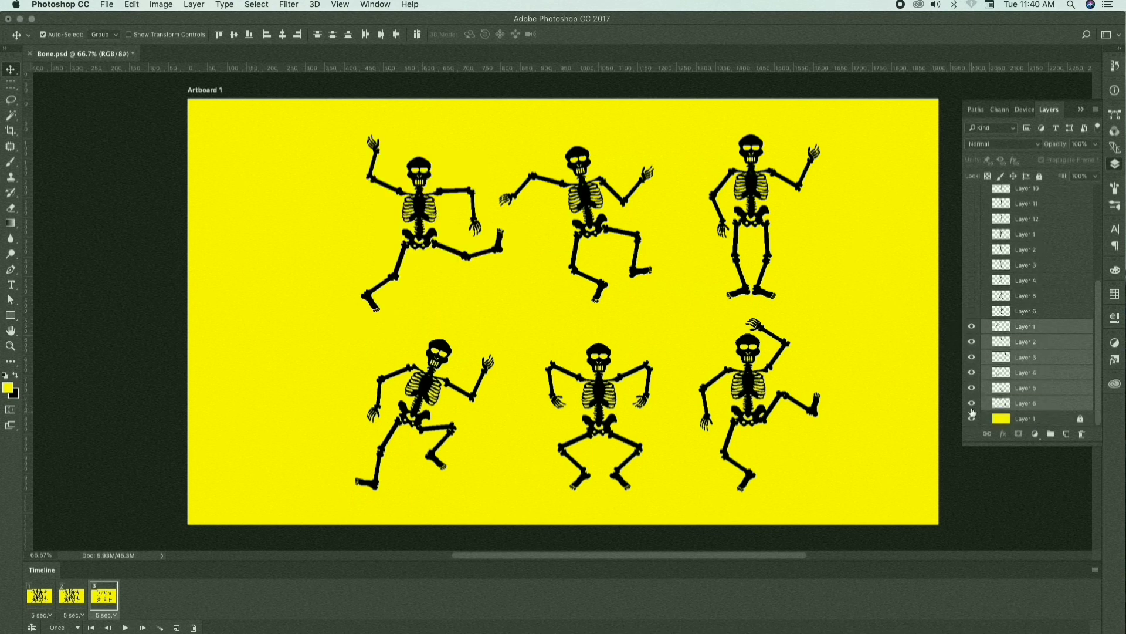
left_click_drag(971, 405, 973, 338)
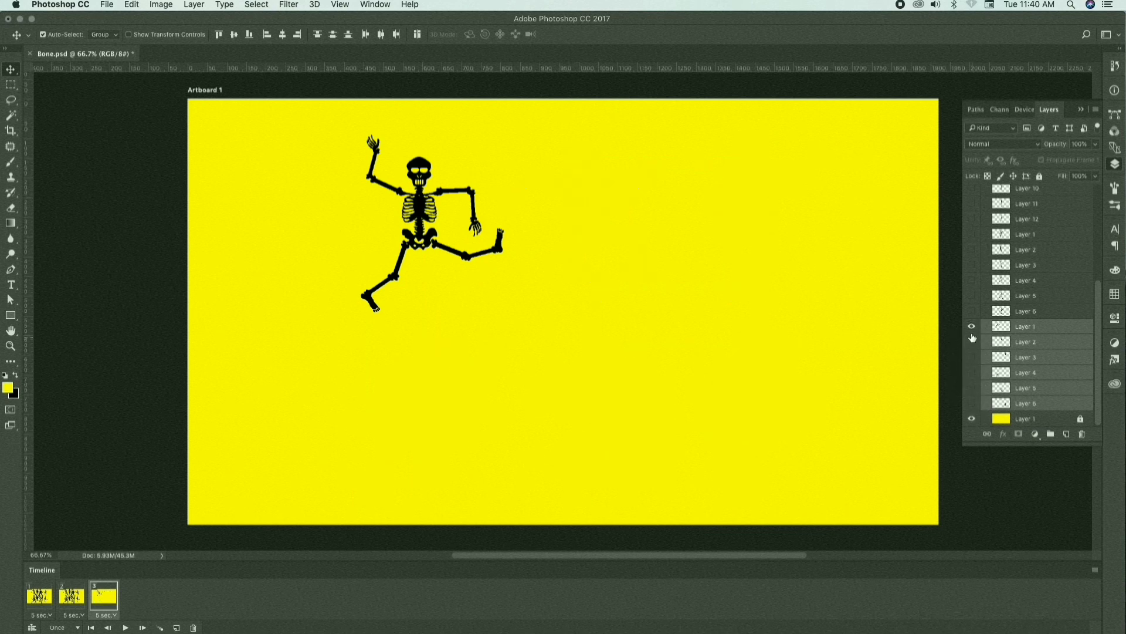
Centre the newly ungrouped Layer 1's skeleton on the artboard and scale it up to about 160%
left_click(1021, 329)
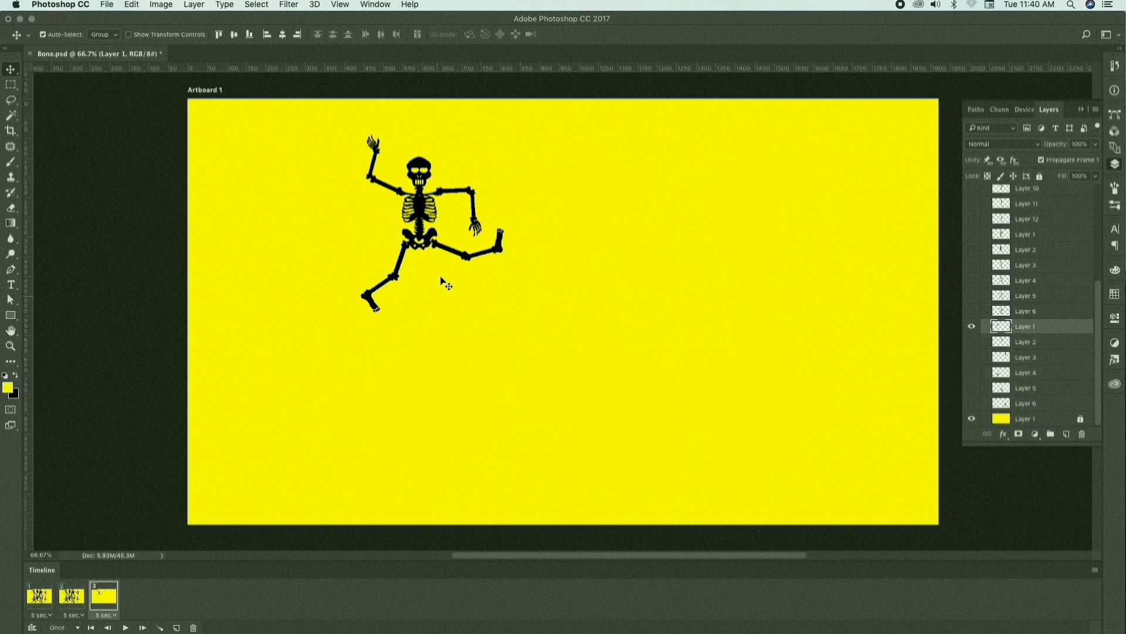
left_click_drag(433, 241, 511, 329)
left_click_drag(551, 332, 569, 310)
key("ctrl+t")
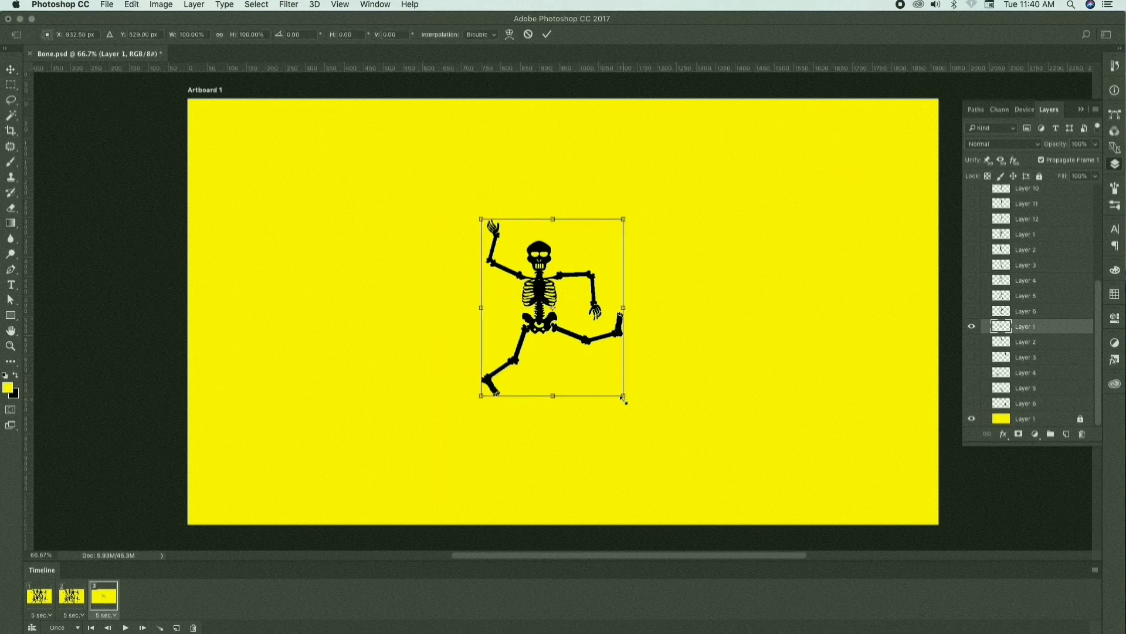
left_click_drag(624, 399, 691, 435)
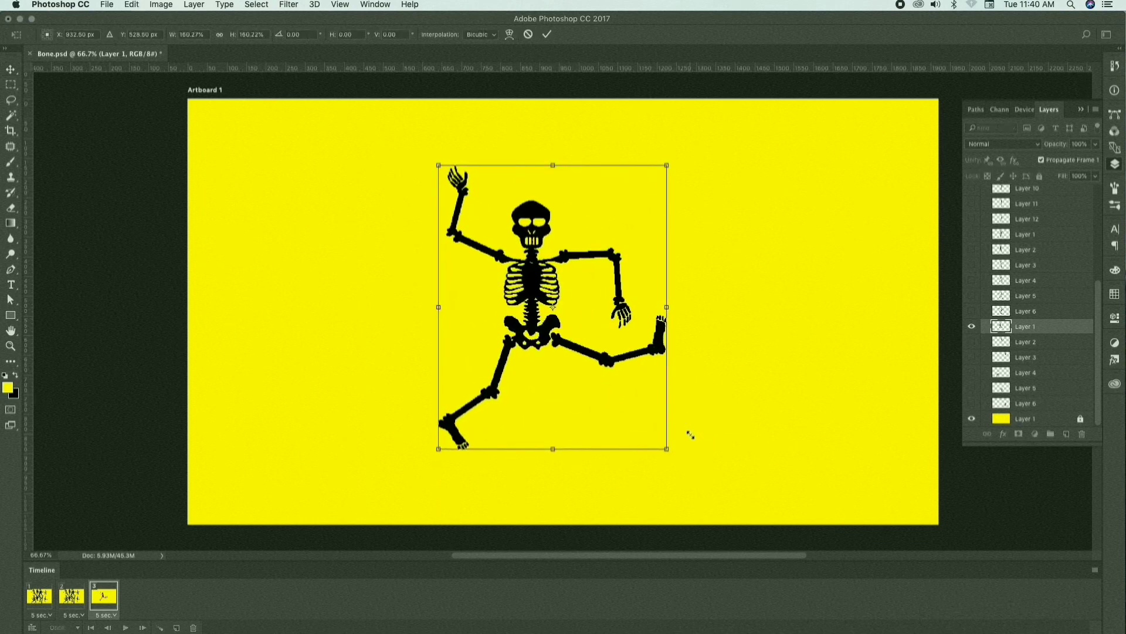
key("Return")
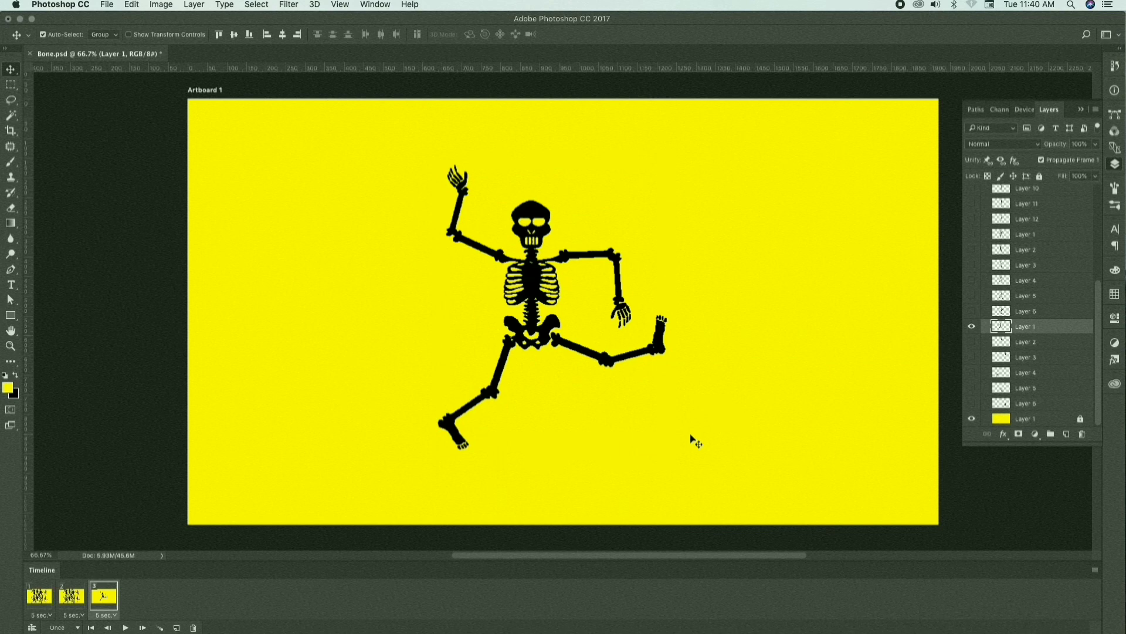
Show the bottom set's Layer 2 in place of its Layer 1, centred and enlarged to about 55% of the artboard's height
left_click(972, 342)
left_click(972, 327)
left_click_drag(604, 293, 652, 423)
key("ctrl+t")
key("Return")
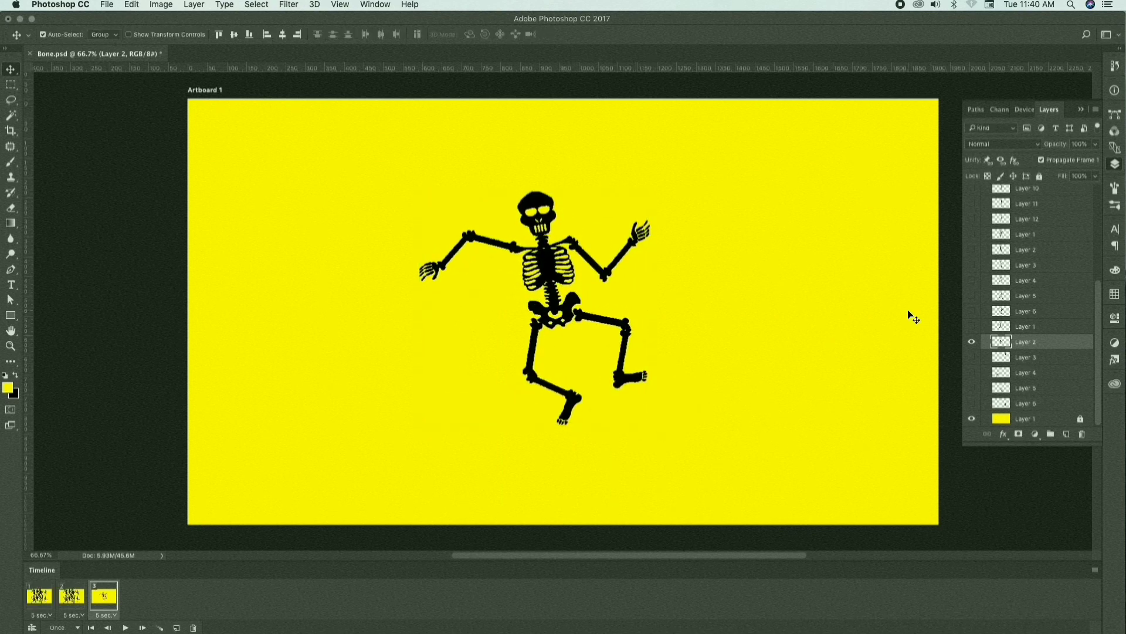
Show the bottom set's Layer 3 in place of Layer 2, with its waving skeleton centred and enlarged to about 63% of the artboard's height
left_click(972, 344)
left_click(972, 356)
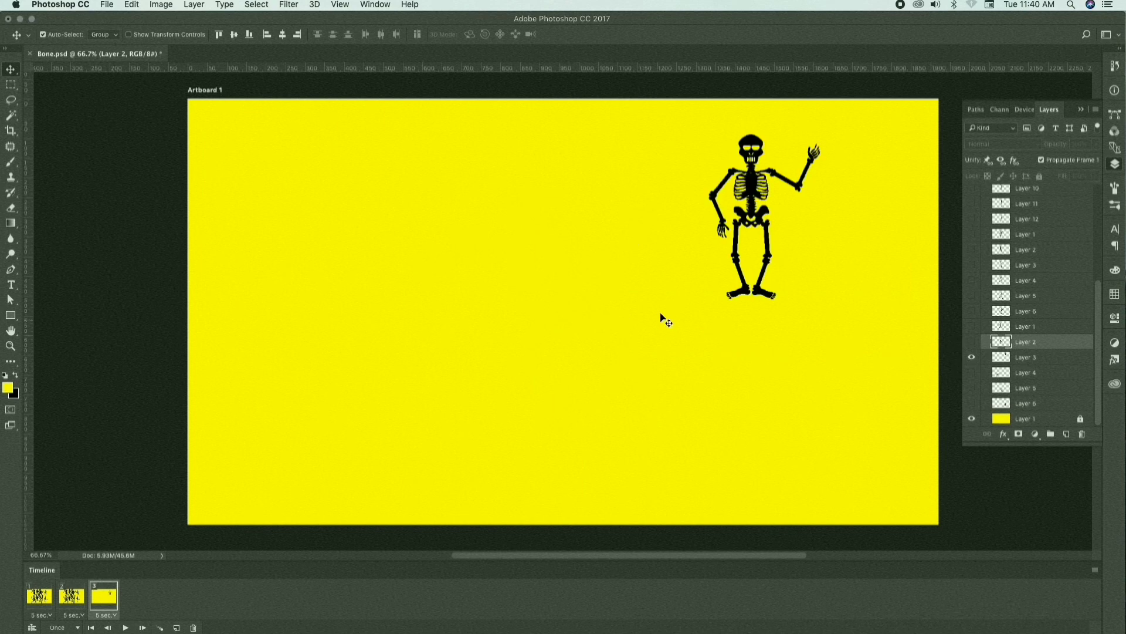
left_click_drag(770, 223, 574, 301)
key("super+t")
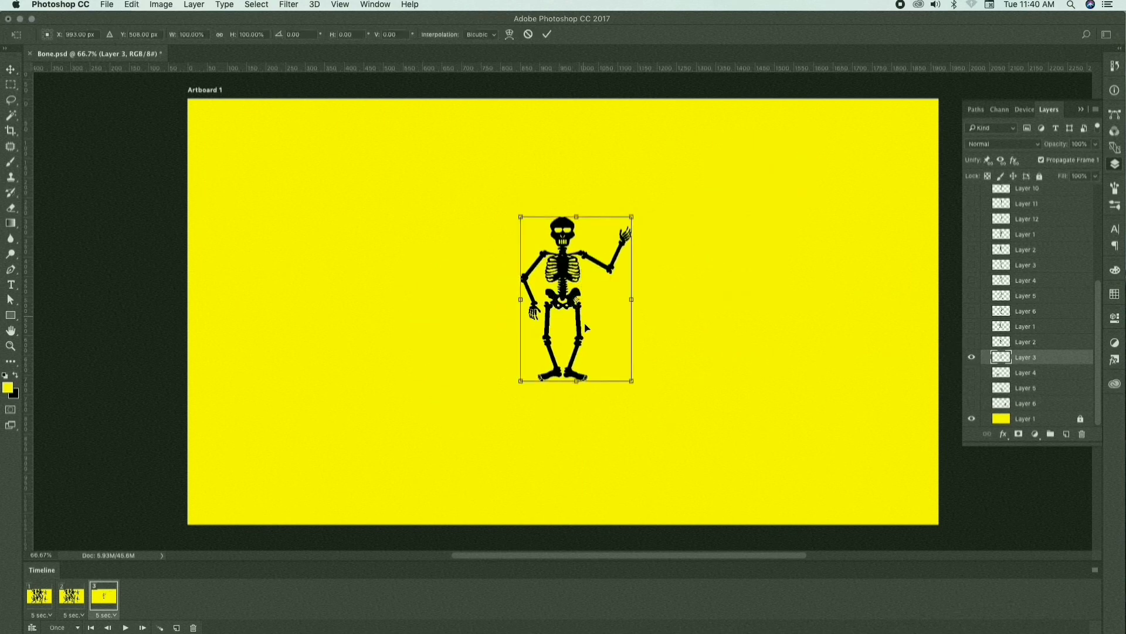
left_click_drag(634, 383, 687, 416)
key("Return")
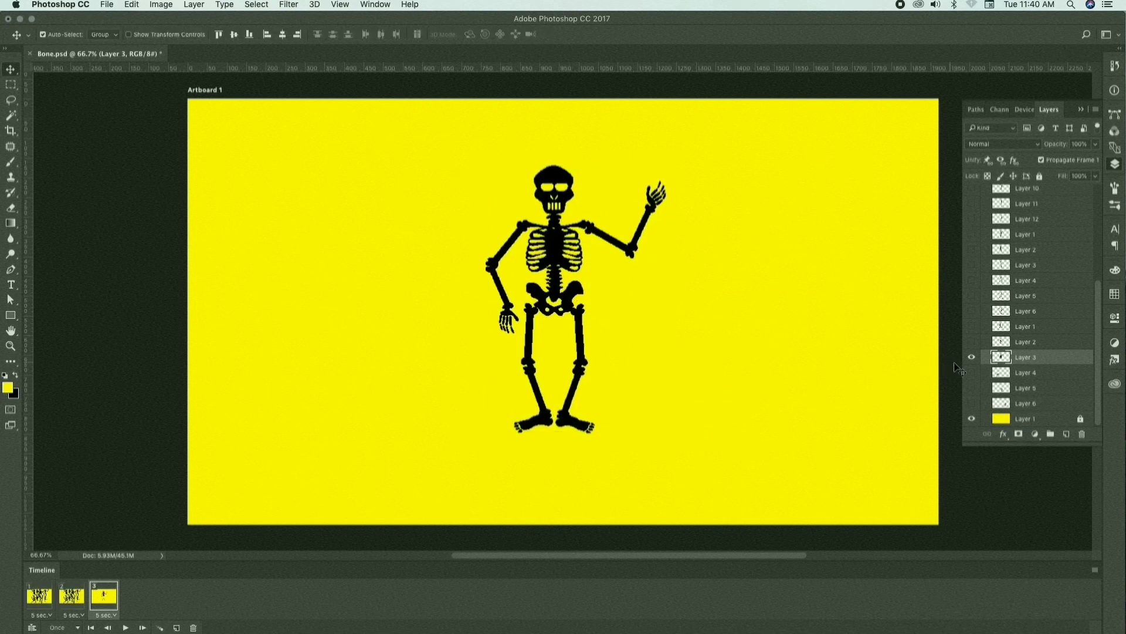
Show the bottom set's Layer 4 in place of Layer 3, with its running skeleton centred and enlarged to about 57% of the artboard's height
left_click(972, 358)
left_click(972, 372)
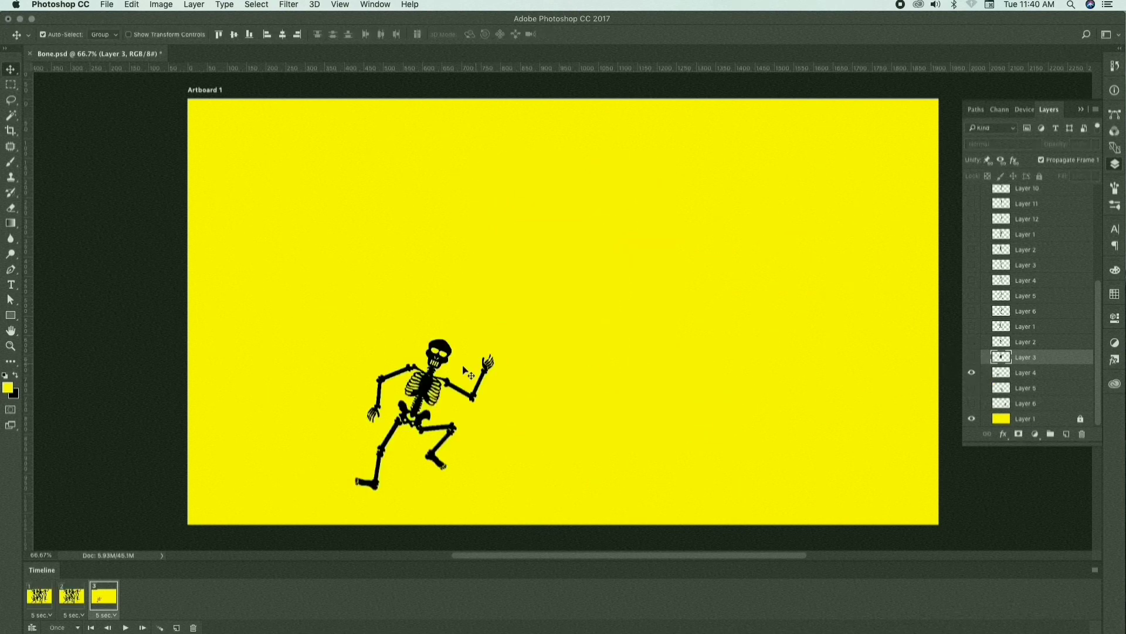
left_click_drag(450, 367, 588, 267)
key("super+t")
left_click_drag(633, 388, 684, 423)
key("Return")
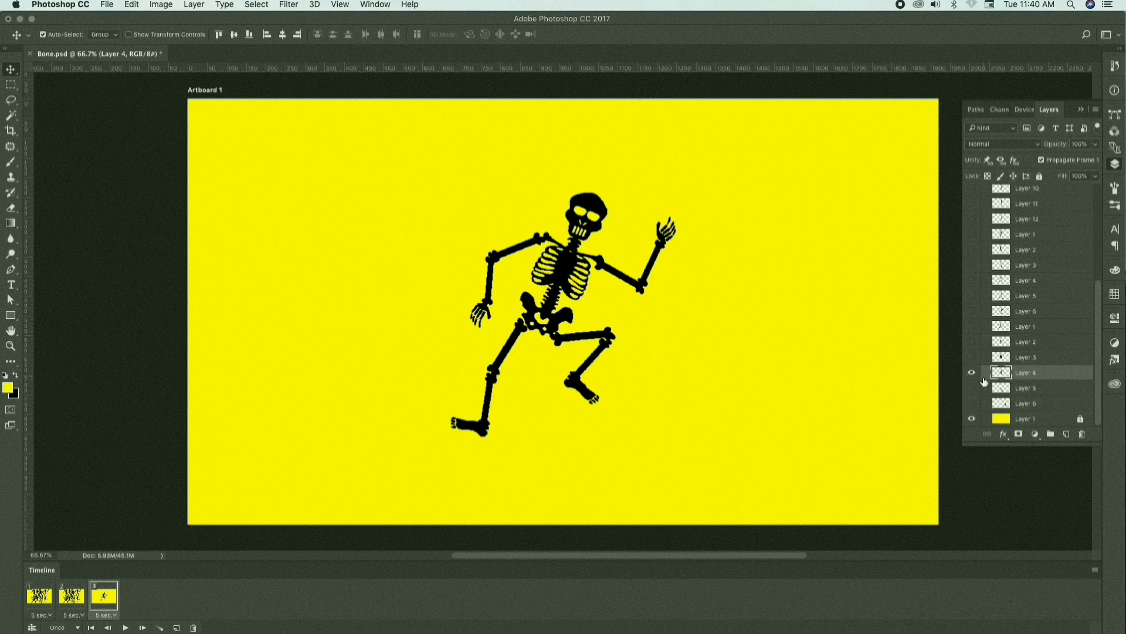
Show the bottom set's Layer 5 in place of Layer 4, with its squatting skeleton centred and scaled up to about 174%
left_click(972, 388)
left_click(972, 373)
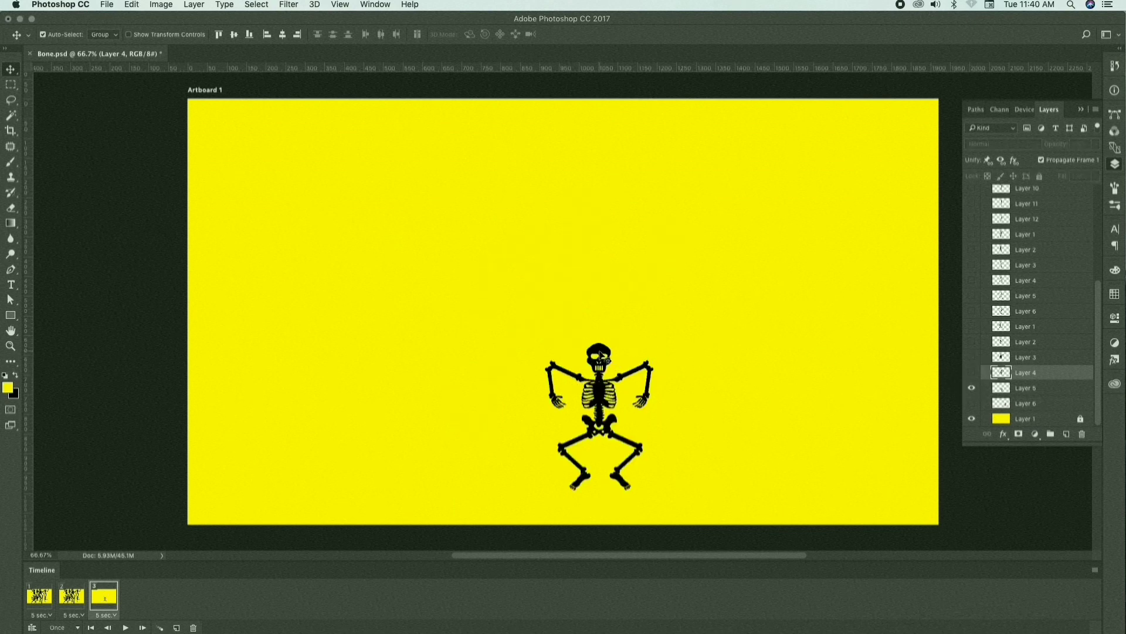
left_click_drag(598, 348, 563, 251)
key("ctrl+t")
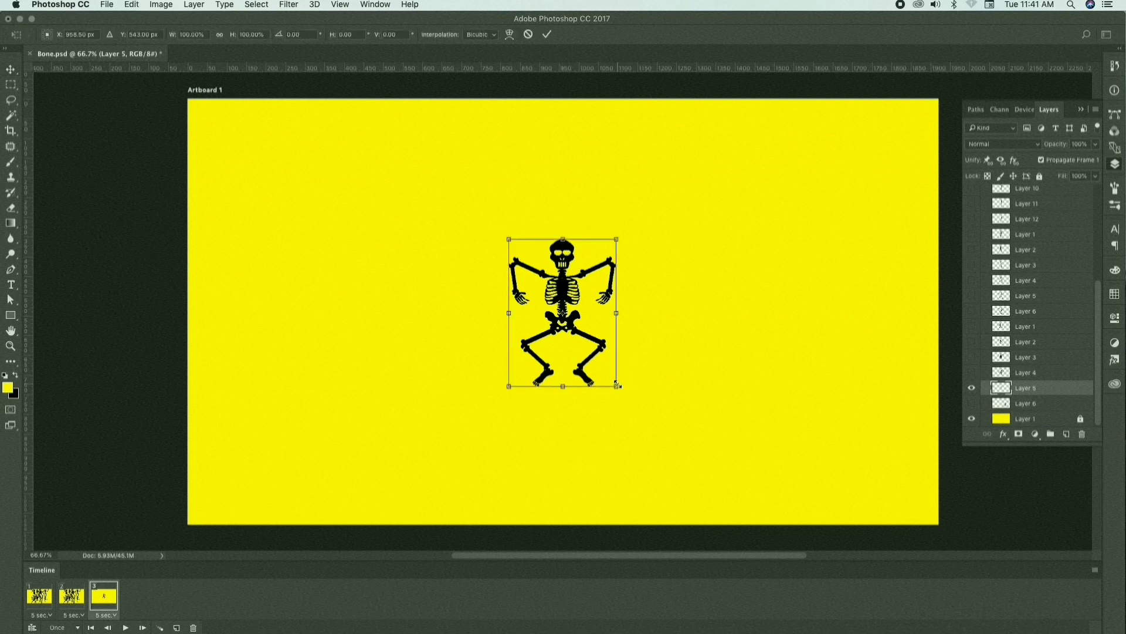
left_click_drag(616, 389, 675, 428)
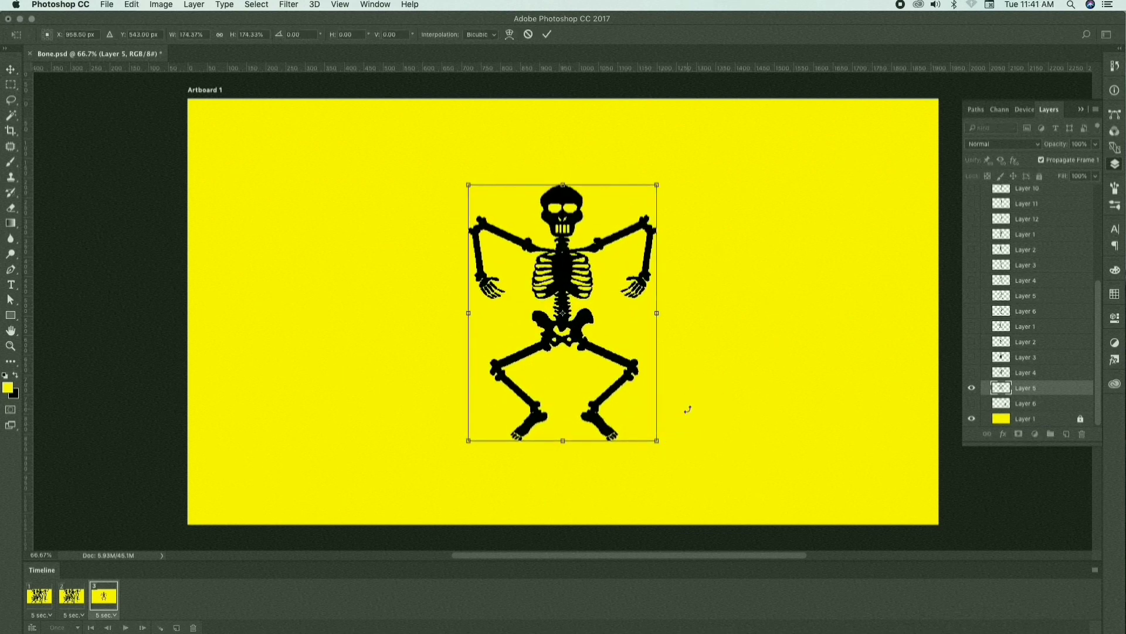
key("Return")
Show the bottom set's Layer 6 in place of Layer 5, centred and enlarged to about two thirds of the artboard's height
left_click(1027, 409)
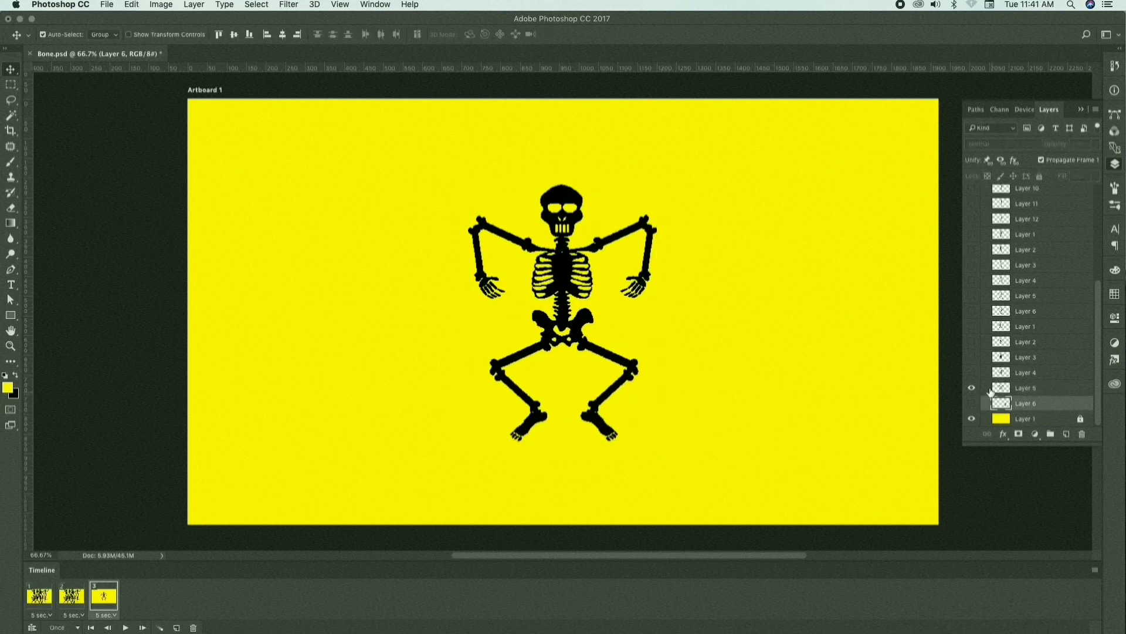
left_click(972, 403)
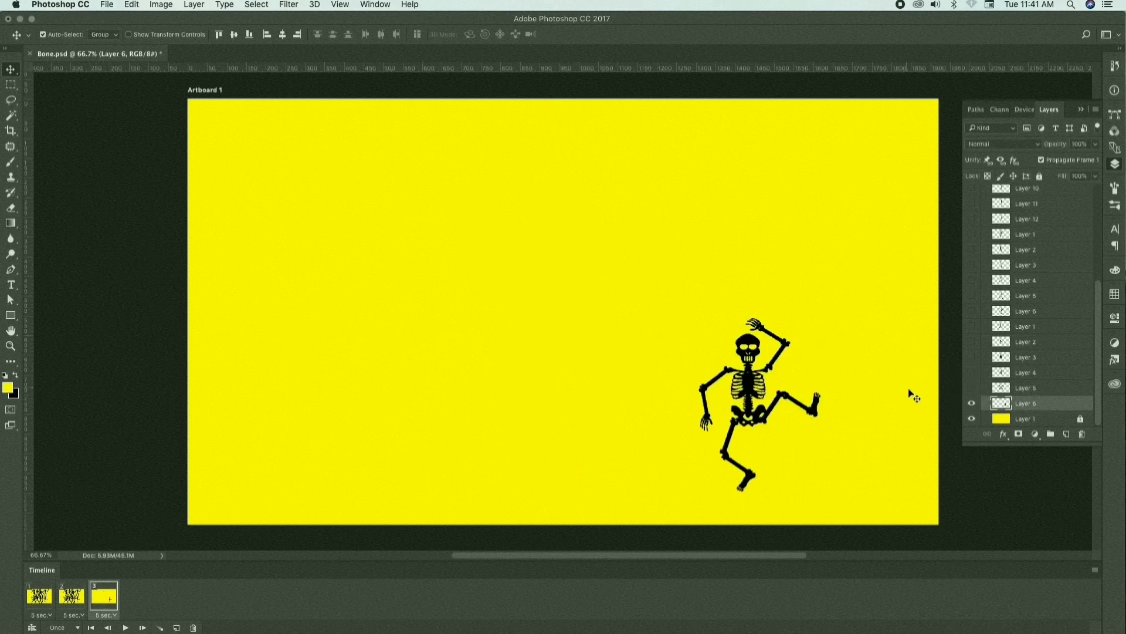
left_click_drag(744, 387, 562, 295)
key("super+t")
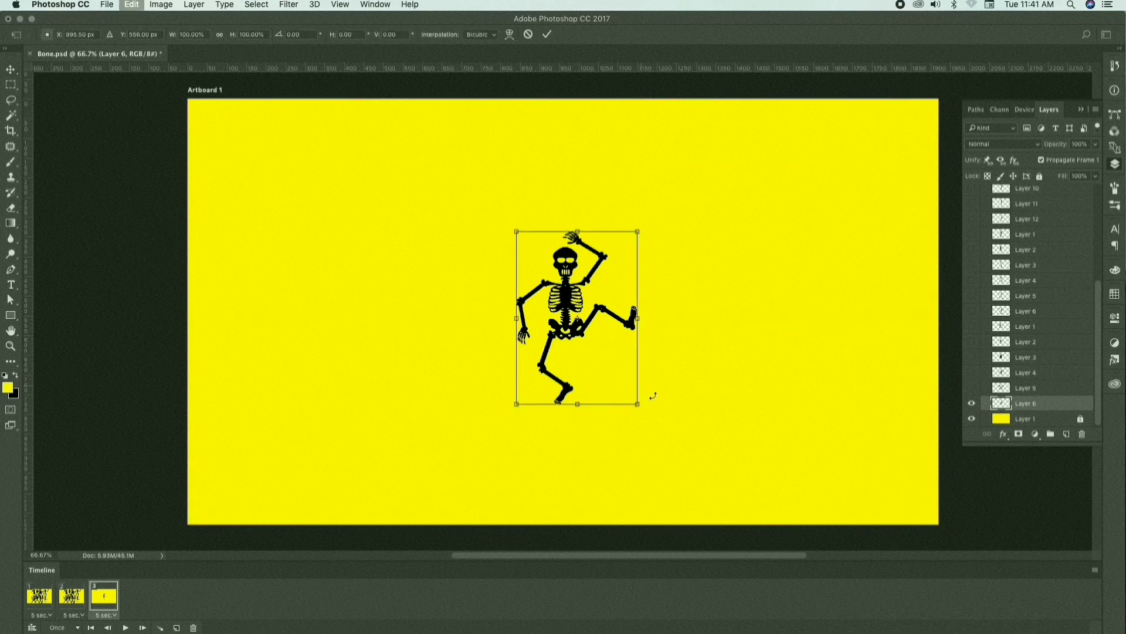
left_click_drag(640, 407, 693, 449)
key("Return")
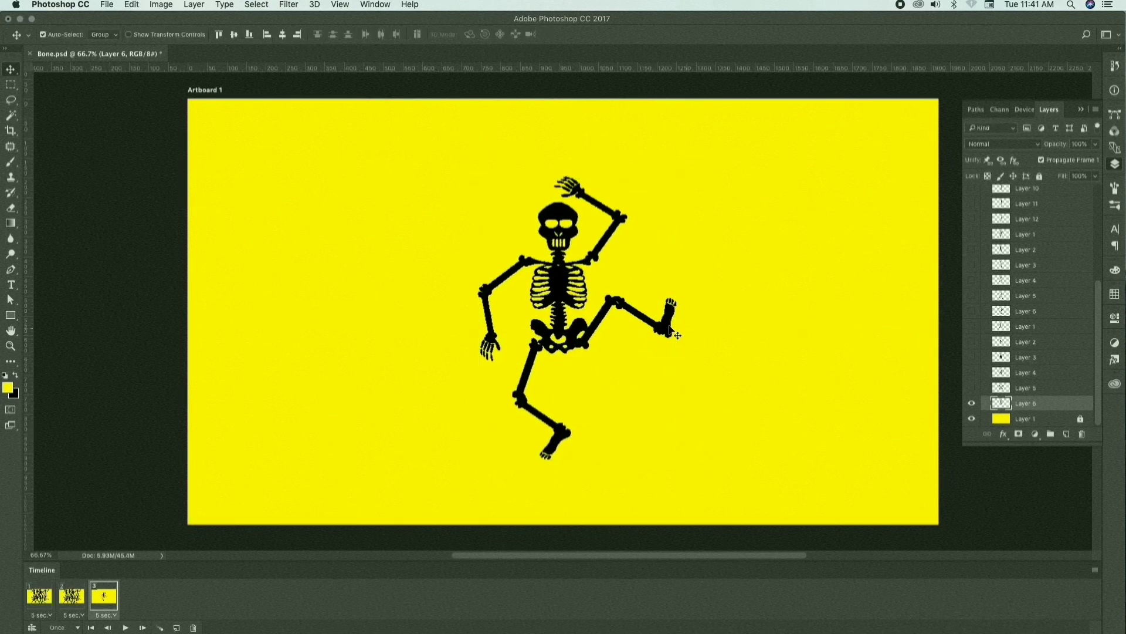
Select the topmost Layer 1 and delete the third animation frame
scroll(1029, 300, "up", 5)
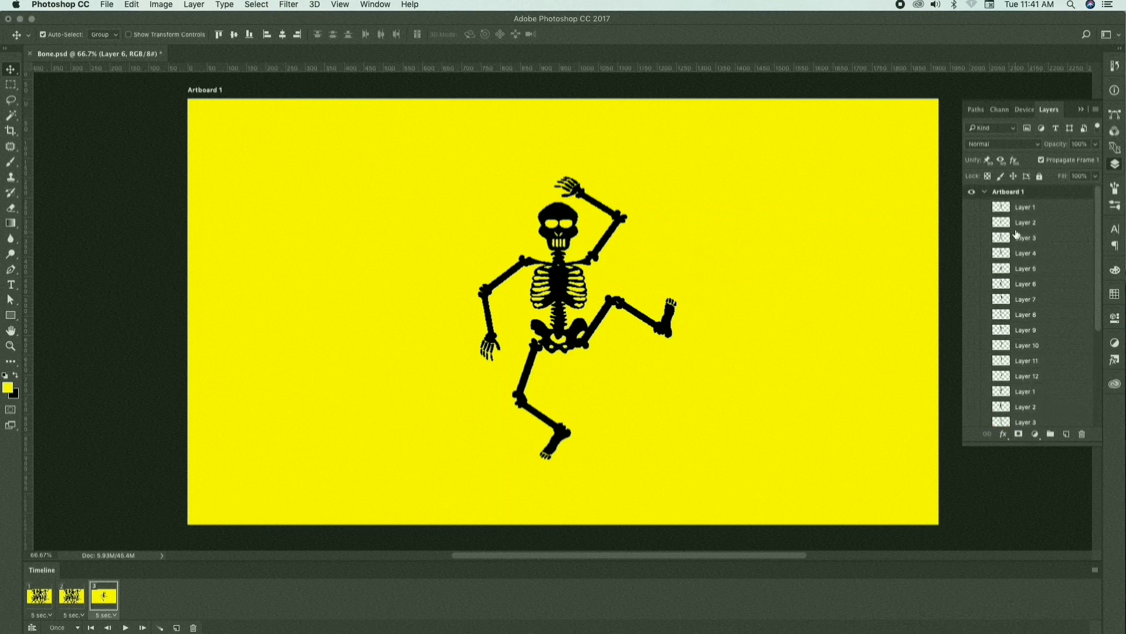
left_click(1026, 208)
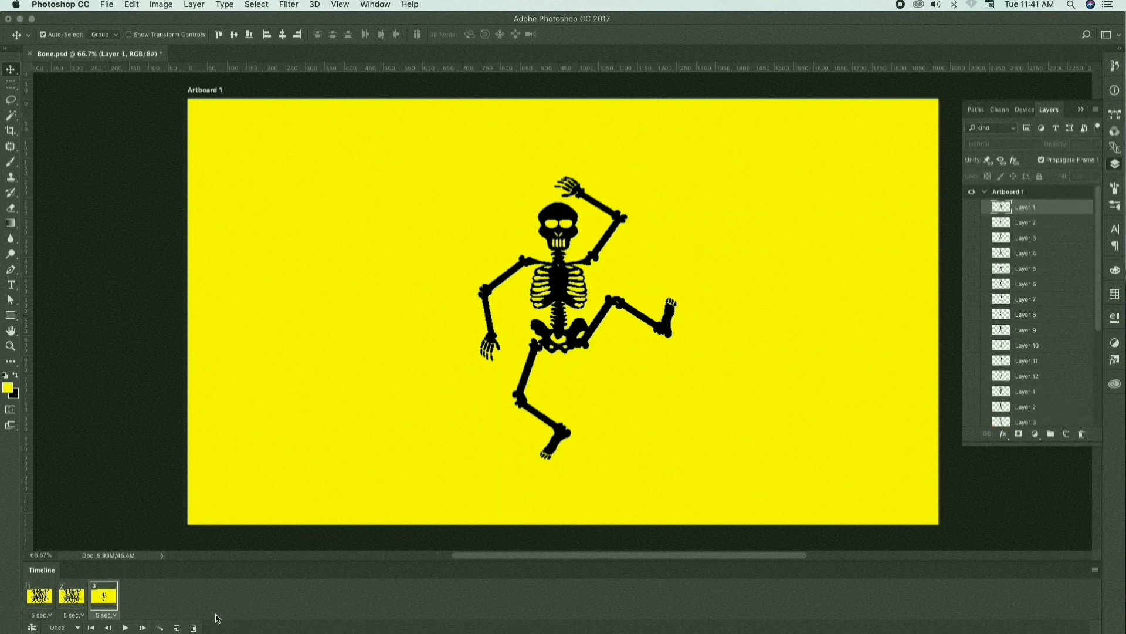
left_click(194, 628)
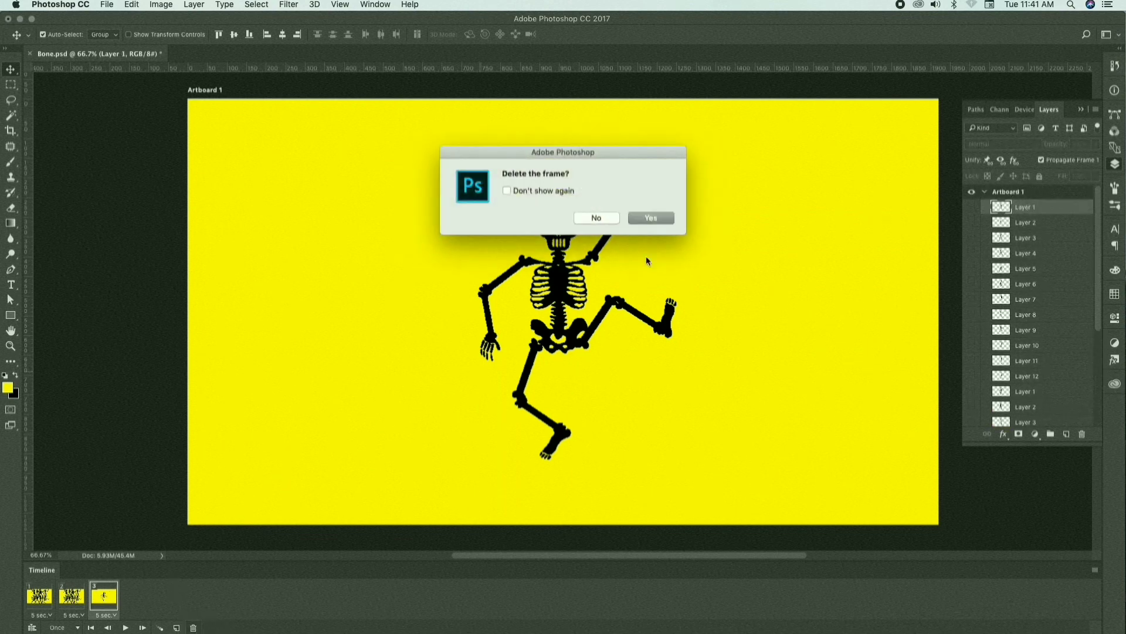
left_click(654, 218)
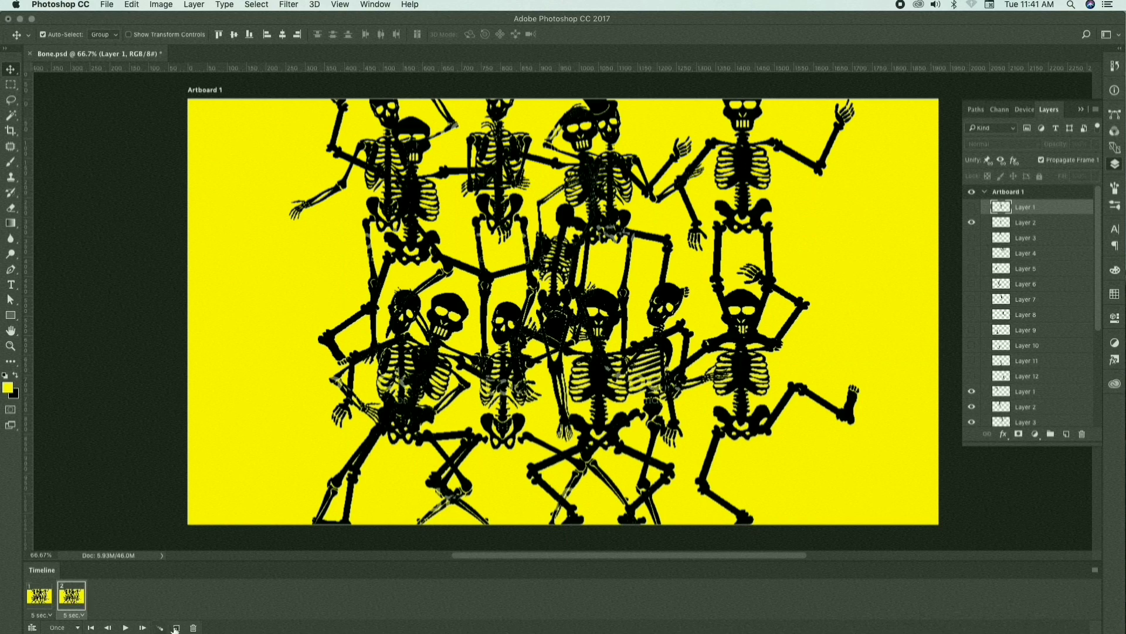
Delete the second animation frame
left_click(194, 628)
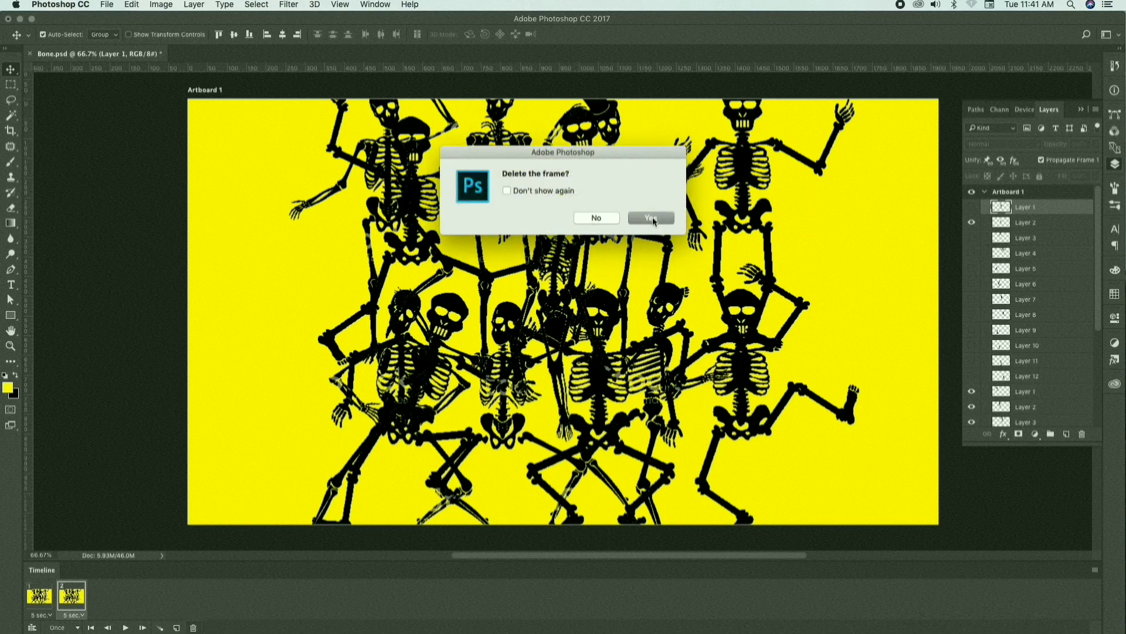
left_click(653, 218)
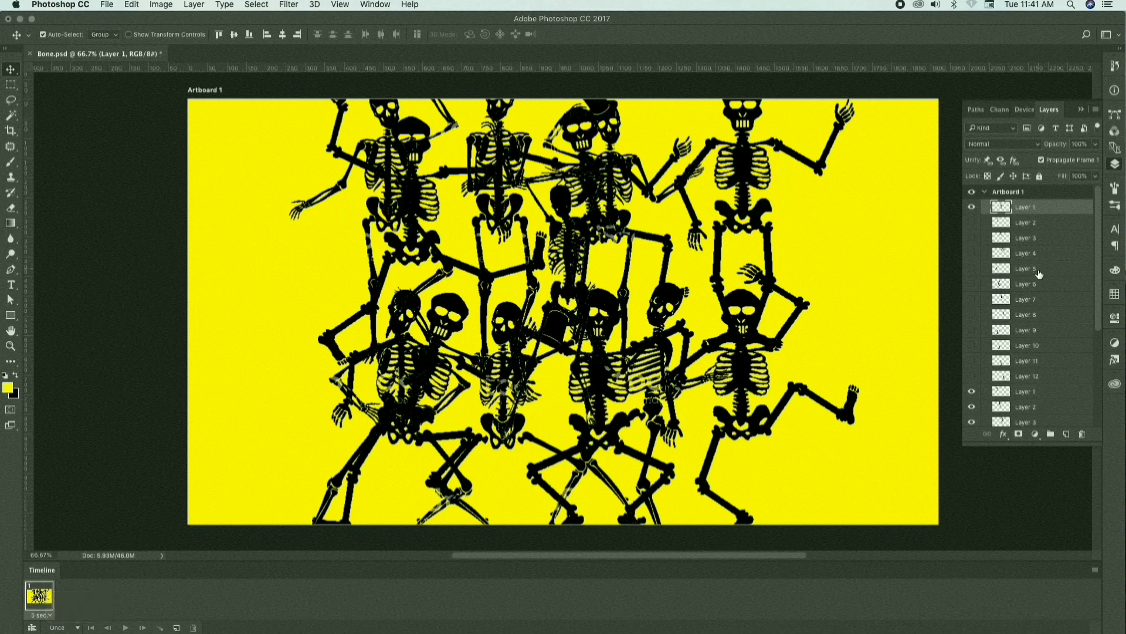
scroll(1040, 280, "down", 10)
scroll(1037, 281, "up", 10)
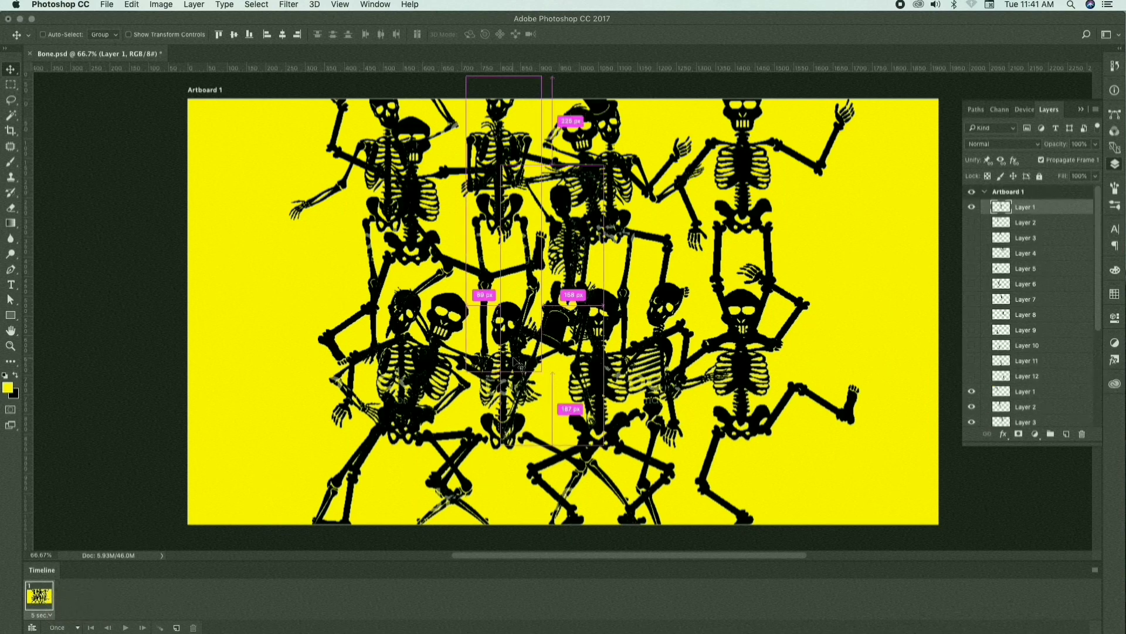
Undo the recent frame deletions to restore the second and third animation frames
key("super+F2")
key("super+z")
key("super+z")
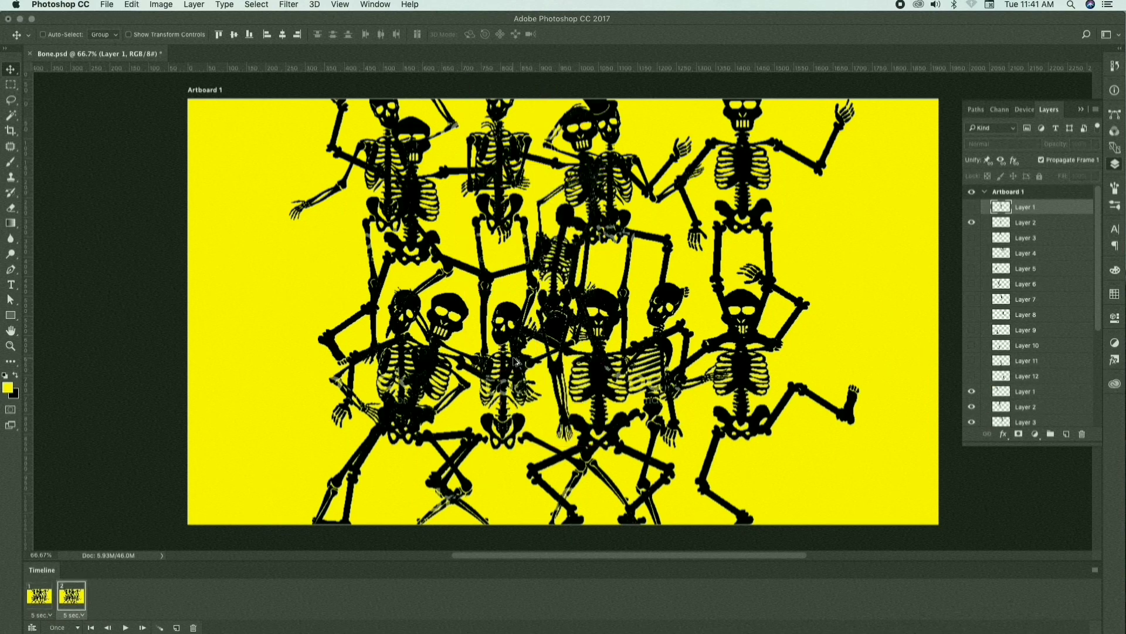
key("alt+super+z")
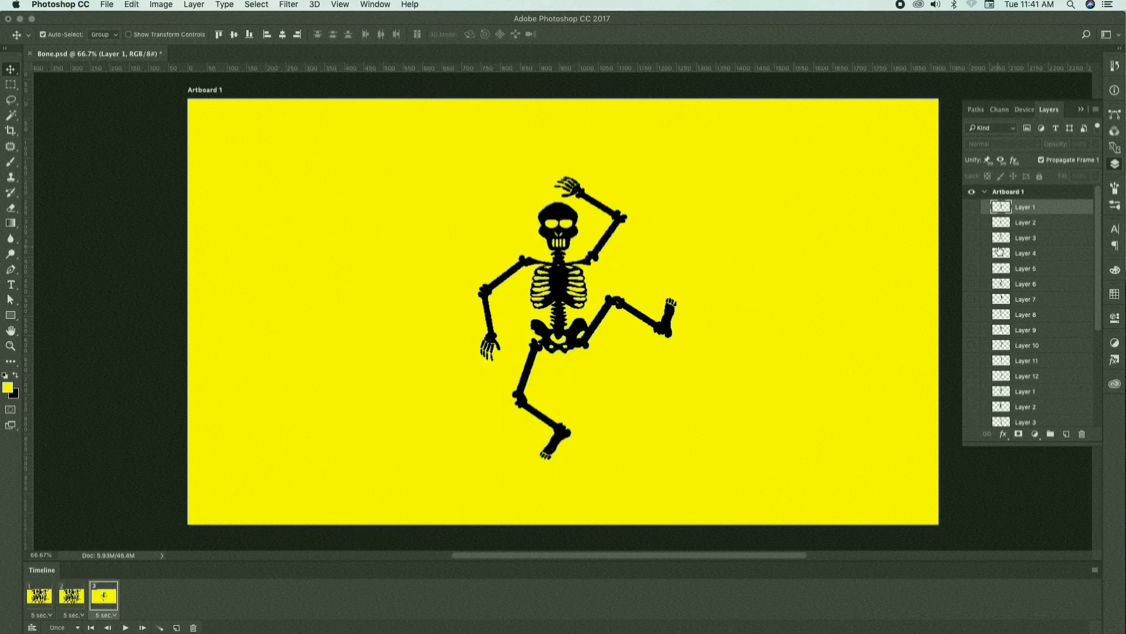
In the first frame, hide every skeleton layer except the topmost Layer 1, keeping the yellow background layer shown
scroll(999, 251, "down", 10)
scroll(998, 251, "up", 10)
left_click(65, 595)
left_click(31, 598)
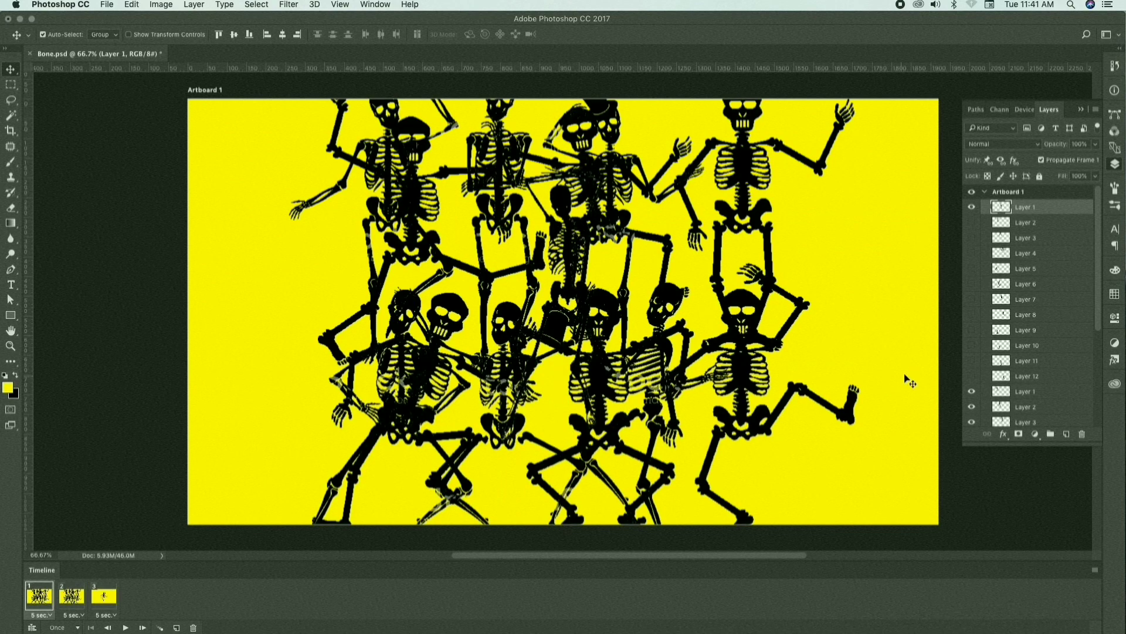
scroll(999, 271, "down", 8)
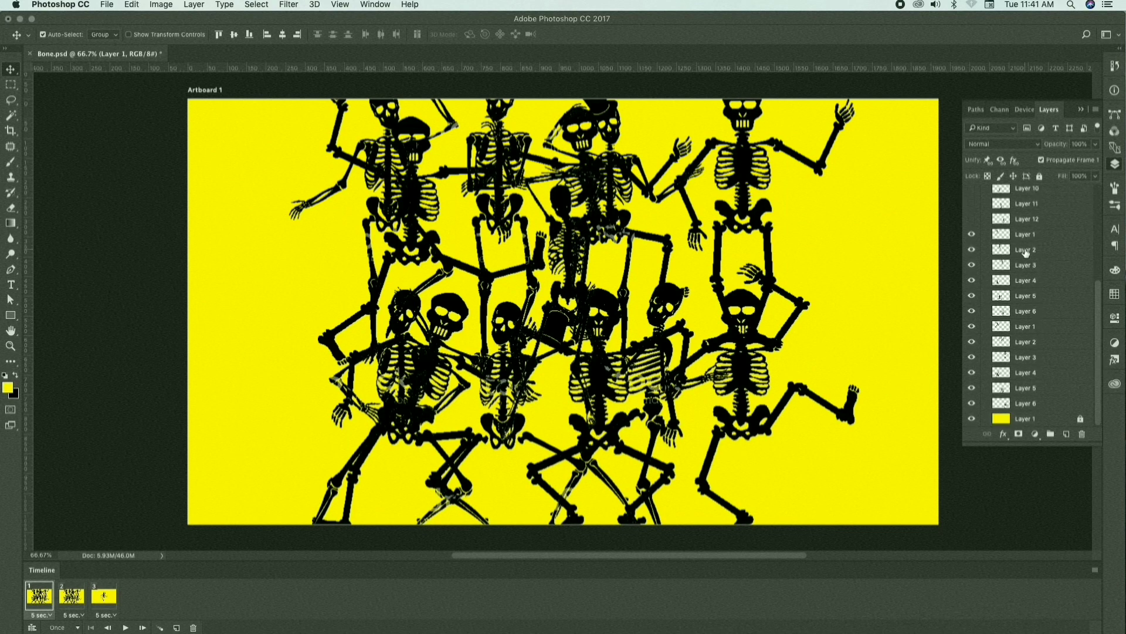
scroll(1025, 252, "up", 8)
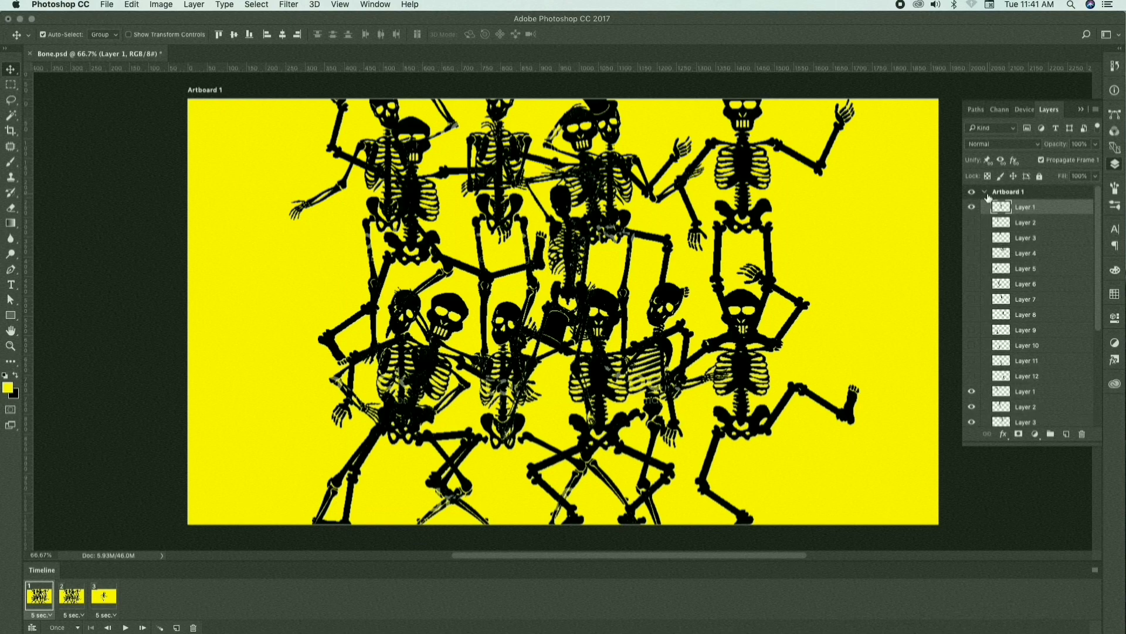
left_click(971, 208)
left_click(971, 207)
scroll(984, 382, "down", 5)
left_click_drag(968, 265, 971, 422)
scroll(974, 405, "down", 1)
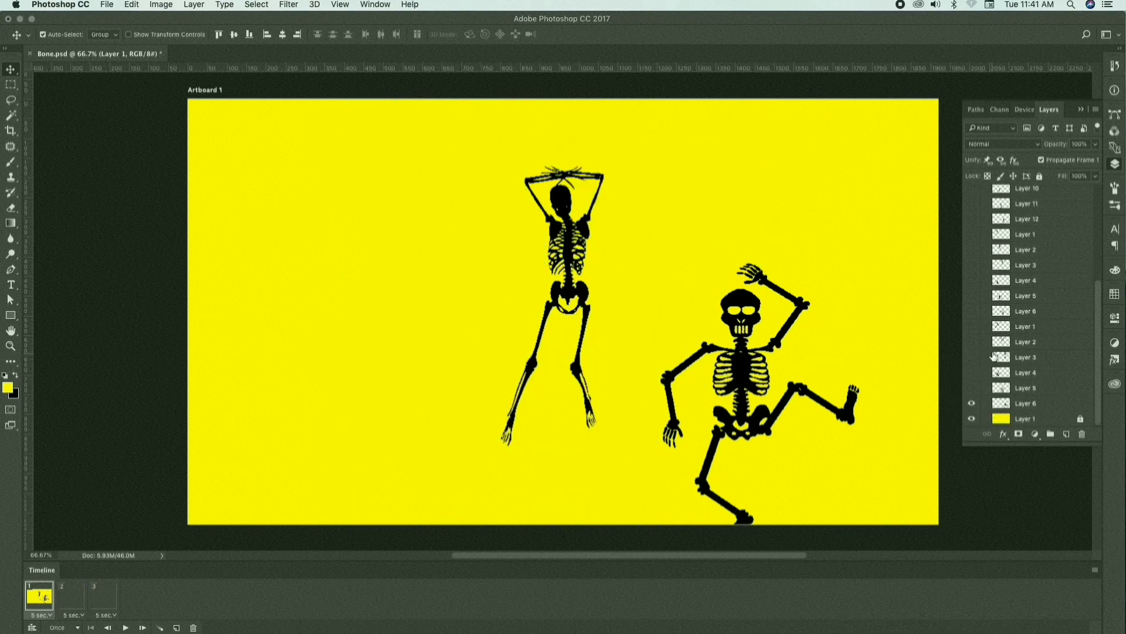
left_click(971, 403)
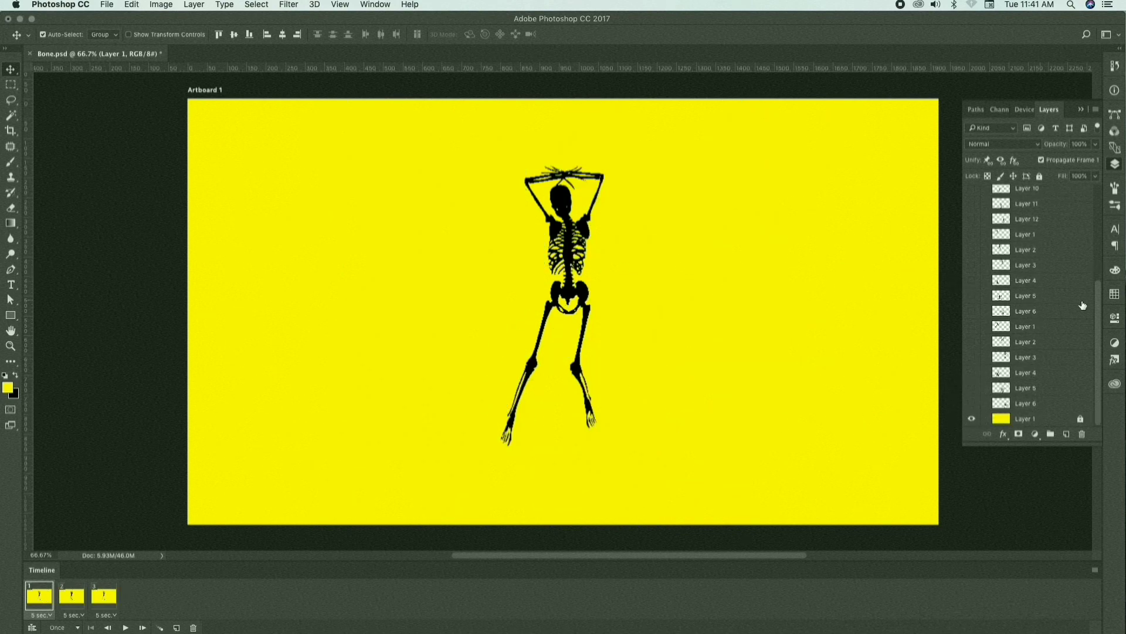
scroll(1054, 330, "up", 6)
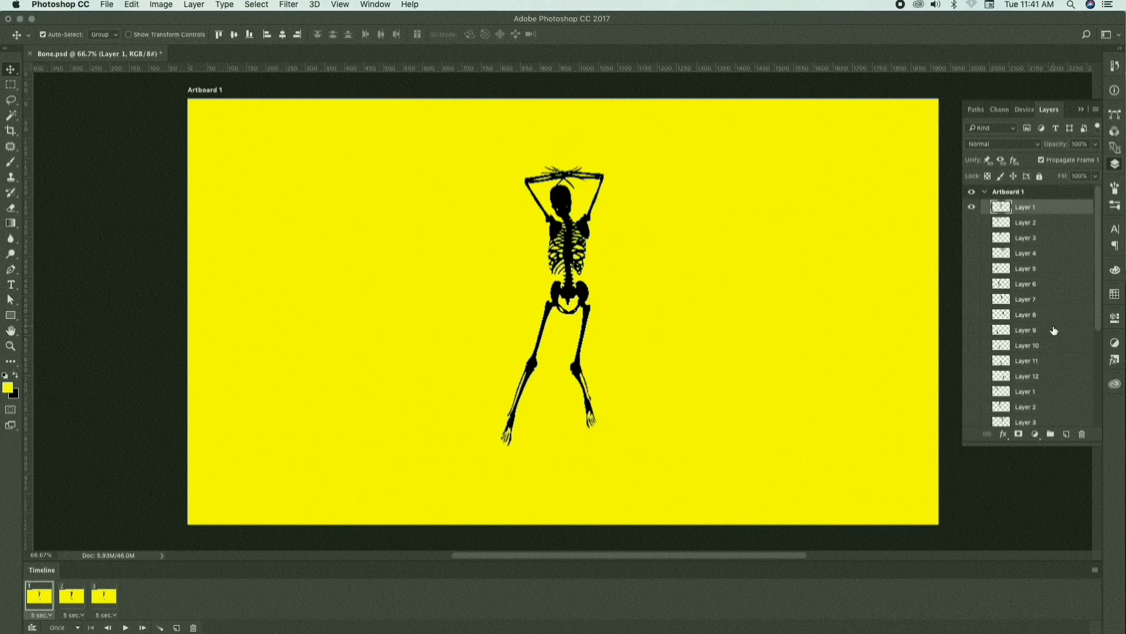
In the second frame, hide the topmost Layer 1 and select Layer 2, leaving it as the only skeleton shown
left_click(73, 604)
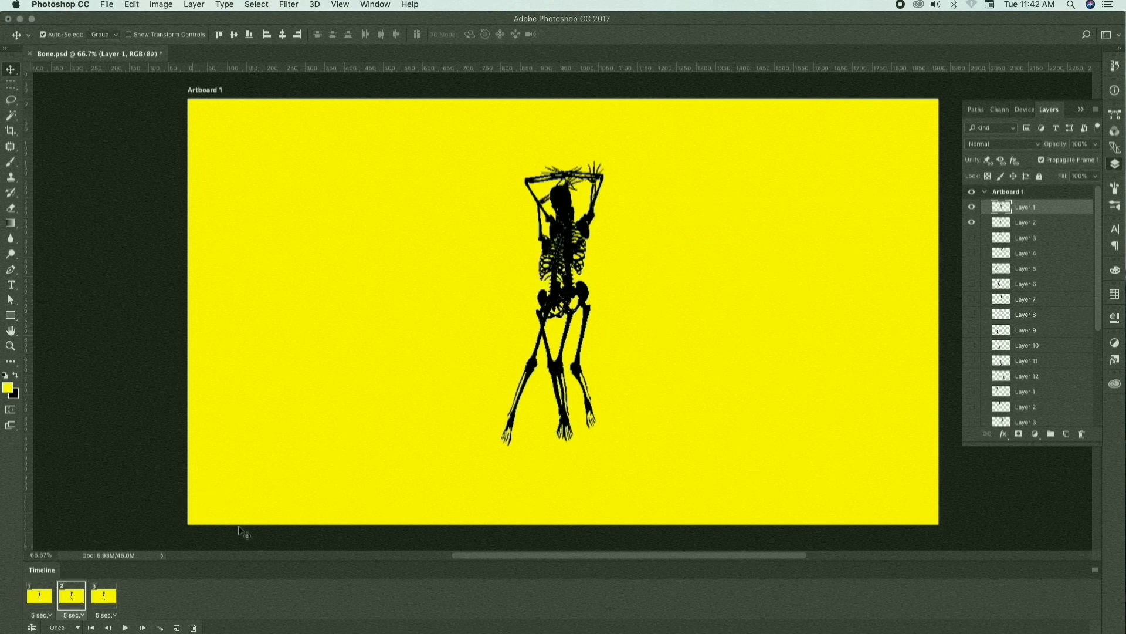
left_click(971, 206)
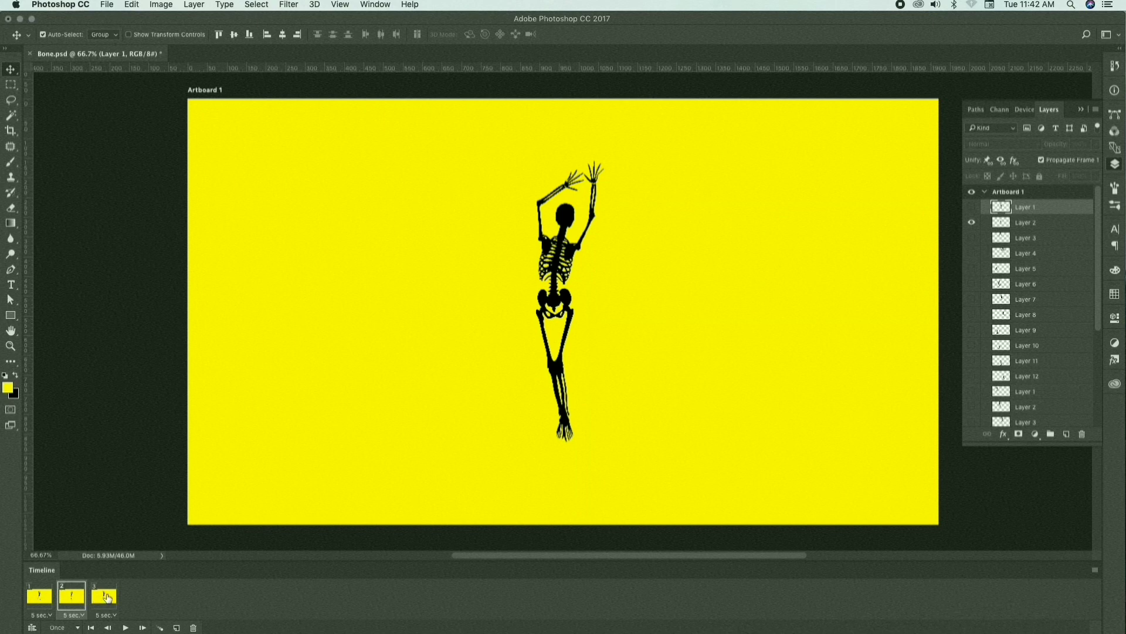
left_click(972, 223)
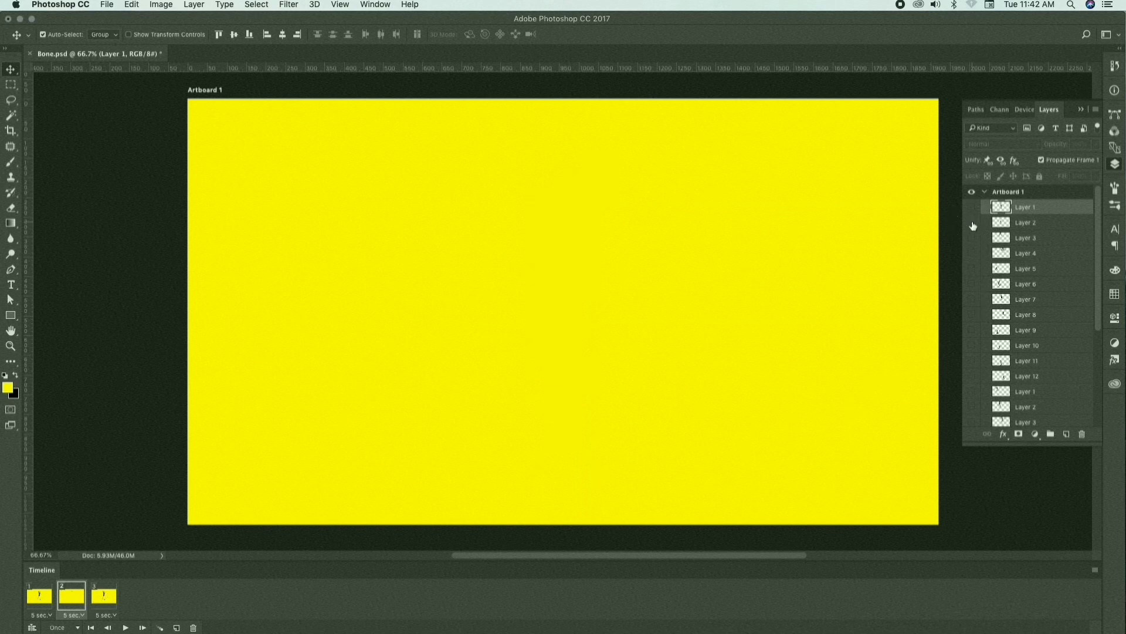
left_click(972, 223)
left_click(1008, 223)
left_click(973, 225)
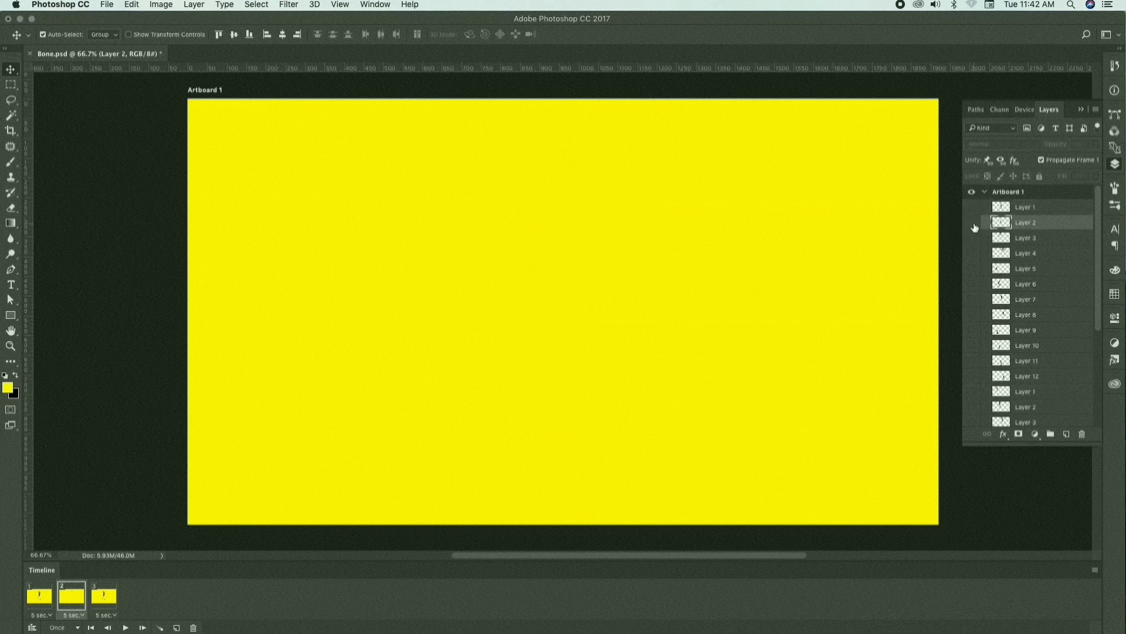
left_click(972, 225)
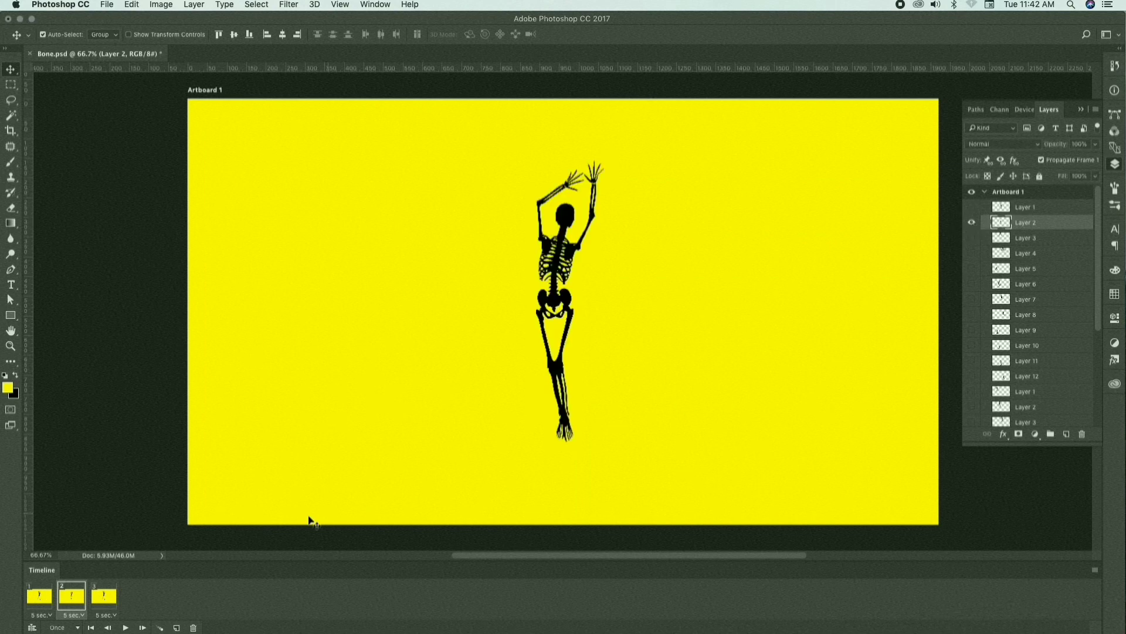
Switch repeatedly between the first, second and third frames to compare their skeleton poses
left_click(114, 596)
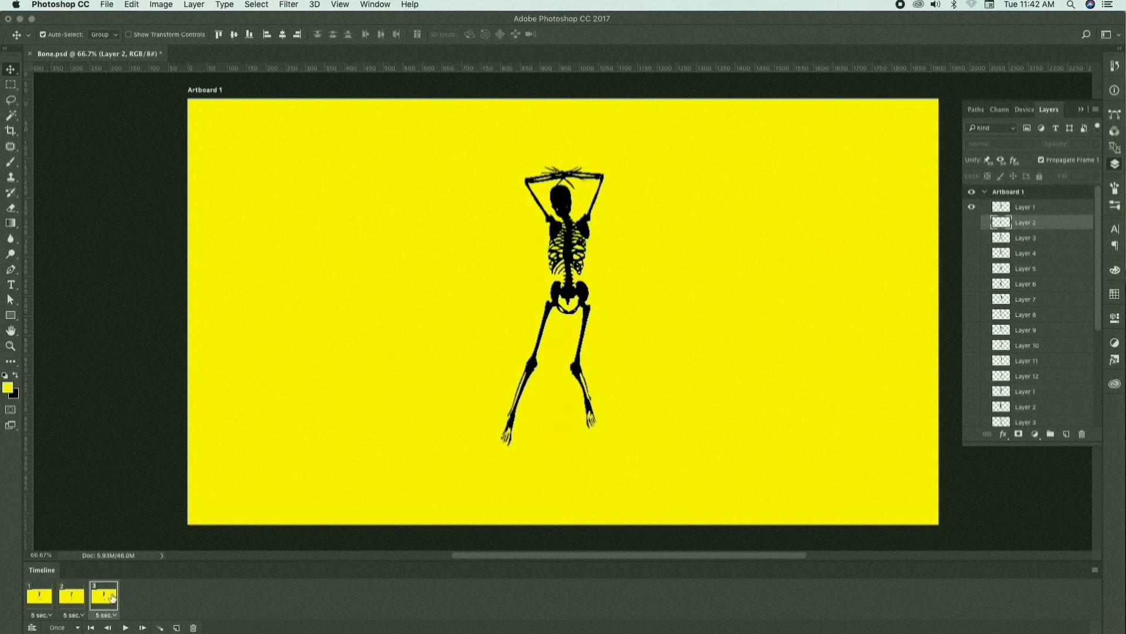
left_click(972, 223)
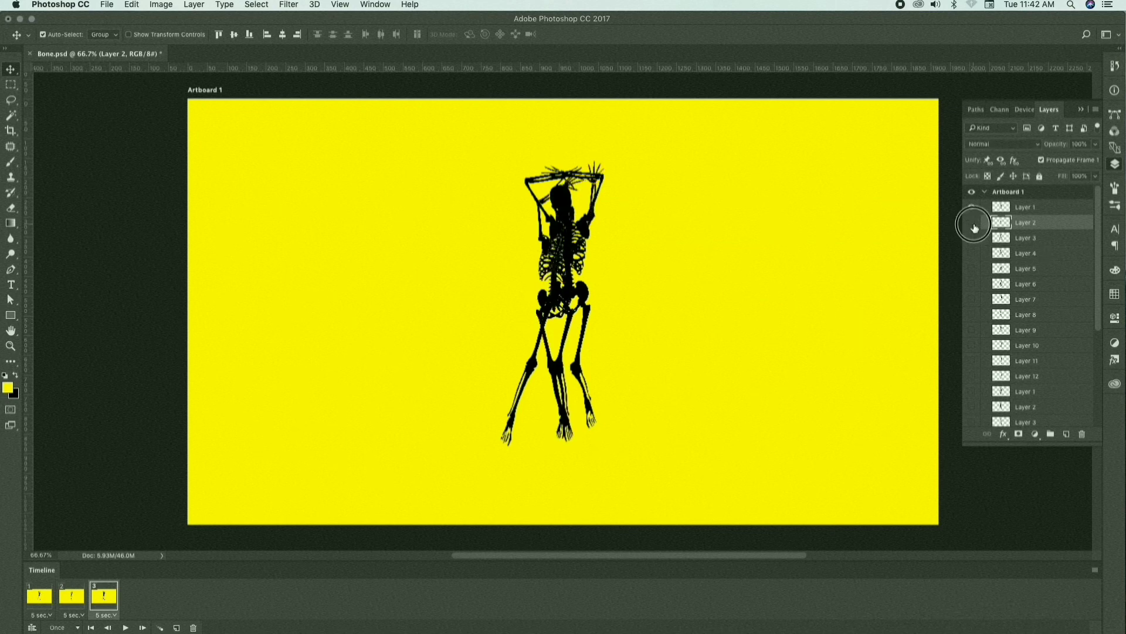
left_click(72, 596)
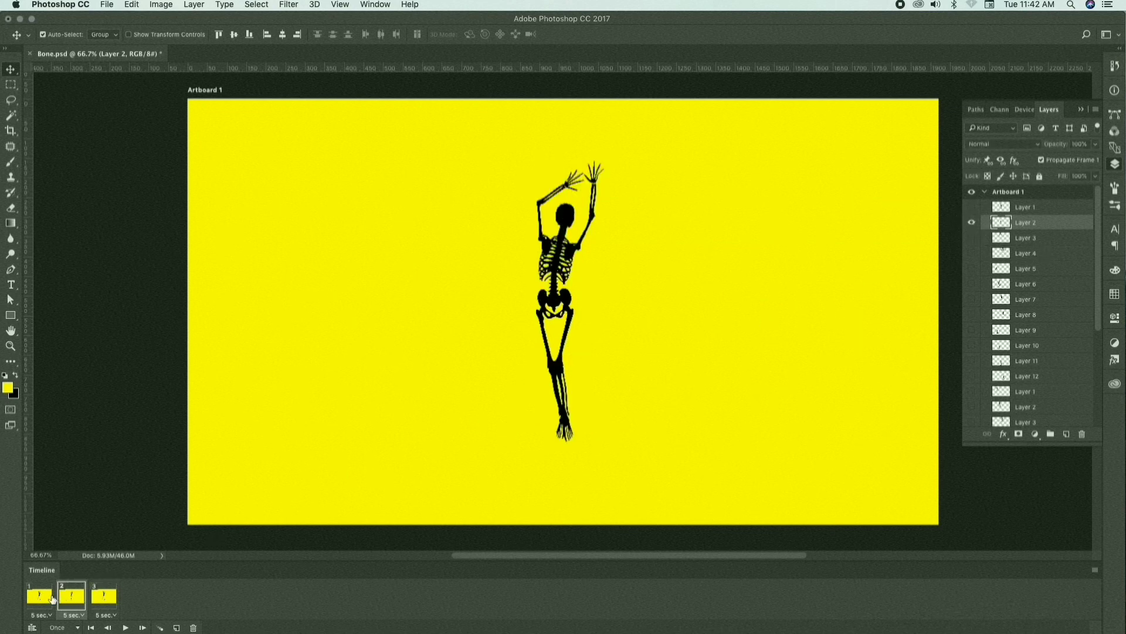
left_click(52, 598)
left_click(70, 599)
left_click(108, 597)
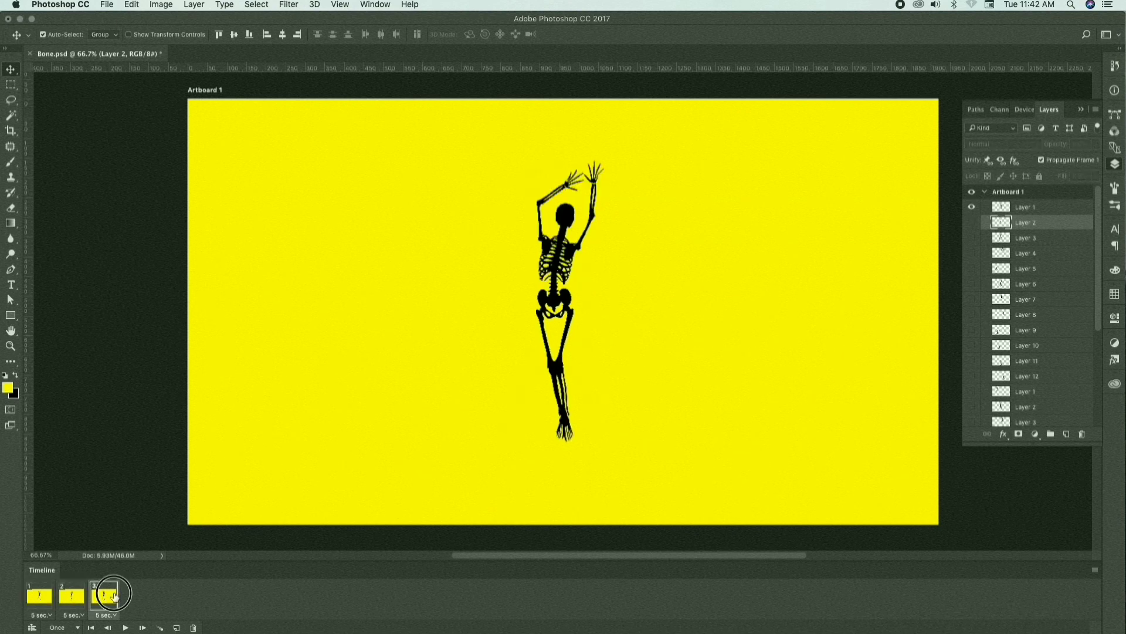
left_click(43, 598)
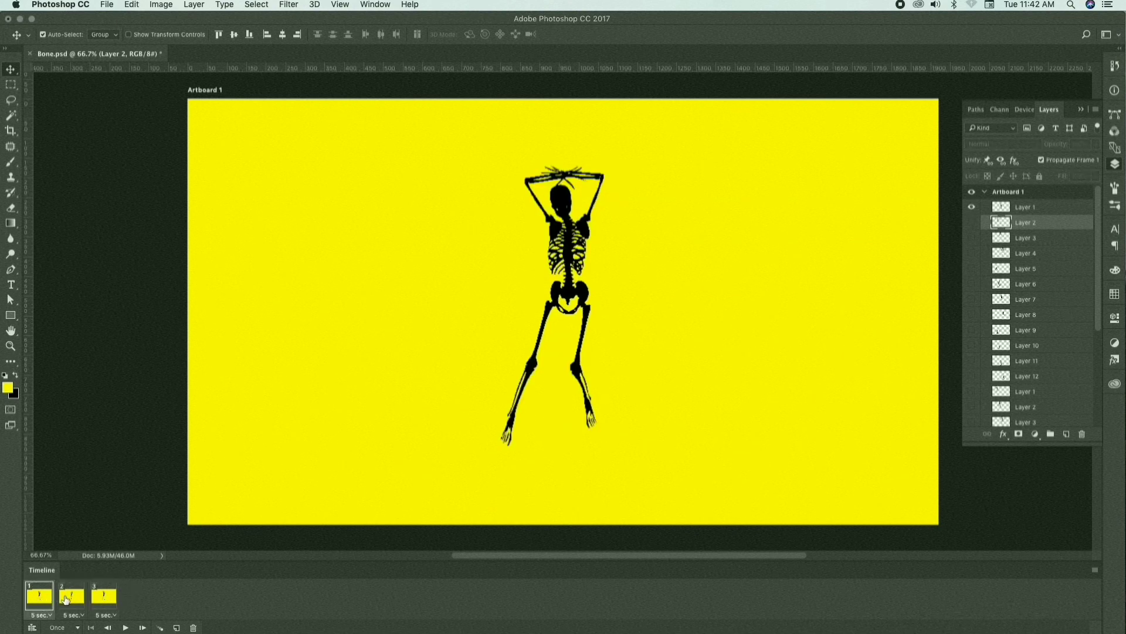
left_click(66, 599)
left_click(103, 597)
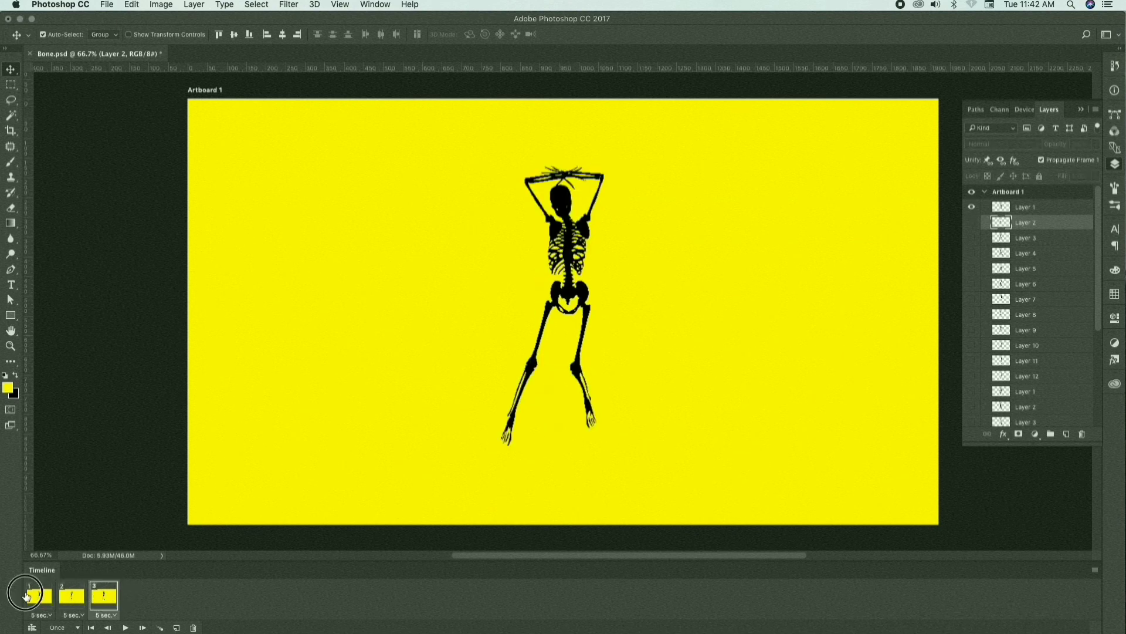
left_click(26, 595)
left_click(71, 597)
left_click(97, 598)
left_click(42, 597)
left_click(72, 599)
left_click(102, 599)
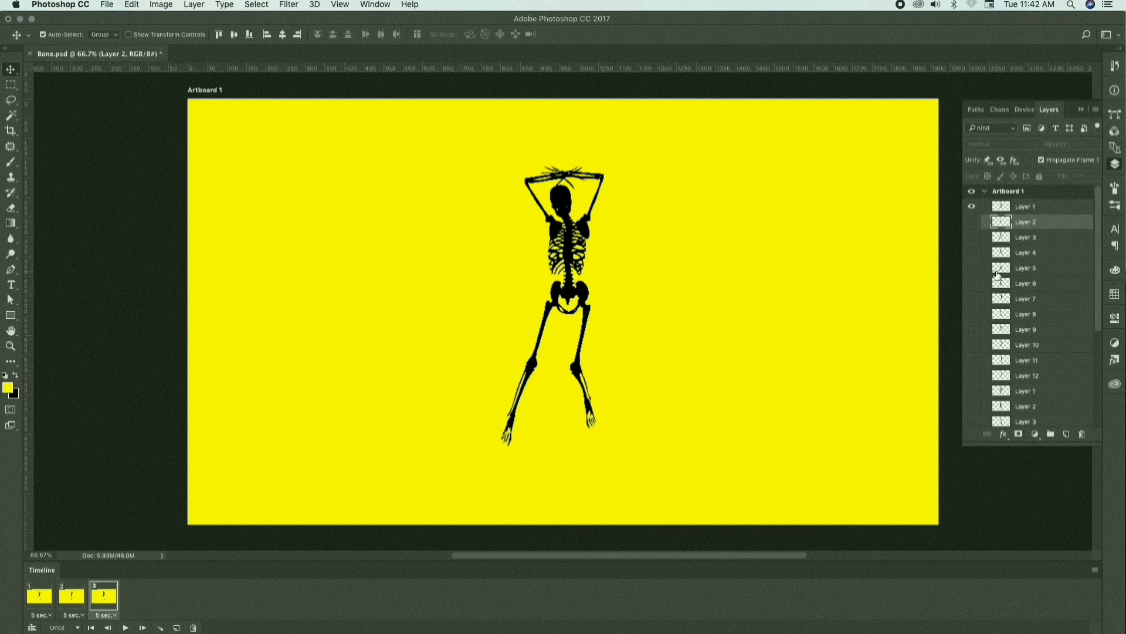
In the third frame, hide the topmost Layer 1 and show Layer 2 in its place
left_click(973, 208)
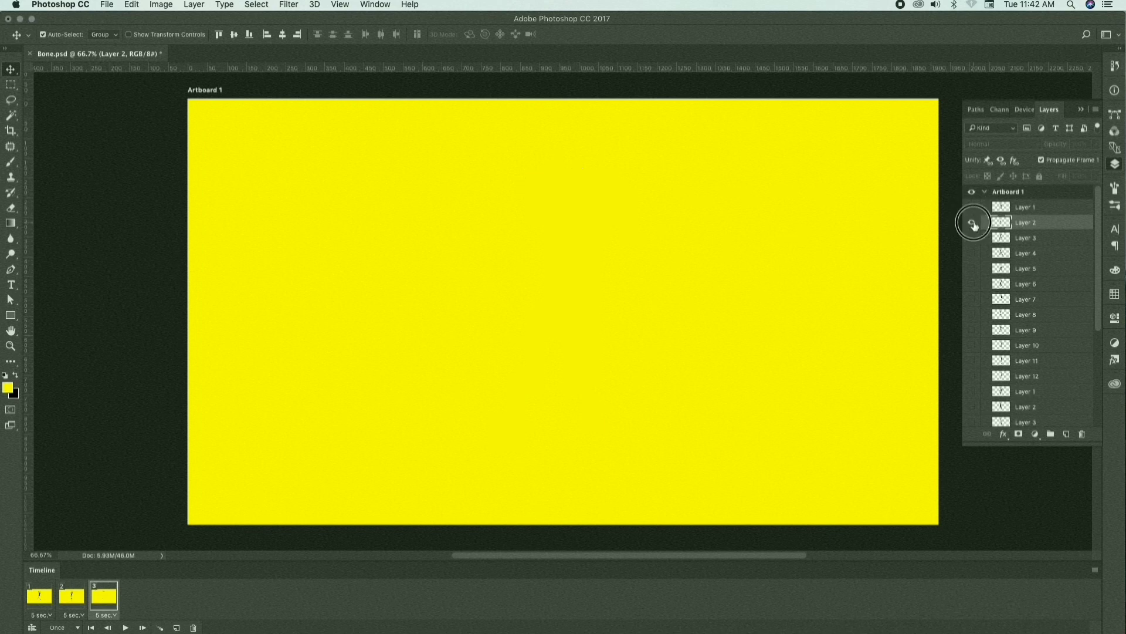
left_click(973, 223)
left_click(974, 224)
left_click(973, 223)
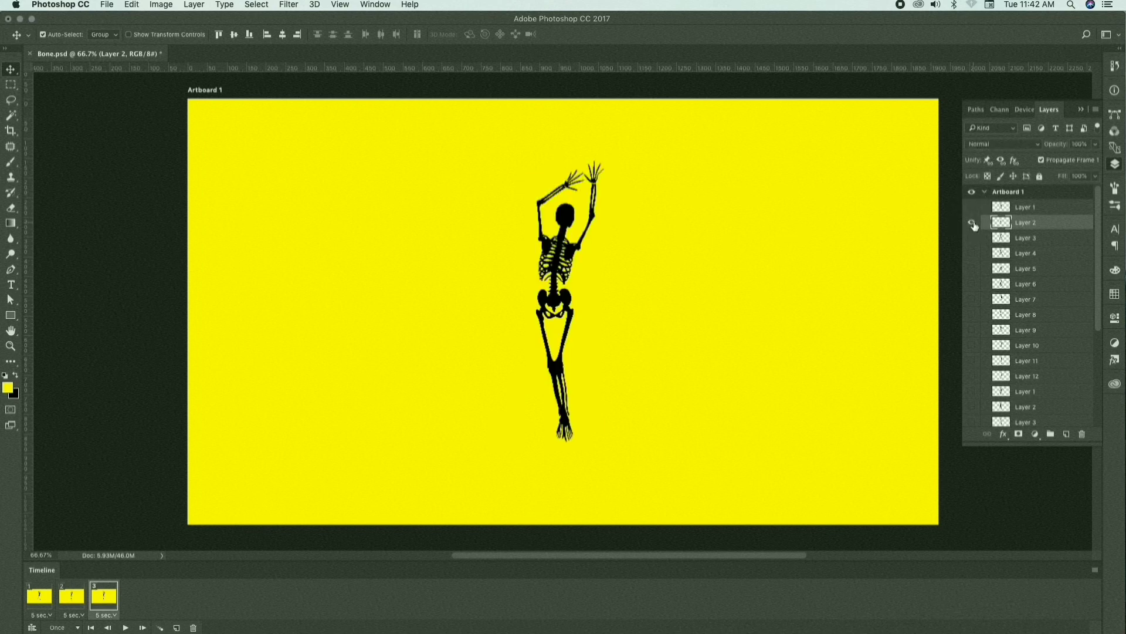
Add a fourth frame and show Layer 3 in it in place of Layer 2
left_click(177, 627)
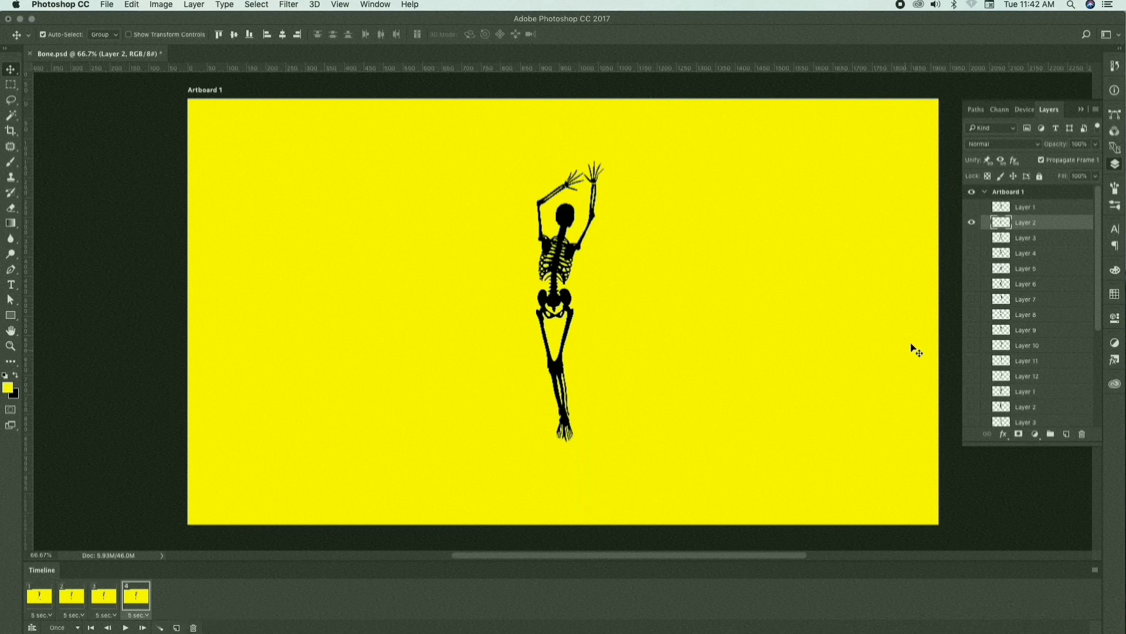
left_click(975, 224)
left_click(972, 238)
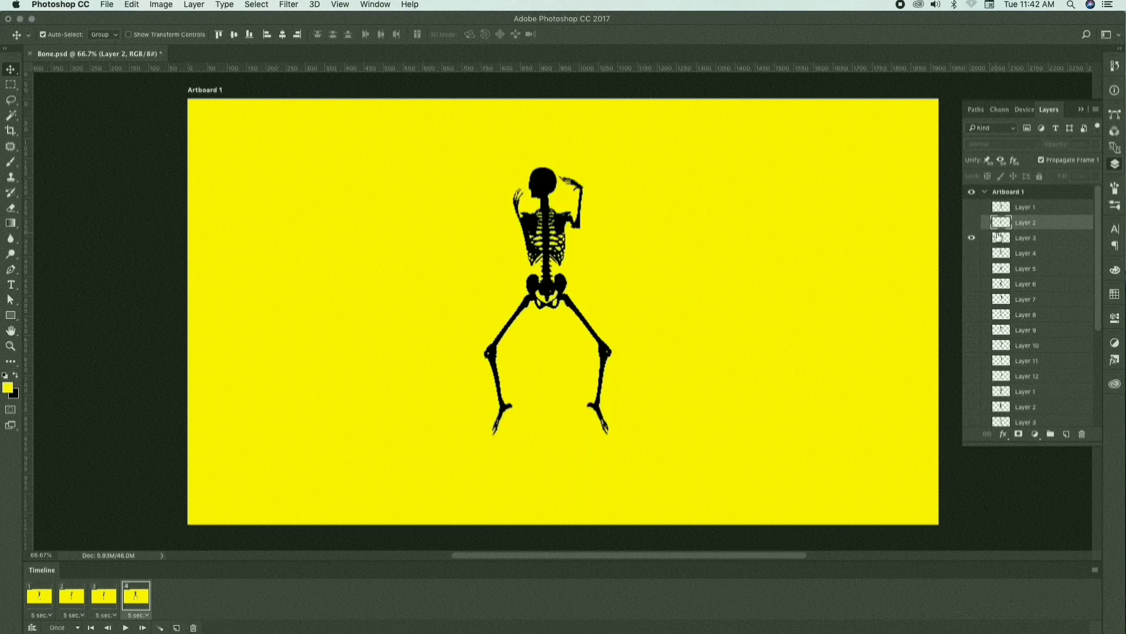
left_click(999, 237)
left_click(972, 238)
left_click(972, 238)
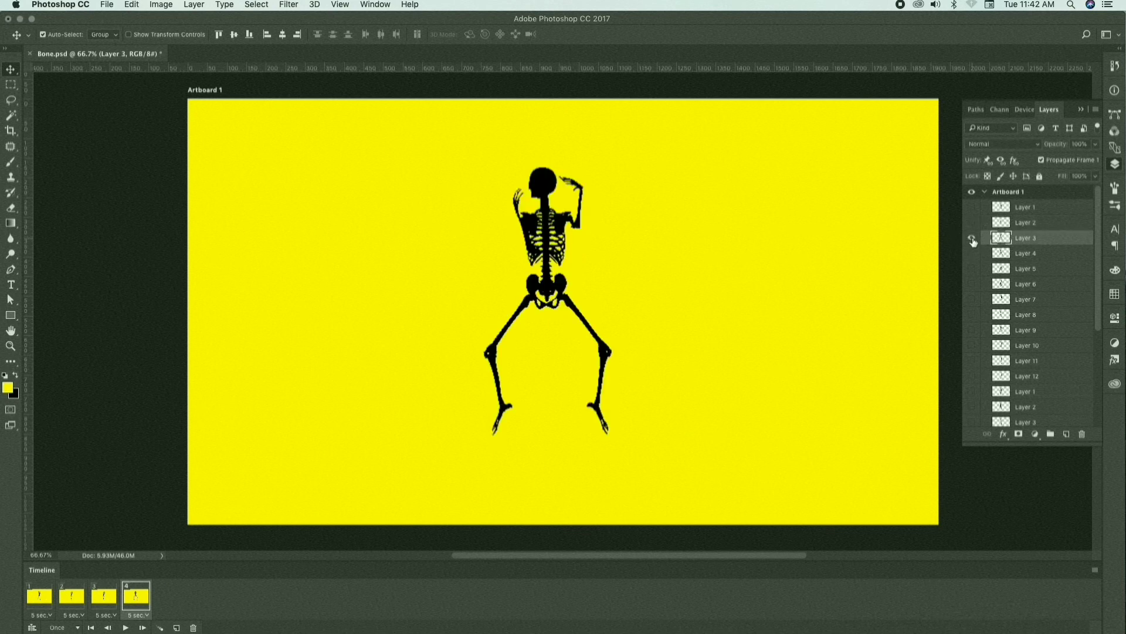
Add a fifth frame and show Layer 4 in it in place of Layer 3
left_click(177, 628)
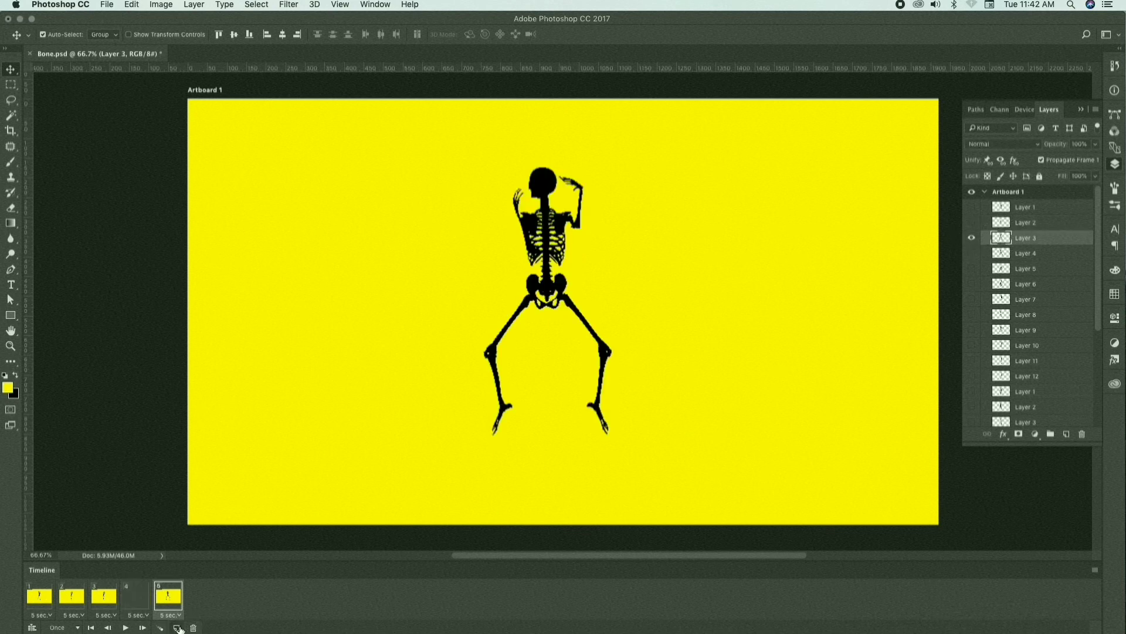
left_click(1021, 256)
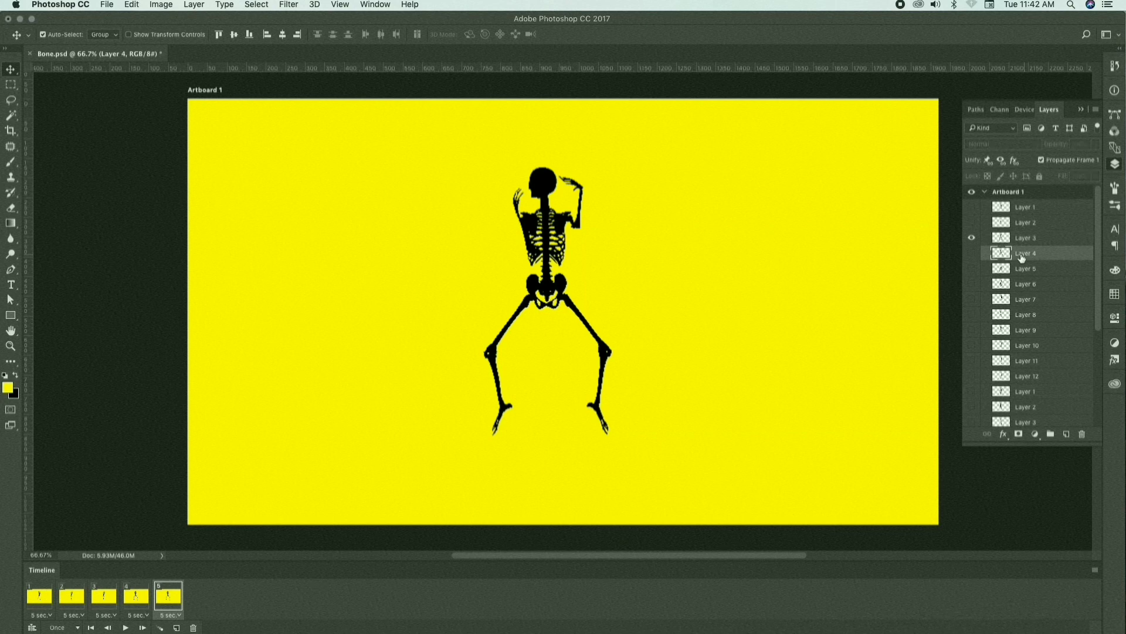
left_click(972, 238)
left_click(973, 254)
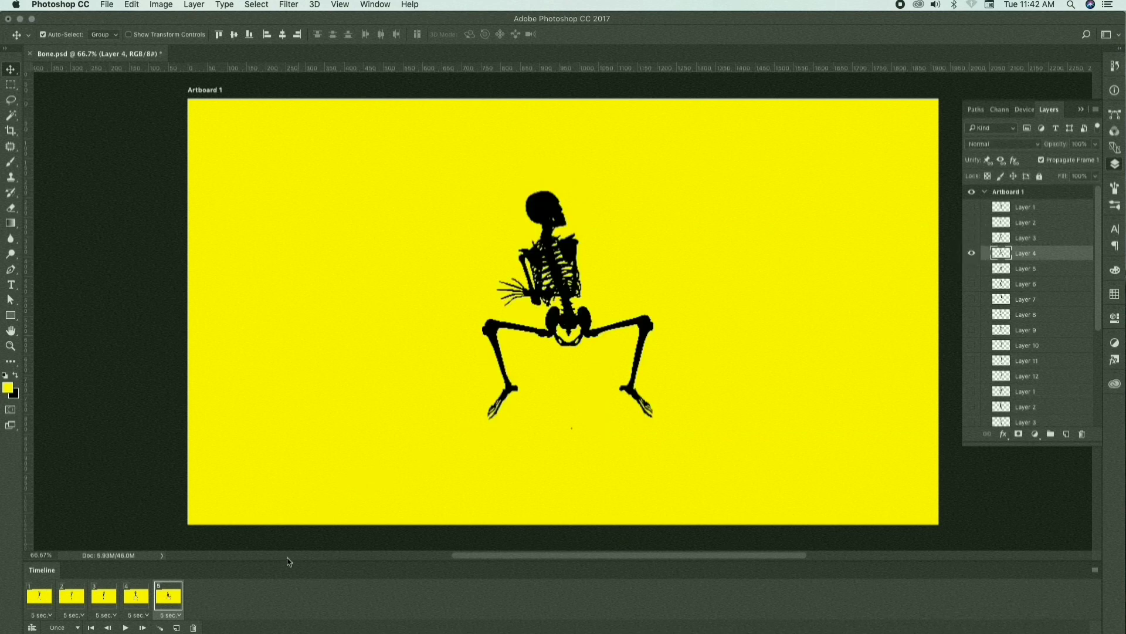
Add a sixth frame and show Layer 5 in it in place of Layer 4
left_click(177, 628)
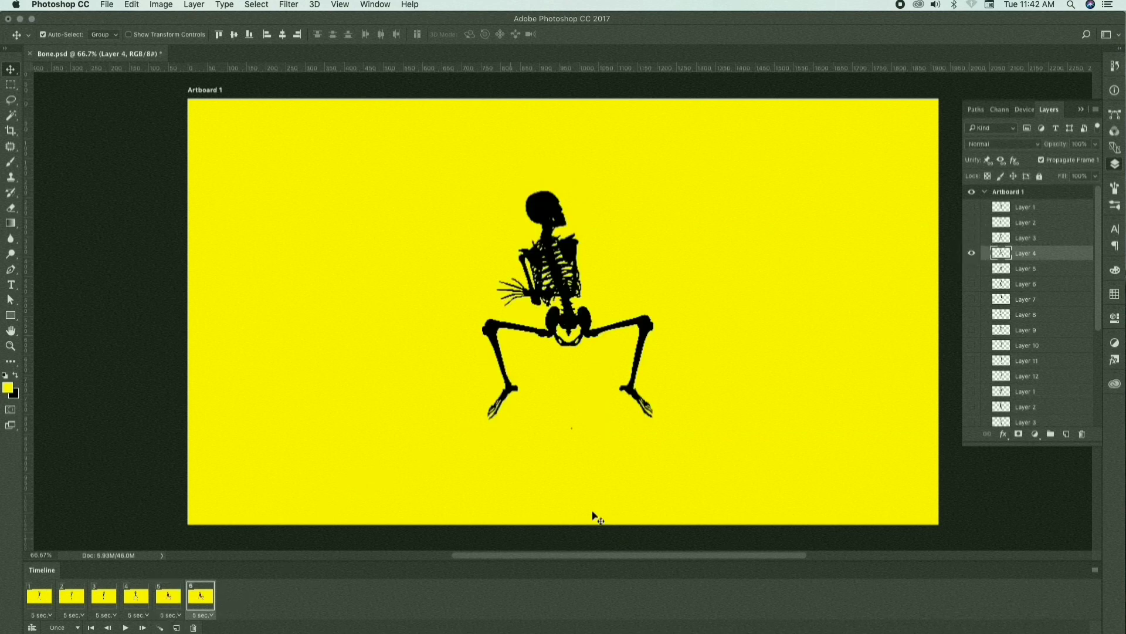
left_click(1019, 270)
left_click(972, 253)
left_click(972, 268)
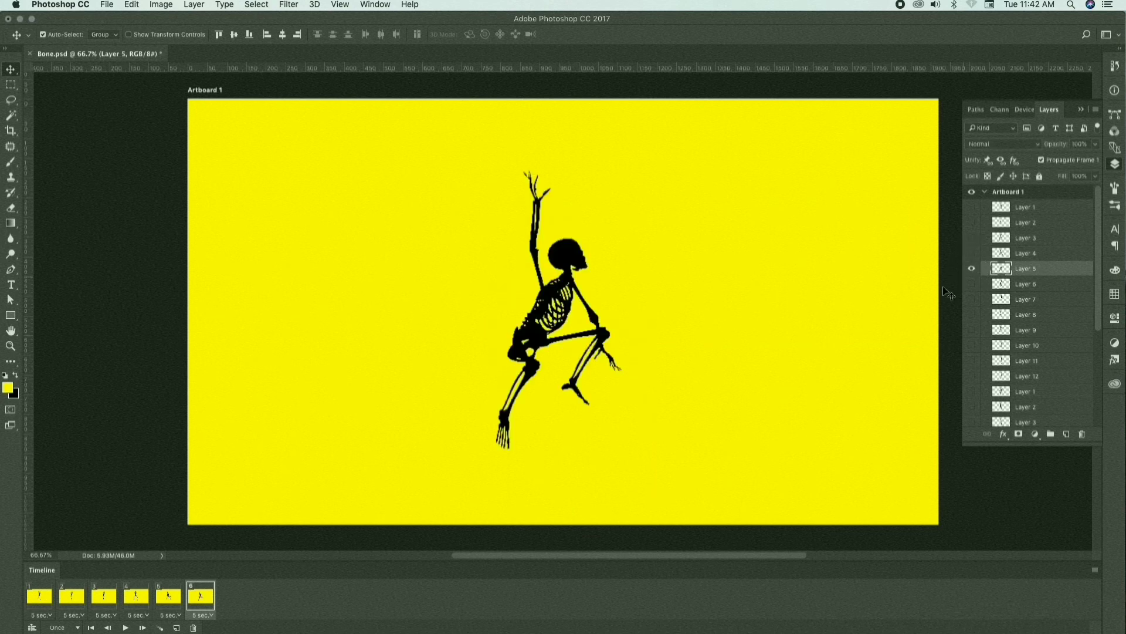
Add a seventh frame and show Layer 6 in it in place of Layer 5
left_click(177, 628)
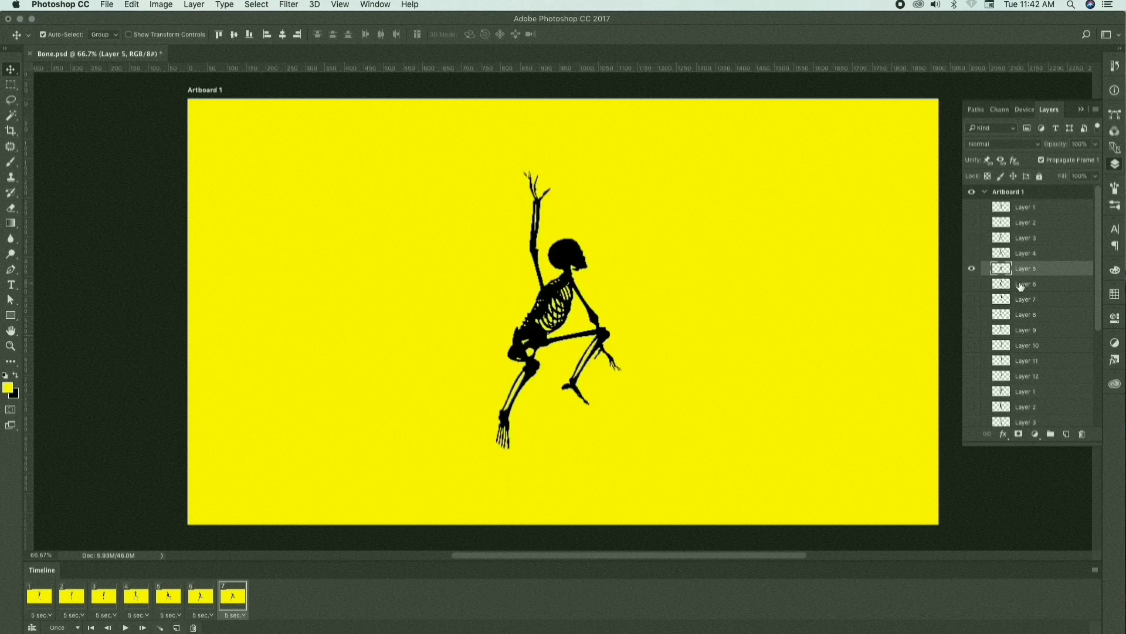
left_click(996, 285)
left_click(972, 268)
left_click(971, 284)
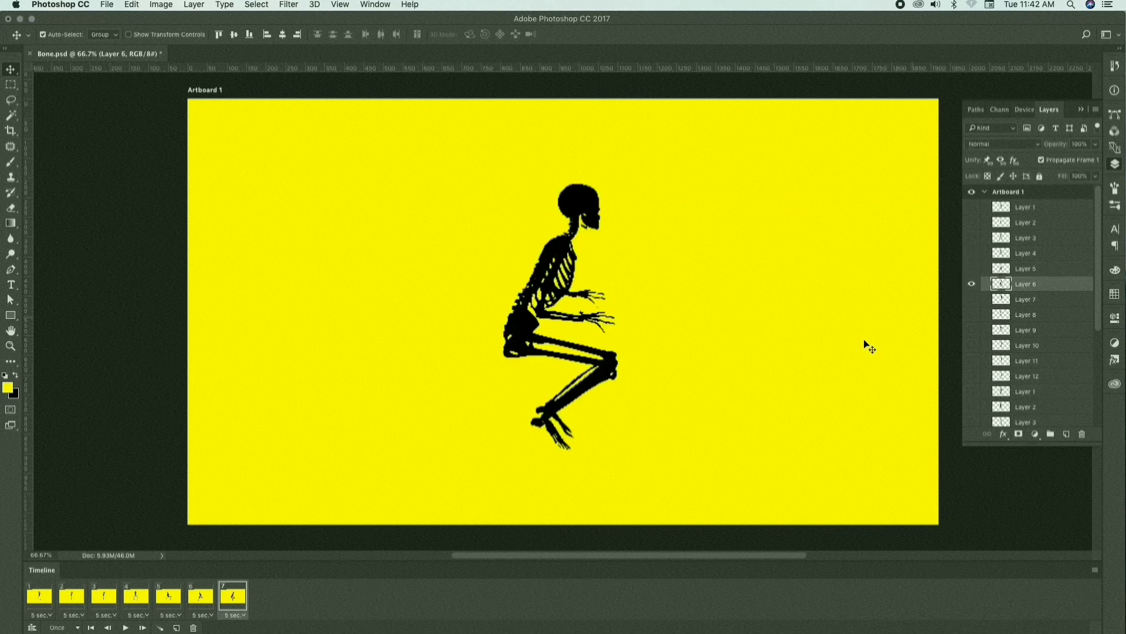
Add an eighth frame and show Layer 7 in it in place of Layer 6
left_click(178, 627)
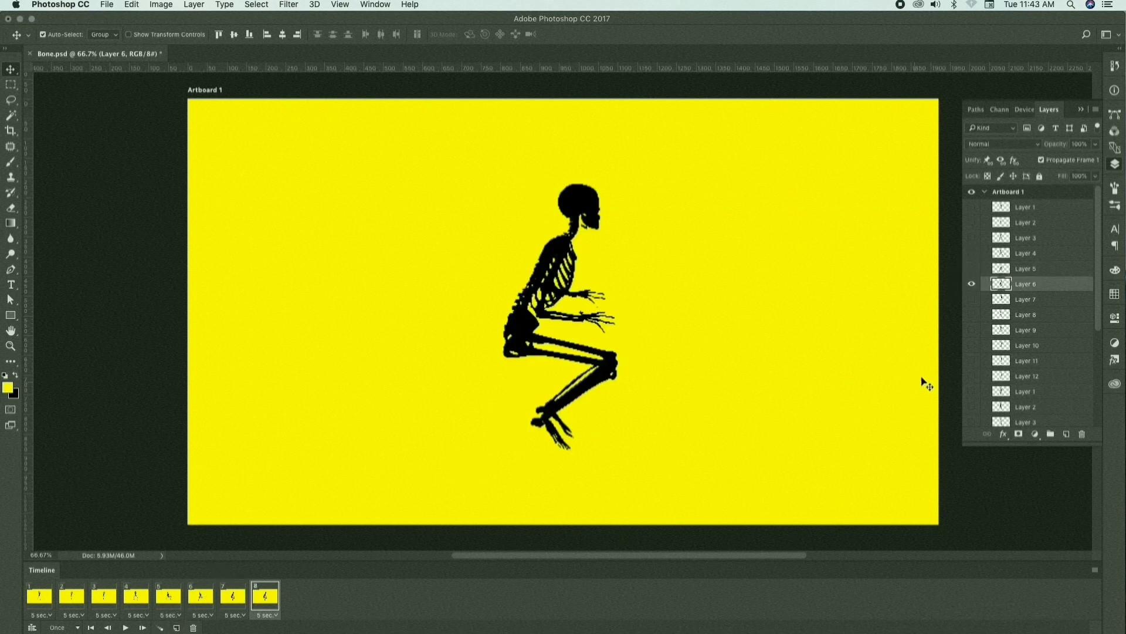
left_click(985, 301)
left_click(972, 299)
left_click(972, 284)
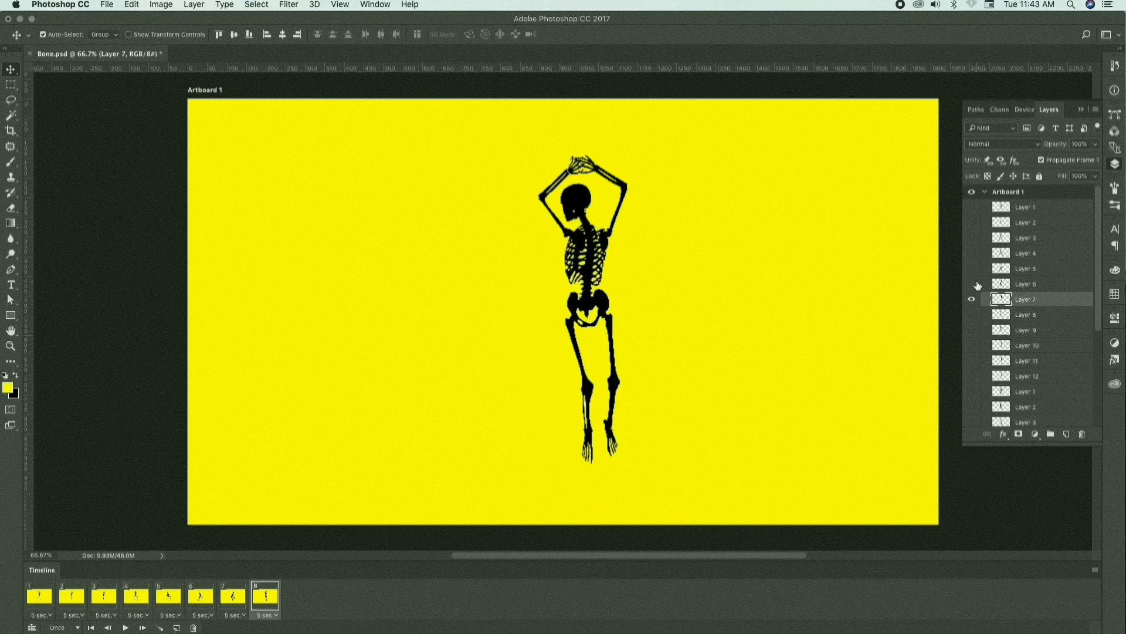
Add a ninth frame and show Layer 8 in it in place of Layer 7
left_click(176, 628)
left_click(1001, 315)
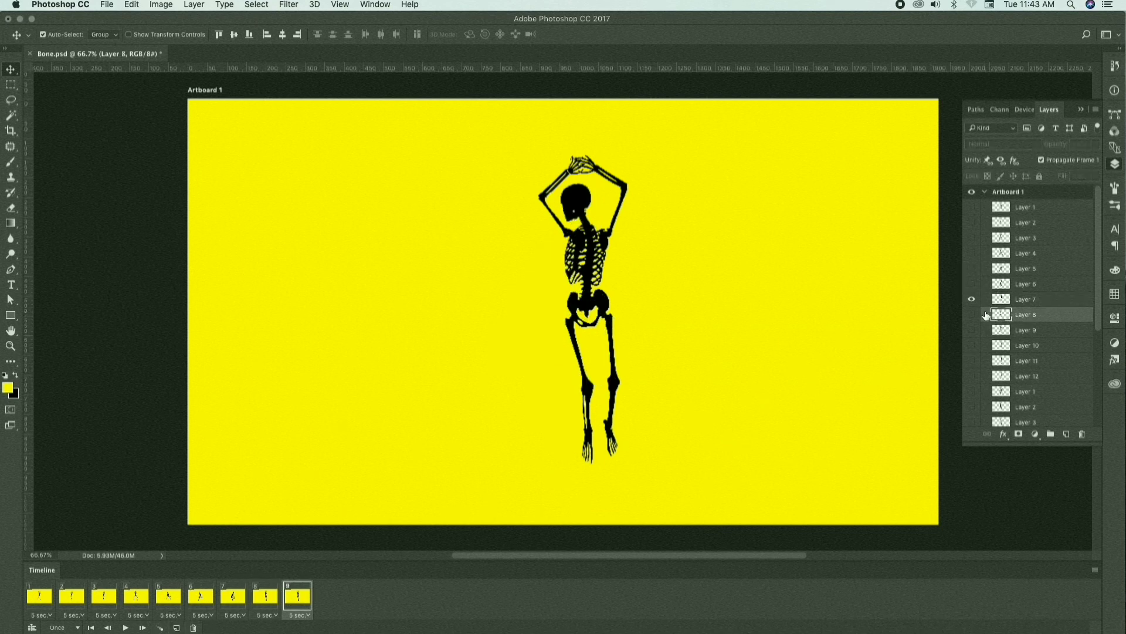
left_click(972, 299)
left_click(972, 314)
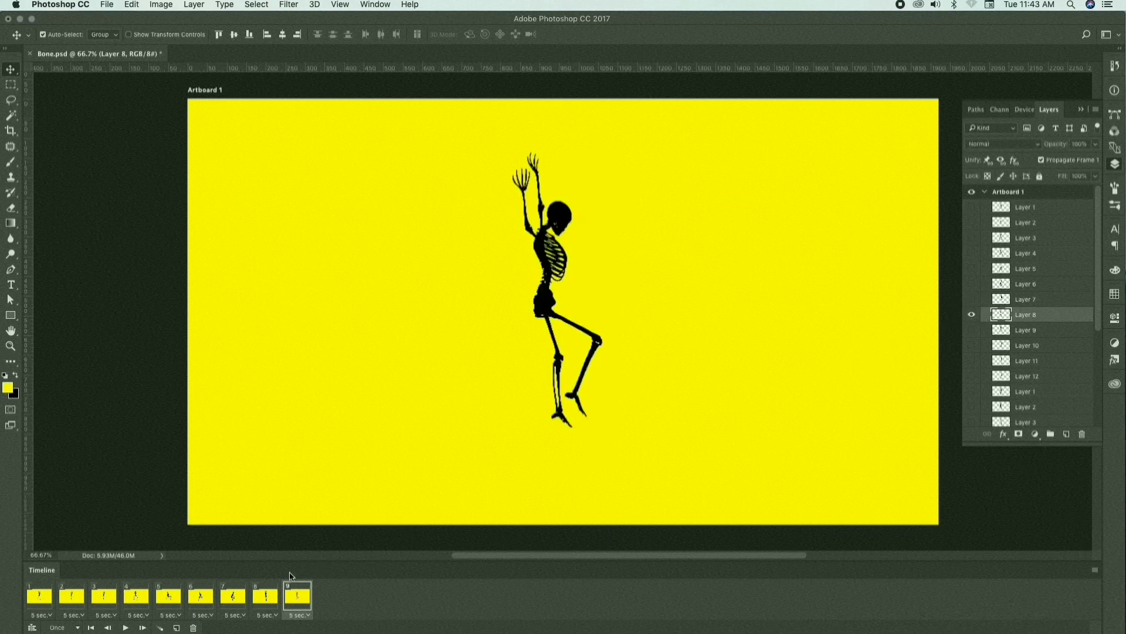
Add a tenth frame and show Layer 9 in it in place of Layer 8
left_click(177, 628)
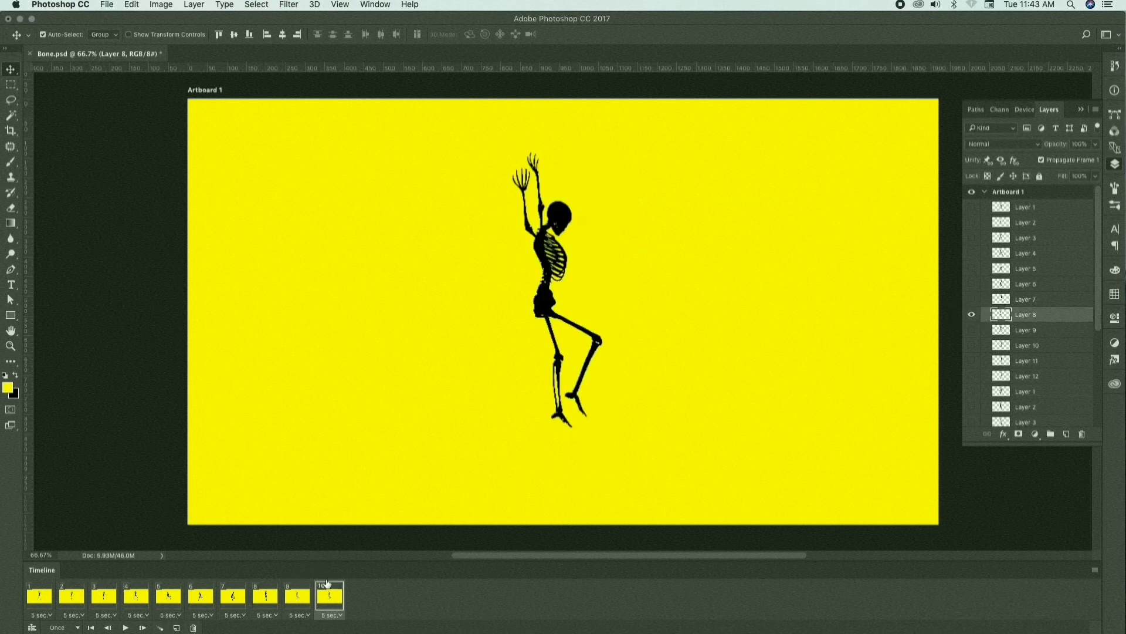
left_click(1028, 330)
left_click(972, 314)
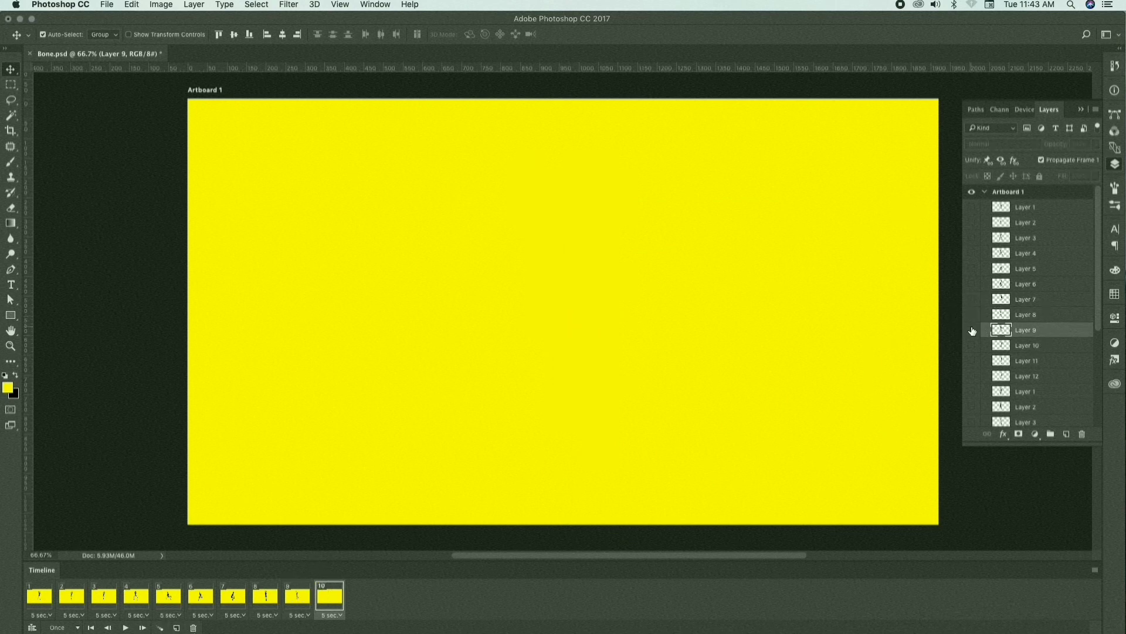
left_click(972, 330)
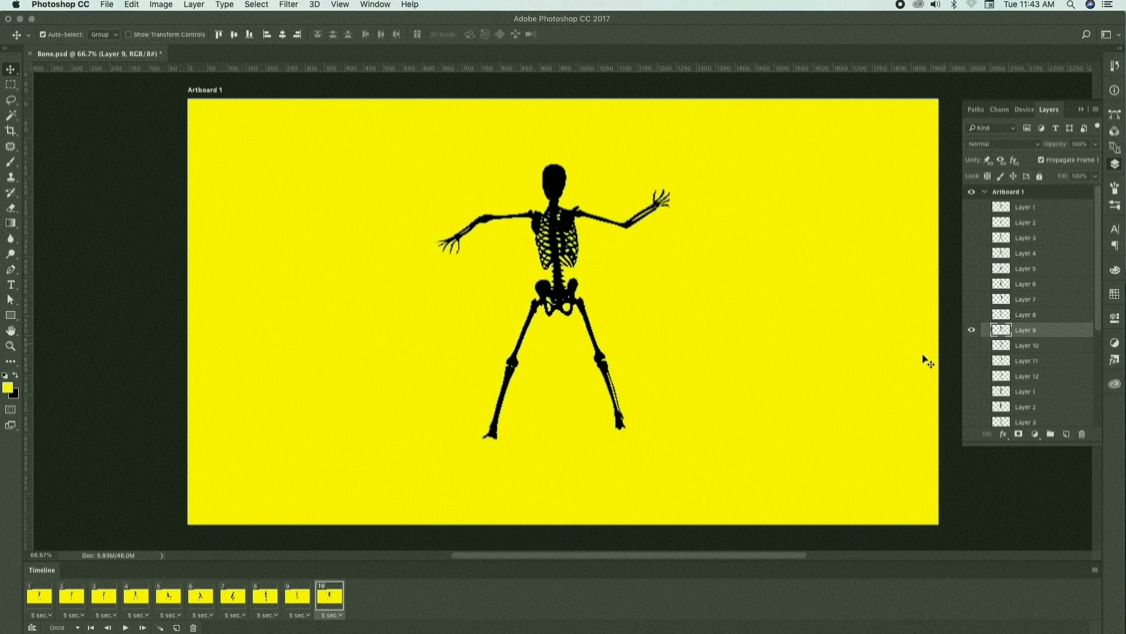
Add an eleventh frame and show Layer 10 in it in place of Layer 9
left_click(176, 628)
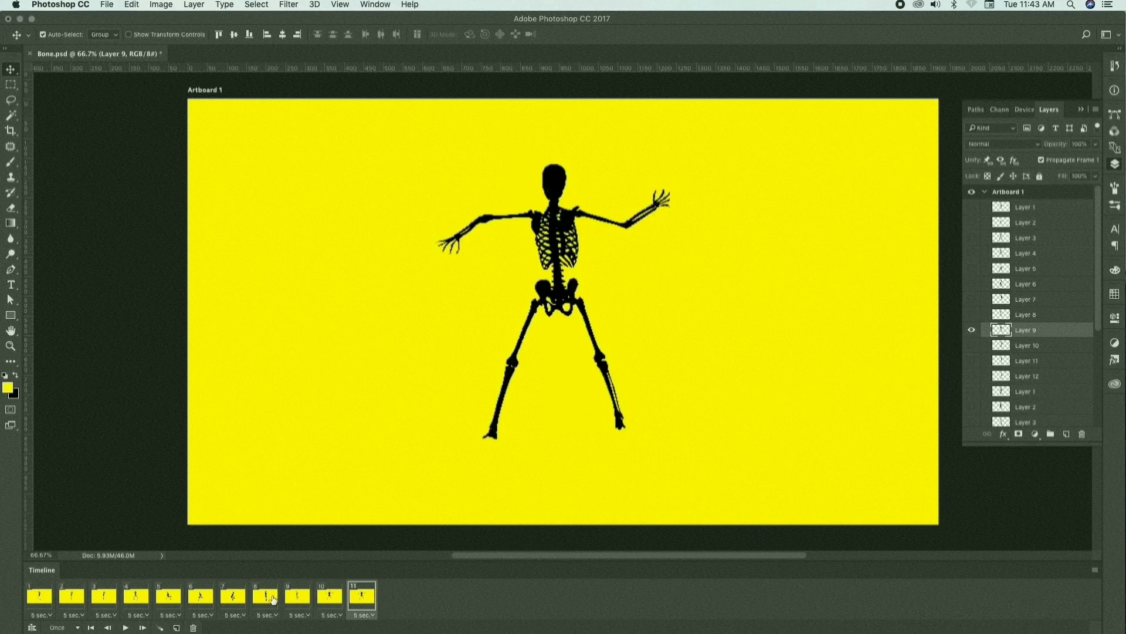
left_click(1019, 348)
left_click(972, 329)
left_click(972, 345)
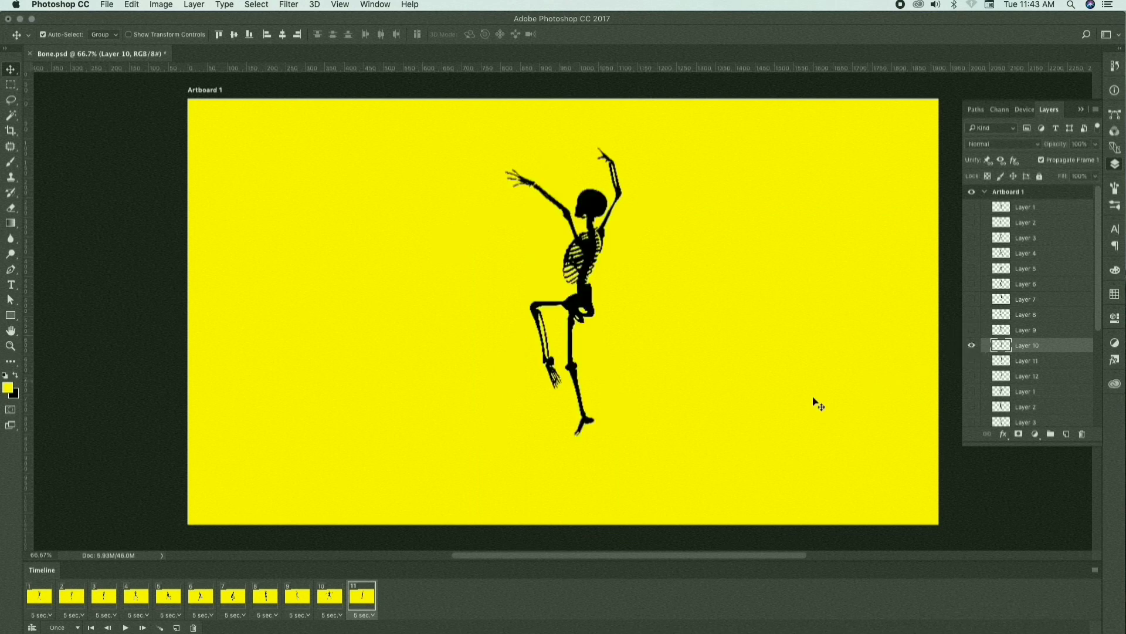
Add a twelfth frame and show Layer 11 in it in place of Layer 10
left_click(176, 628)
left_click(1011, 361)
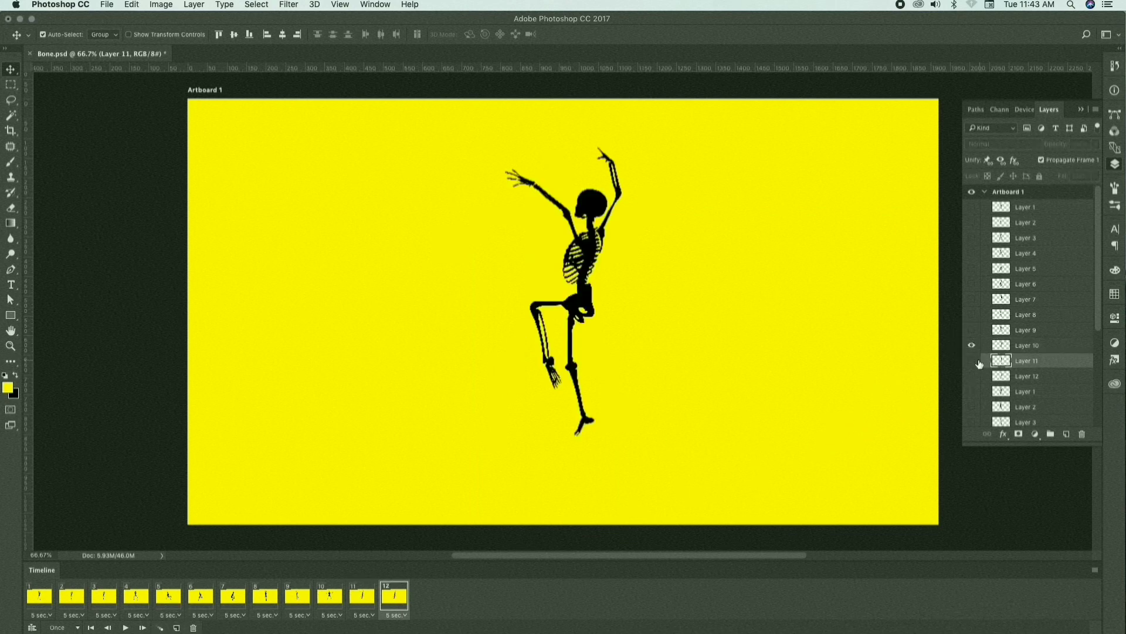
left_click(972, 360)
left_click(972, 345)
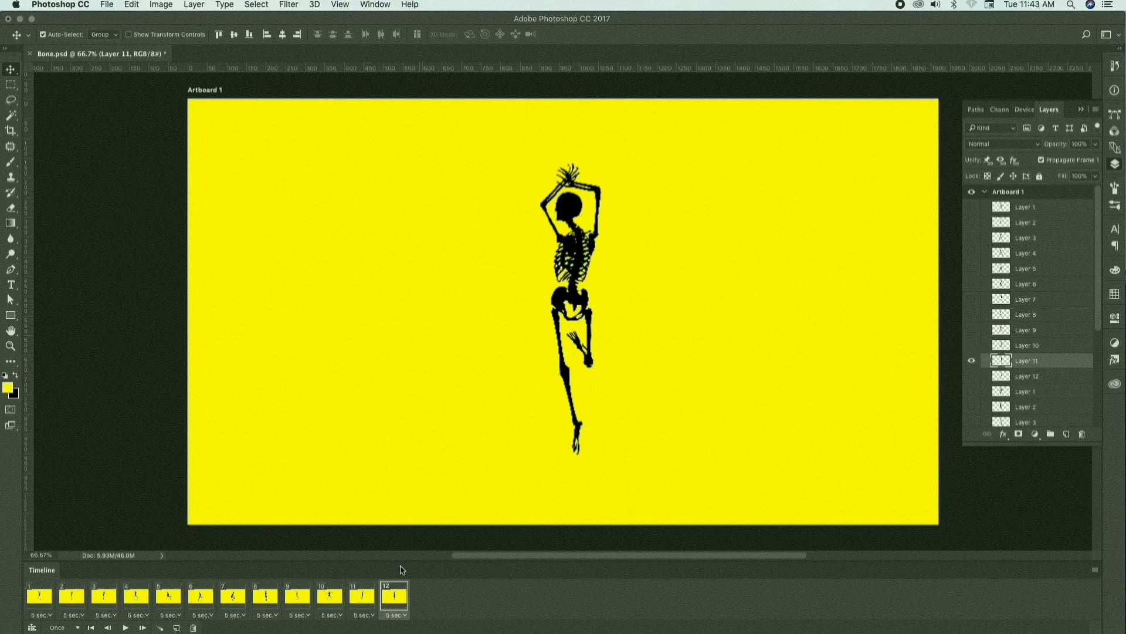
Add a thirteenth frame and show Layer 12 in it in place of Layer 11
left_click(174, 627)
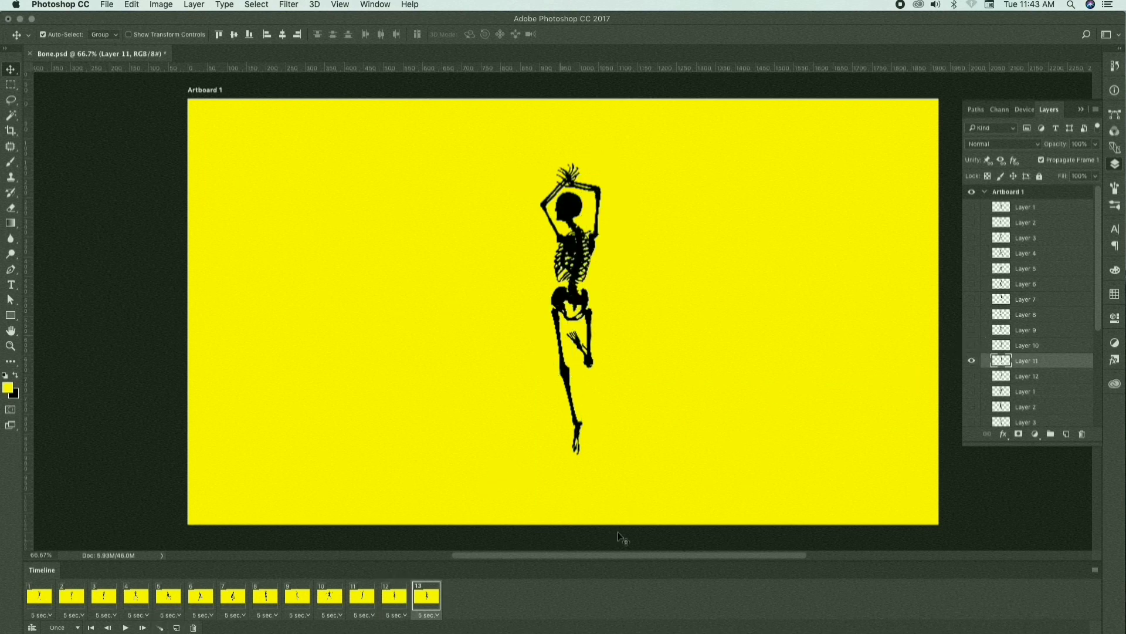
left_click(1010, 376)
left_click(972, 376)
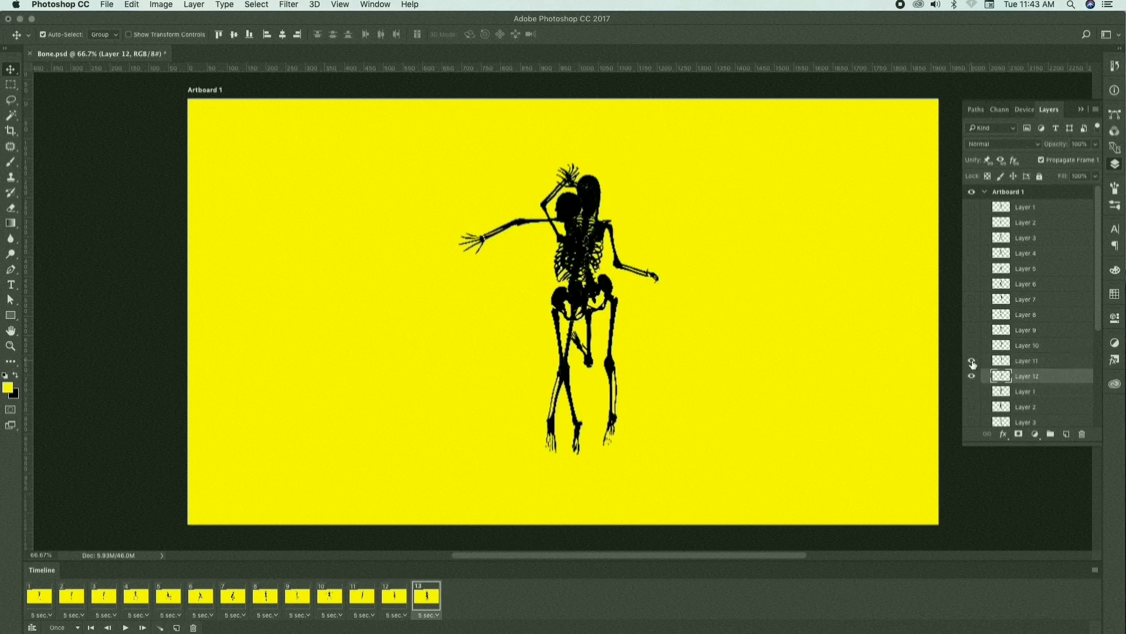
left_click(972, 361)
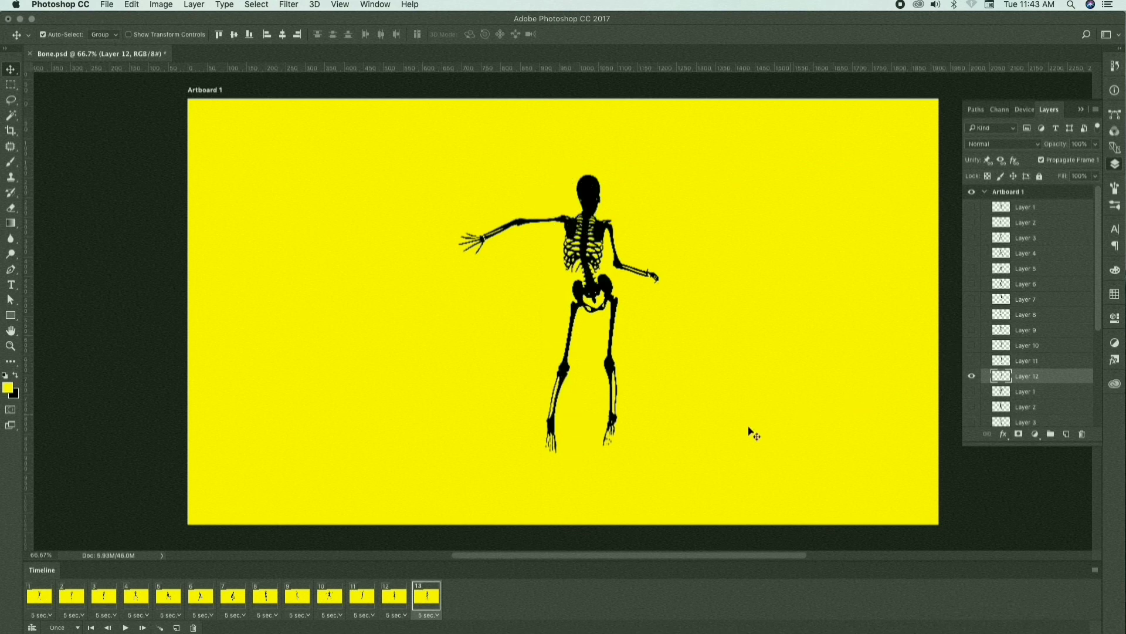
Add a fourteenth frame and show the Layer 1 directly below Layer 12 in it in place of Layer 12
left_click(177, 628)
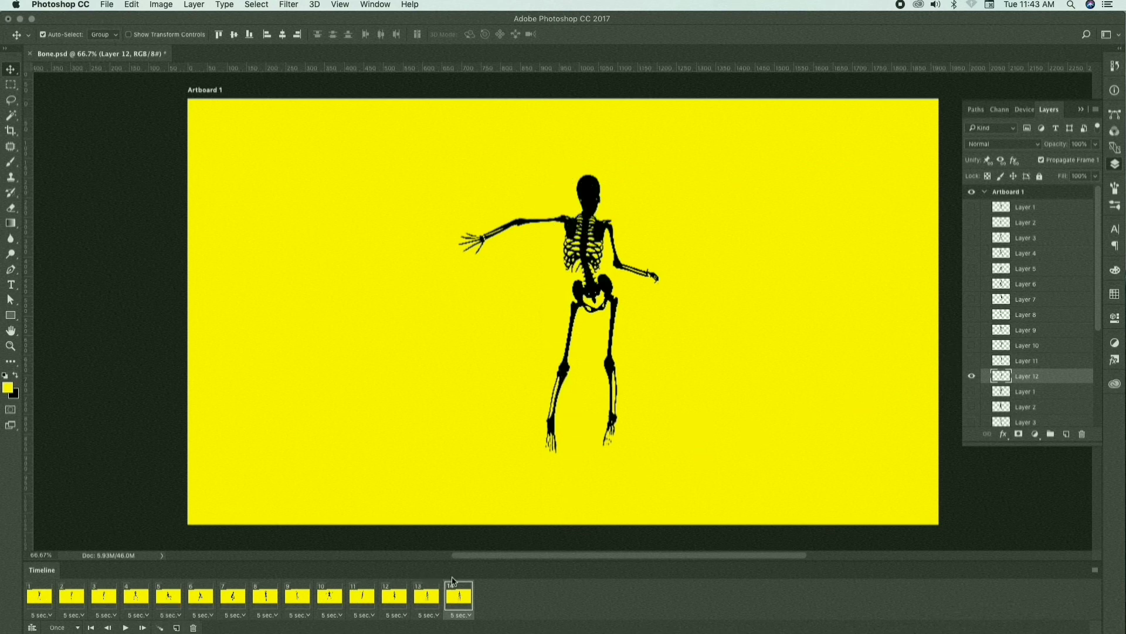
left_click(972, 391)
left_click(972, 376)
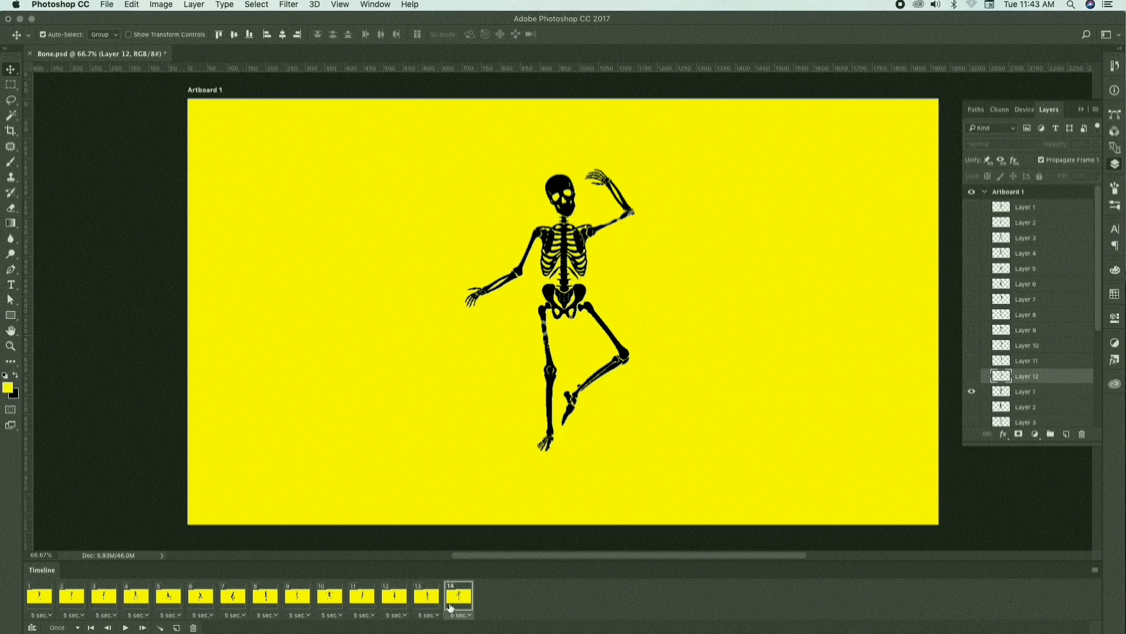
Add a fifteenth frame and show the second set's Layer 2 in it in place of that set's Layer 1
left_click(177, 629)
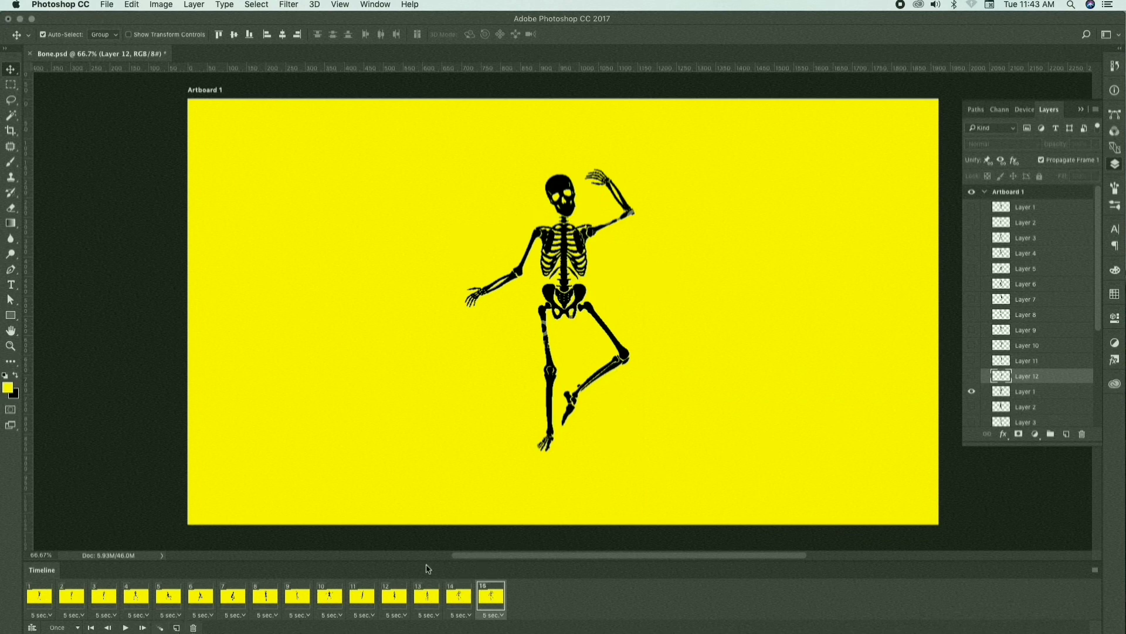
left_click(1003, 393)
left_click(972, 407)
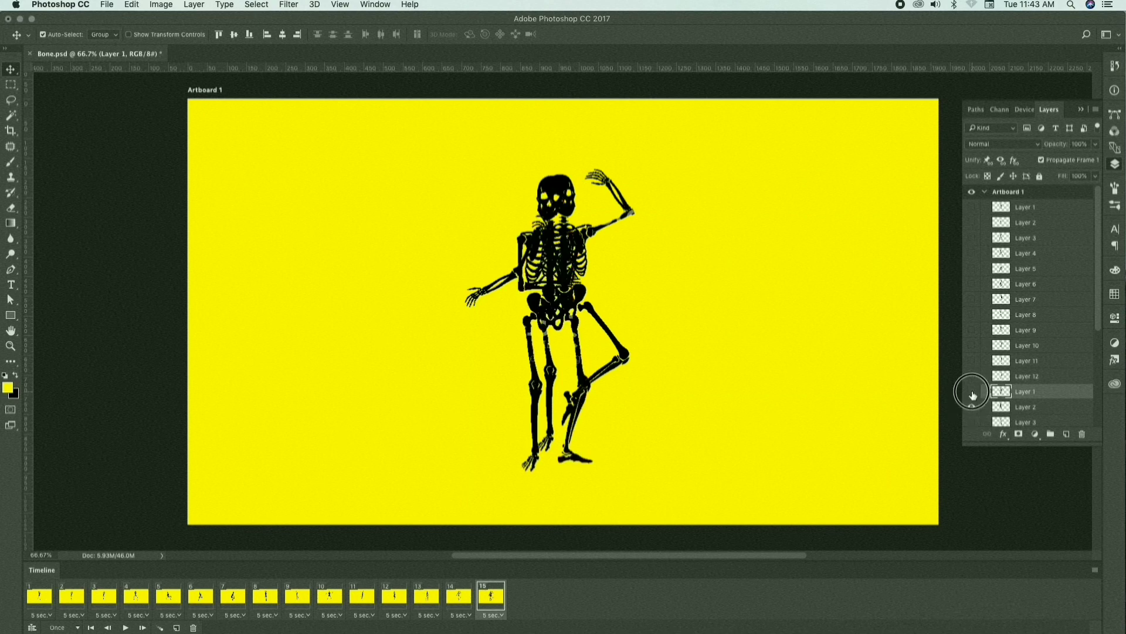
left_click(971, 392)
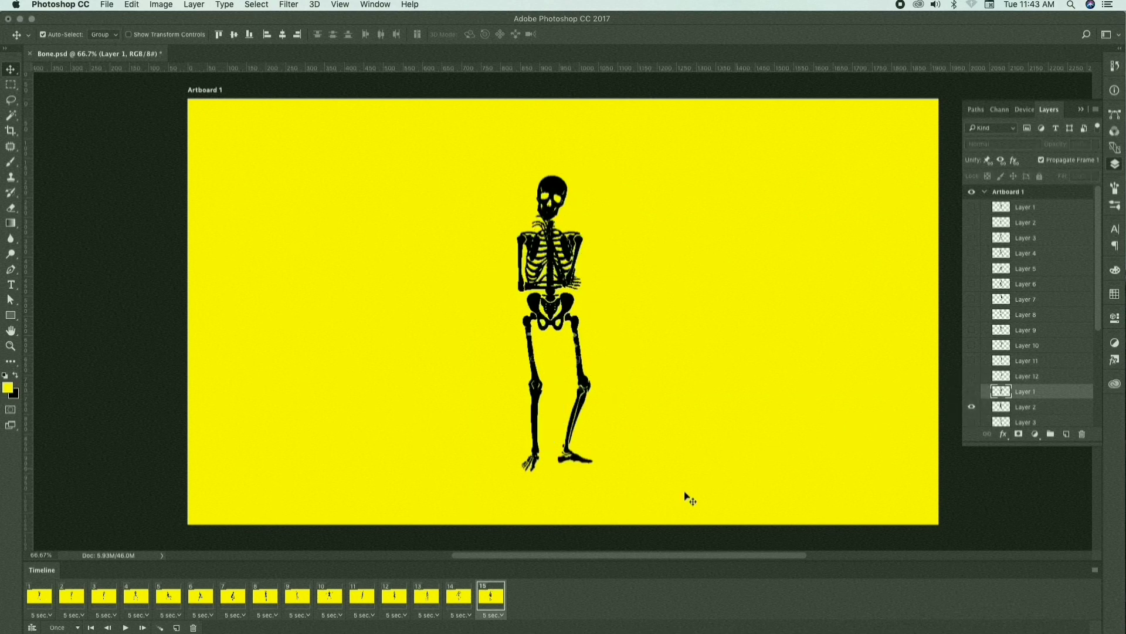
Add a sixteenth frame and show the second set's Layer 3 in it in place of Layer 2
left_click(176, 627)
left_click(1036, 401)
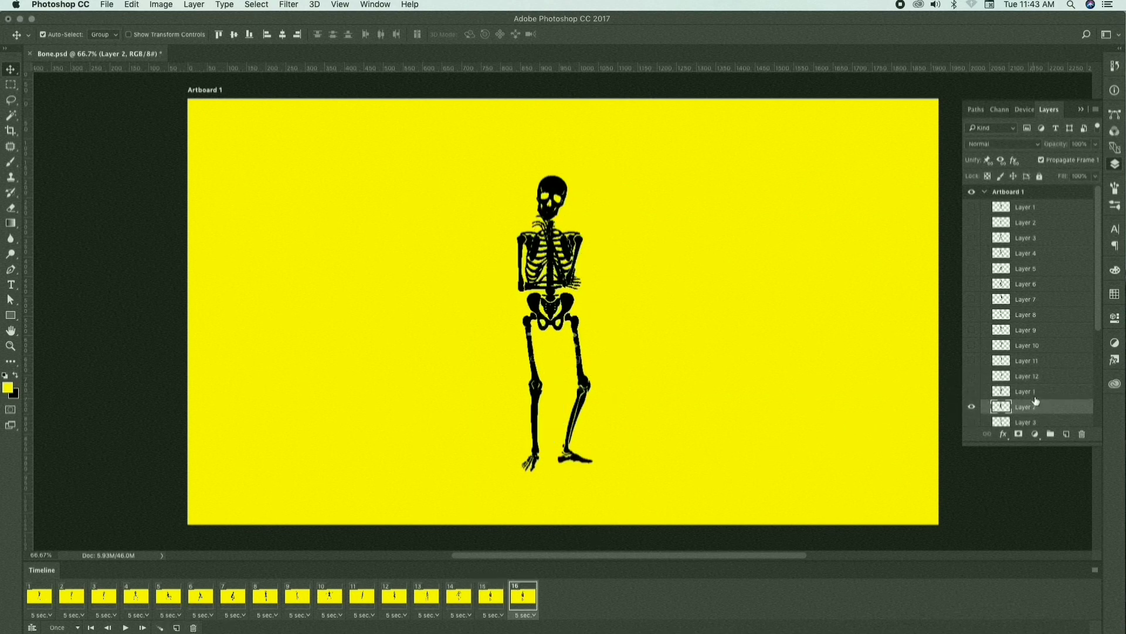
scroll(1030, 390, "down", 5)
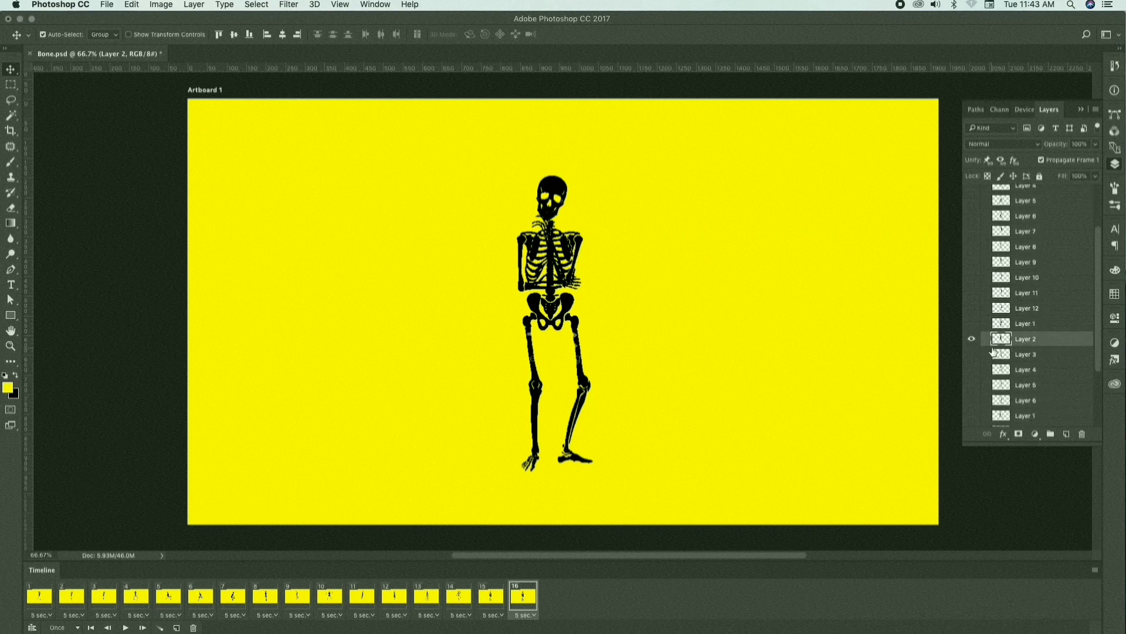
left_click(972, 355)
left_click(972, 339)
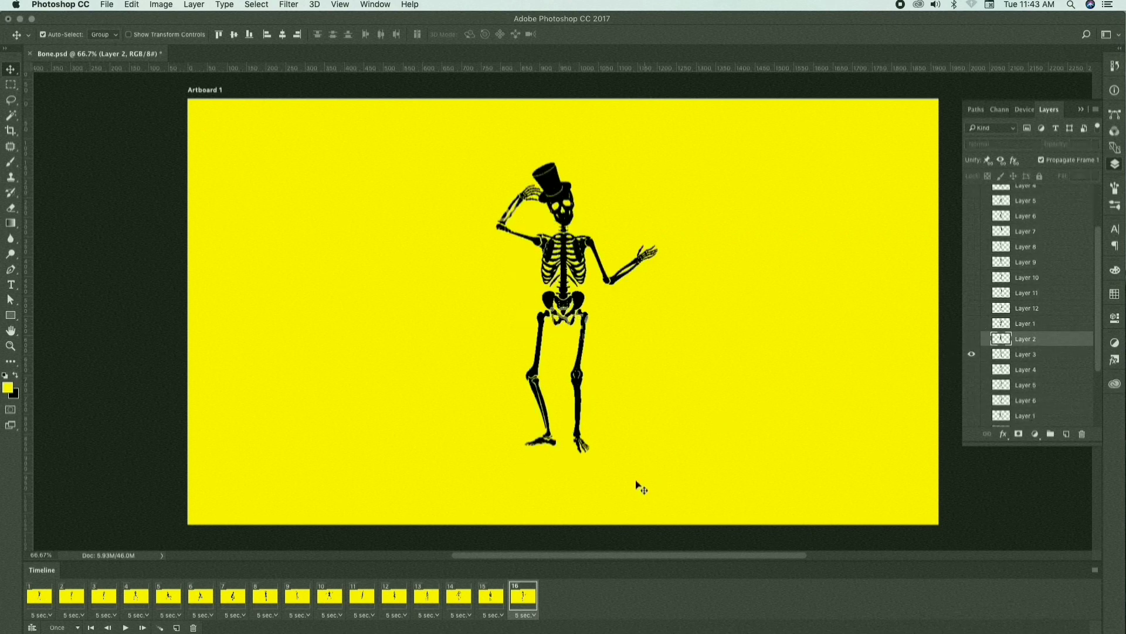
Add a seventeenth frame and show the second set's Layer 4 in it in place of Layer 3
left_click(177, 628)
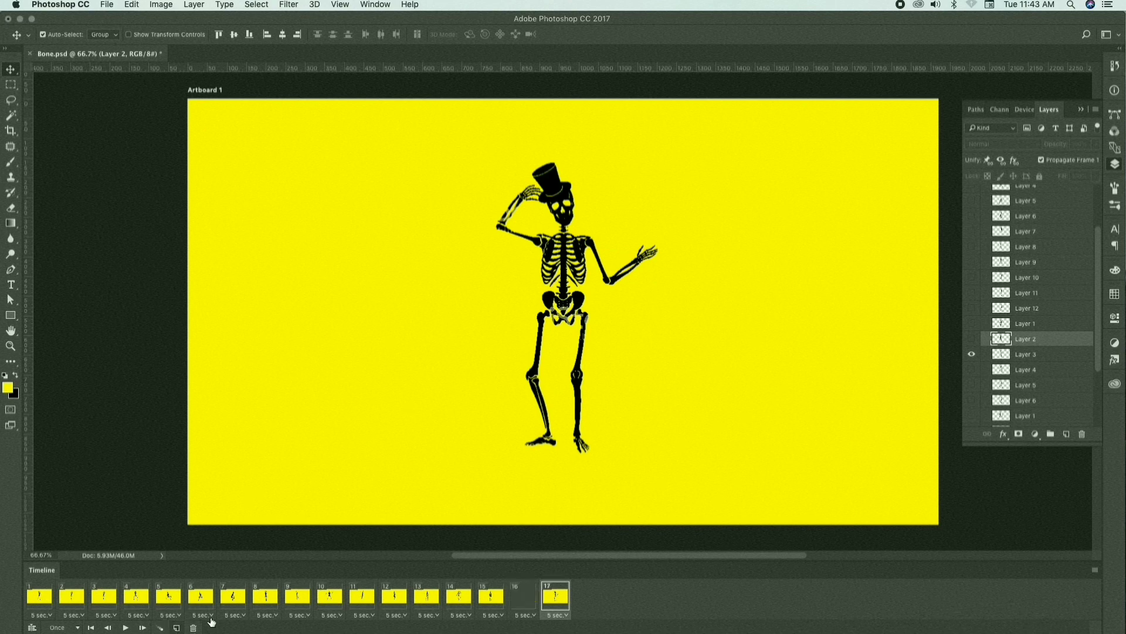
left_click(1028, 358)
left_click(1014, 369)
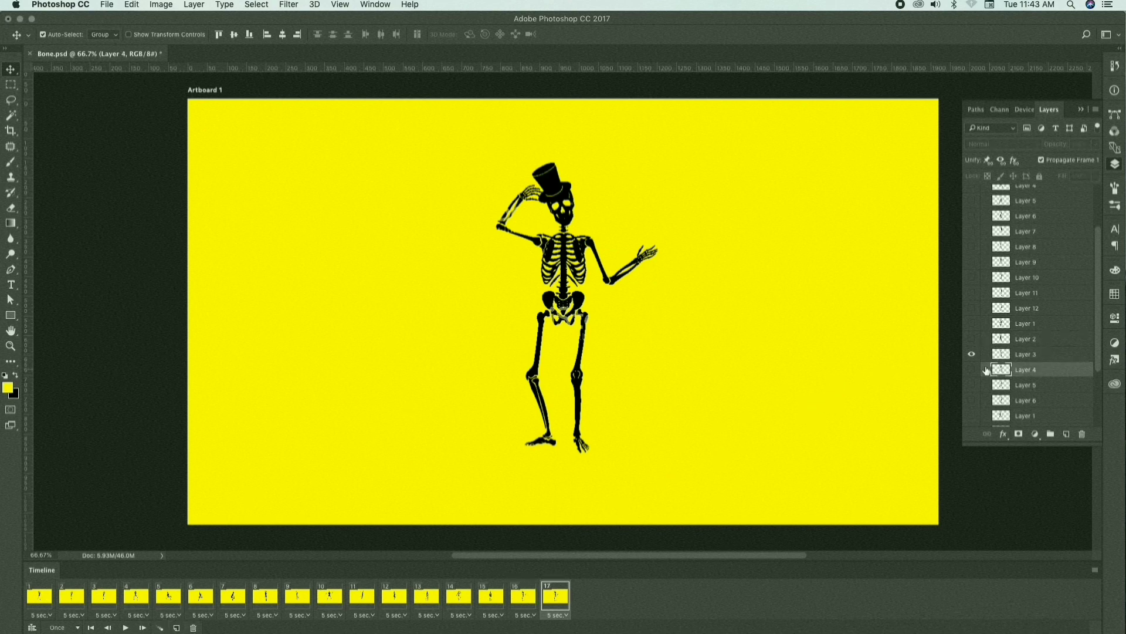
left_click(972, 354)
left_click(971, 370)
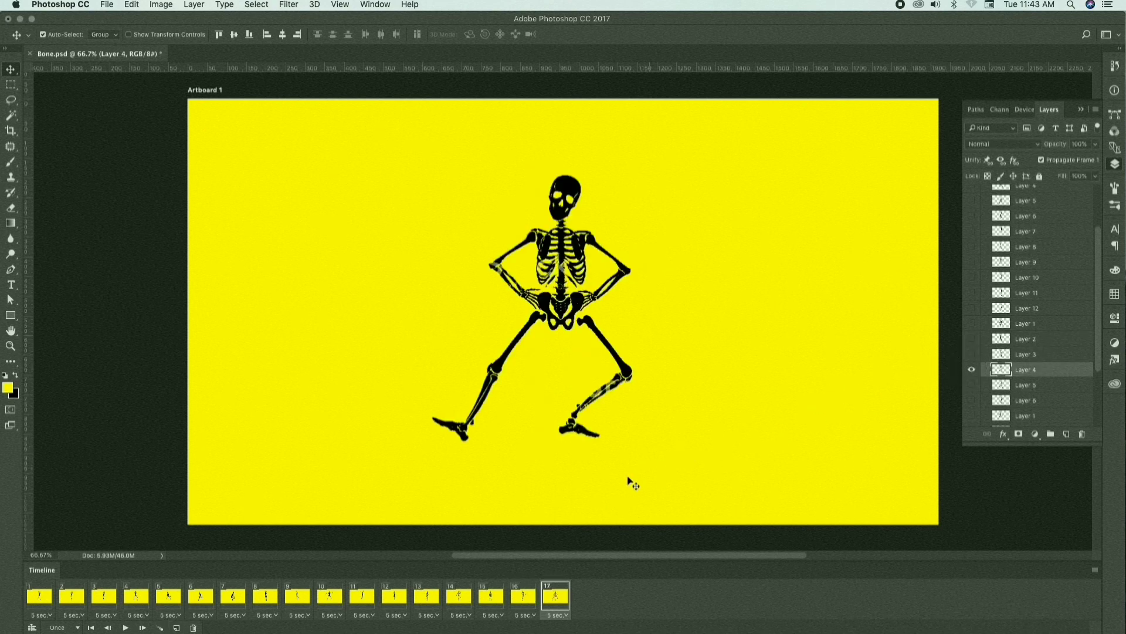
Add an eighteenth frame and show the second set's Layer 5 in it in place of Layer 4
left_click(178, 627)
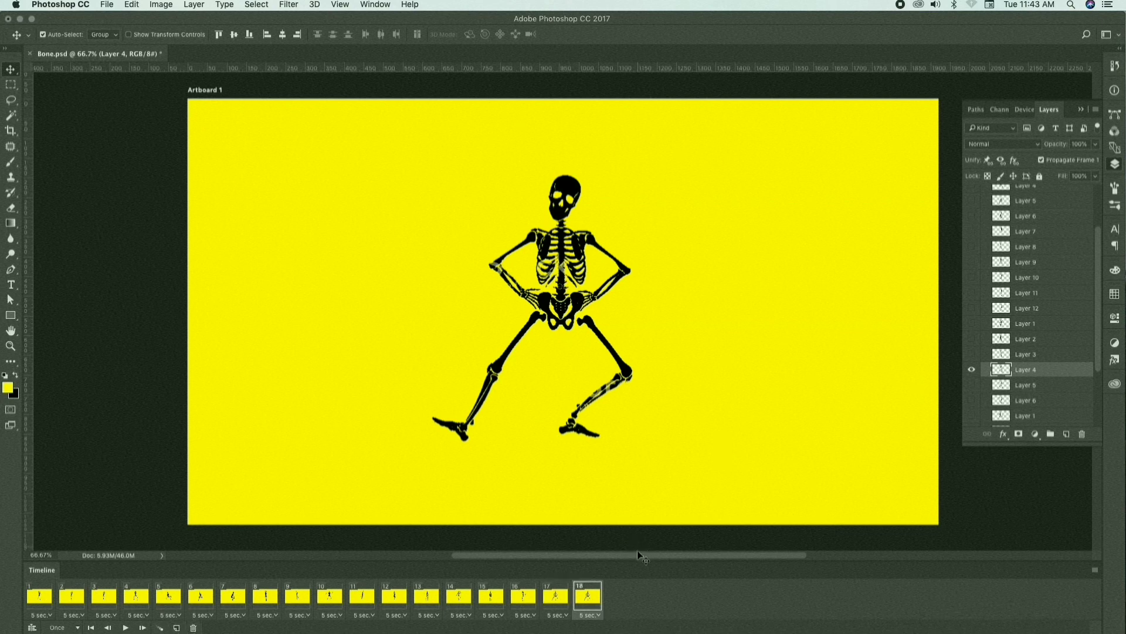
left_click(972, 370)
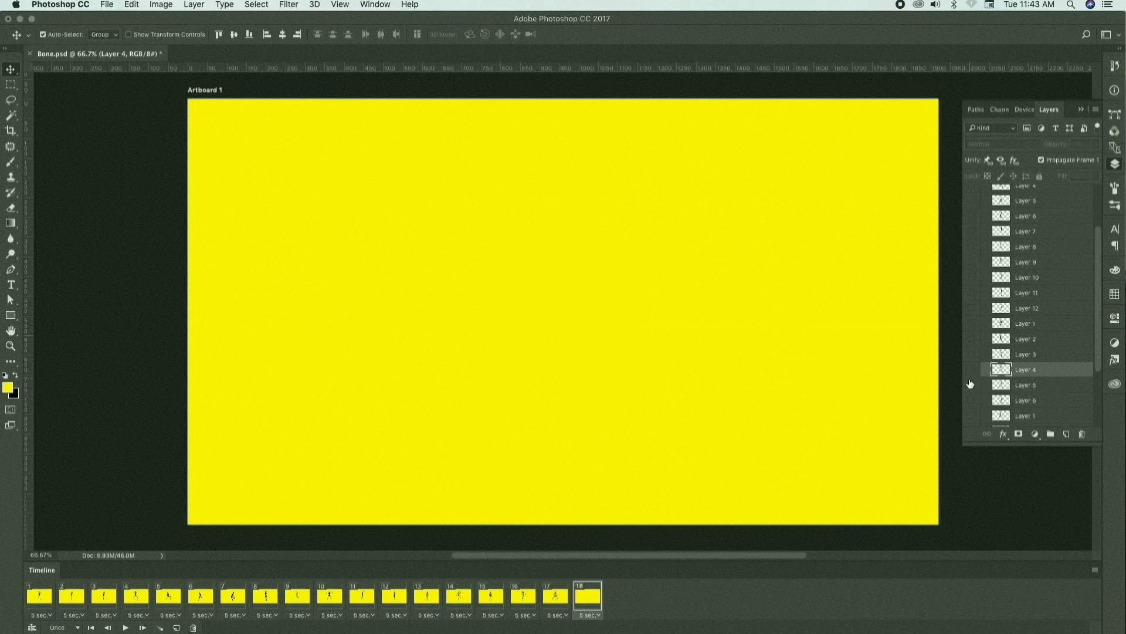
left_click(971, 385)
left_click(1018, 387)
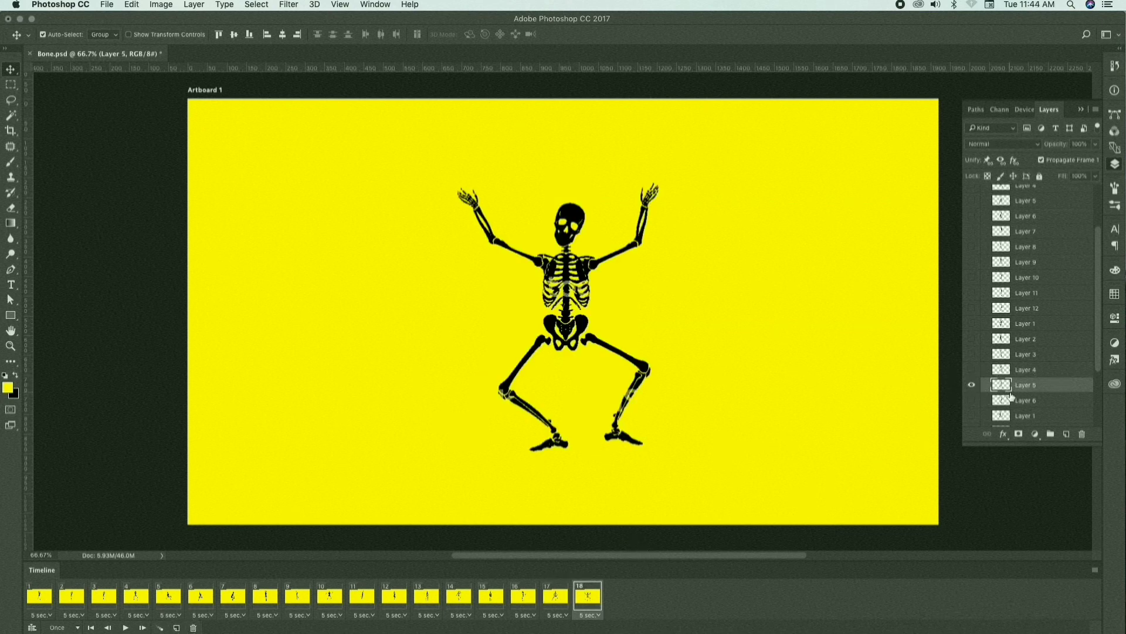
Add a nineteenth frame and show the second set's Layer 6 in it in place of Layer 5
left_click(1006, 402)
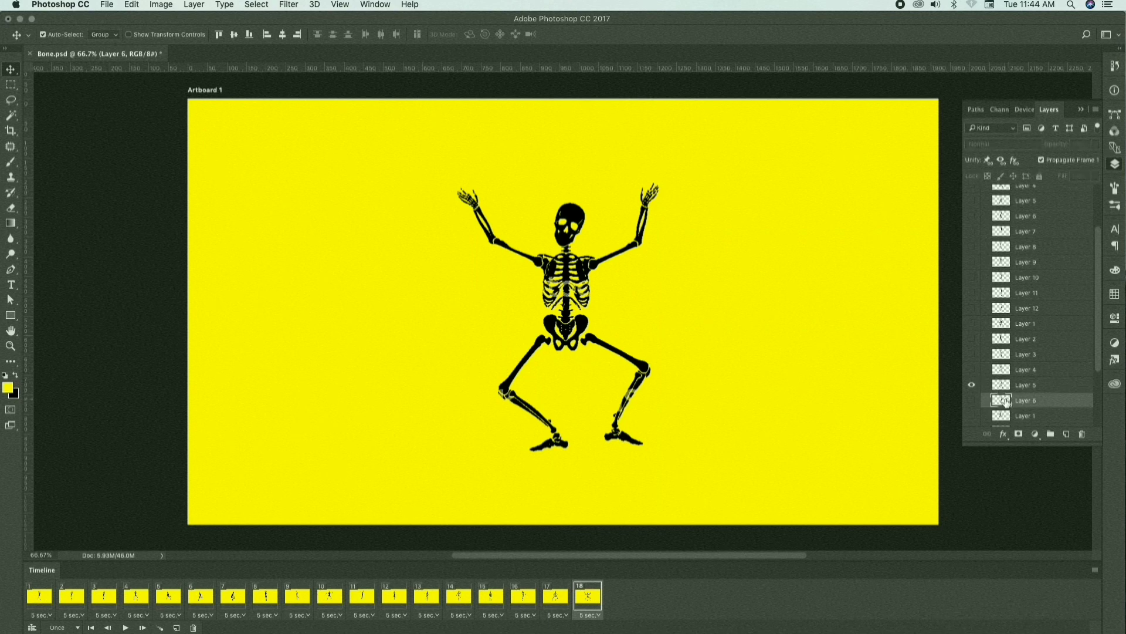
left_click(176, 627)
left_click(972, 401)
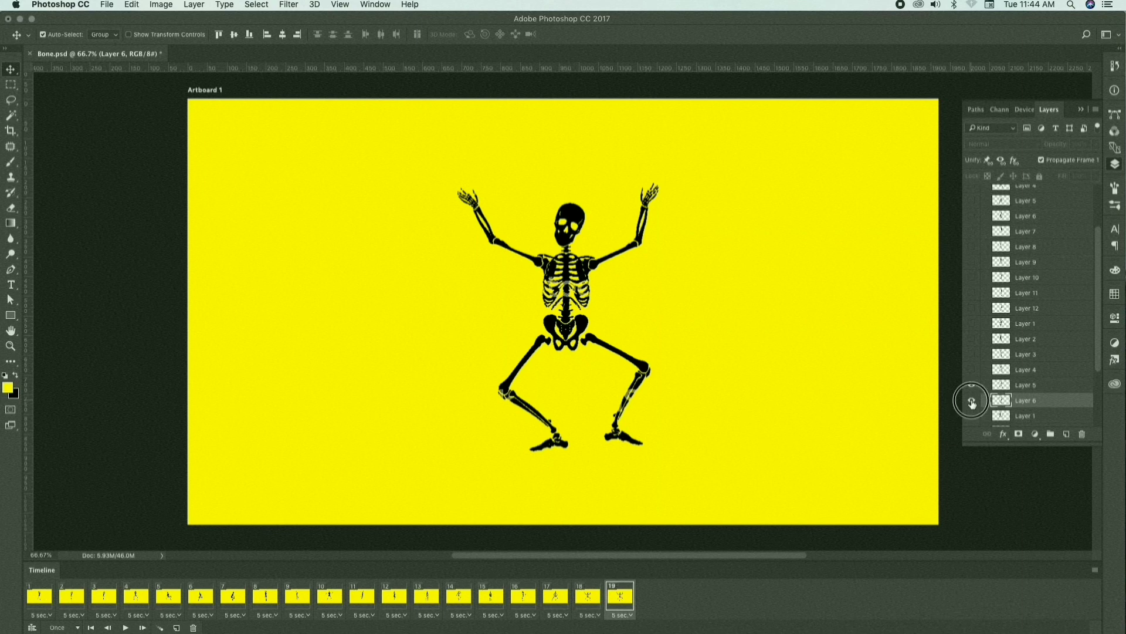
left_click(971, 386)
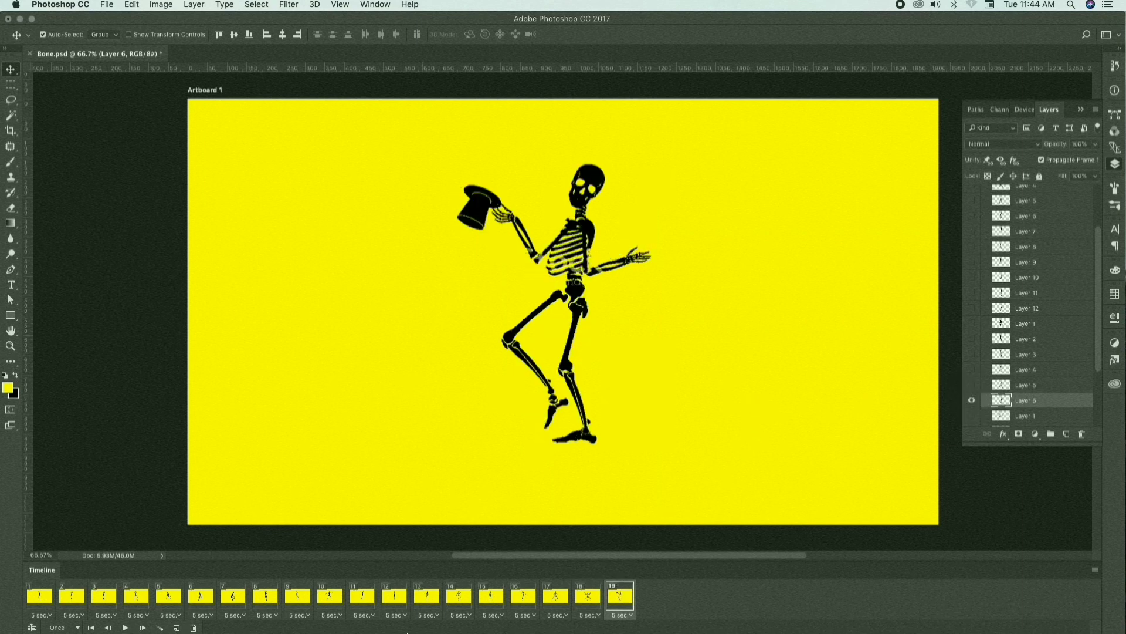
Add a twentieth frame and show the third set's Layer 1, below the second set's Layer 6, in place of Layer 6
left_click(176, 628)
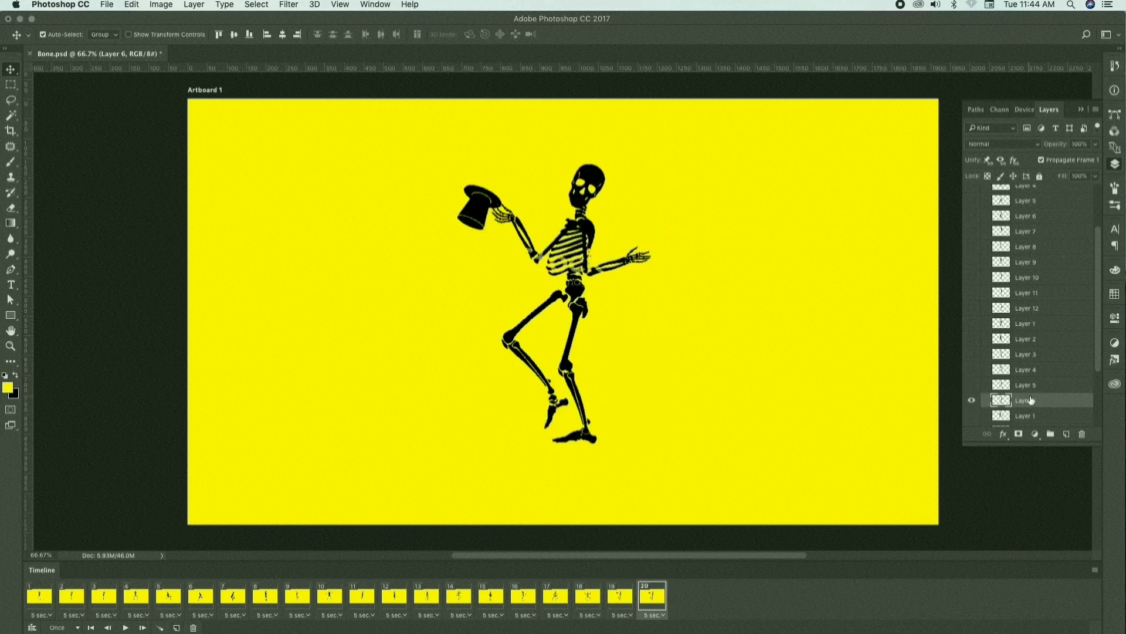
scroll(1031, 400, "down", 2)
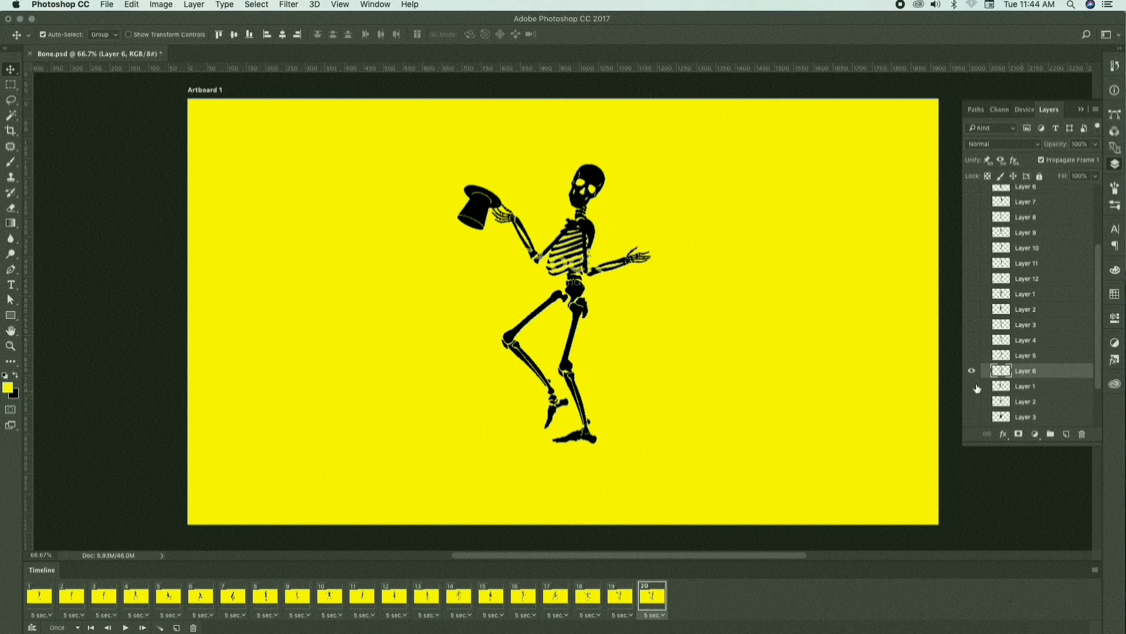
left_click(1030, 385)
left_click(972, 385)
left_click(971, 370)
Add a twenty-first frame and show the third set's Layer 2 in it in place of Layer 1
scroll(674, 448, "down", 3)
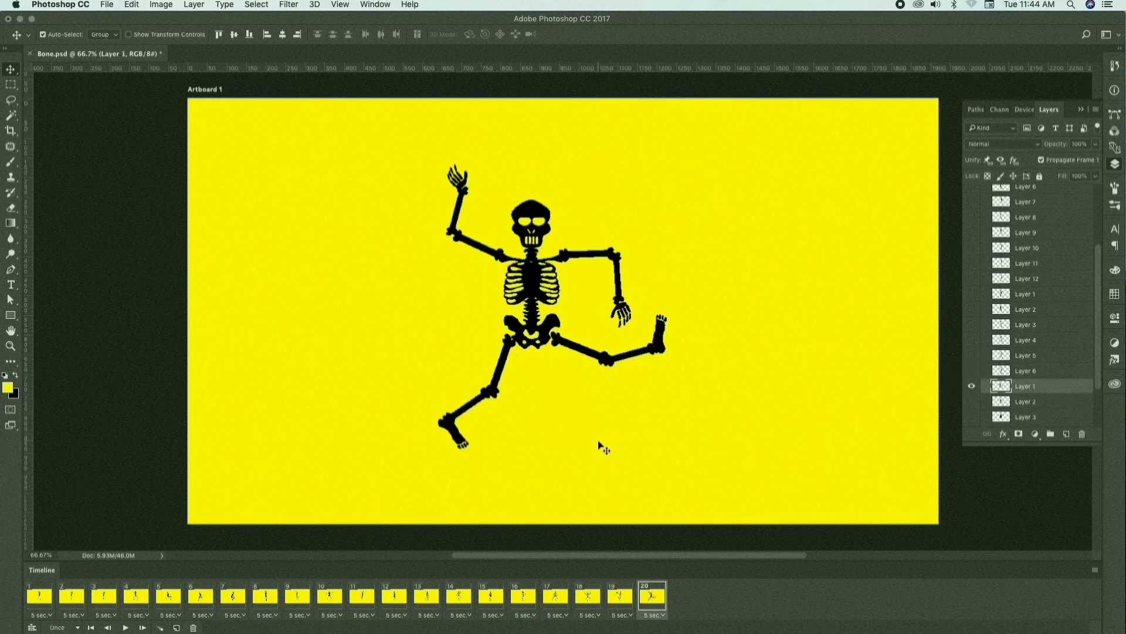
left_click(176, 627)
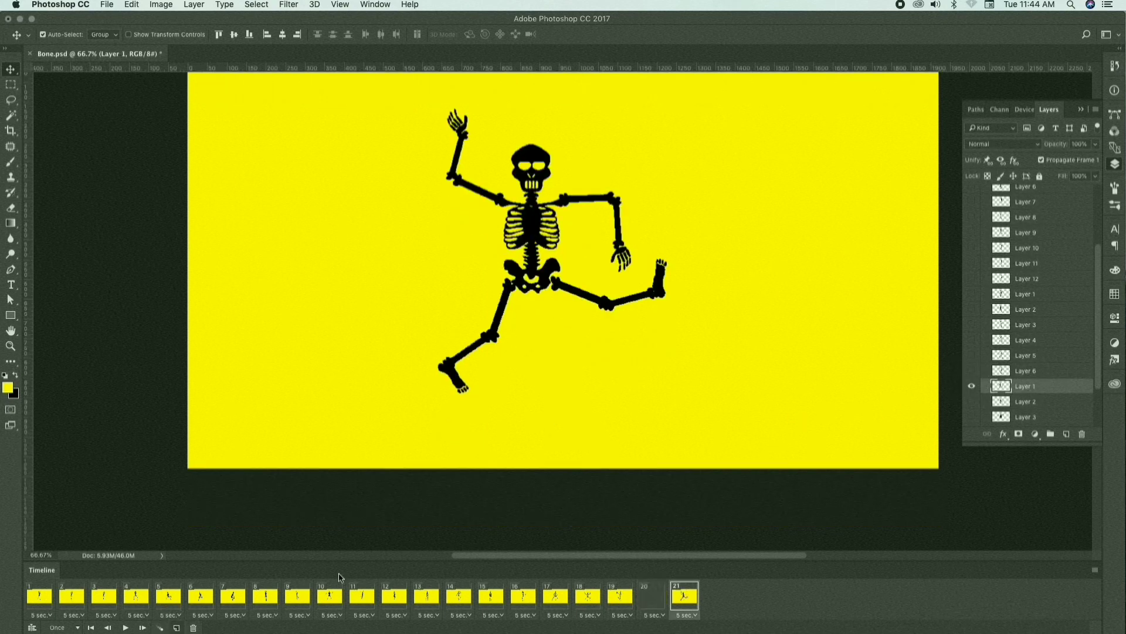
left_click(1014, 402)
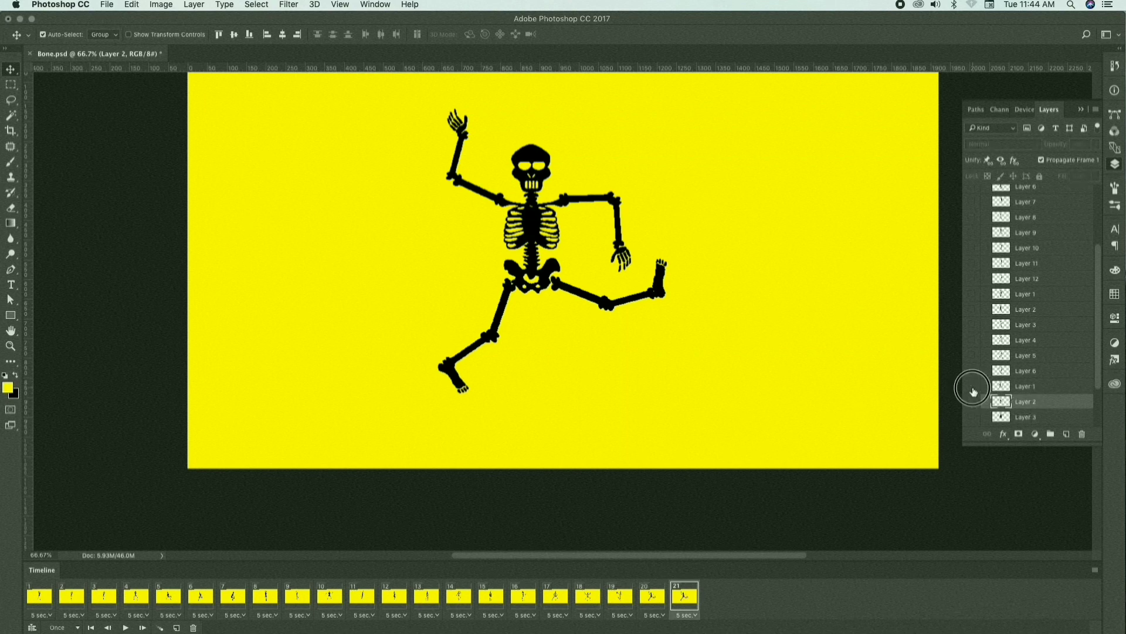
left_click(971, 385)
left_click(971, 401)
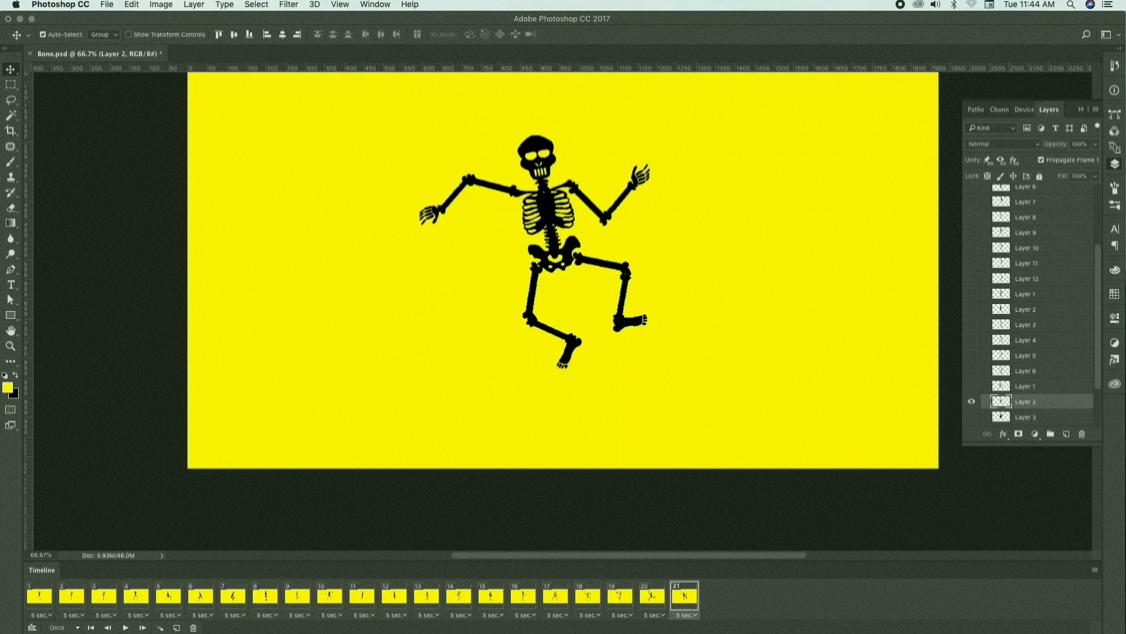
Add a twenty-second frame and show the third set's Layer 3 in it in place of Layer 2
left_click(176, 628)
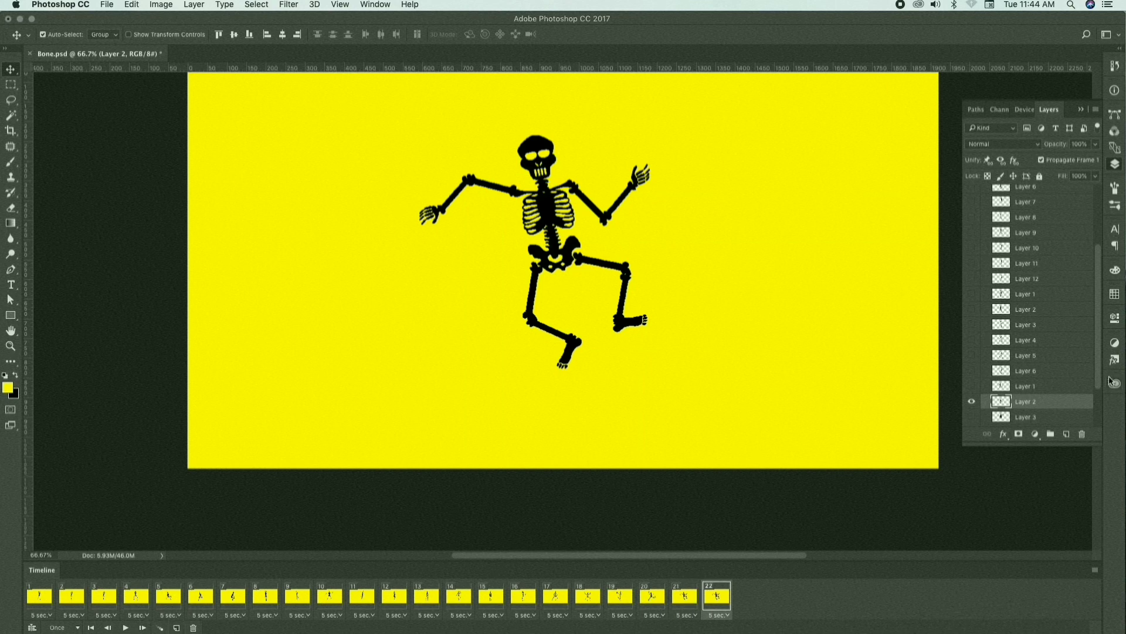
left_click(972, 401)
left_click(972, 416)
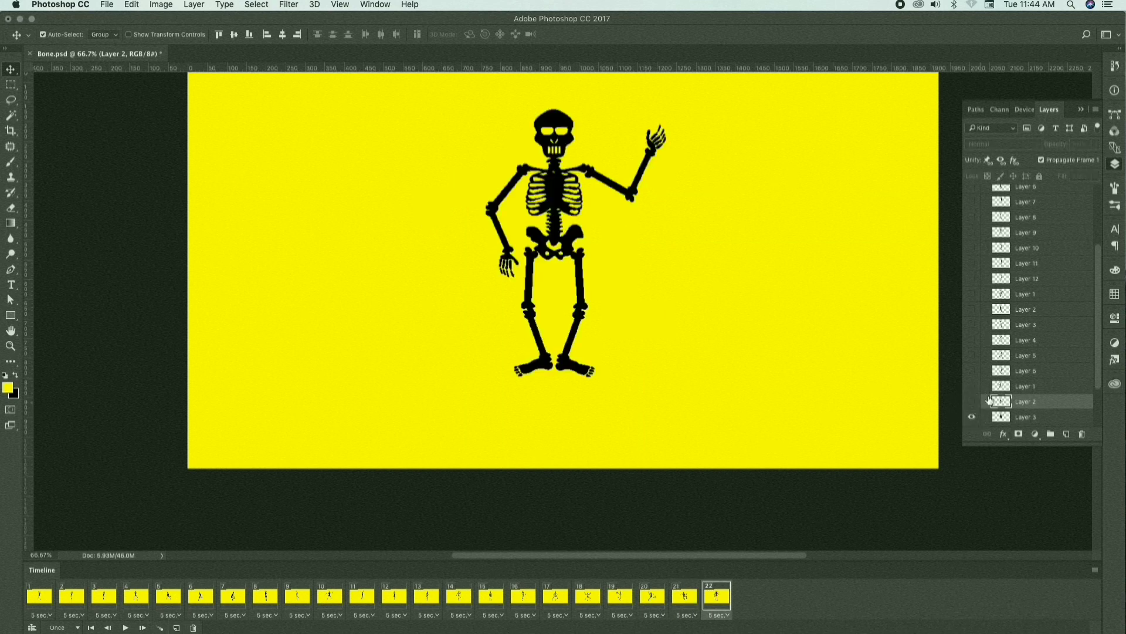
Add a twenty-third frame and show the third set's Layer 4 in it in place of Layer 3
scroll(1009, 383, "down", 3)
left_click(1011, 374)
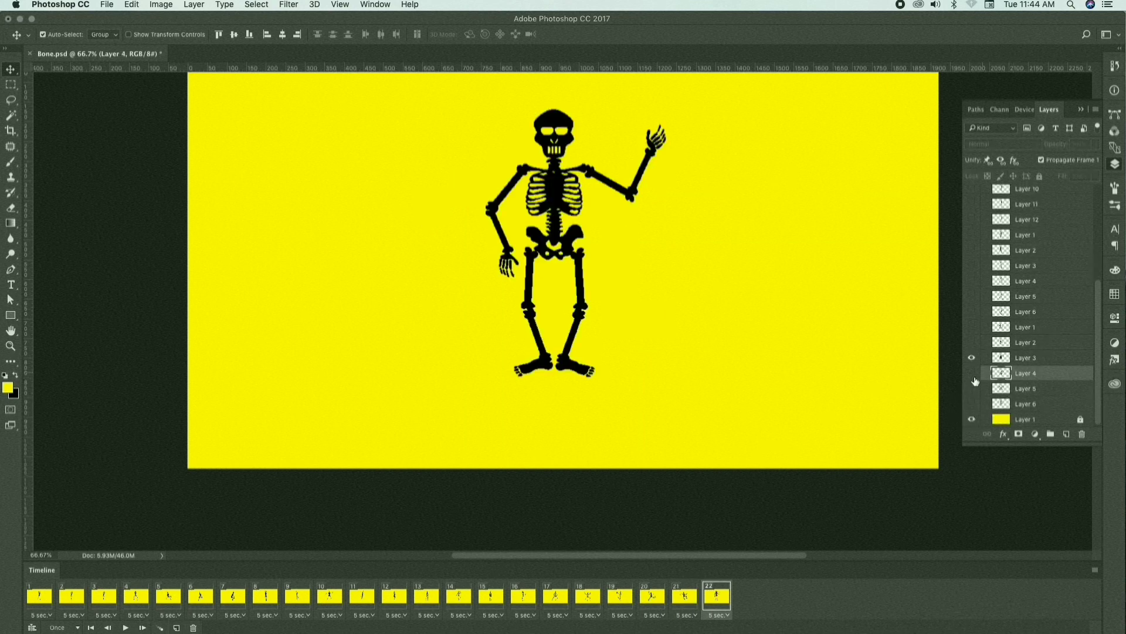
left_click(176, 628)
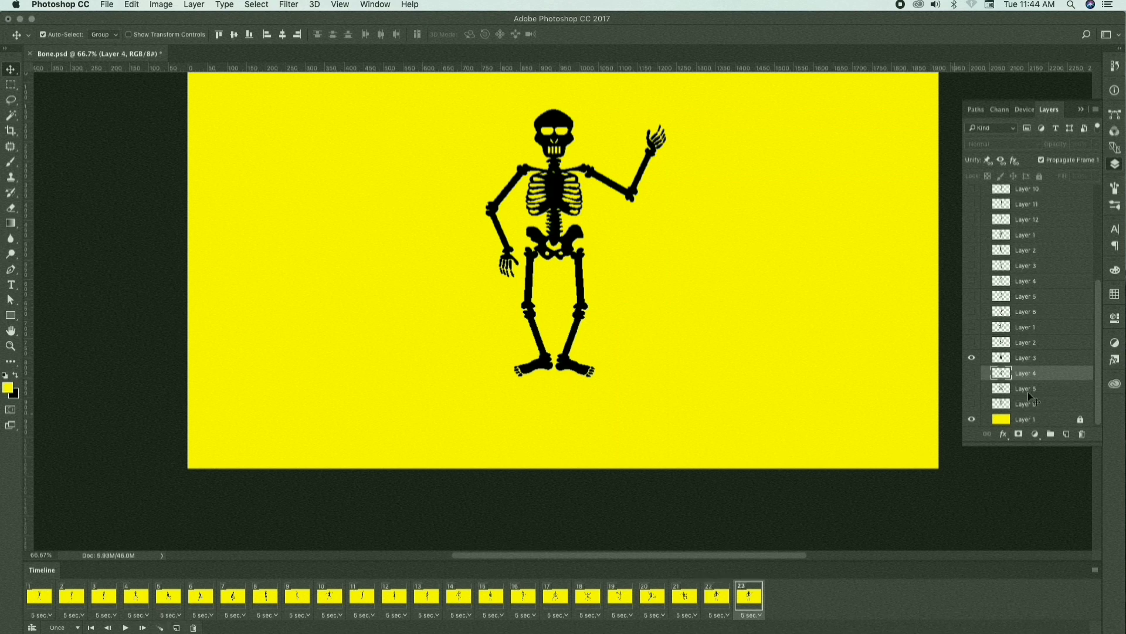
left_click(972, 373)
left_click(971, 357)
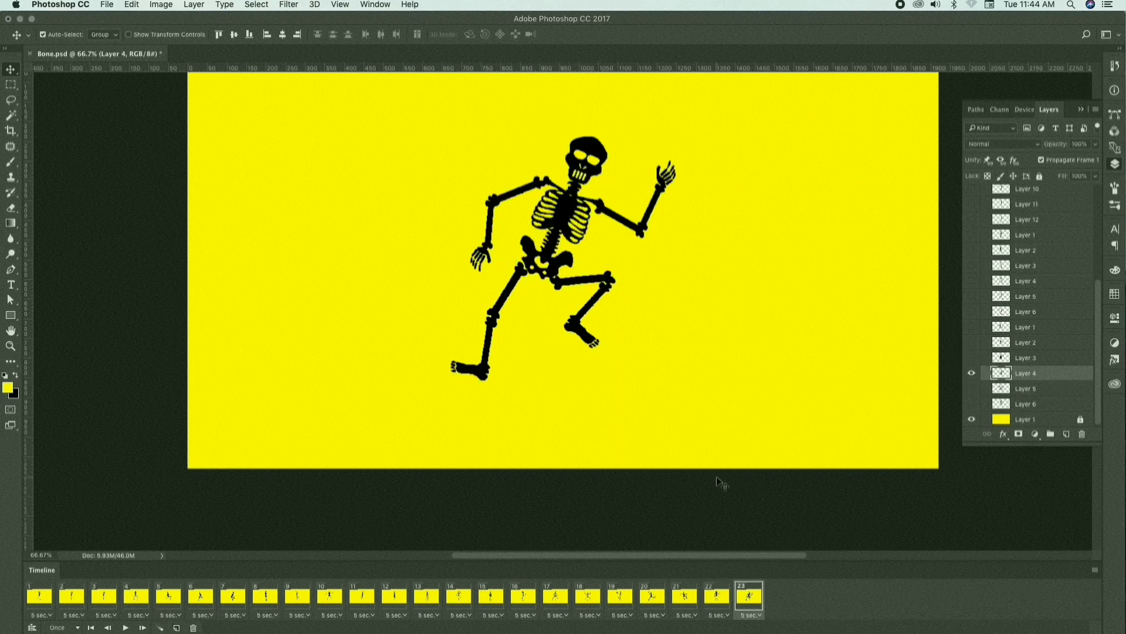
Add a twenty-fourth frame and show the third set's Layer 5 in it in place of Layer 4
left_click(176, 628)
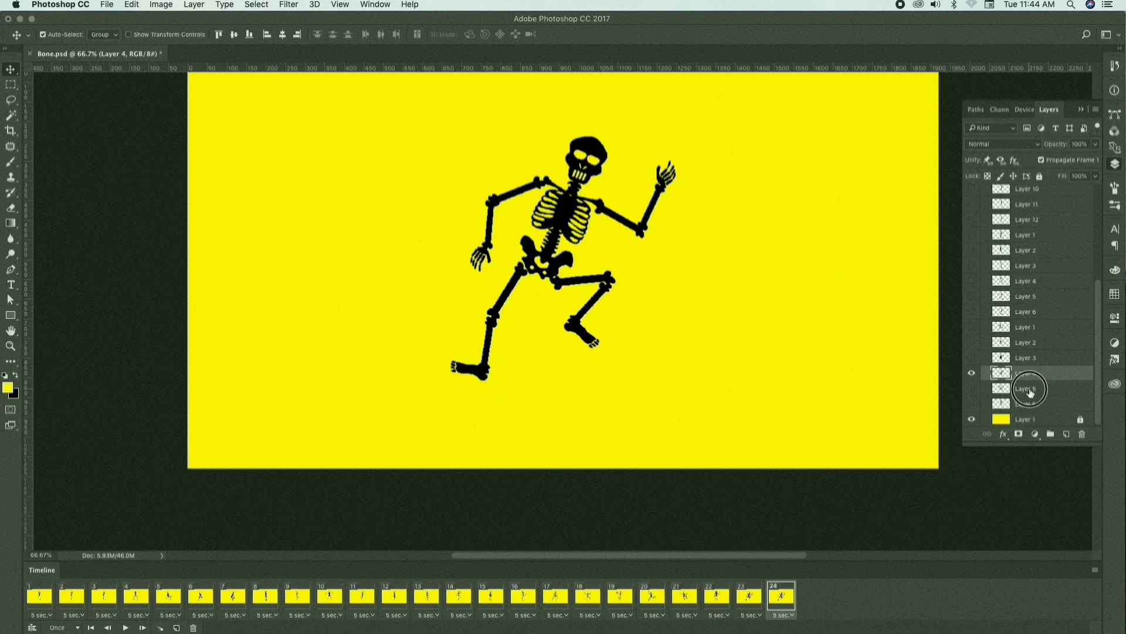
left_click(999, 389)
left_click(972, 388)
left_click(972, 375)
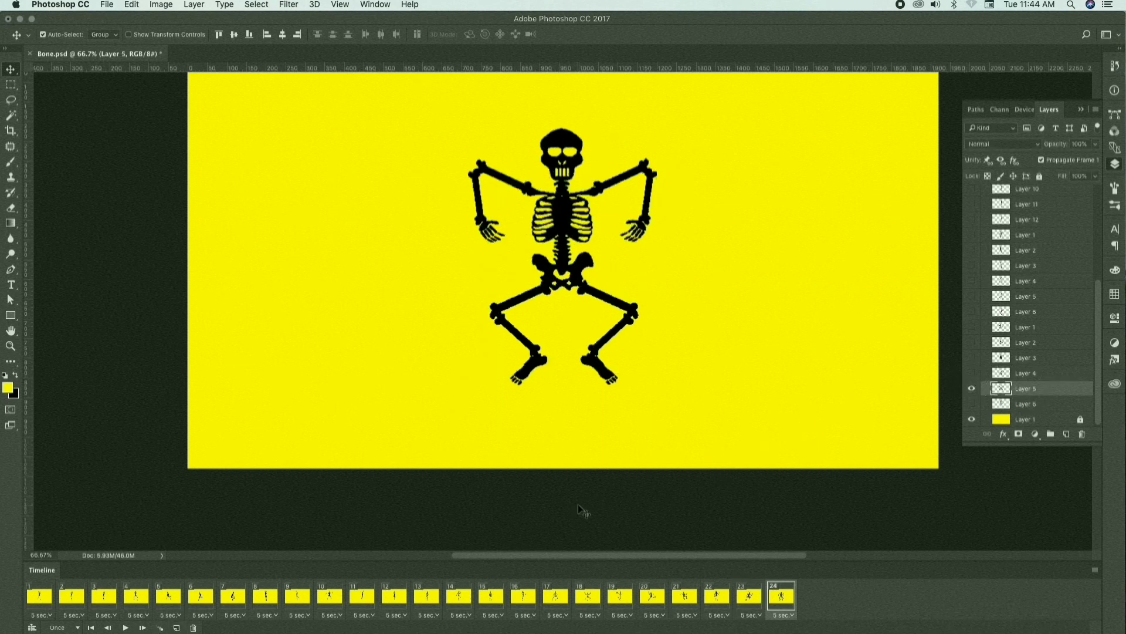
Add a twenty-fifth frame and show the third set's Layer 6 in it in place of Layer 5
left_click(176, 628)
left_click(1021, 404)
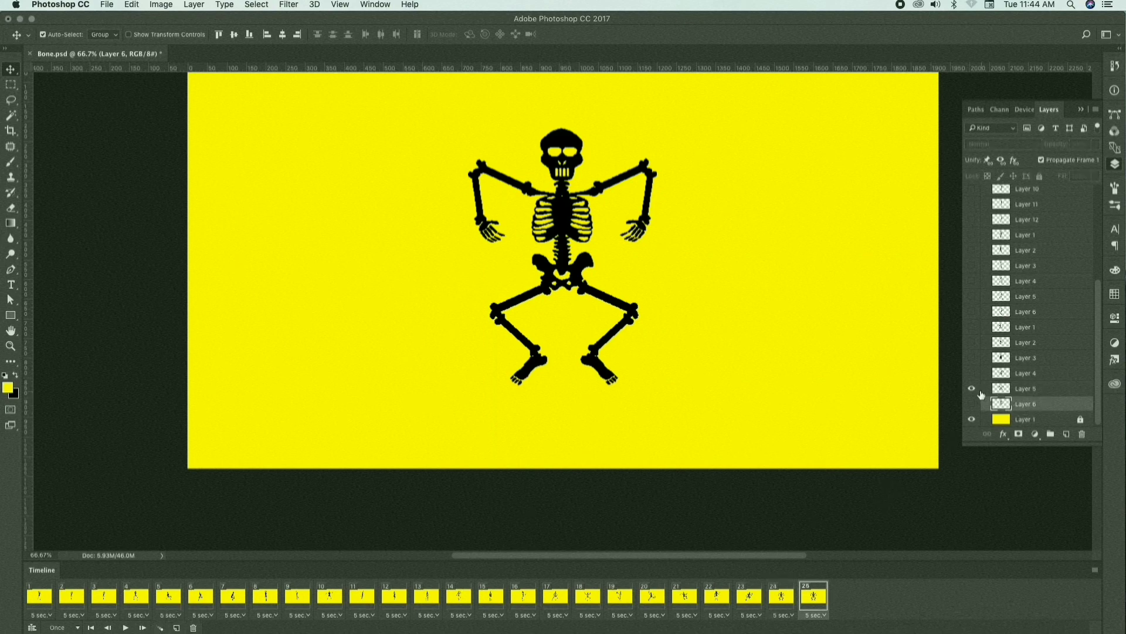
left_click(972, 389)
left_click(972, 404)
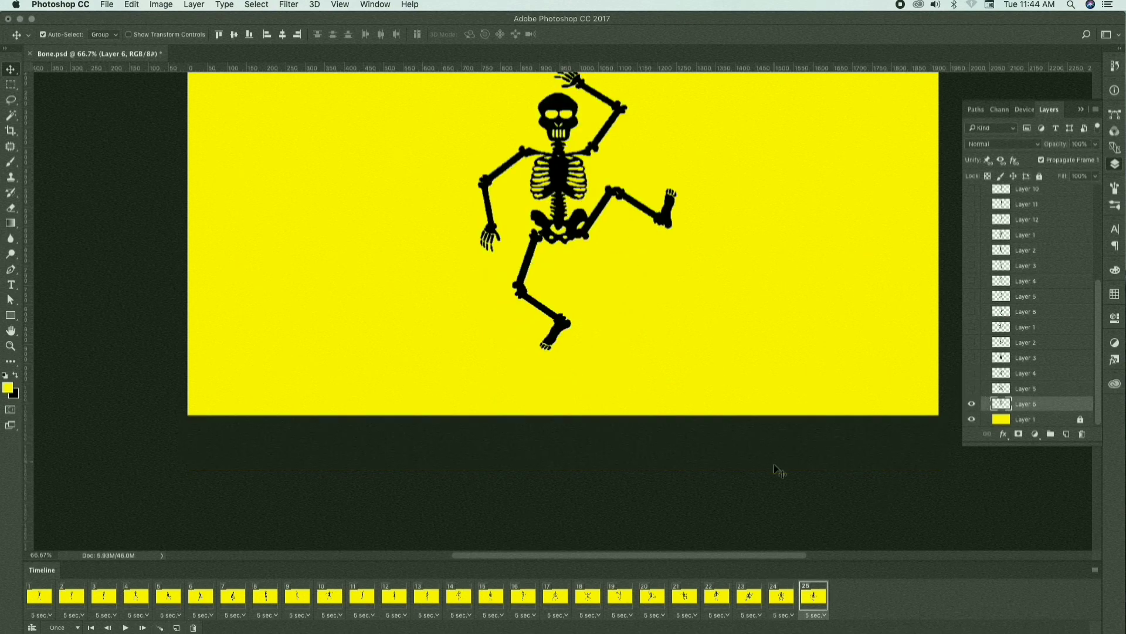
Play the frame animation to preview its timing, then stop it
scroll(737, 501, "up", 3)
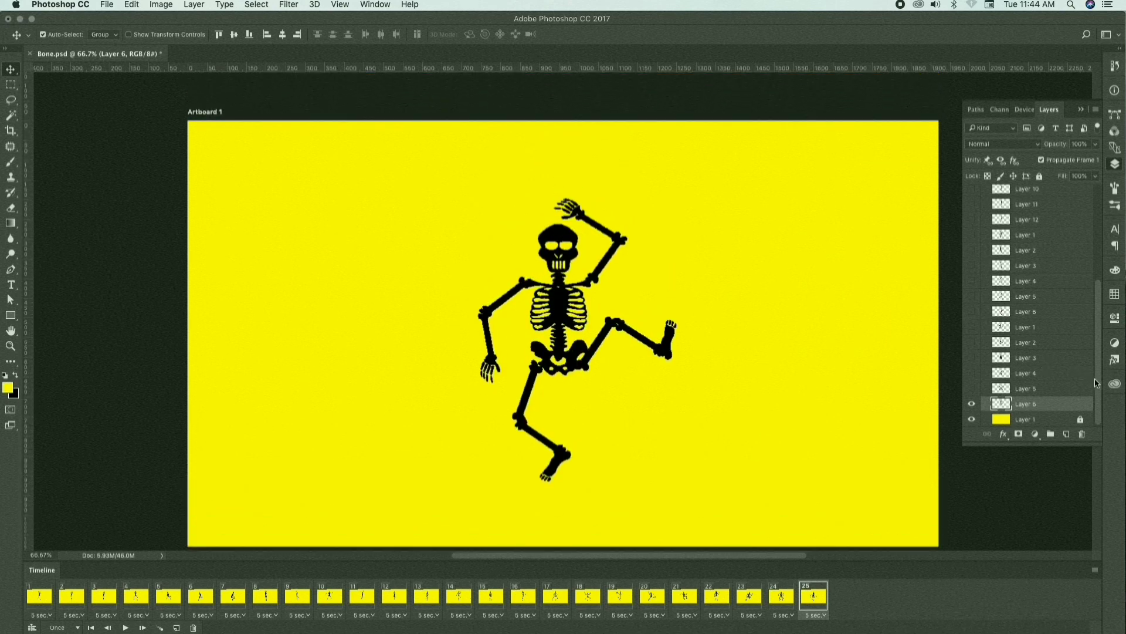
left_click_drag(1098, 384, 1108, 253)
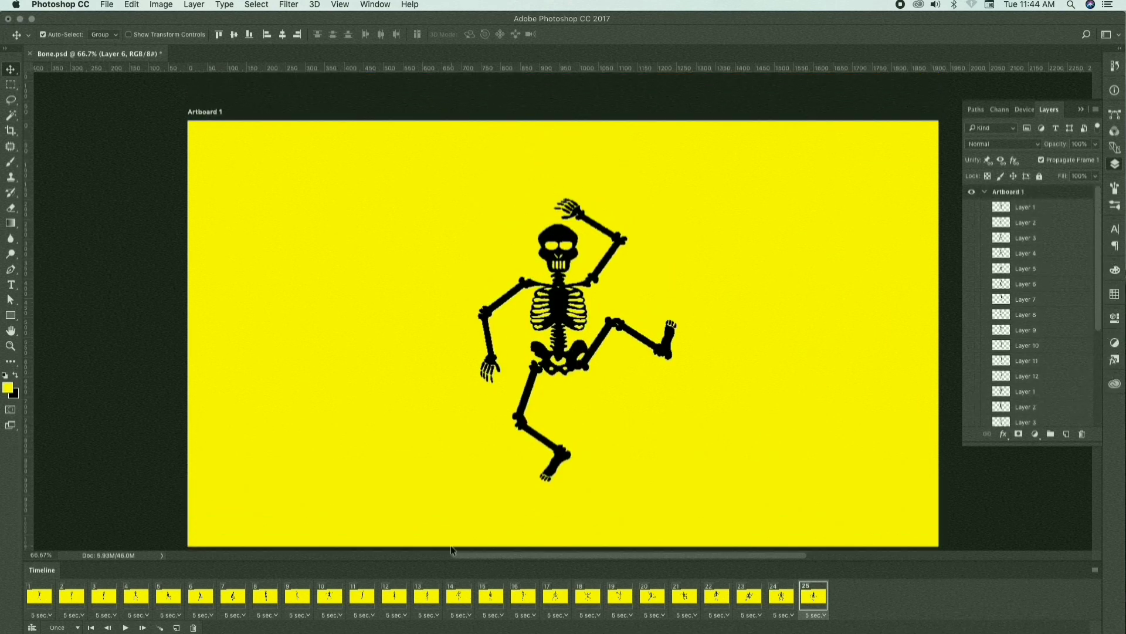
left_click(125, 628)
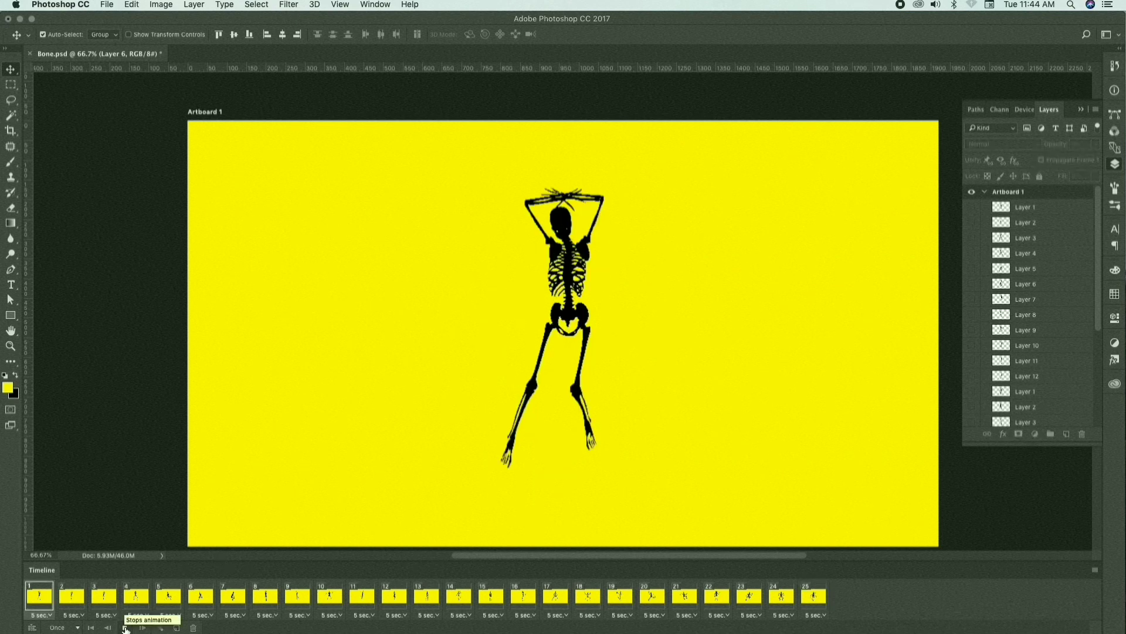
left_click(125, 627)
left_click(125, 628)
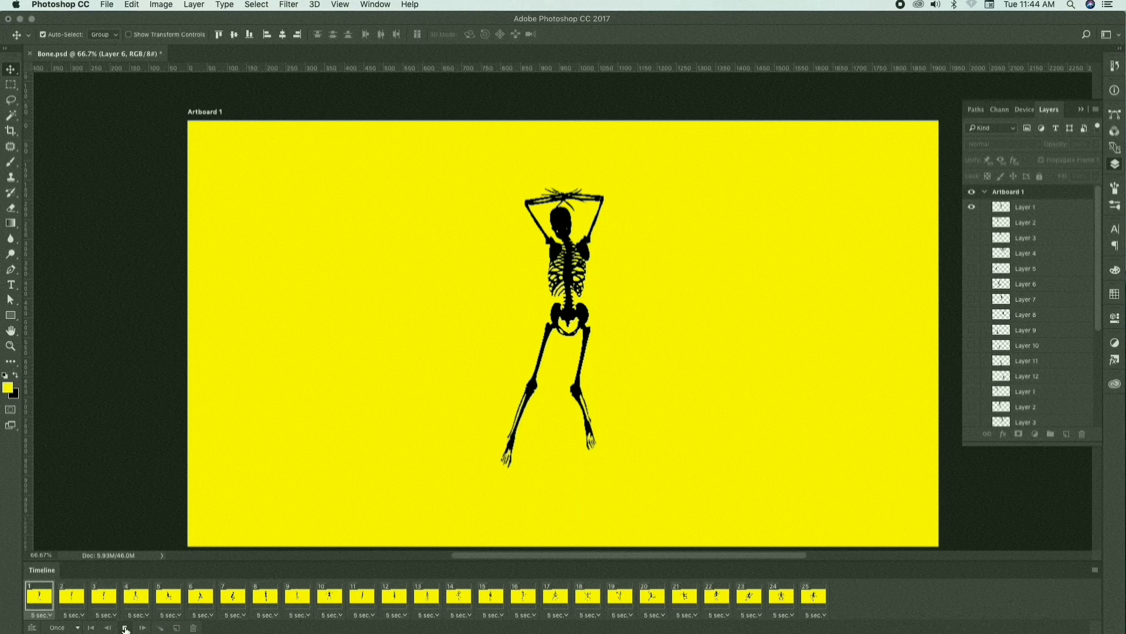
left_click(125, 628)
left_click(160, 628)
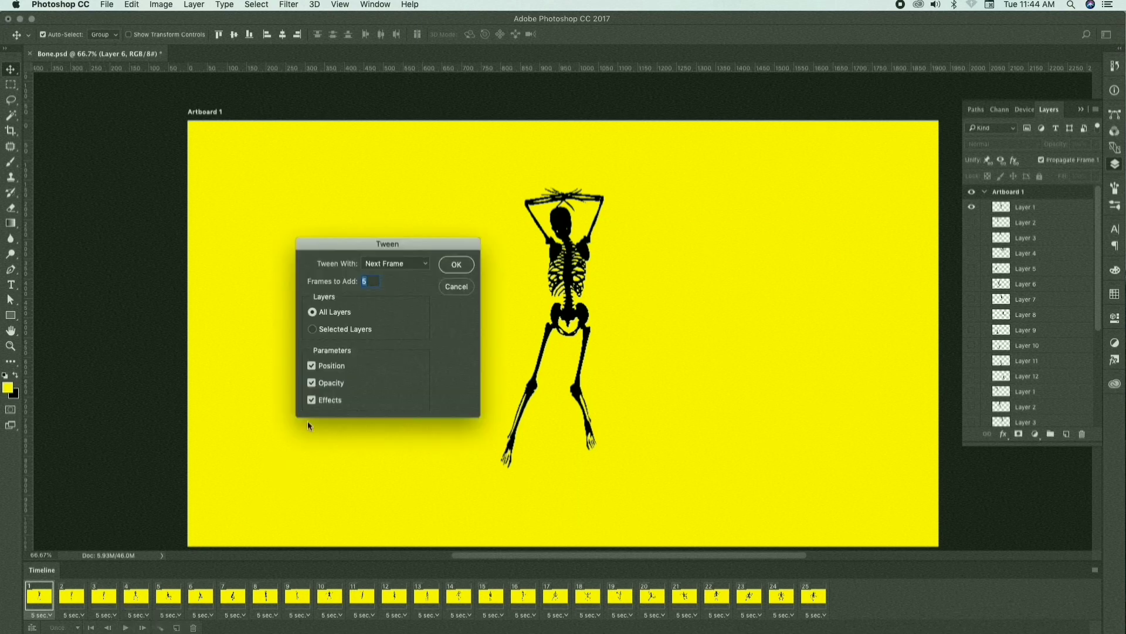
left_click(404, 270)
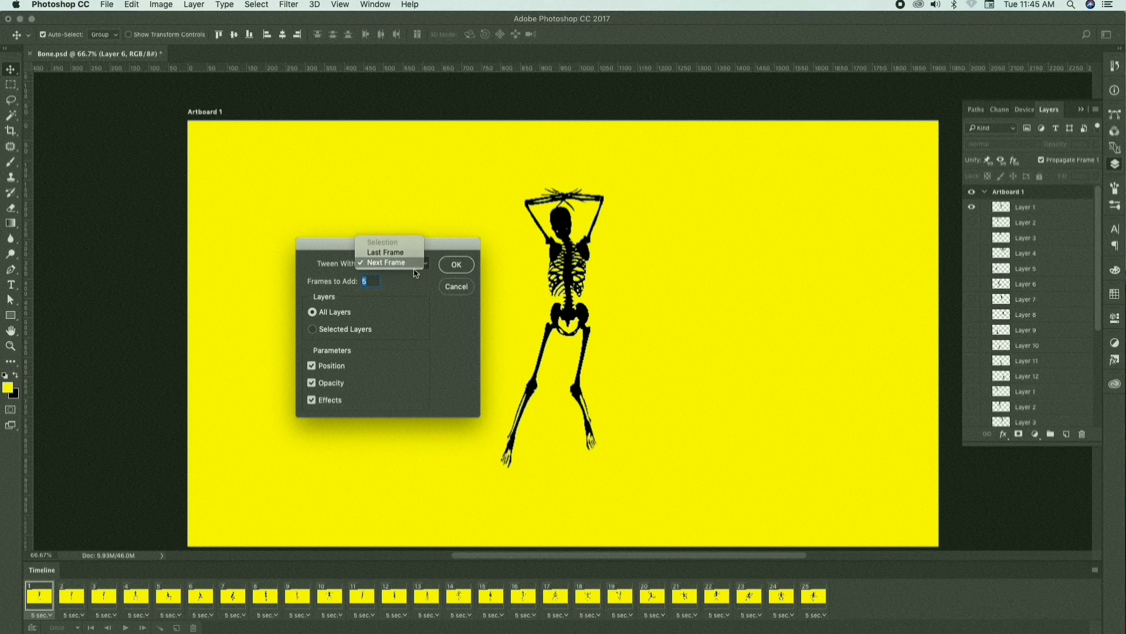
left_click(404, 264)
left_click(450, 287)
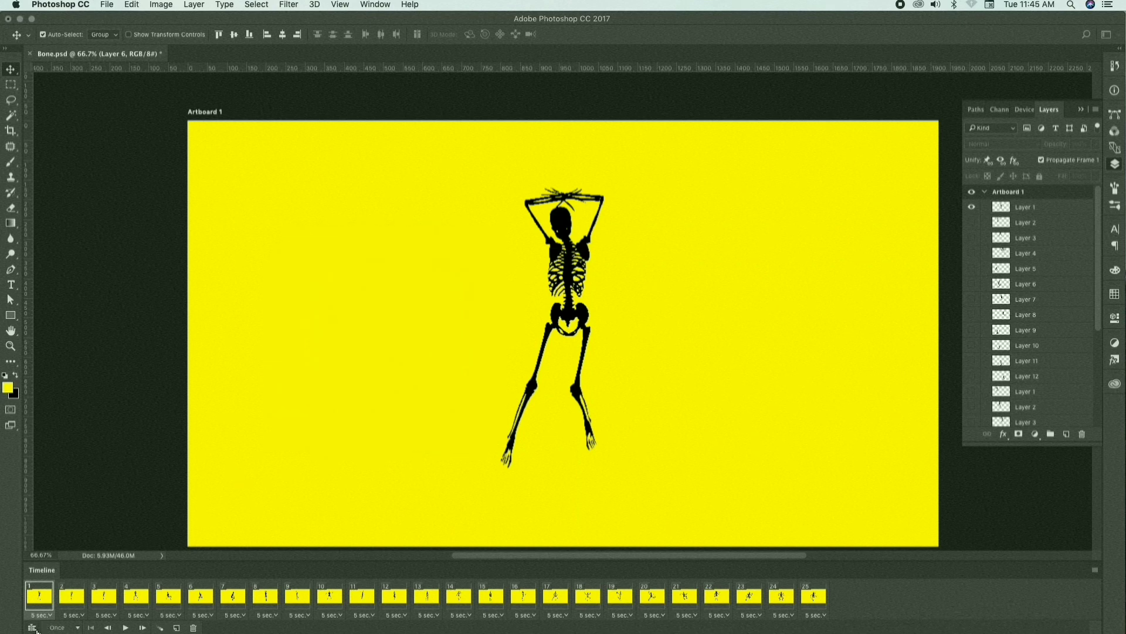
Set the animation to loop forever, then play it briefly and stop the playback
left_click(77, 628)
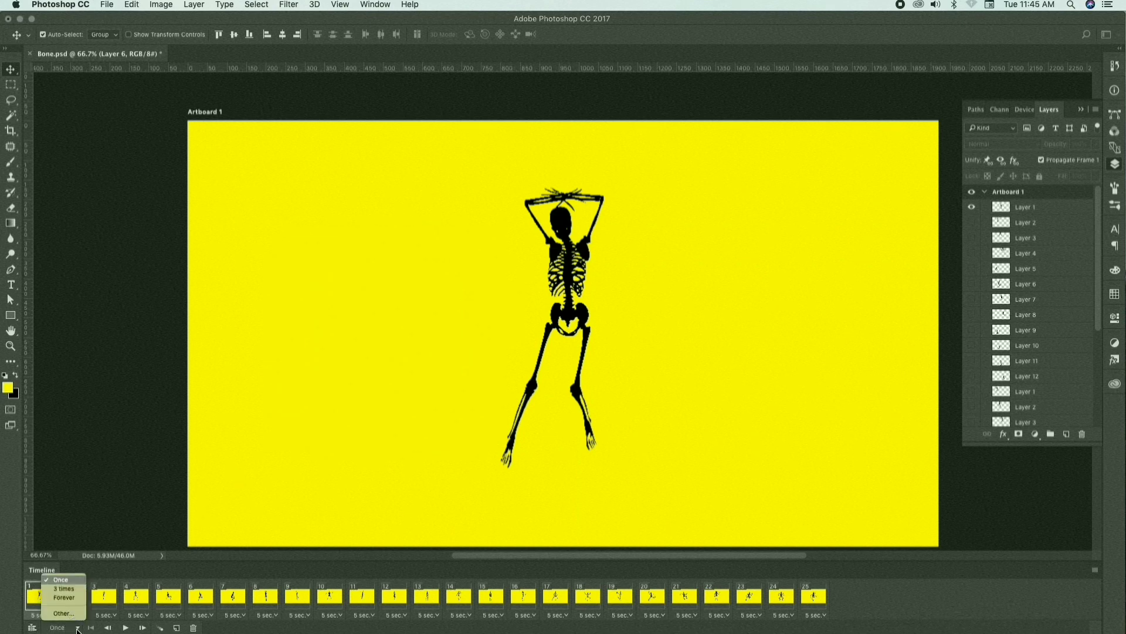
left_click(65, 596)
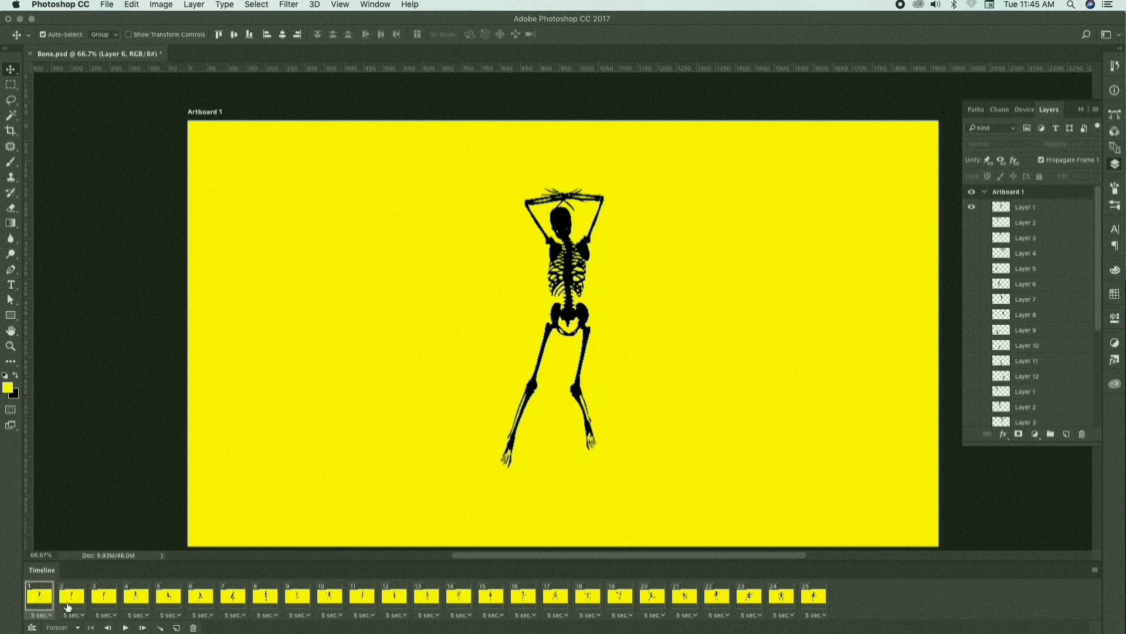
left_click(124, 627)
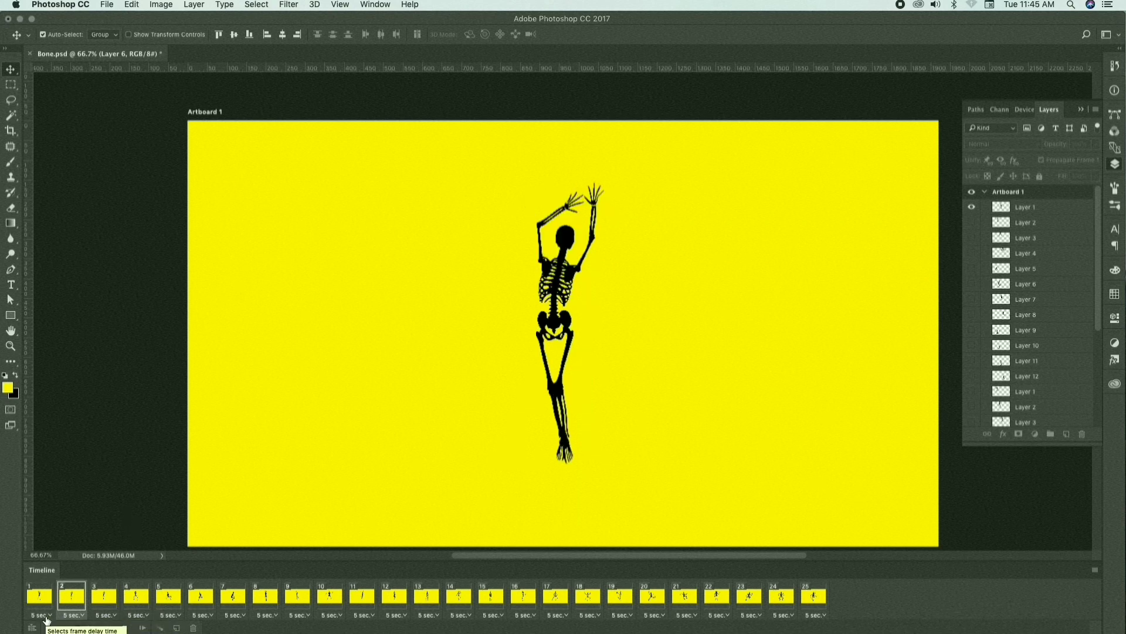
key("space")
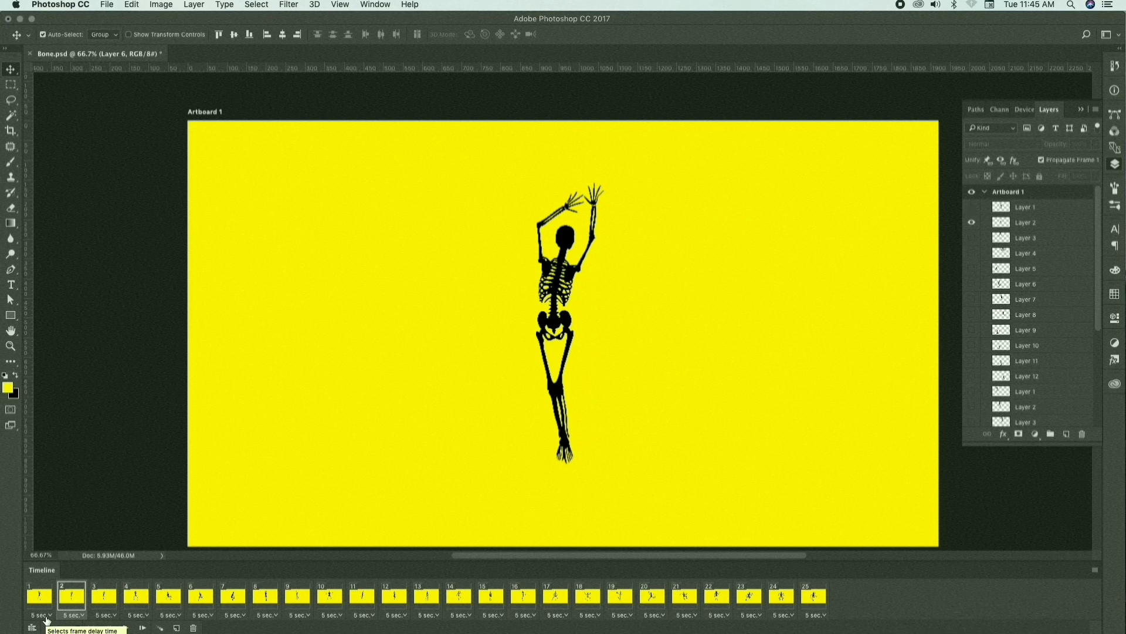
Set the first frame's delay to 2 seconds and check it in playback
left_click(45, 614)
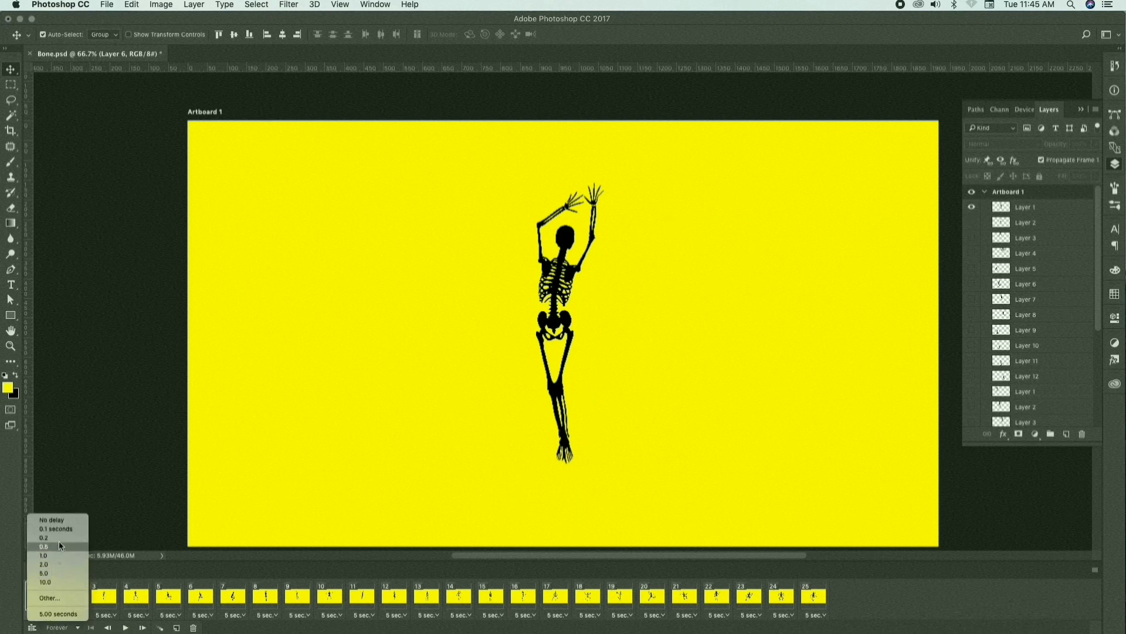
left_click(58, 565)
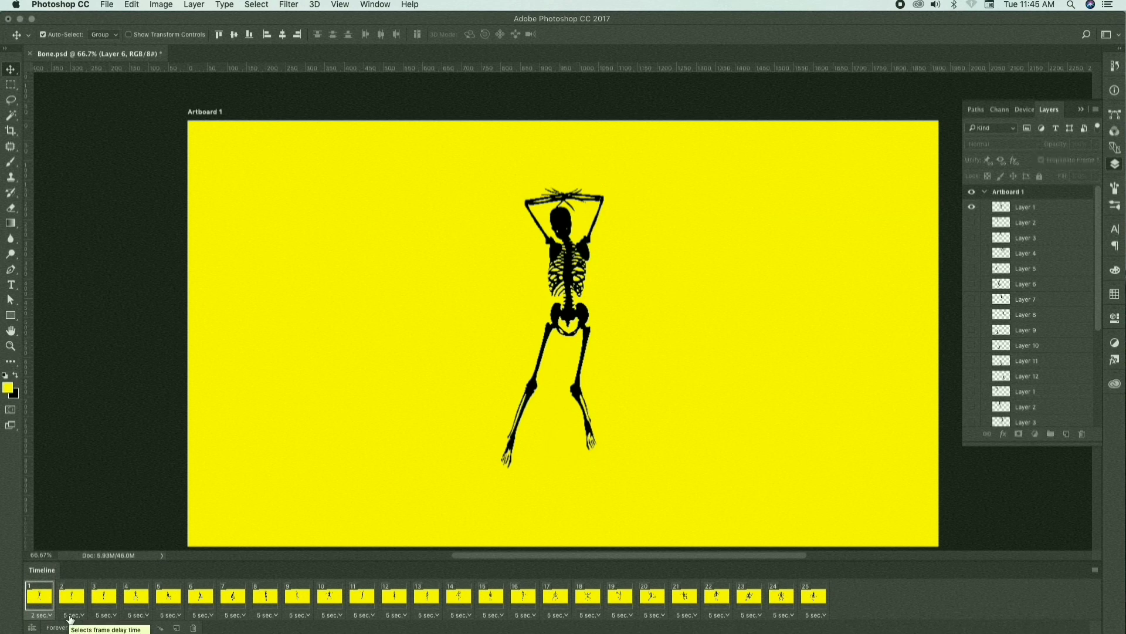
left_click(71, 616)
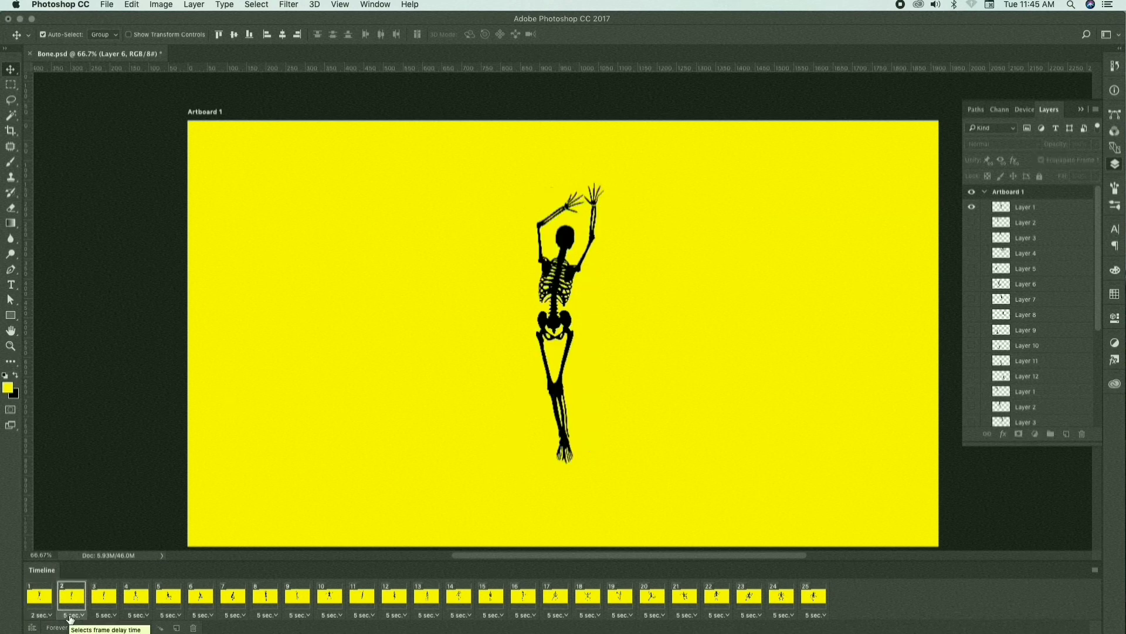
Set the delay of the first and second frames to 0.5 seconds each
left_click(50, 615)
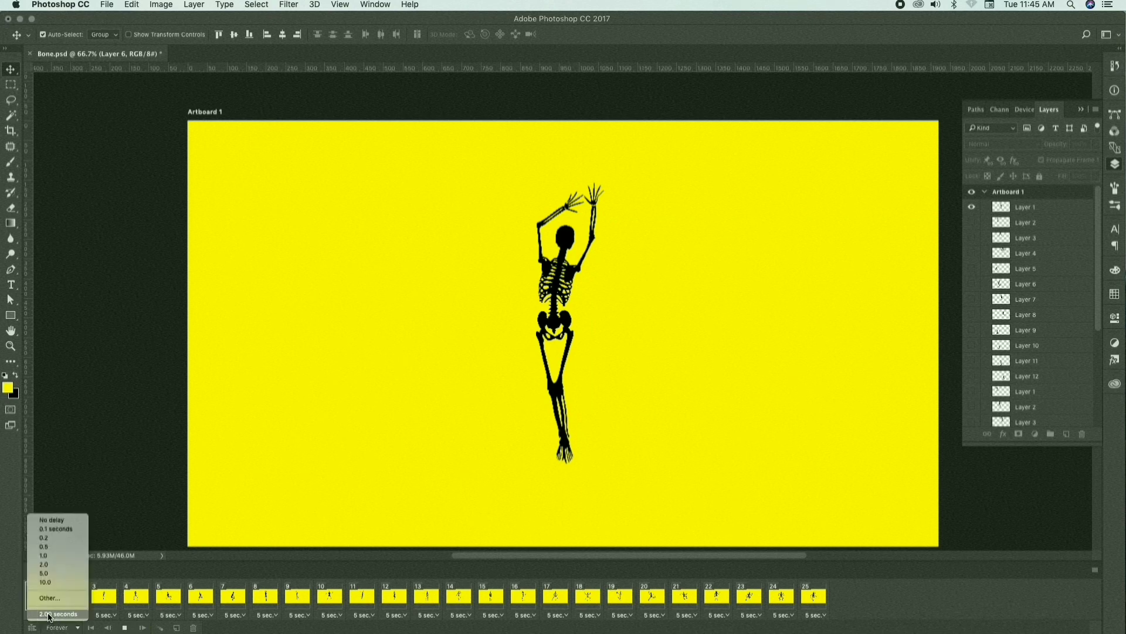
left_click(58, 546)
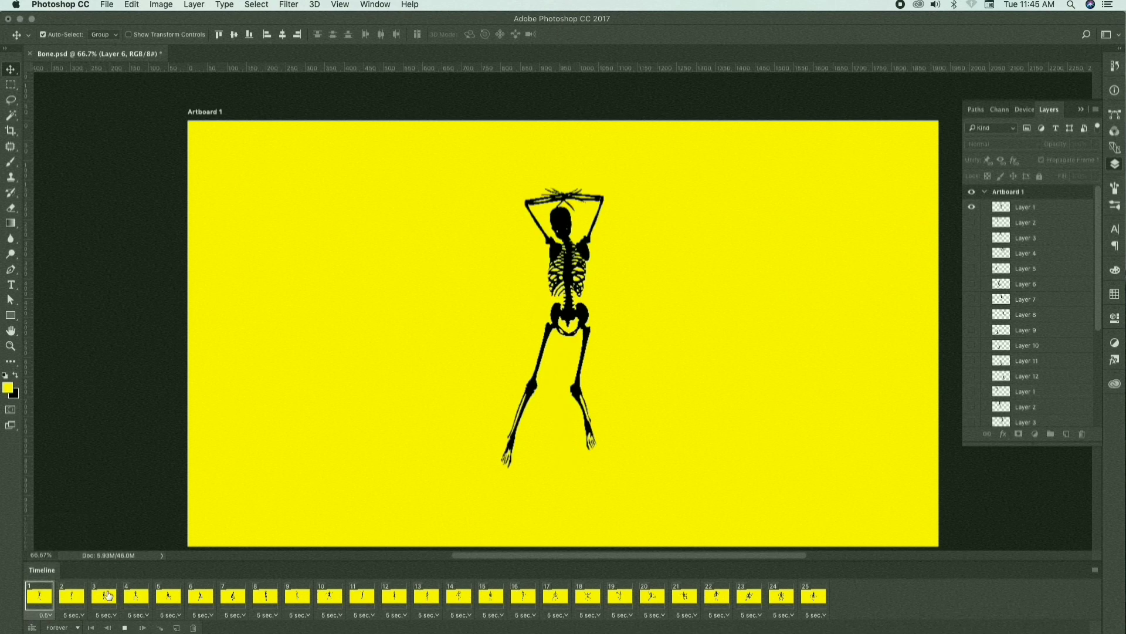
left_click(69, 616)
left_click(80, 550)
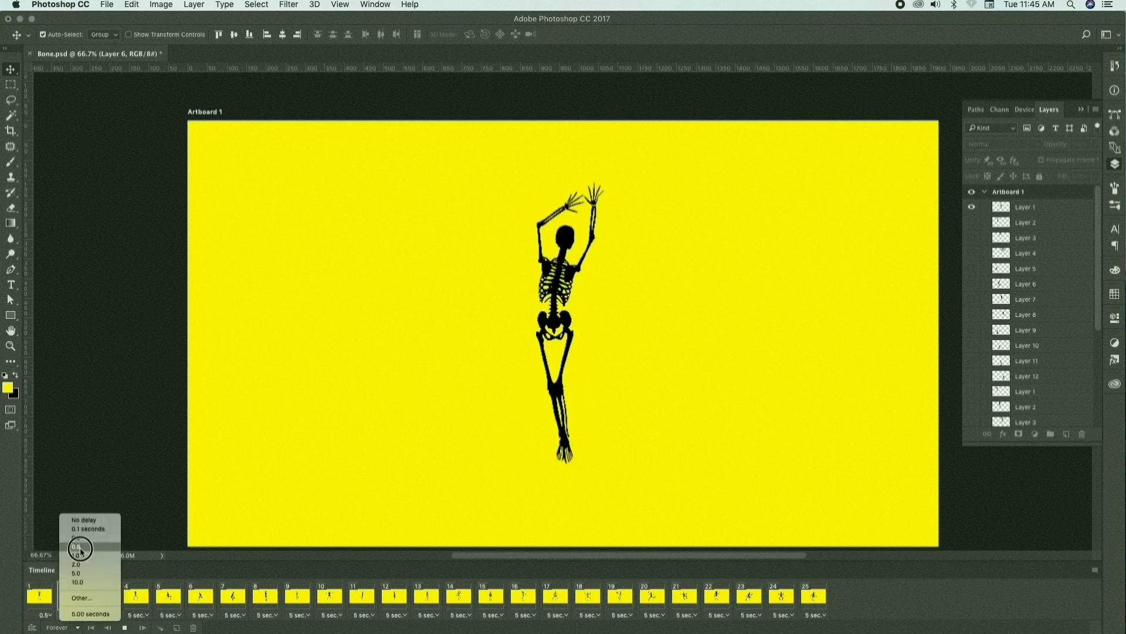
Set the delay of frames 3, 4 and 5 to 0.5 seconds each
left_click(105, 614)
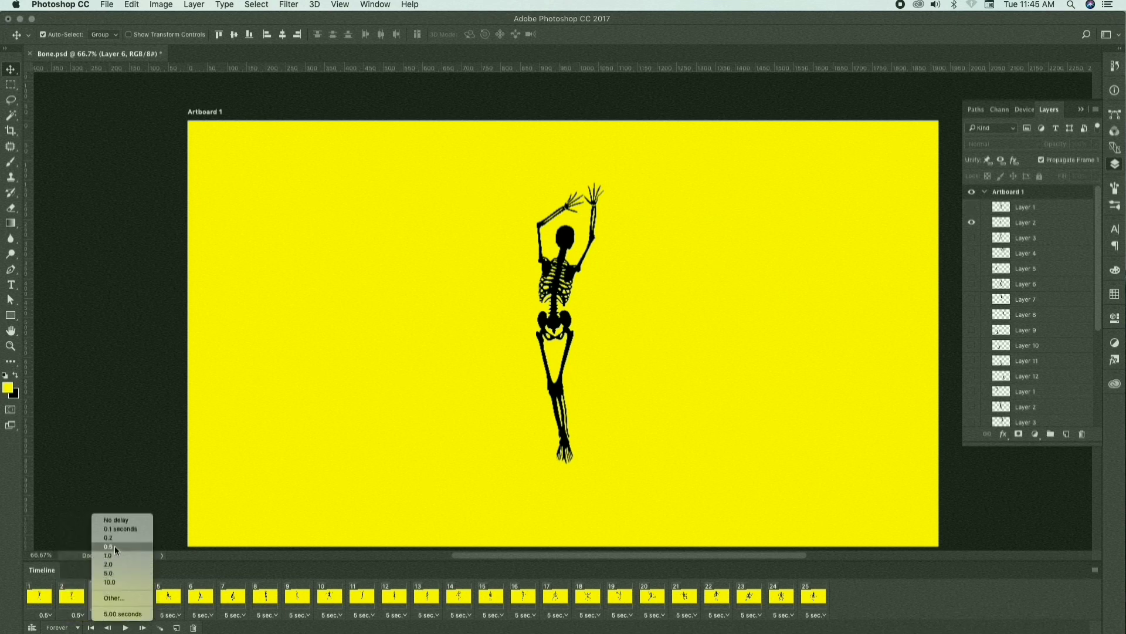
left_click(130, 592)
left_click(139, 615)
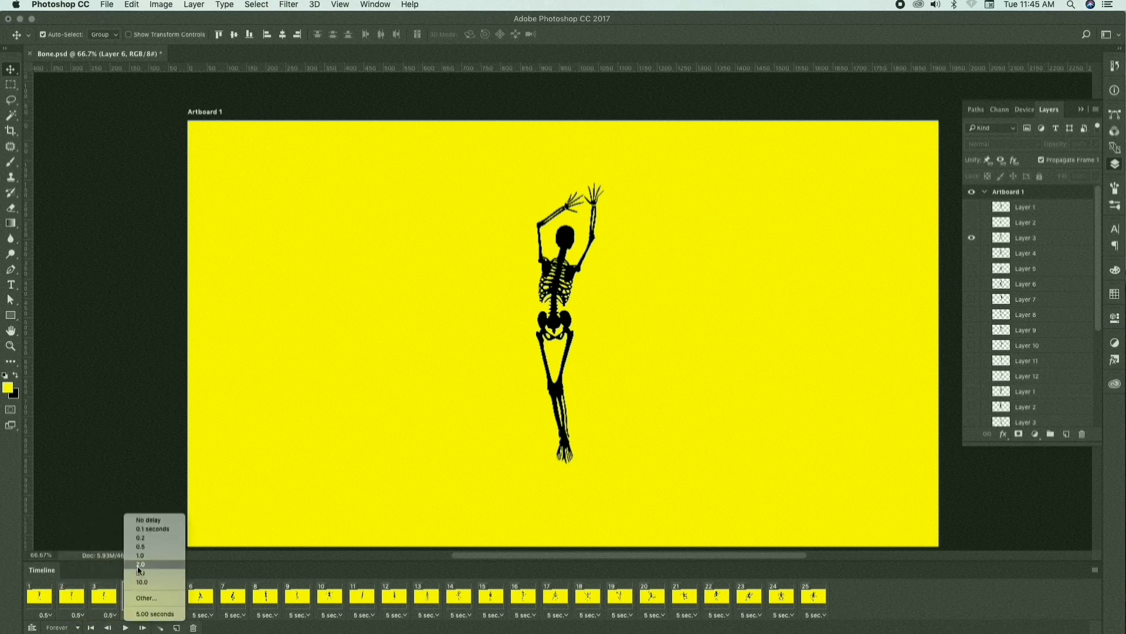
left_click(140, 547)
left_click(171, 615)
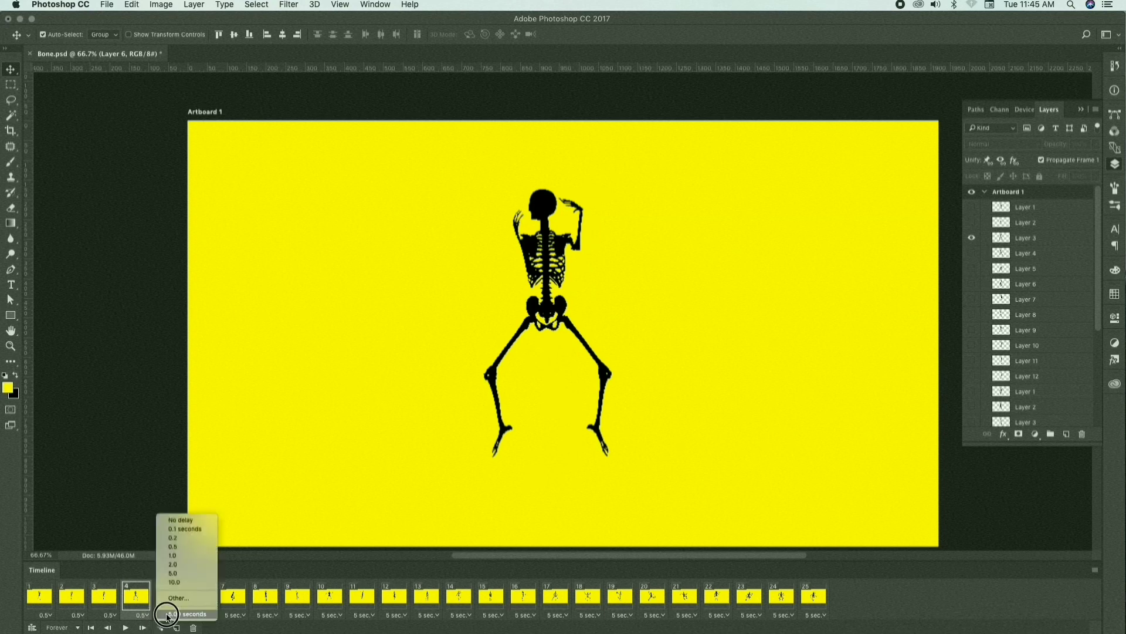
left_click(171, 546)
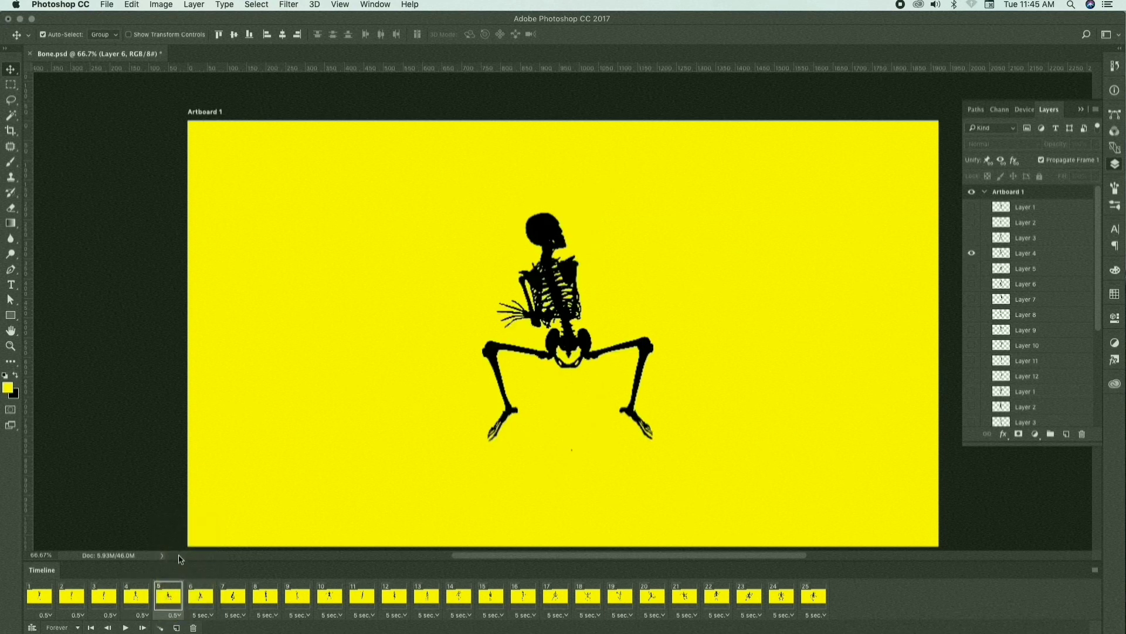
Set the delay of frames 6, 7 and 8 to 0.5 seconds each
left_click(203, 614)
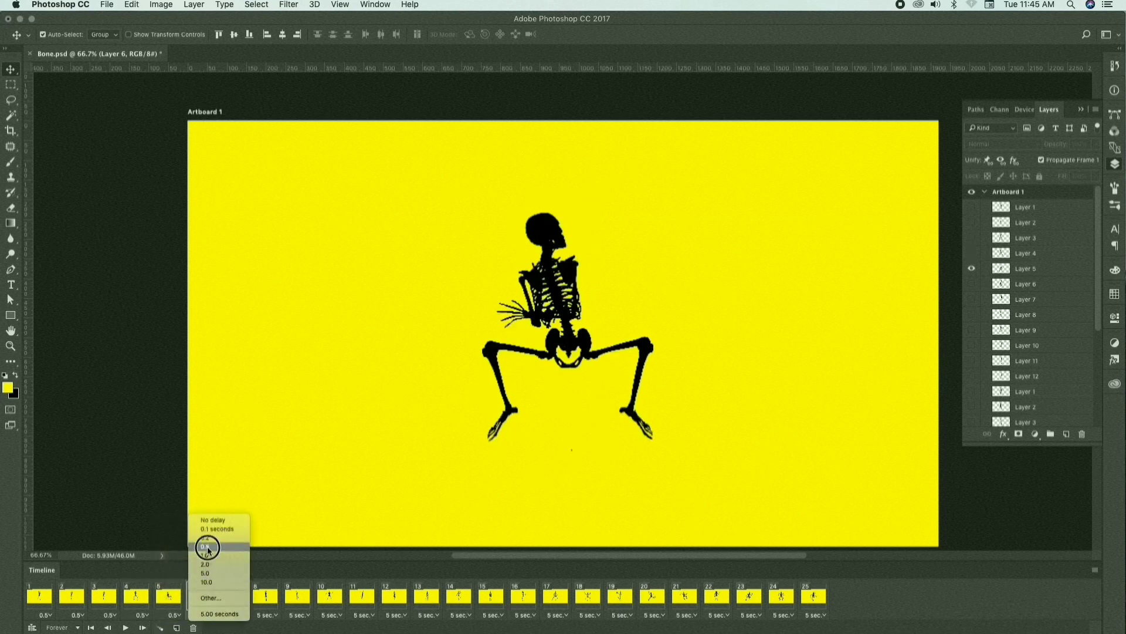
left_click(207, 546)
left_click(227, 603)
left_click(234, 615)
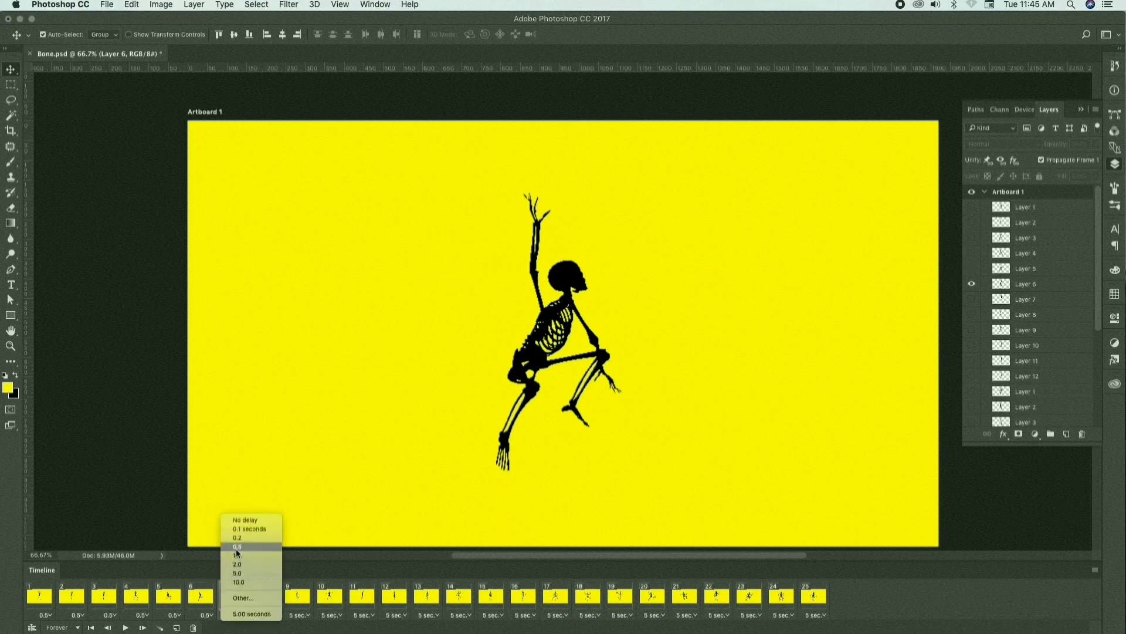
left_click(236, 548)
left_click(261, 596)
left_click(265, 615)
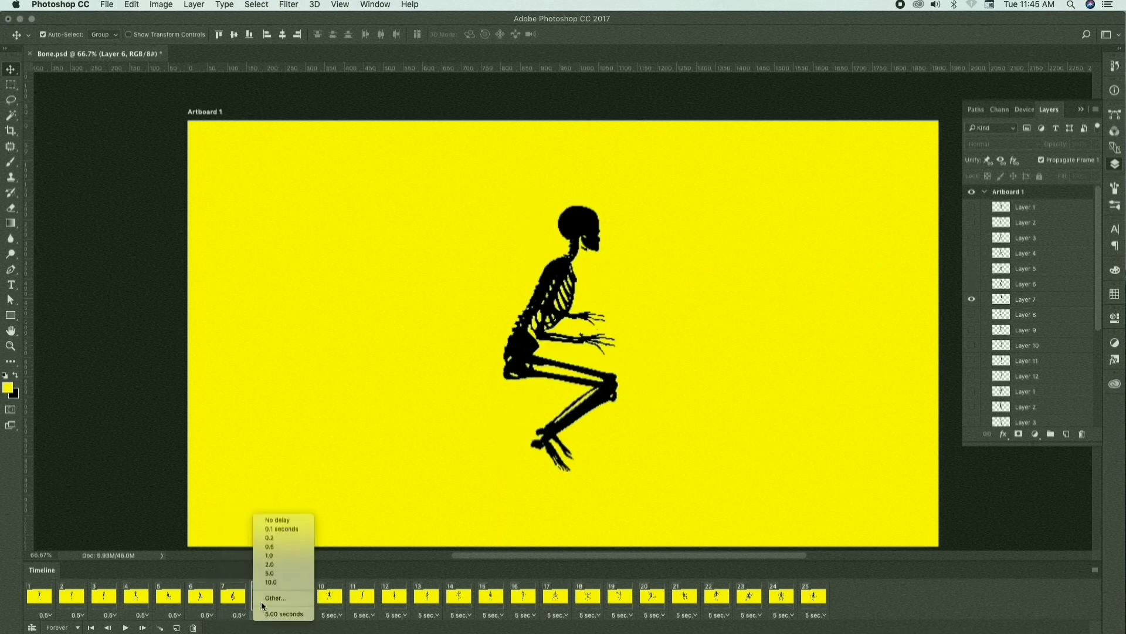
left_click(267, 544)
Set the delay of frames 9, 10 and 11 to 0.5 seconds each
left_click(294, 593)
left_click(298, 614)
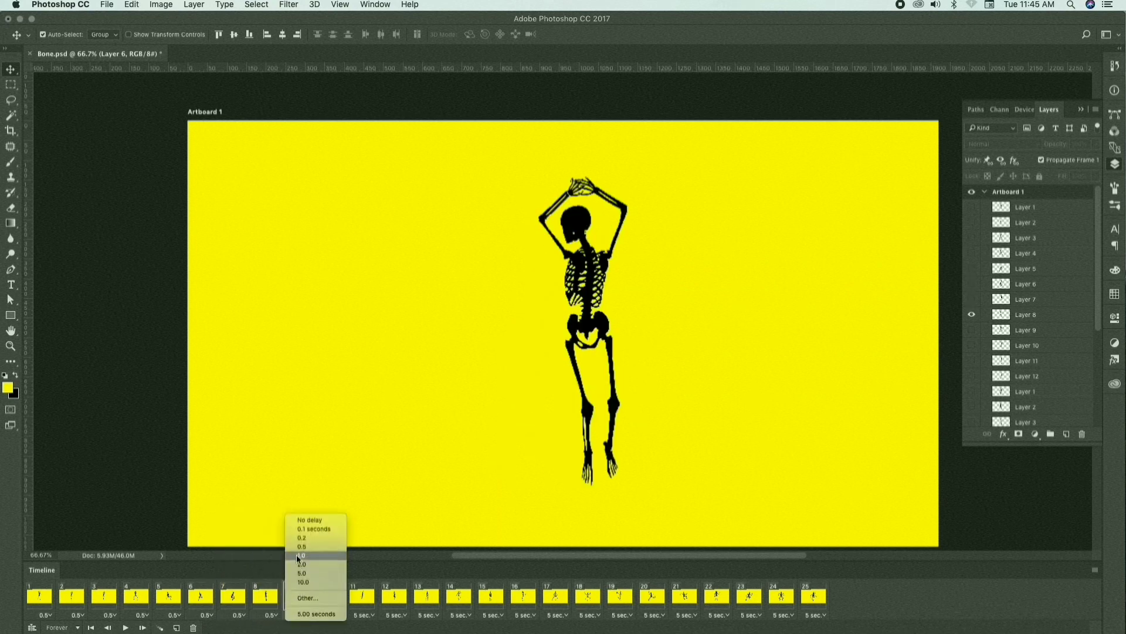
left_click(301, 546)
left_click(329, 595)
left_click(332, 615)
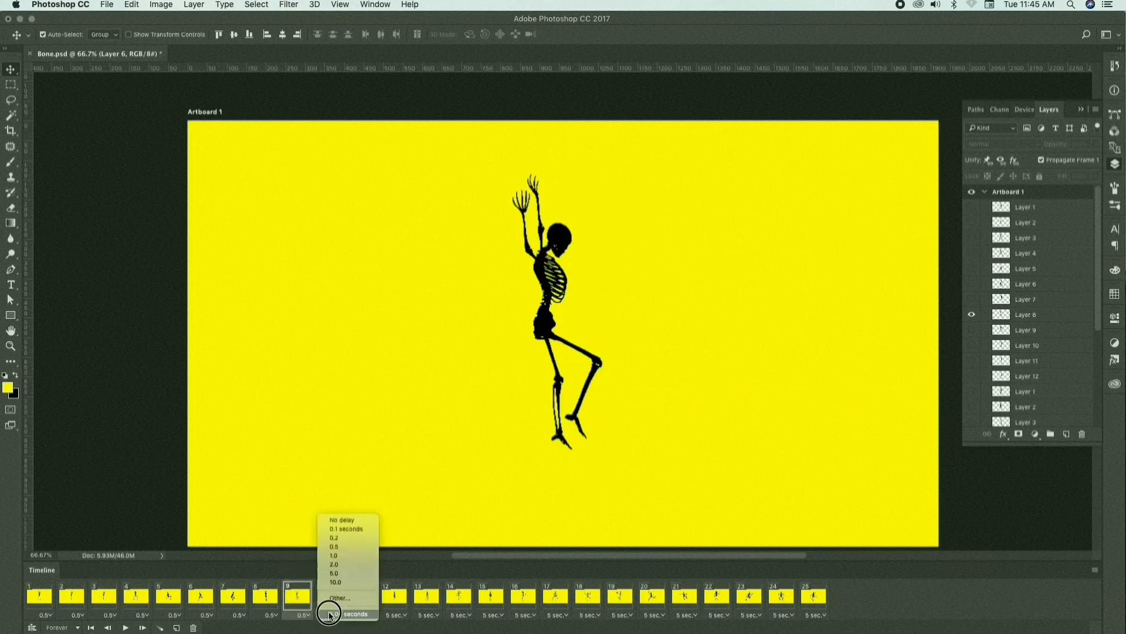
left_click(333, 547)
left_click(362, 595)
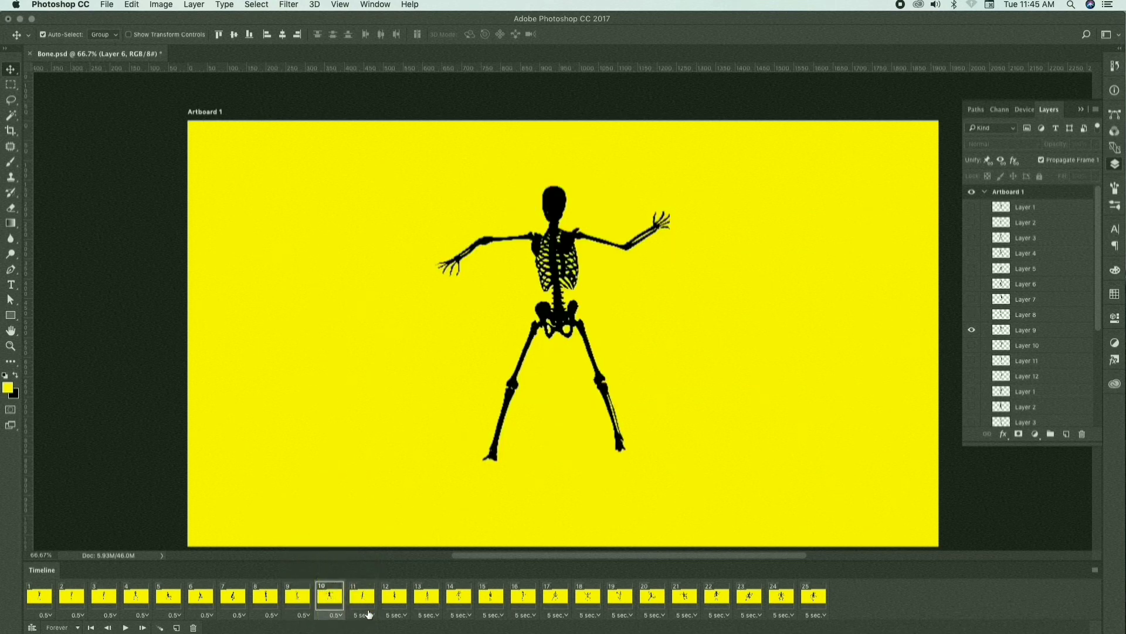
left_click(365, 615)
left_click(378, 546)
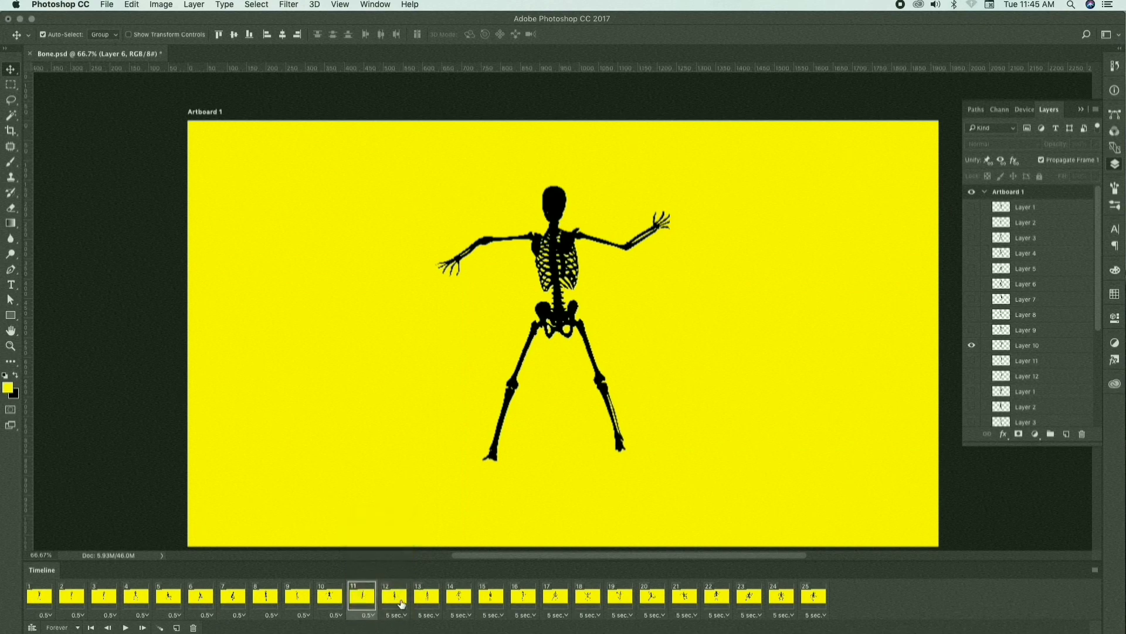
Set the delay of frames 12, 13 and 14 to 0.5 seconds each
left_click(394, 595)
left_click(399, 612)
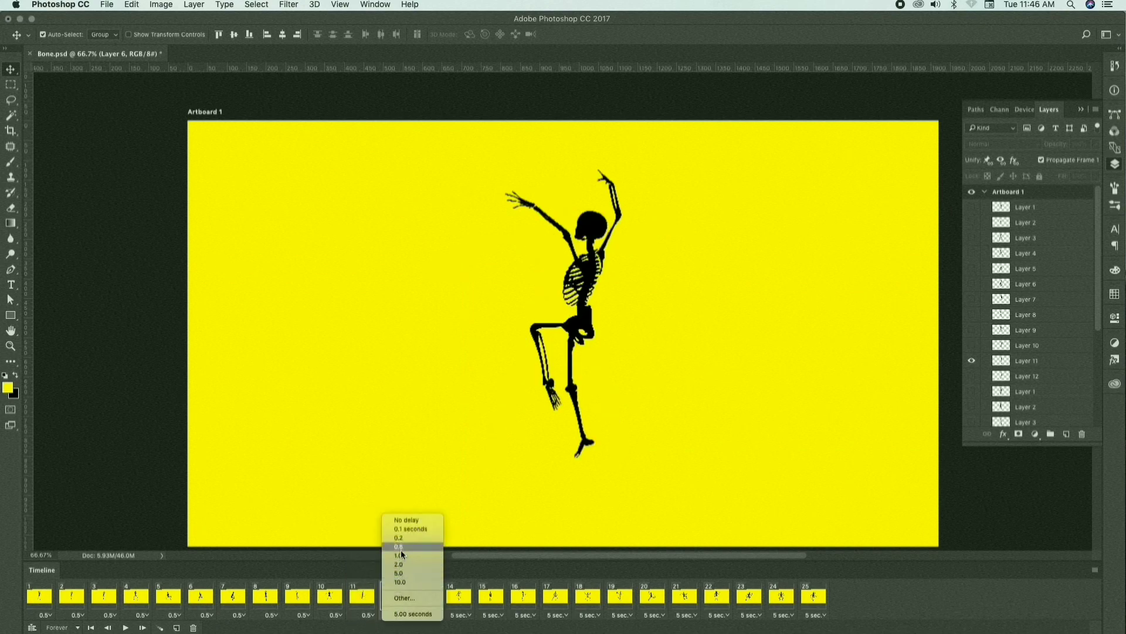
left_click(401, 549)
left_click(431, 596)
left_click(434, 614)
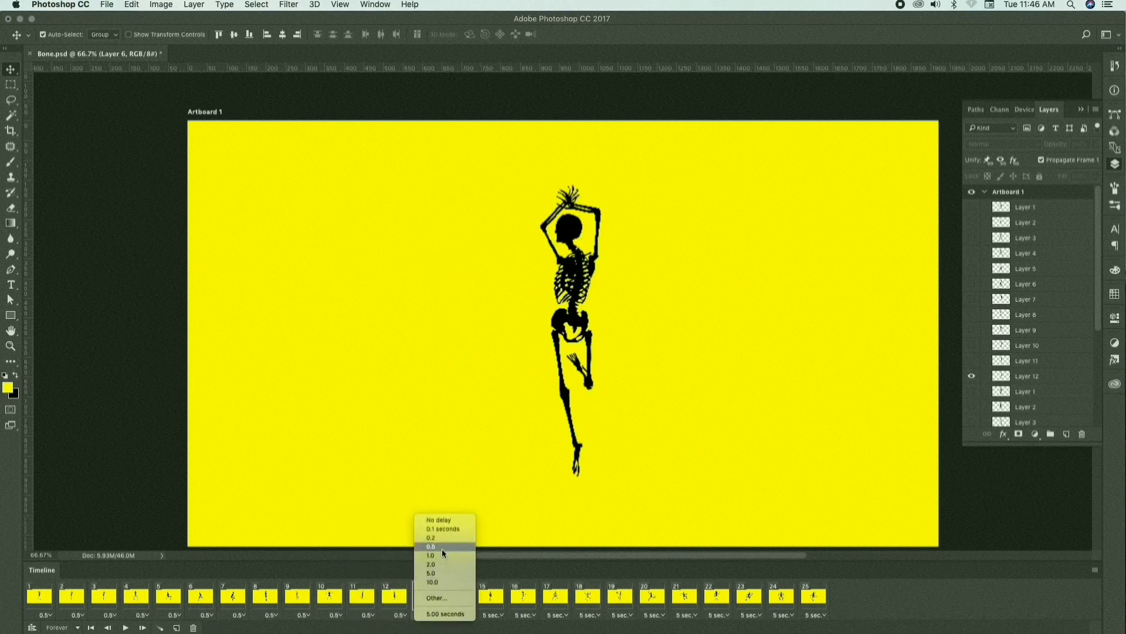
left_click(441, 546)
left_click(460, 596)
left_click(464, 615)
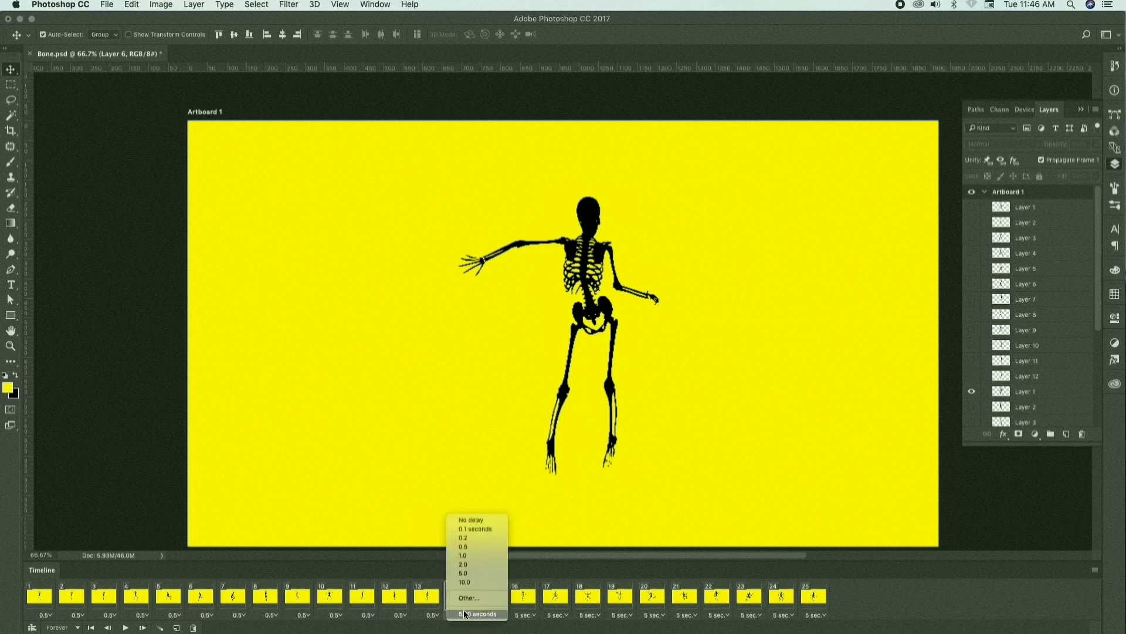
left_click(469, 546)
Set the delay of frames 15, 16 and 17 to 0.5 seconds each
left_click(492, 596)
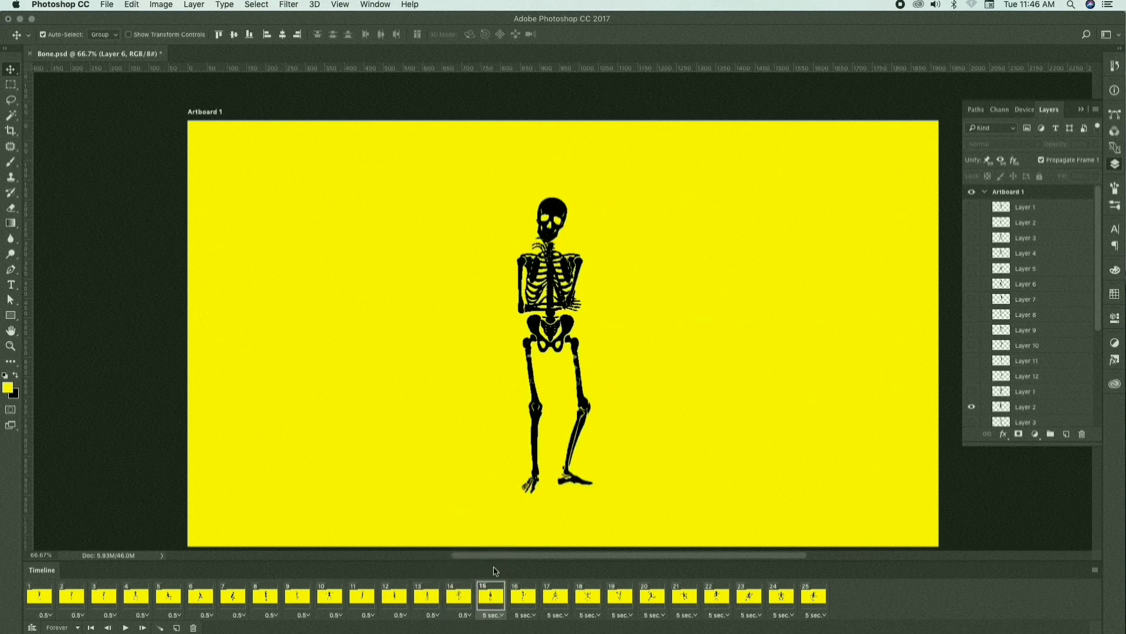
left_click(493, 614)
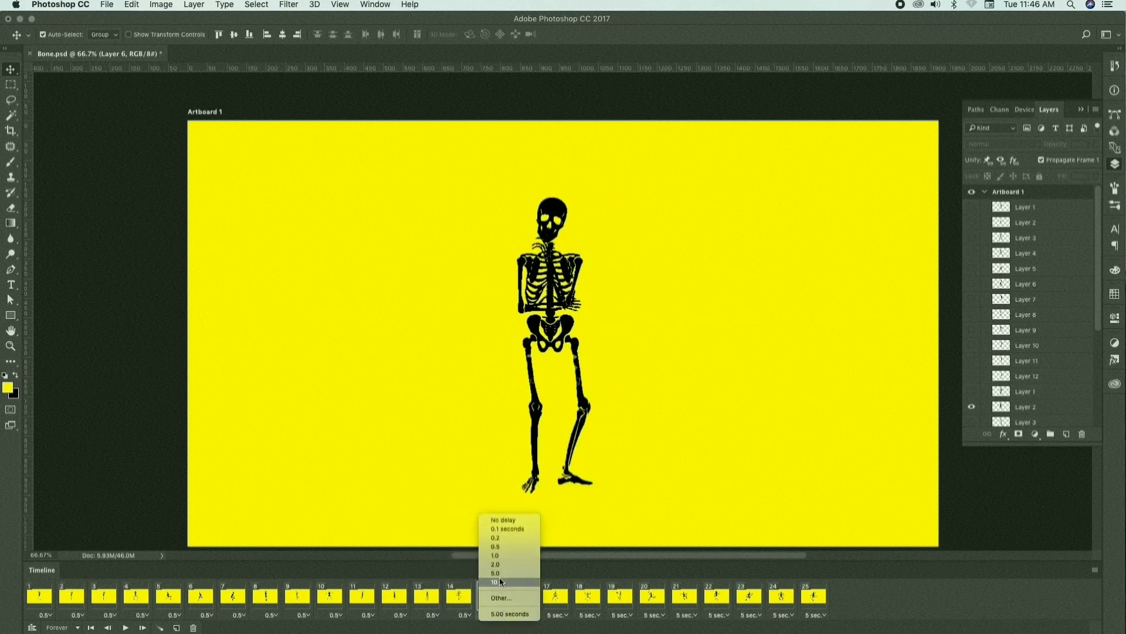
left_click(498, 546)
left_click(526, 615)
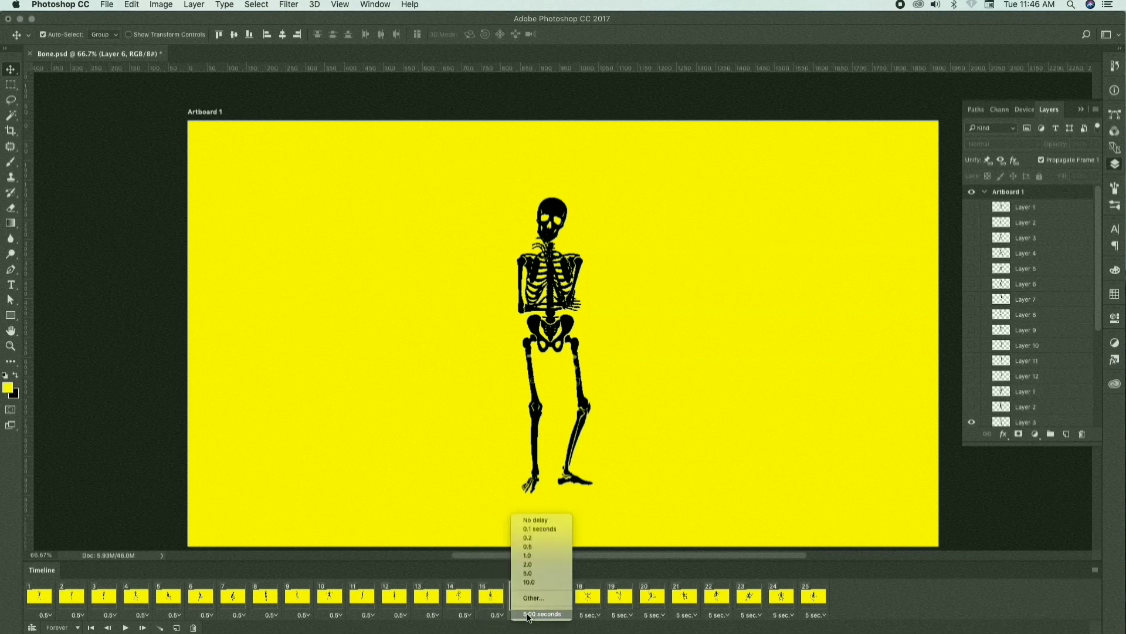
left_click(540, 548)
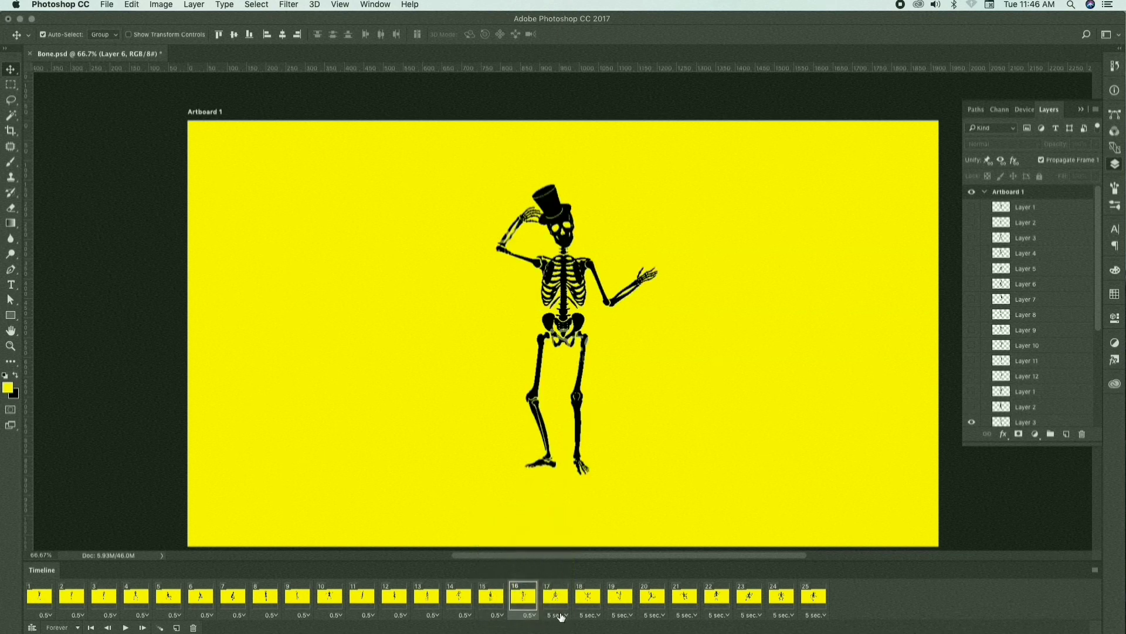
left_click(557, 615)
left_click(567, 548)
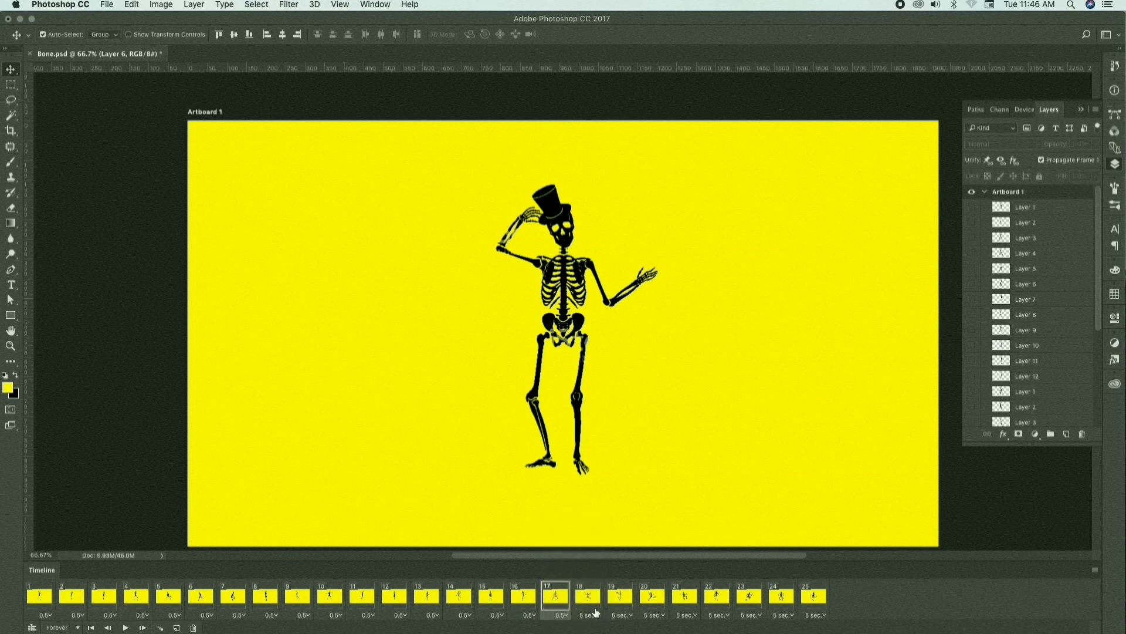
Set the delay of frames 18, 19 and 20 to 0.5 seconds each
left_click(594, 615)
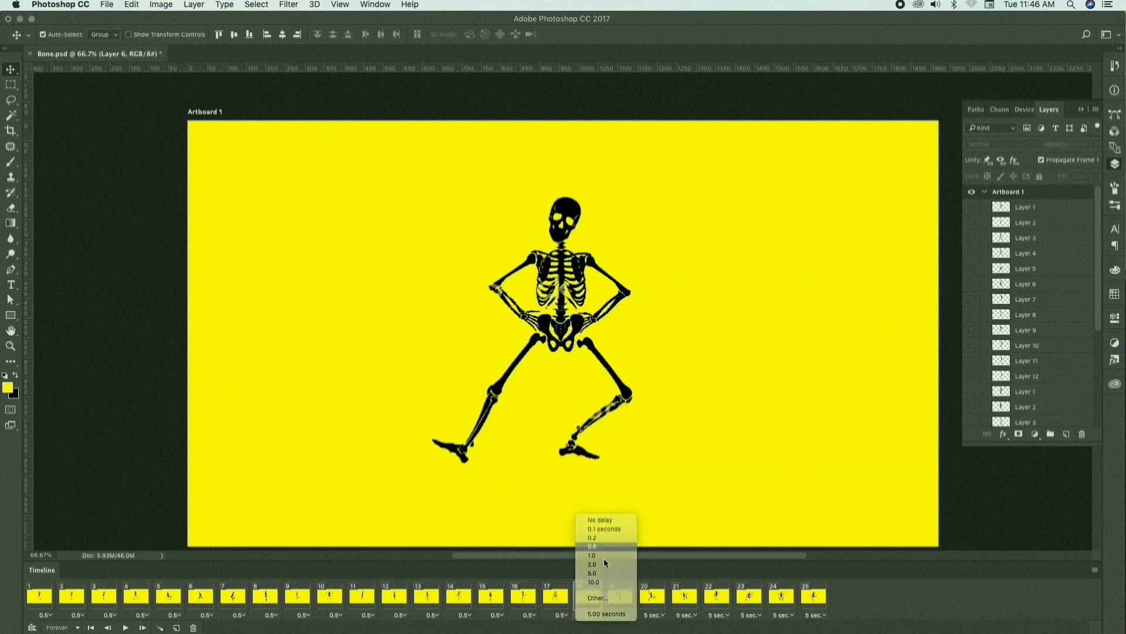
left_click(601, 546)
left_click(626, 614)
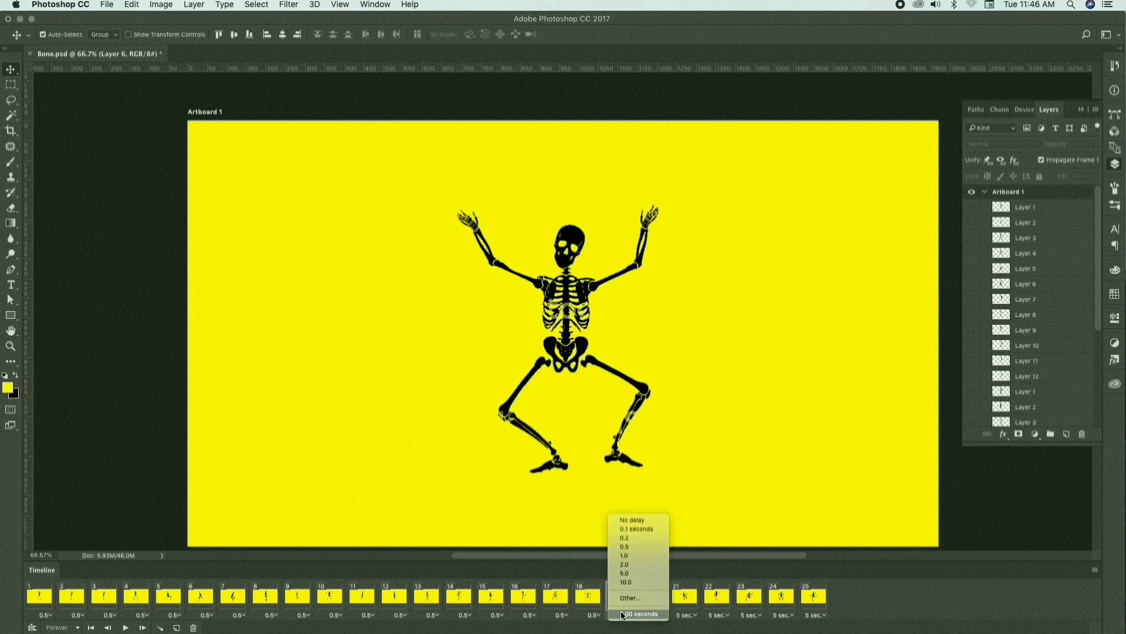
left_click(626, 545)
left_click(650, 615)
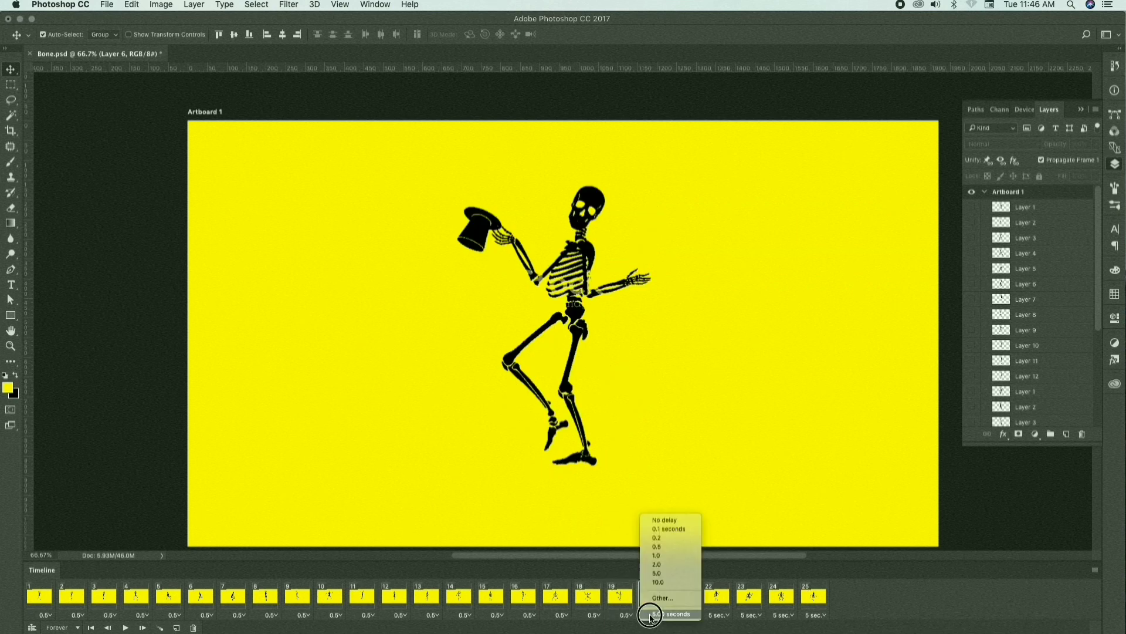
left_click(656, 546)
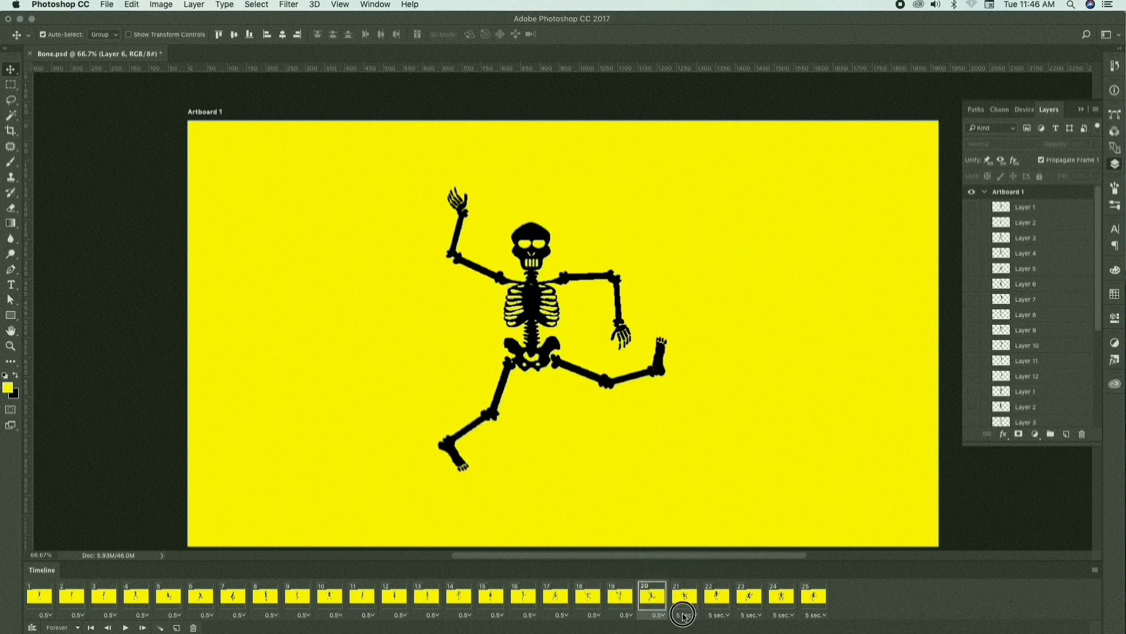
Set the delay of frames 21, 22 and 23 to 0.5 seconds each
left_click(686, 615)
left_click(689, 547)
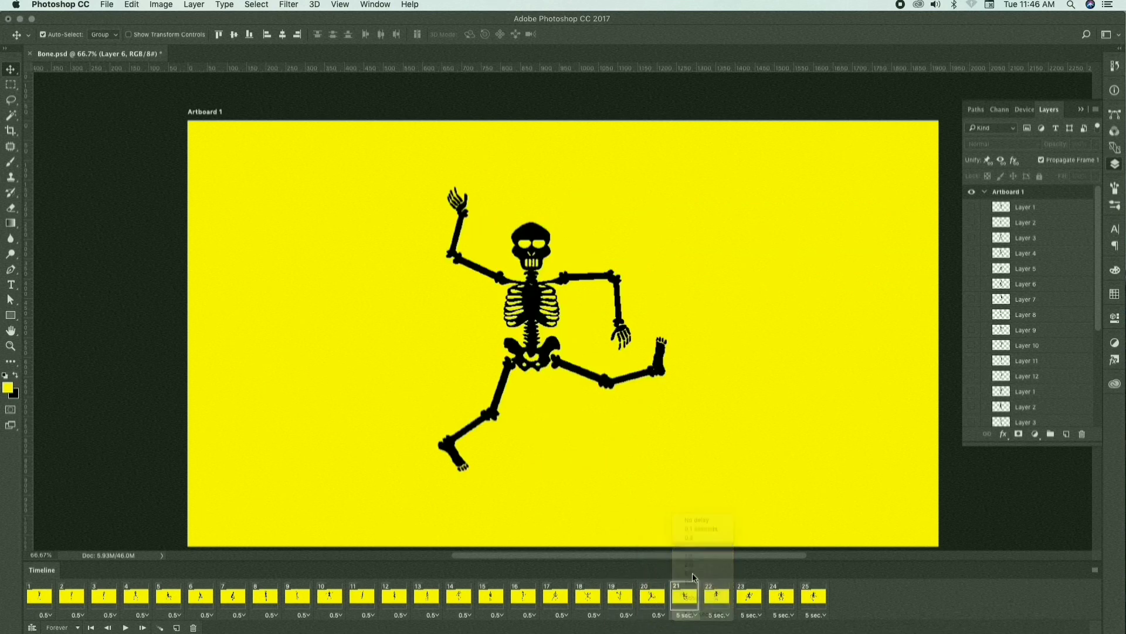
left_click(717, 615)
left_click(719, 547)
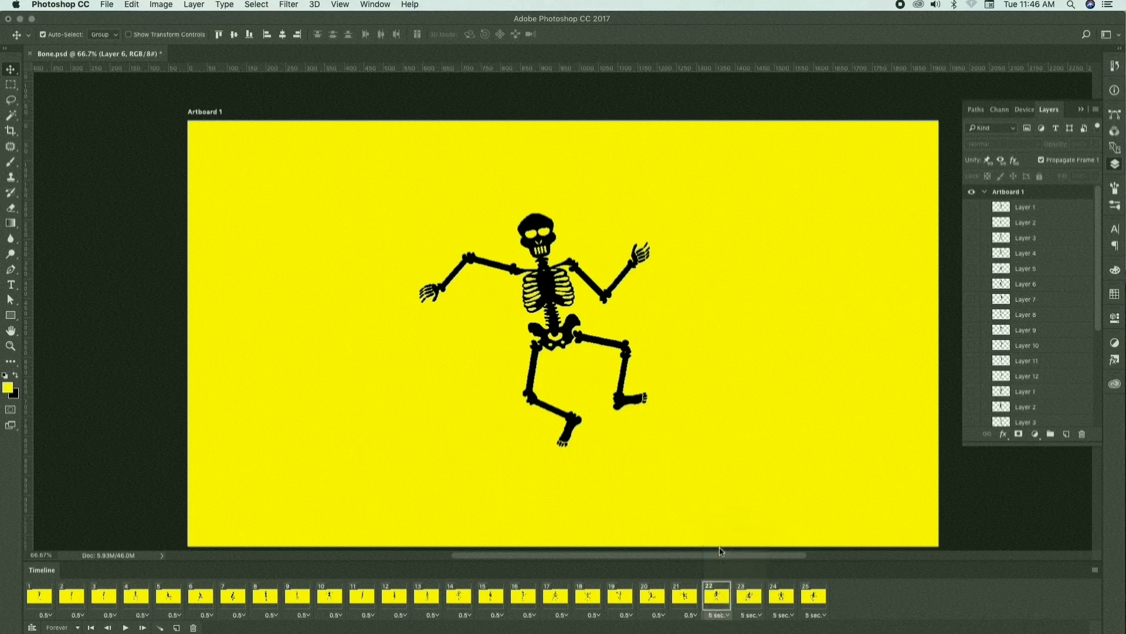
left_click(755, 615)
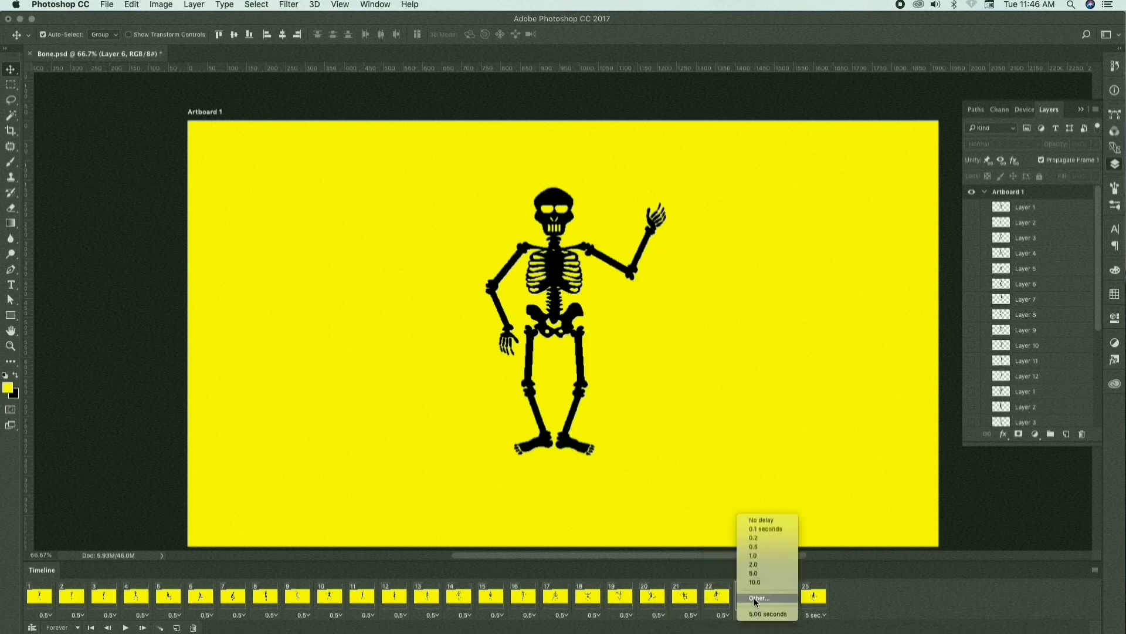
left_click(753, 546)
Set the delay of frames 24 and 25 to 0.5 seconds each and play the whole animation
left_click(787, 614)
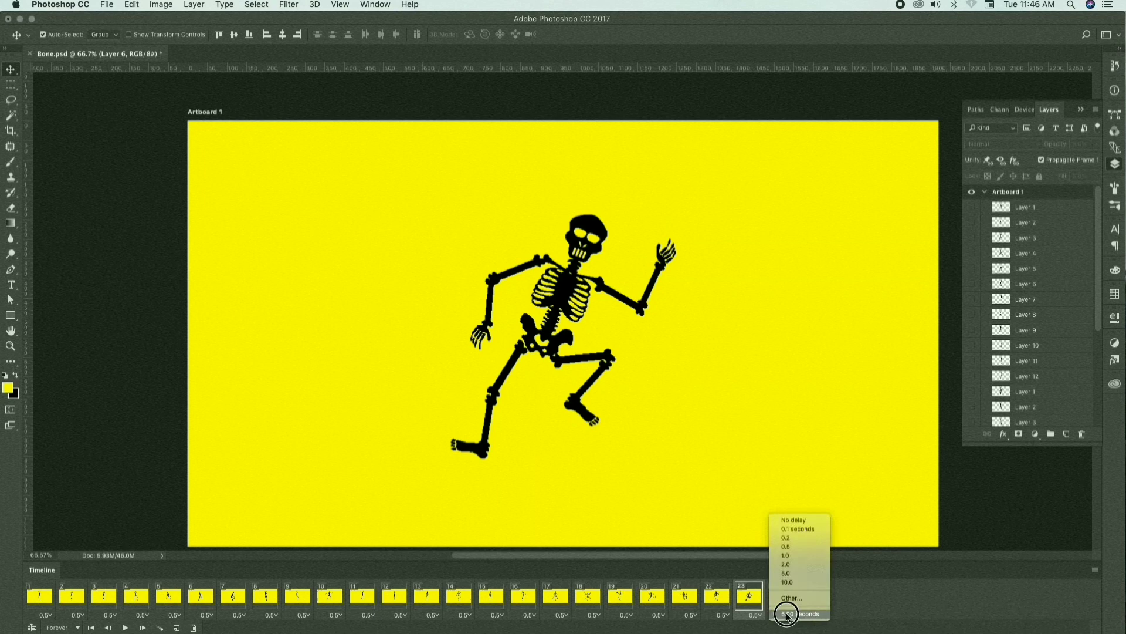
left_click(781, 547)
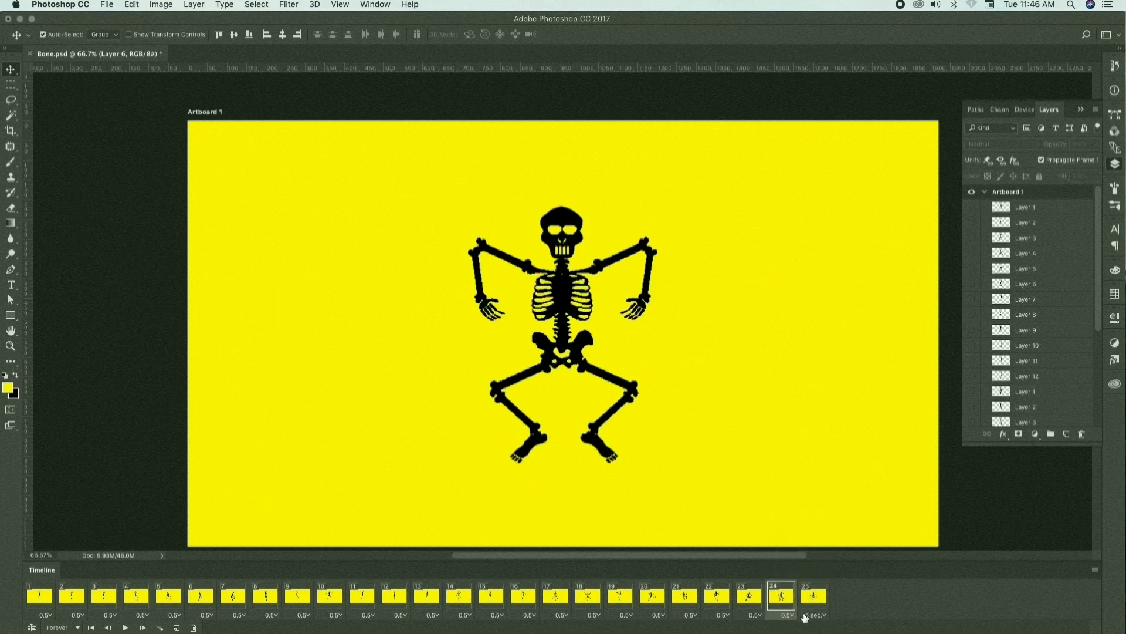
left_click(815, 614)
left_click(813, 547)
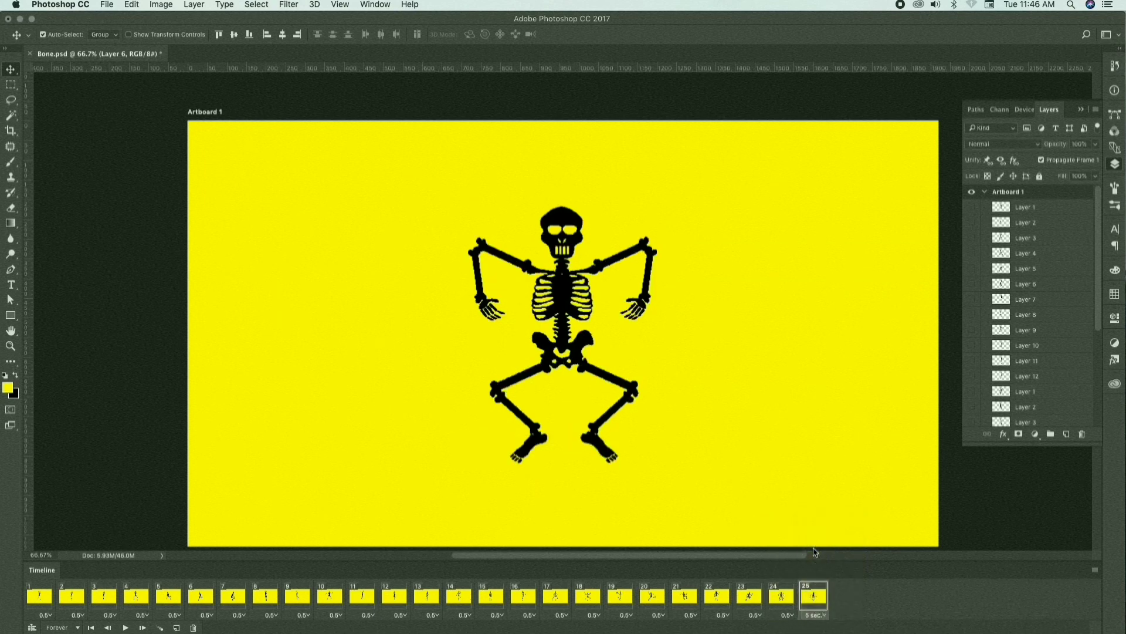
key("space")
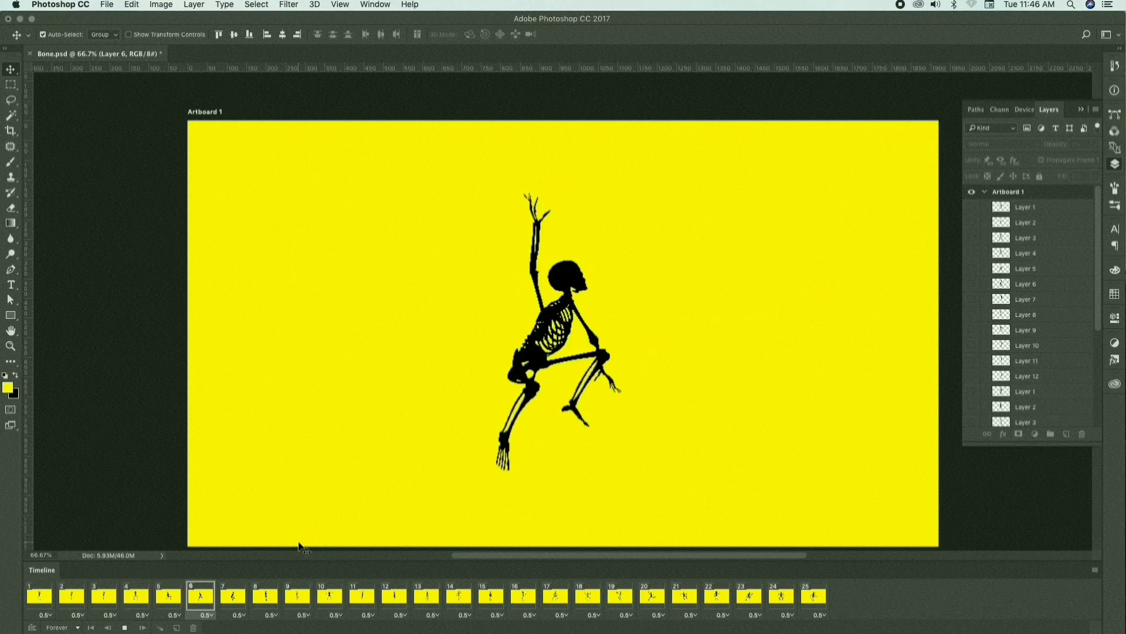
Compare the poses of frames 2 and 3 by switching between them, and briefly replay the animation from there
left_click(83, 603)
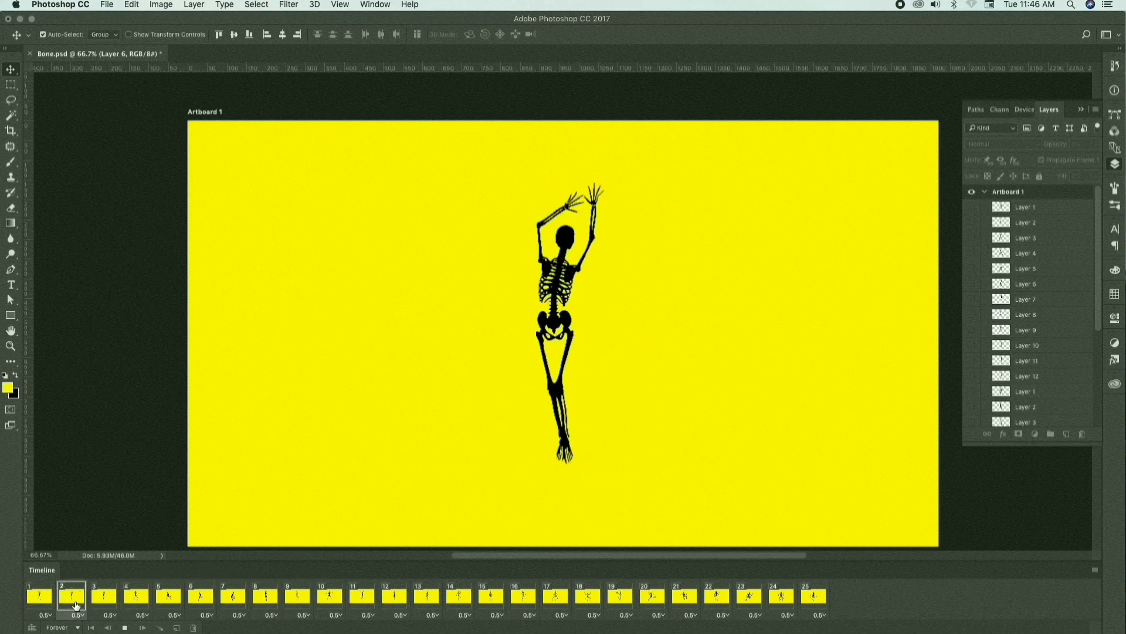
left_click(102, 608)
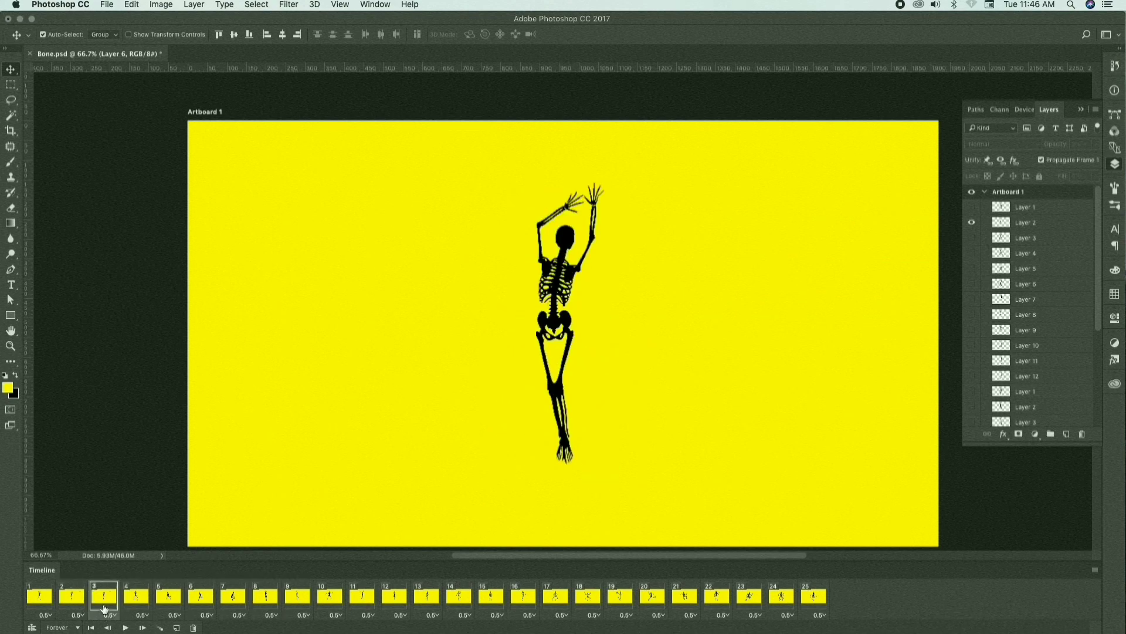
left_click(70, 604)
left_click(102, 608)
left_click(80, 605)
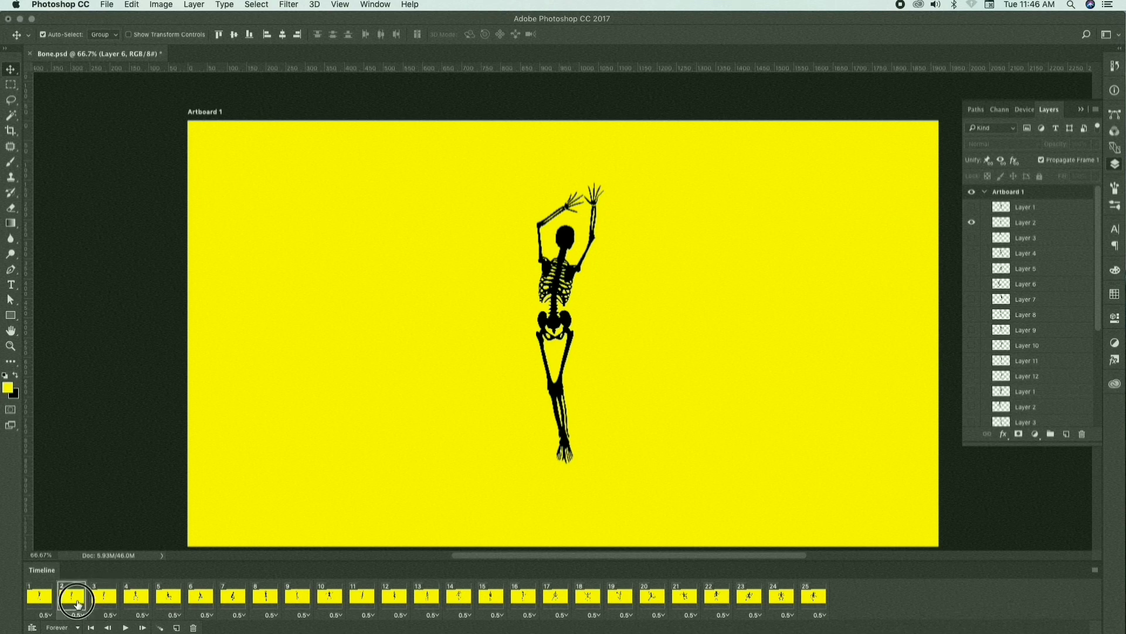
left_click(101, 606)
key("space")
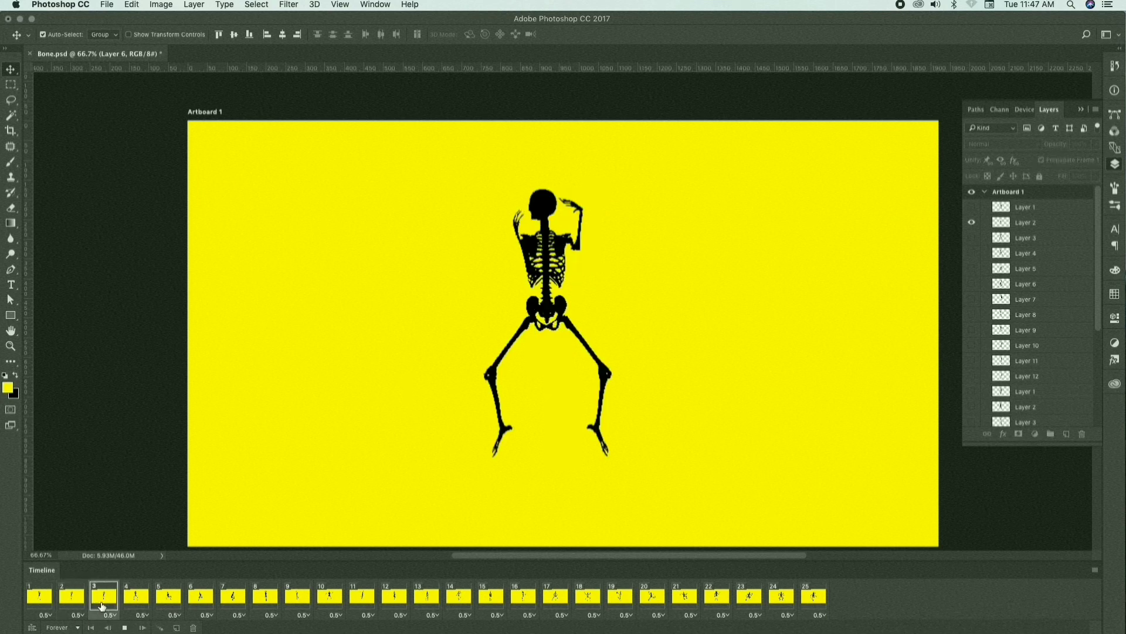
left_click(83, 603)
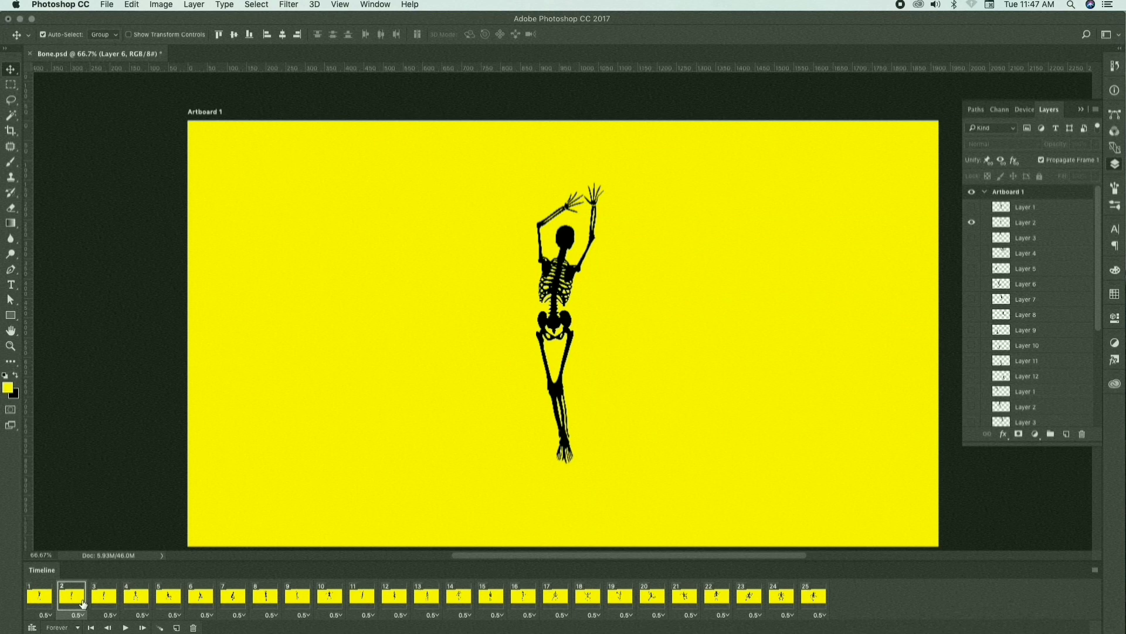
Replay the opening frames from frames 2 and 1, compare frames 2 and 3, and view frame 3's disposal options
key("space")
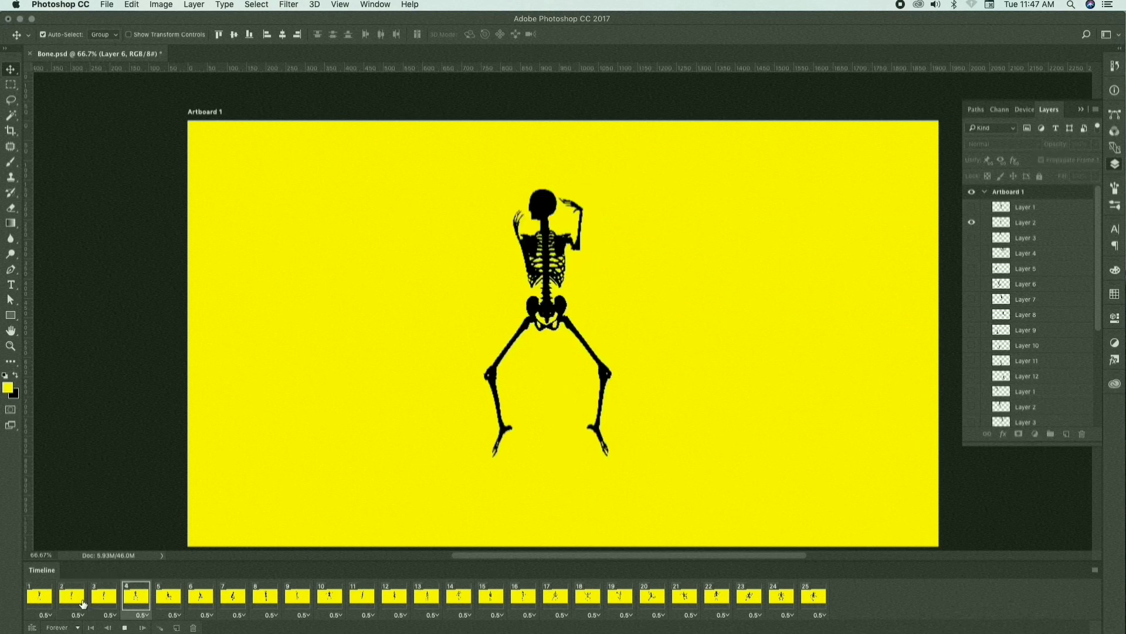
key("space")
left_click(37, 596)
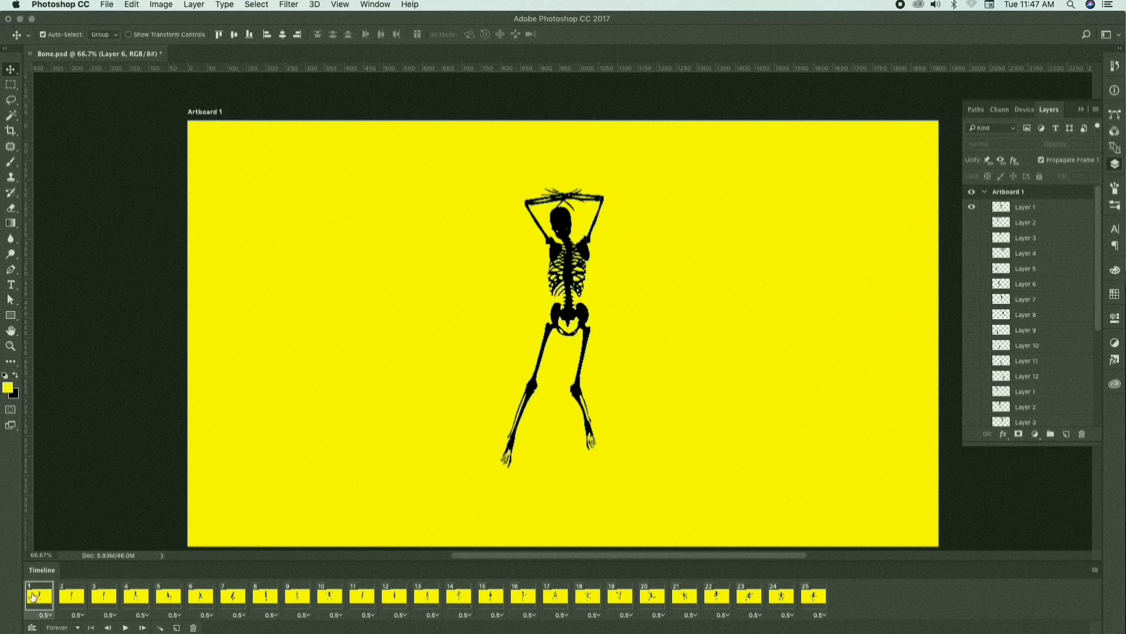
key("space")
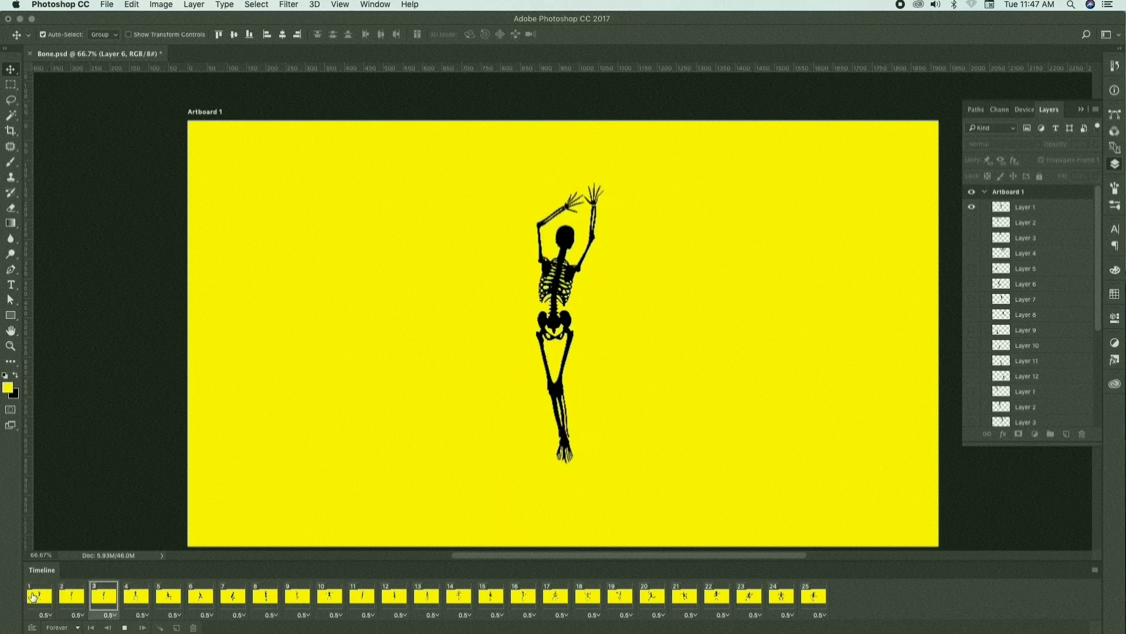
key("space")
left_click(72, 596)
left_click(105, 599)
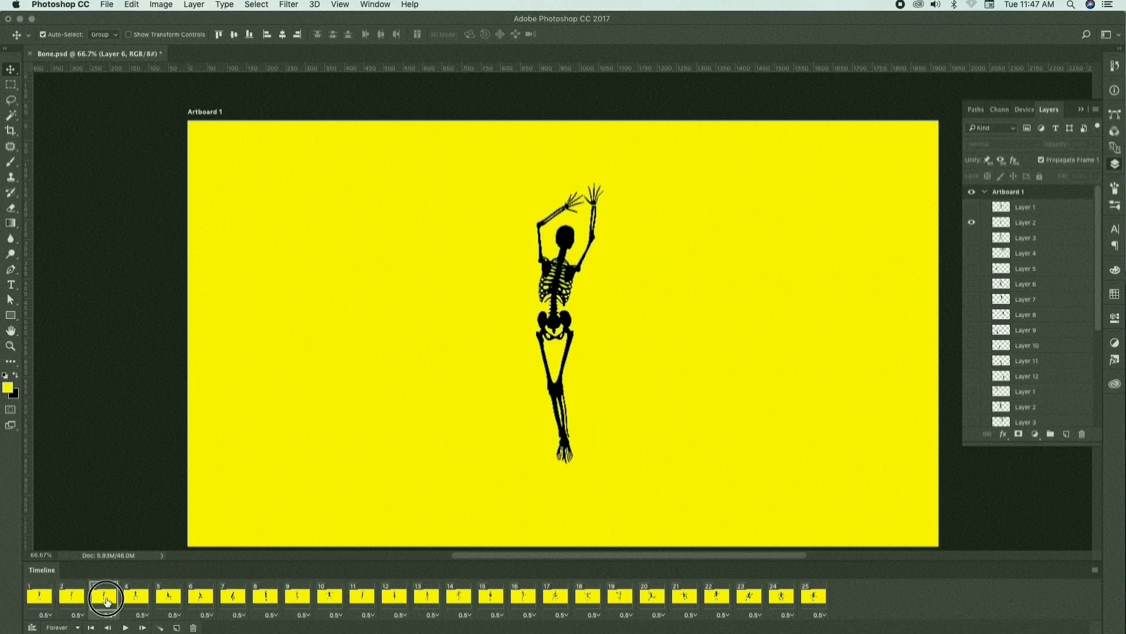
right_click(107, 601)
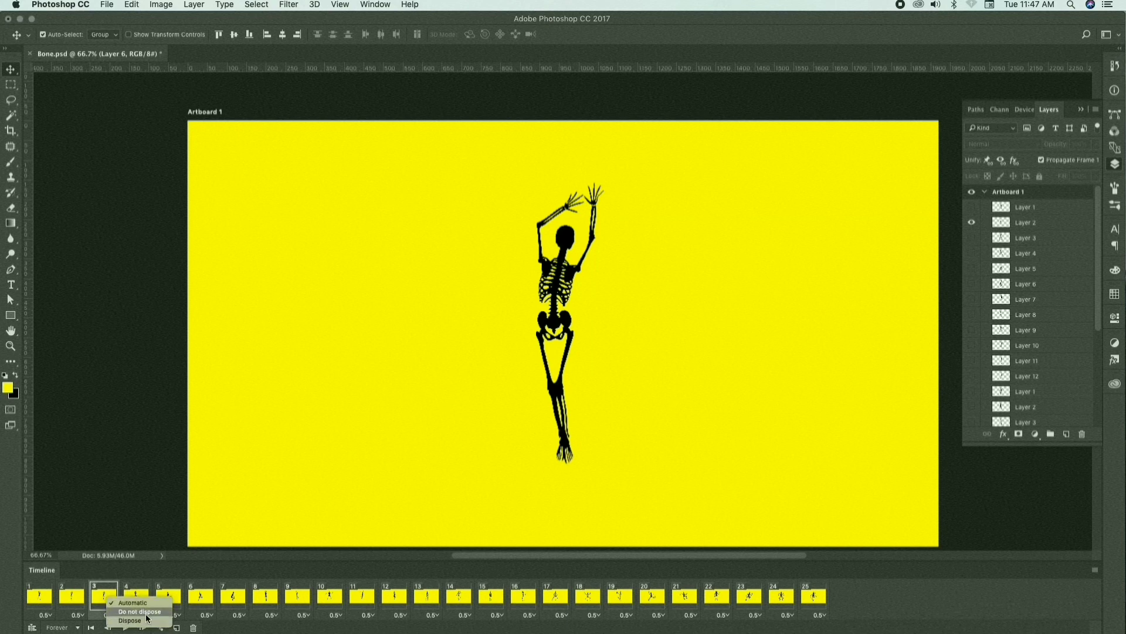
left_click(163, 499)
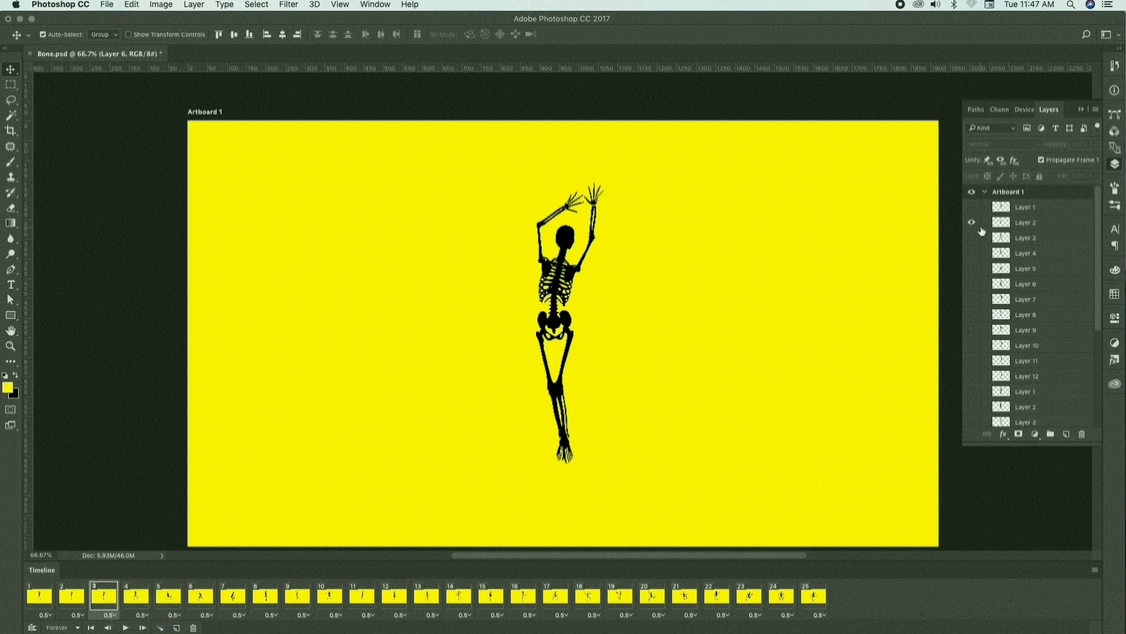
Delete the duplicated pose layer, Layer 2 near the start of Artboard 1, and confirm the deletion
left_click(1055, 225)
left_click(1082, 433)
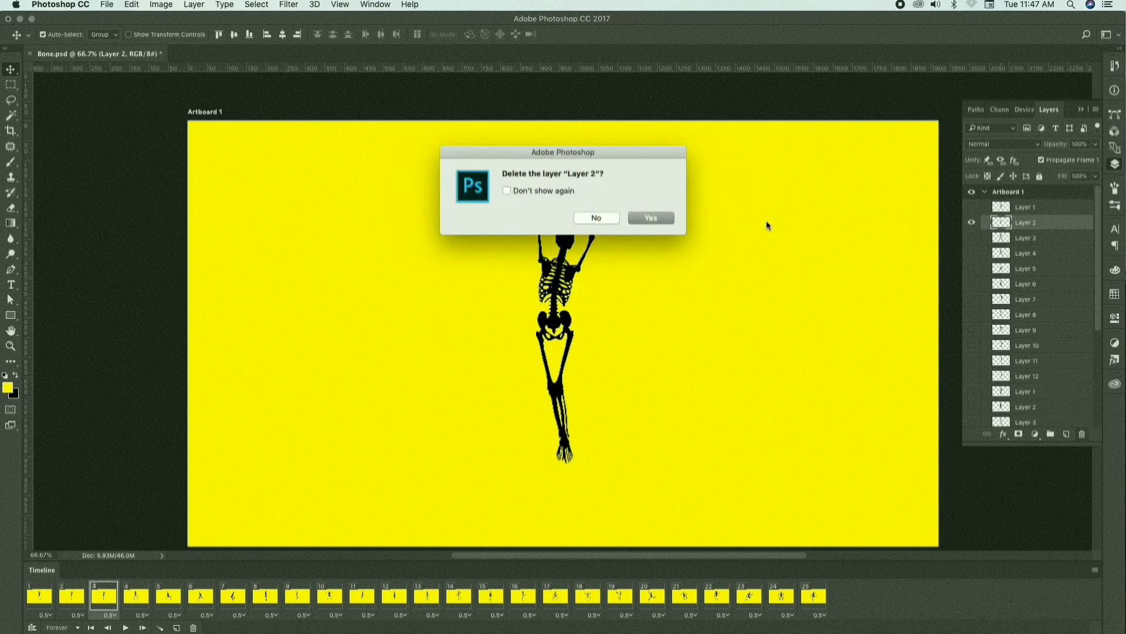
left_click(645, 220)
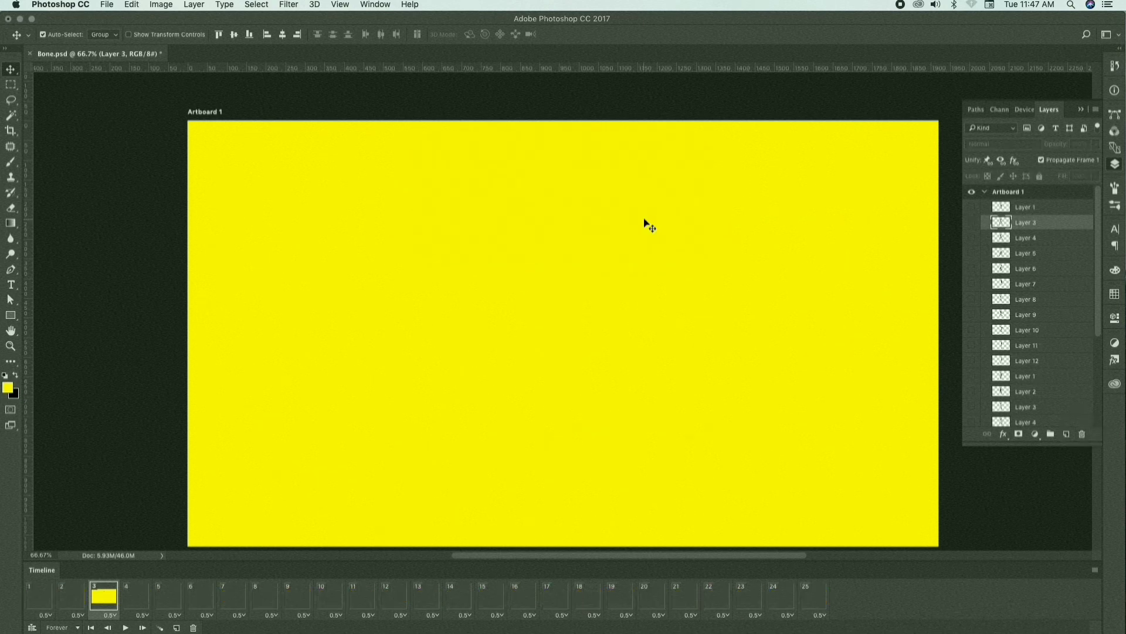
Set the disposal method of the empty frame 2 to Dispose and play the animation from frame 1
left_click(78, 599)
right_click(76, 597)
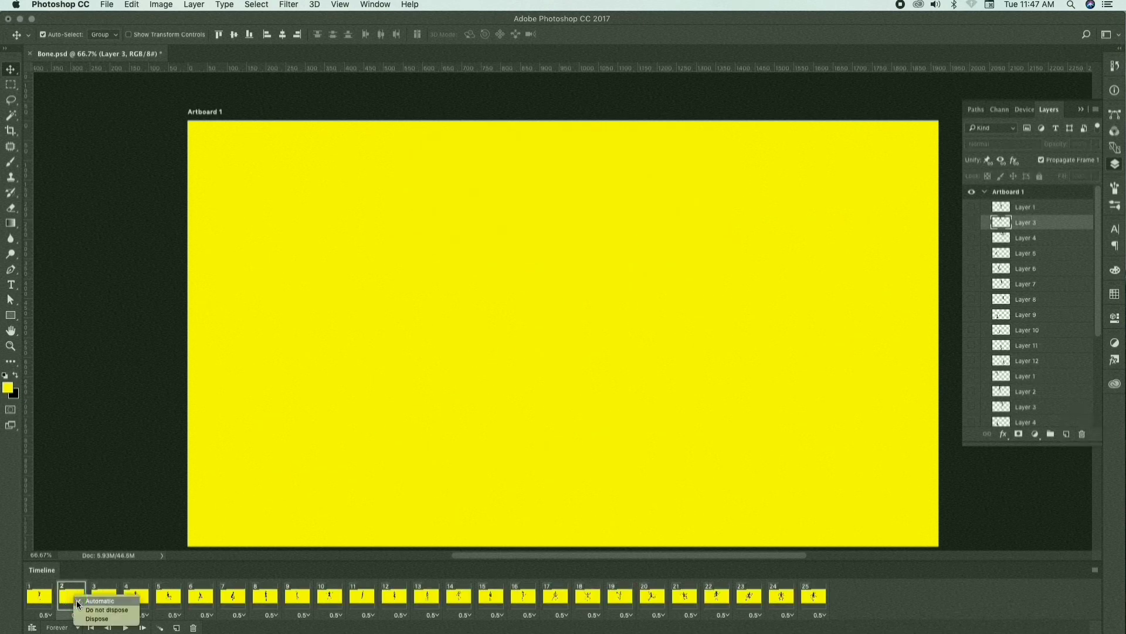
left_click(93, 619)
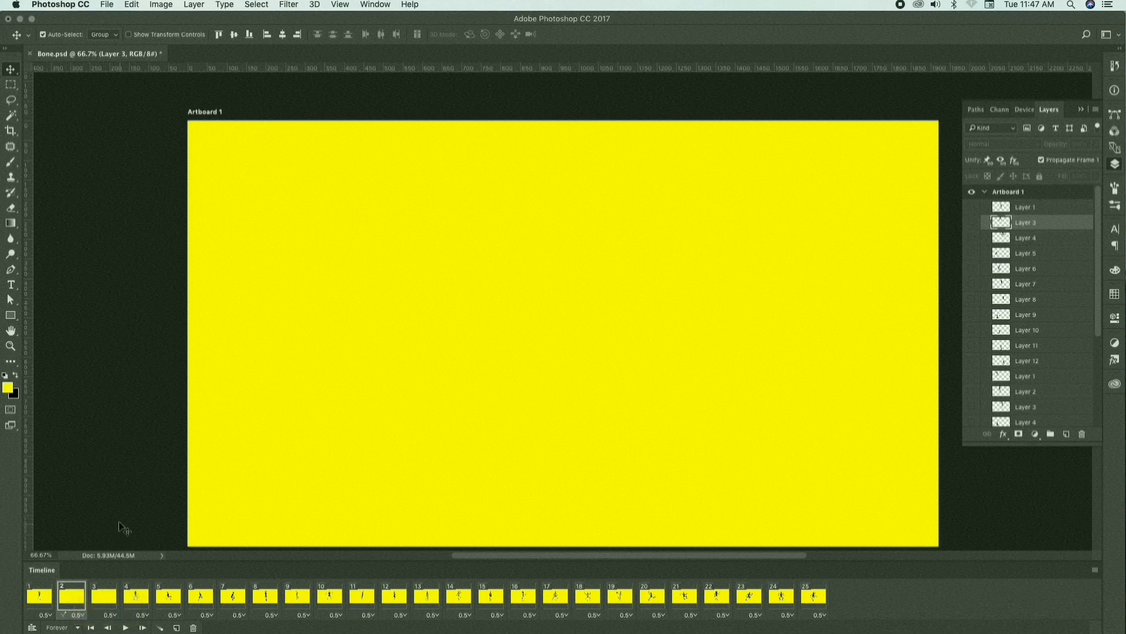
left_click(46, 600)
key("space")
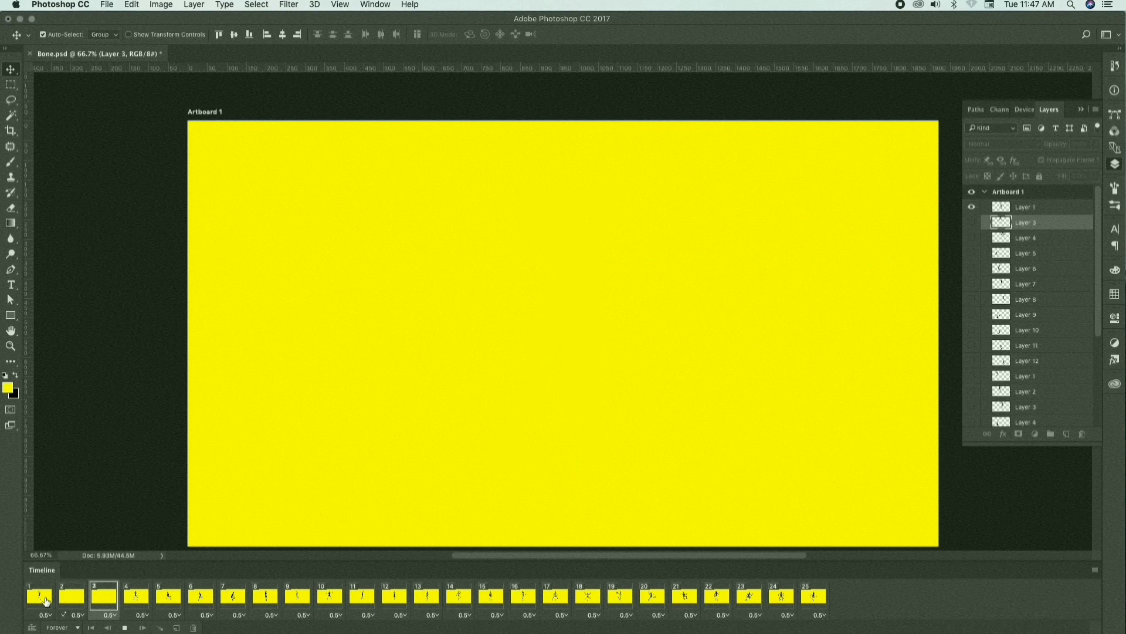
Delete the empty frame 2 from the animation and replay it from frame 1
left_click(71, 597)
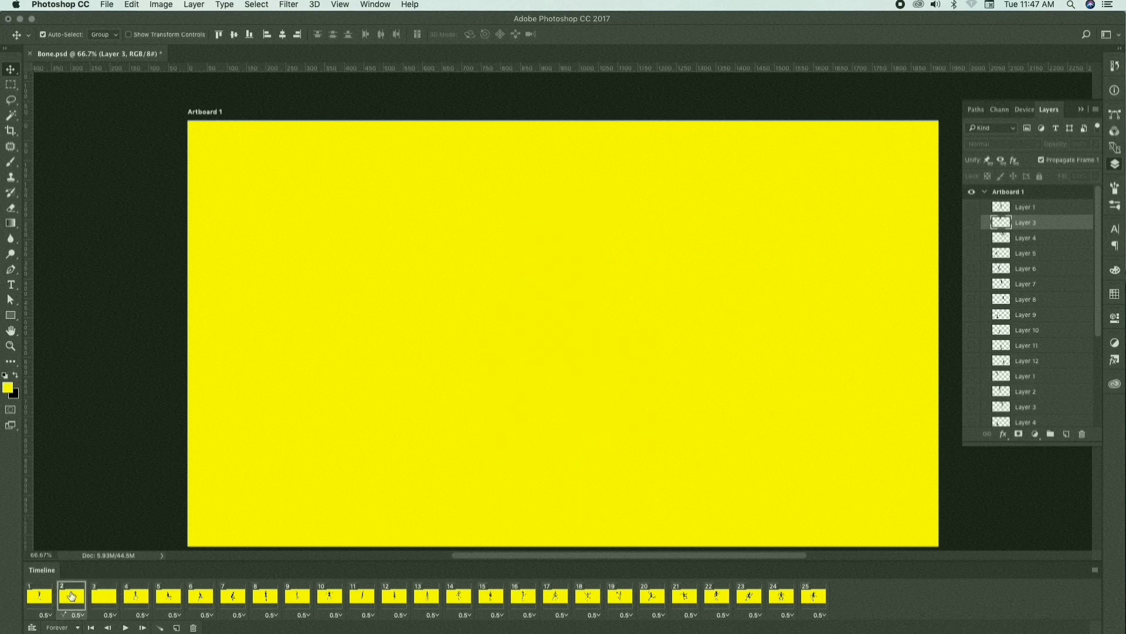
left_click(193, 628)
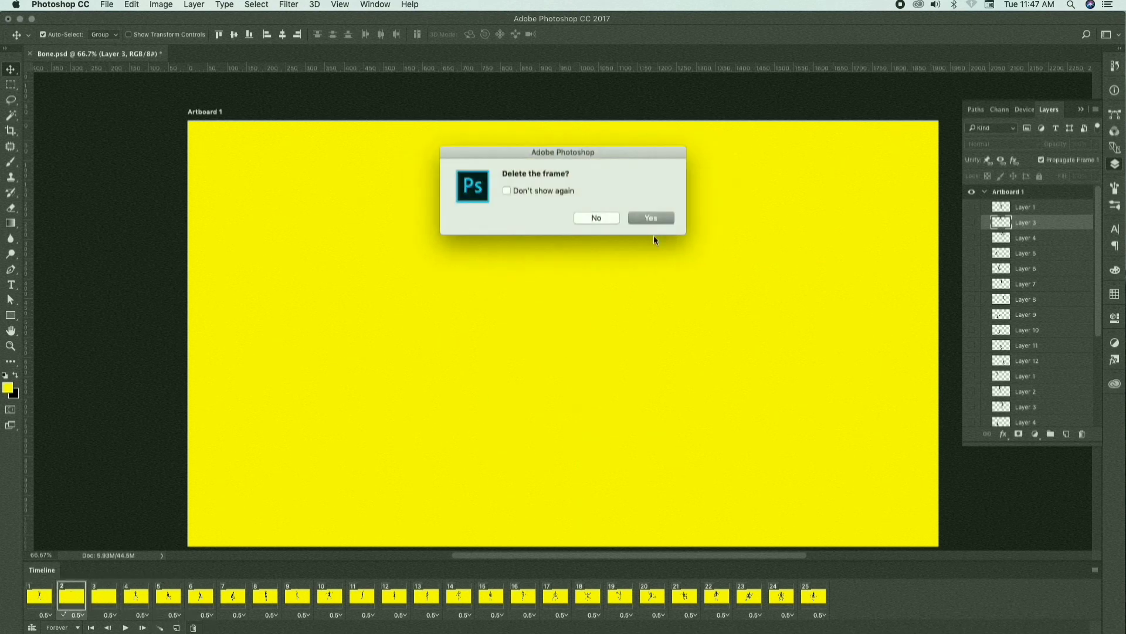
left_click(652, 218)
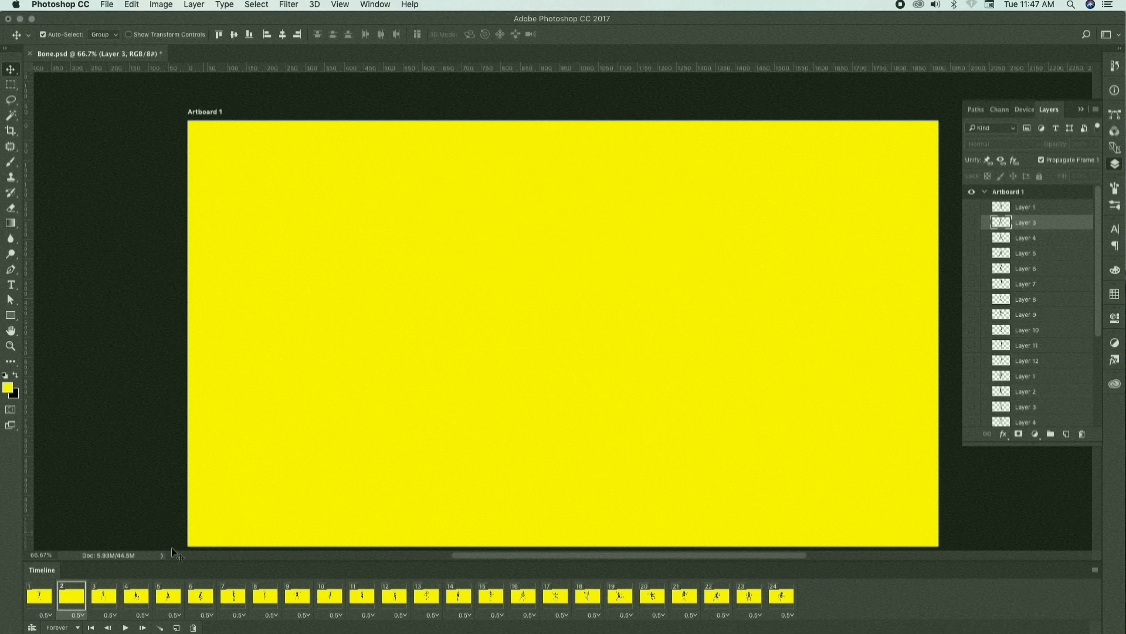
left_click(43, 596)
key("space")
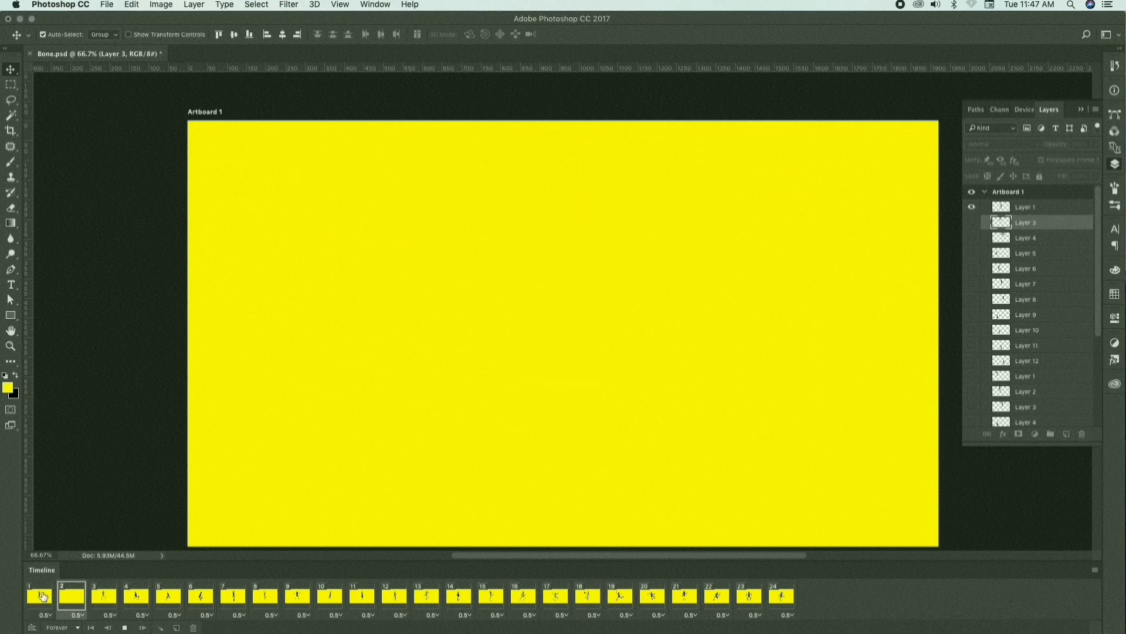
Delete the remaining empty frame after frame 1 and play the animation again
left_click(65, 600)
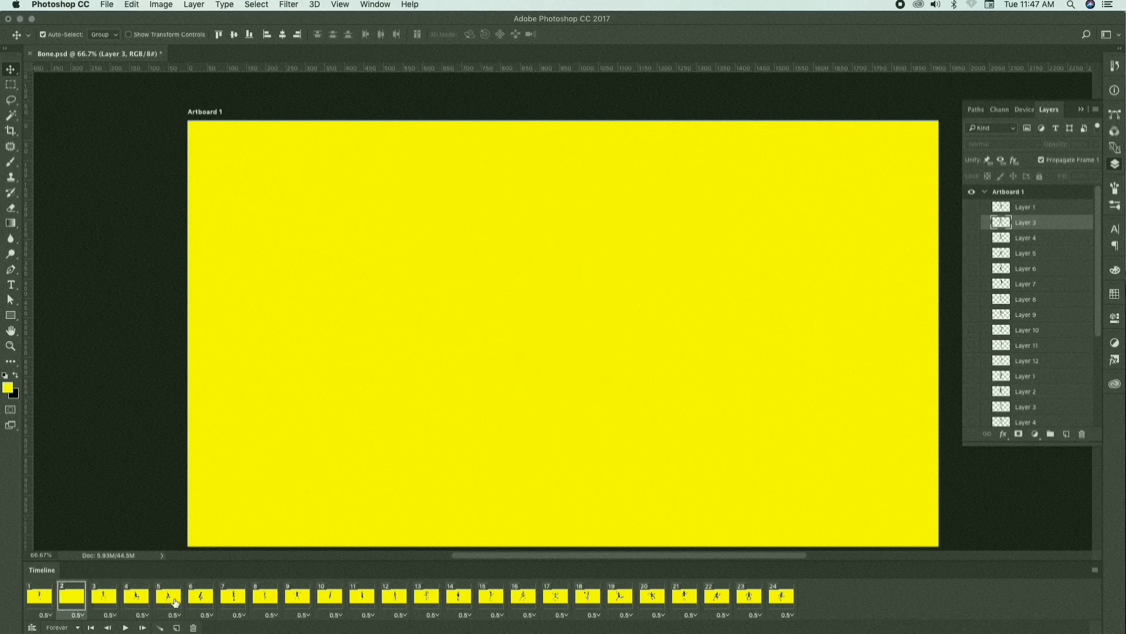
left_click(194, 627)
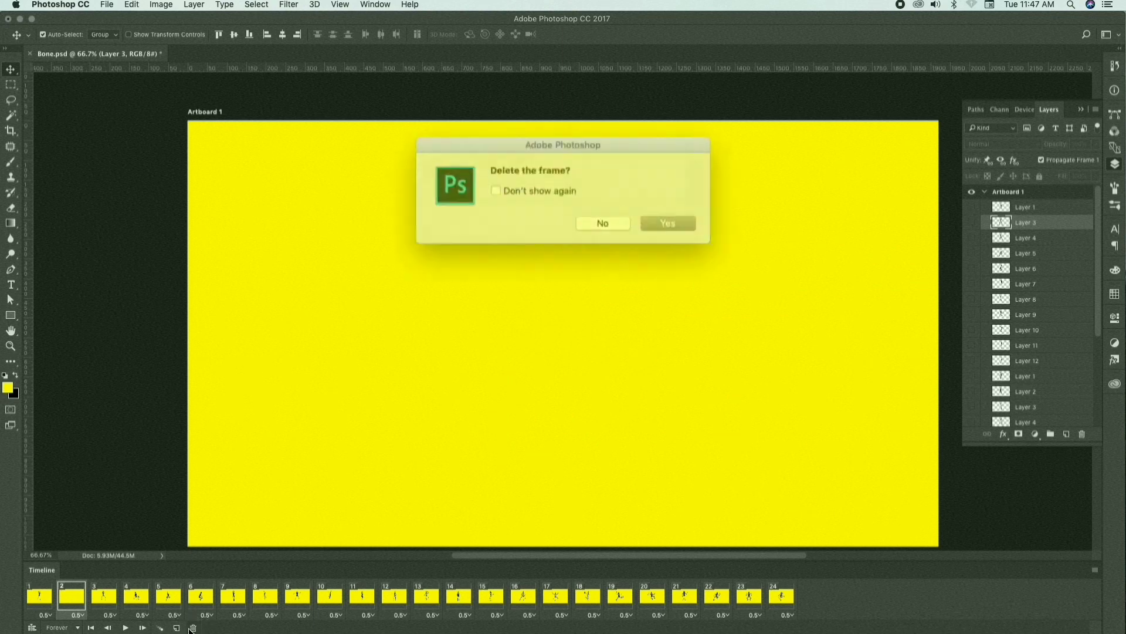
left_click(658, 218)
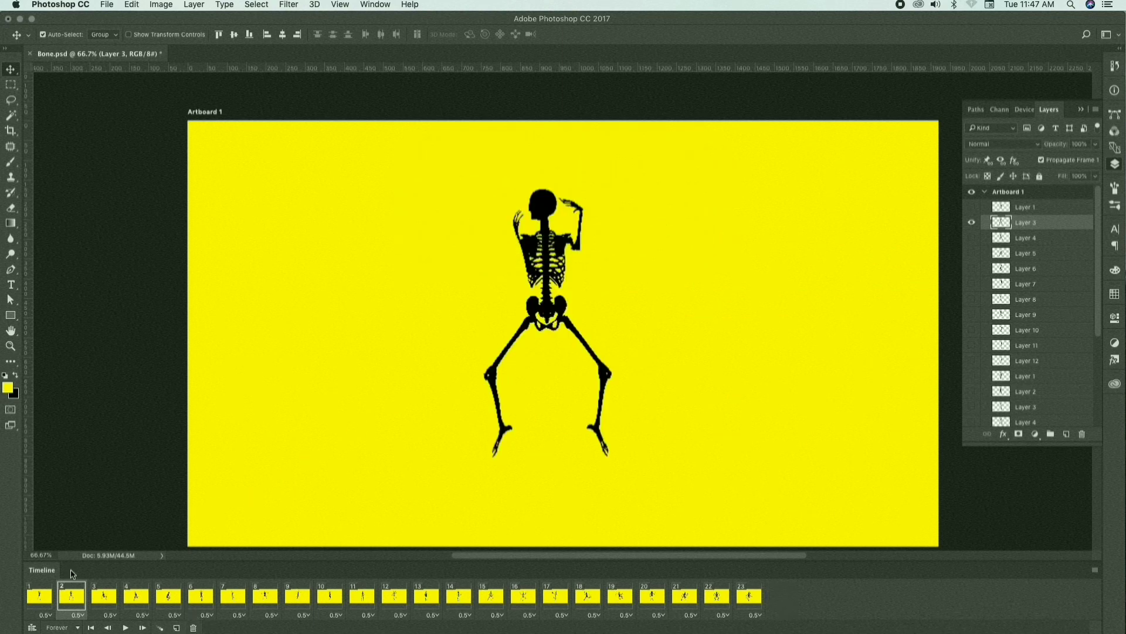
key("space")
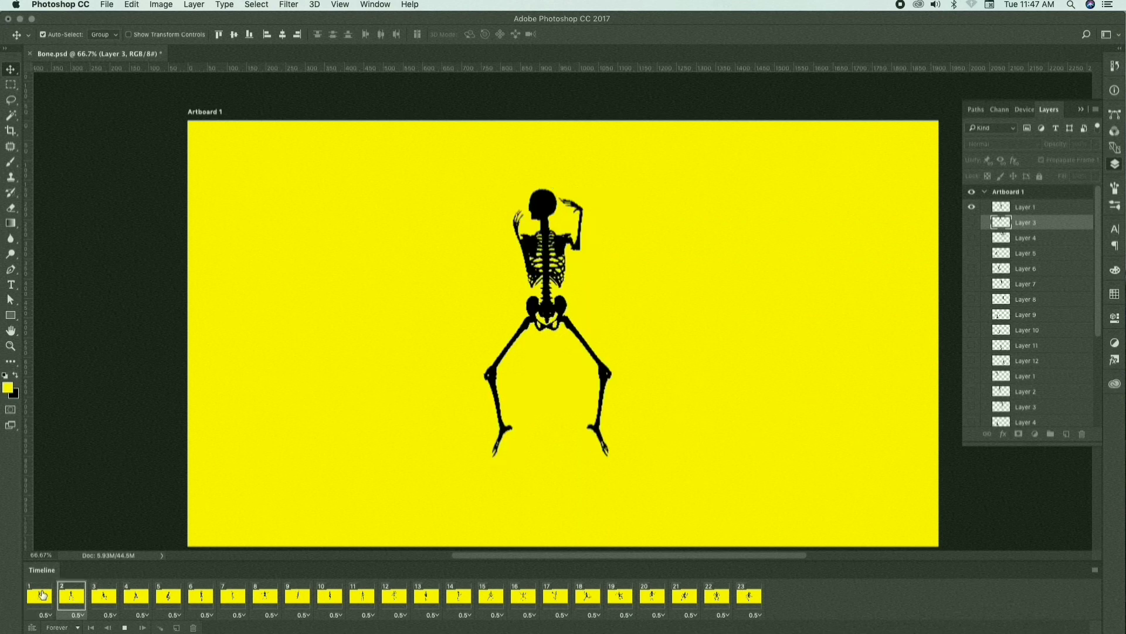